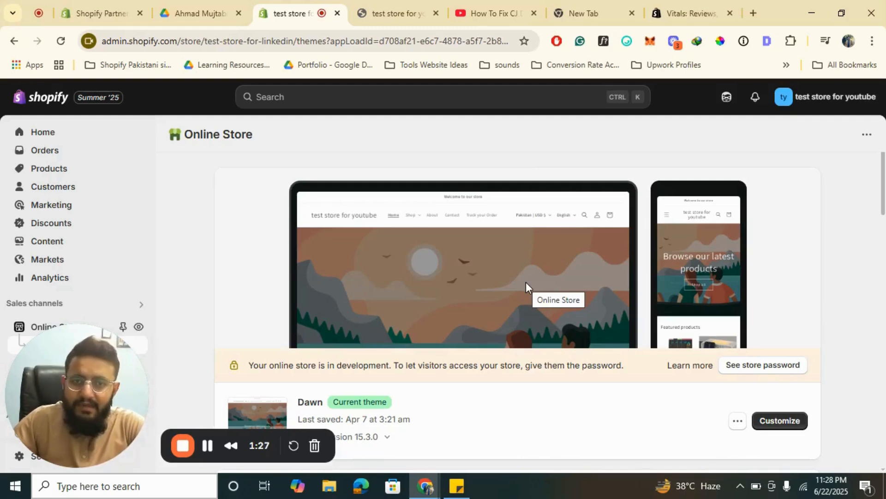
# - Find the Vitals link in the YouTube video's description and bring up the Vitals listing in the Shopify App Store
pyautogui.click(633, 5)
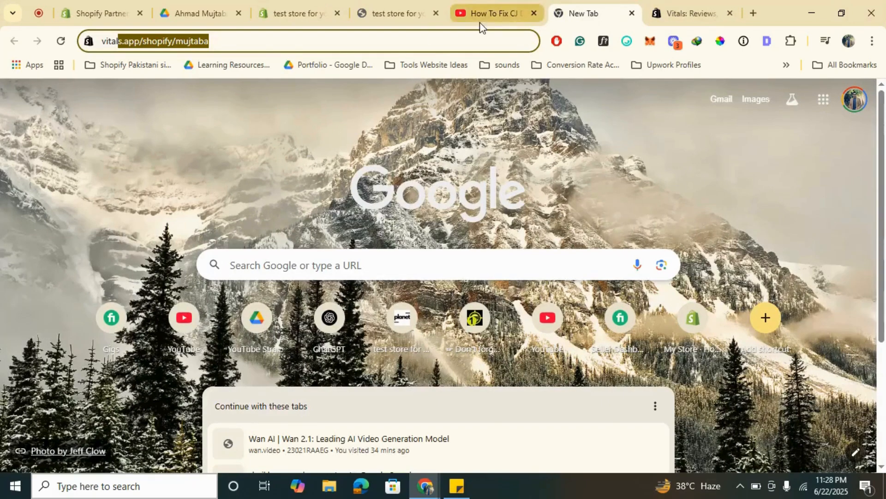
pyautogui.click(491, 9)
pyautogui.scroll(-1, 333, 222)
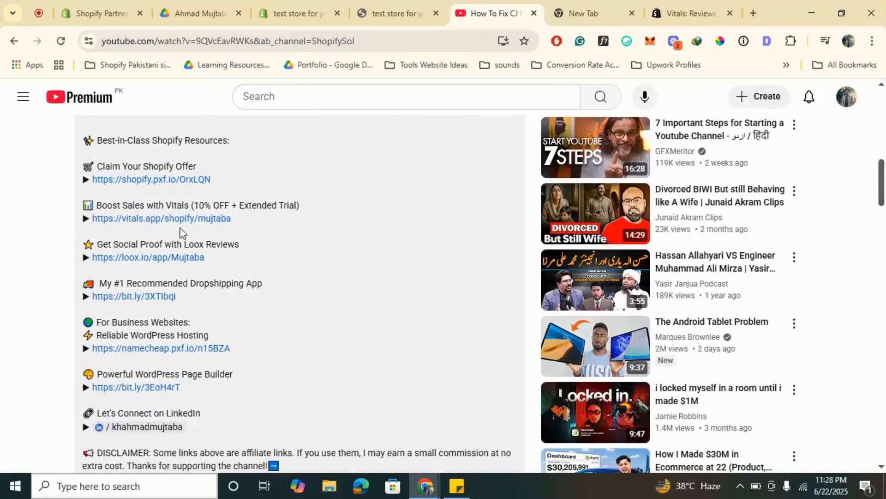
pyautogui.click(586, 4)
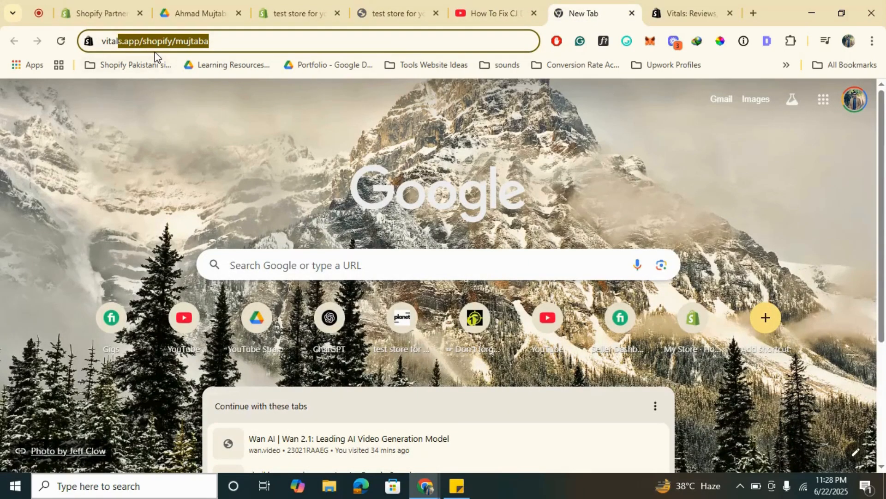
pyautogui.click(709, 6)
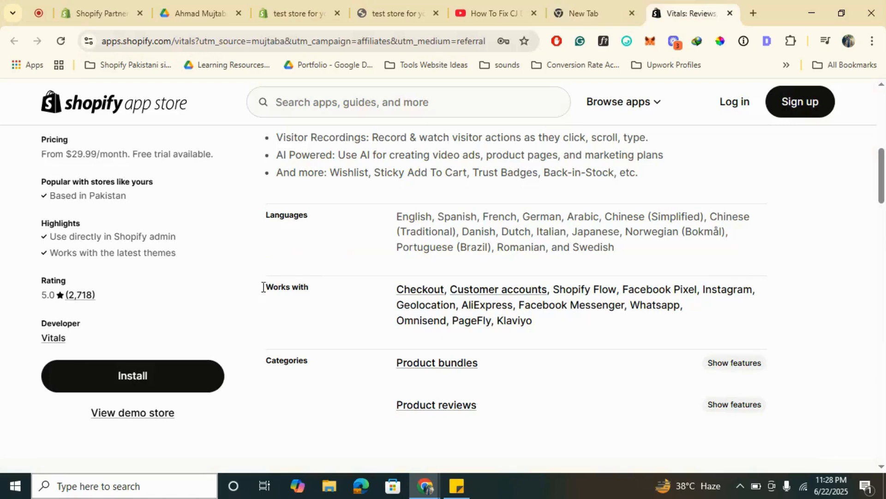
# - Place the Vitals listing tab directly beside the store admin tab and view the beginning of the listing
pyautogui.moveTo(713, 6); pyautogui.dragTo(406, 6)
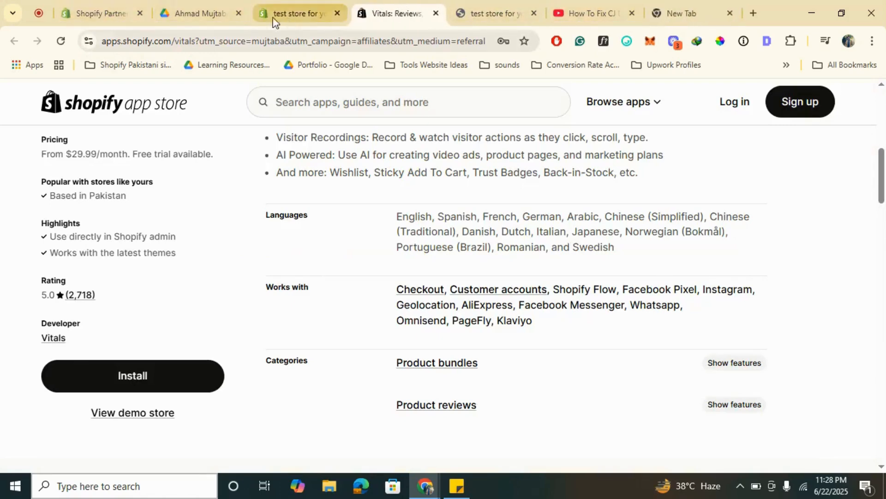
pyautogui.click(285, 11)
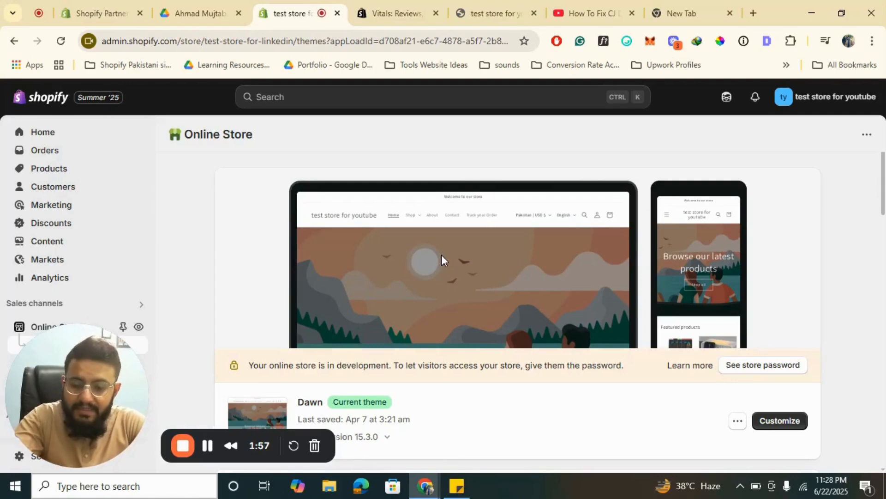
pyautogui.click(396, 13)
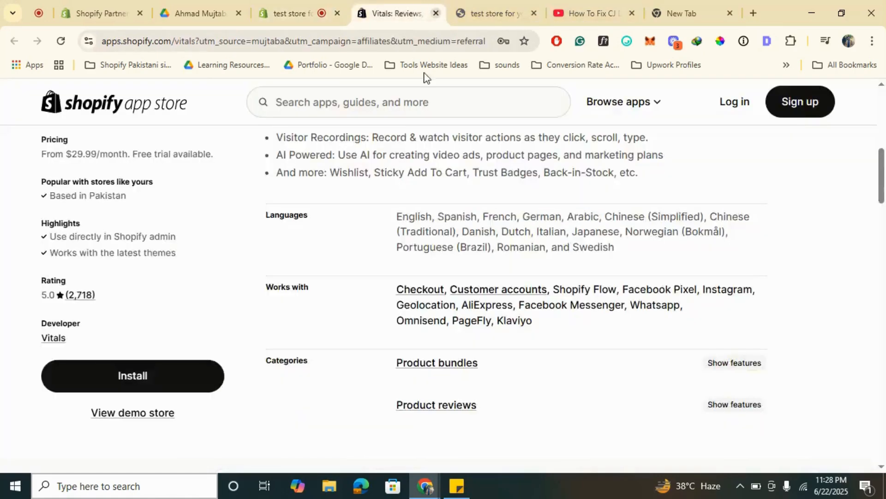
pyautogui.scroll(5, 384, 178)
pyautogui.scroll(4, 384, 184)
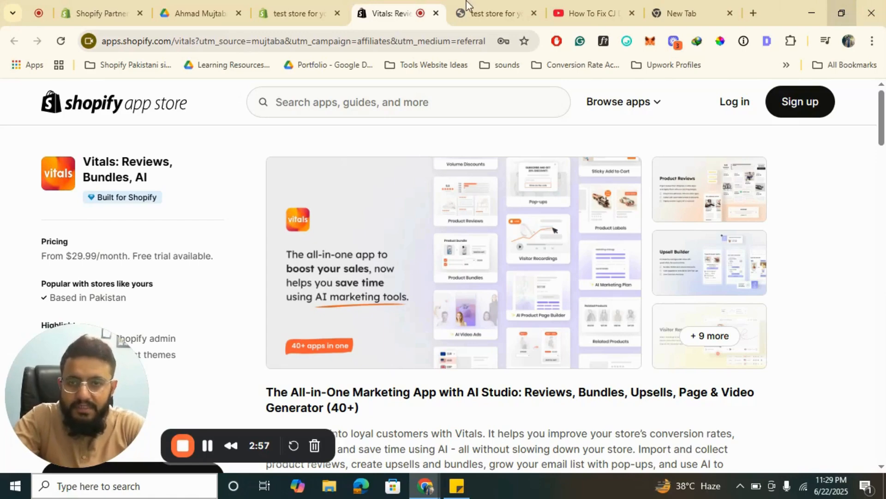
pyautogui.click(292, 6)
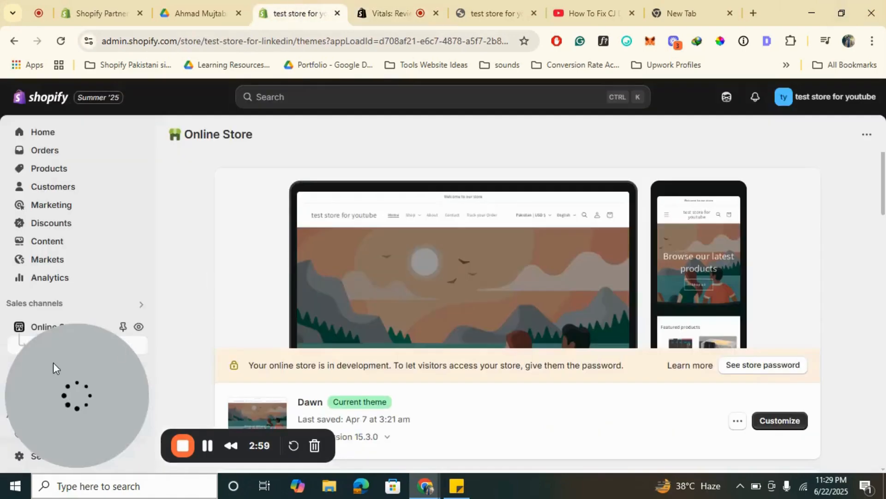
pyautogui.moveTo(53, 362); pyautogui.dragTo(269, 371)
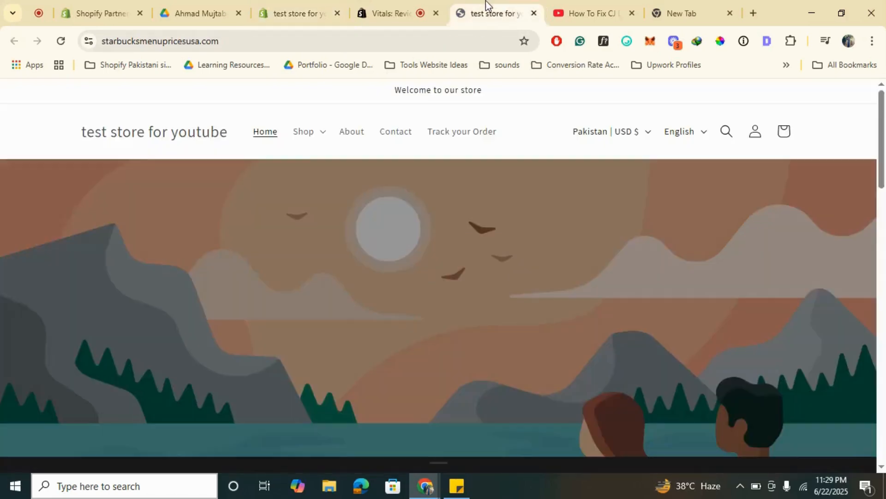
pyautogui.click(486, 1)
pyautogui.click(385, 1)
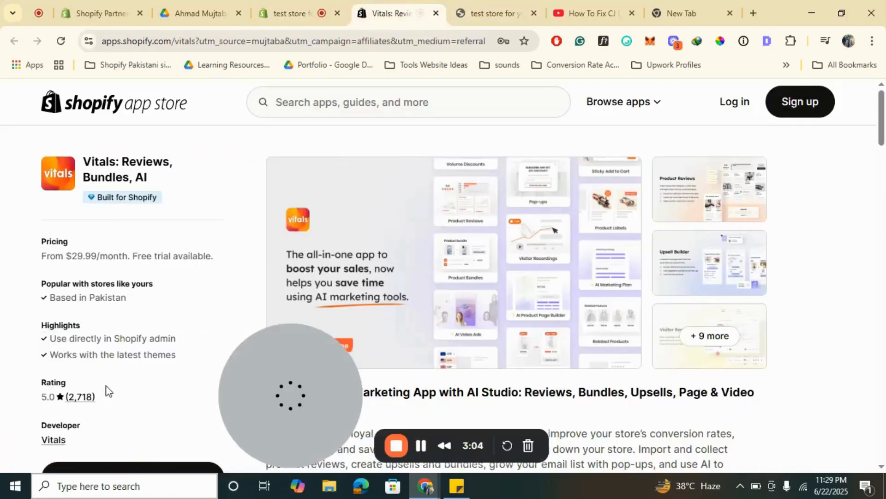
# - Start installing the Vitals: Reviews, Bundles, AI app from its Shopify App Store listing
pyautogui.scroll(-3, 214, 259)
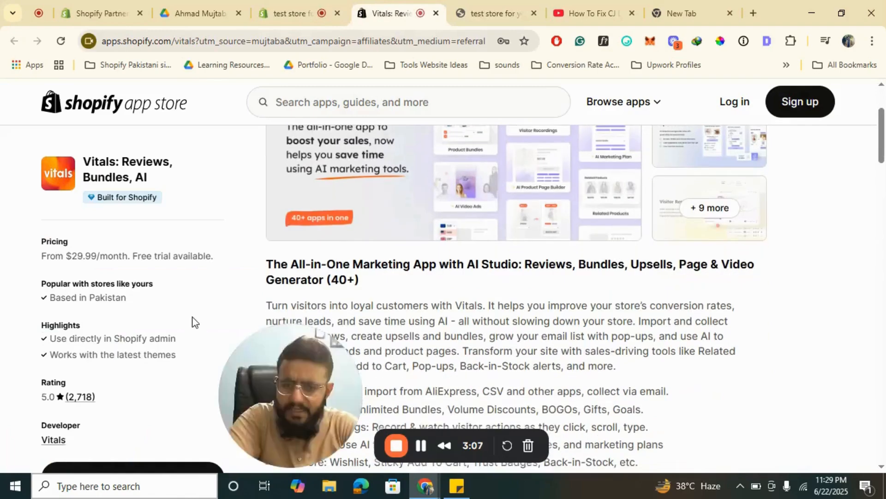
pyautogui.scroll(-3, 194, 322)
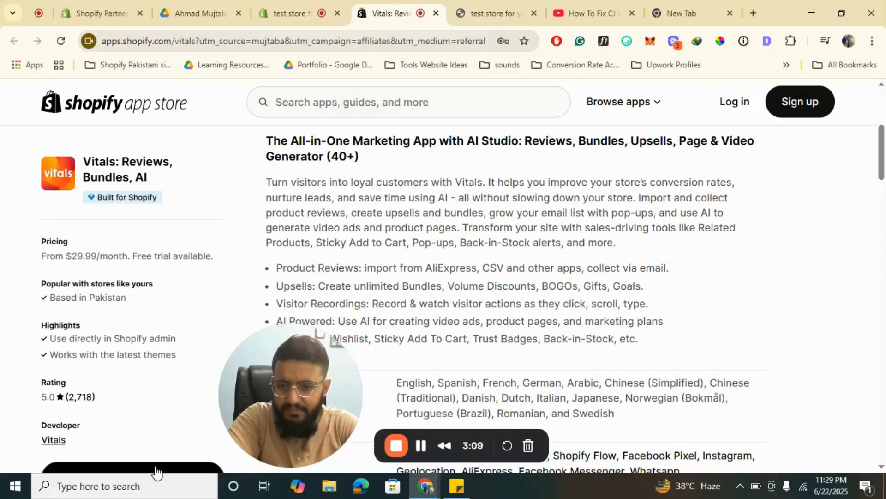
pyautogui.click(155, 467)
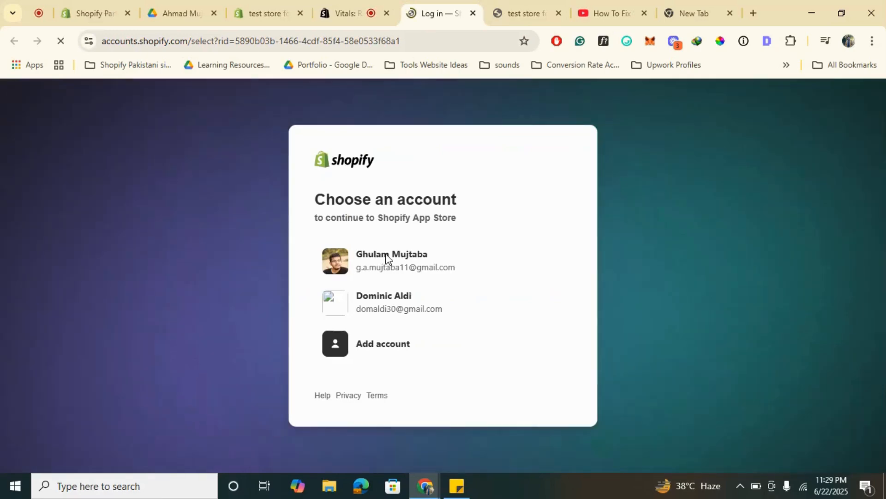
# - Choose the first listed Shopify account to continue to the Shopify App Store
pyautogui.click(326, 4)
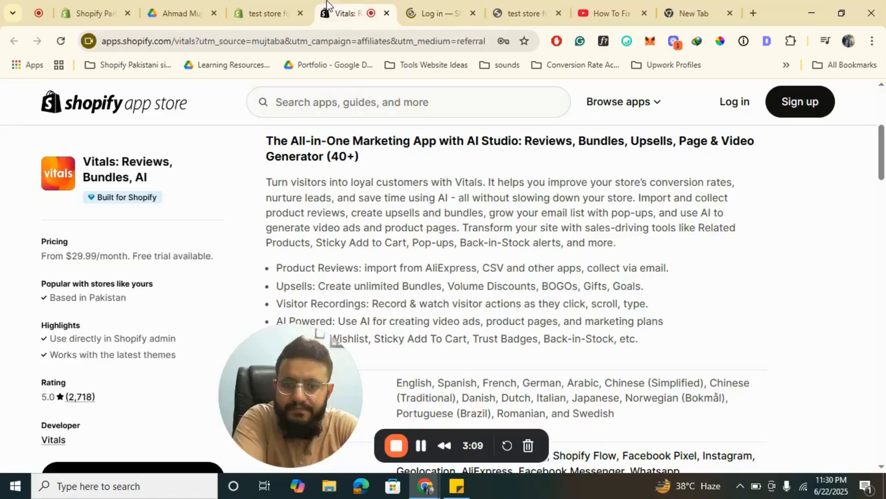
pyautogui.click(425, 9)
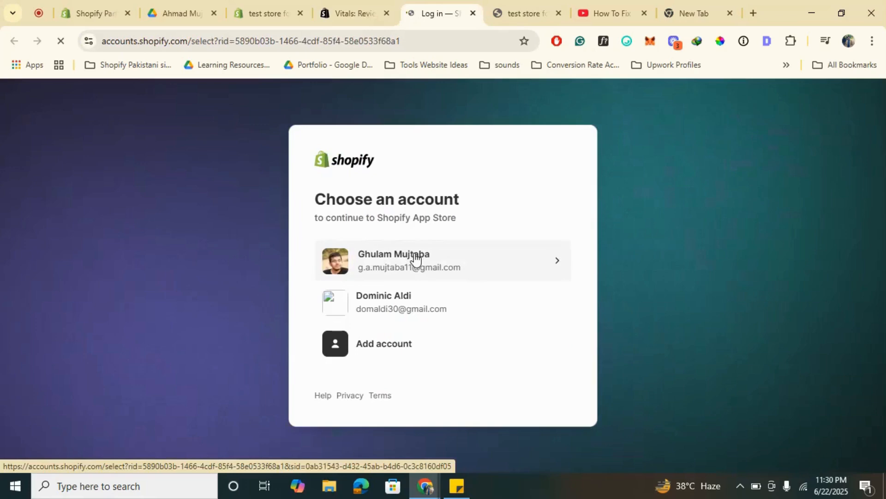
pyautogui.click(415, 259)
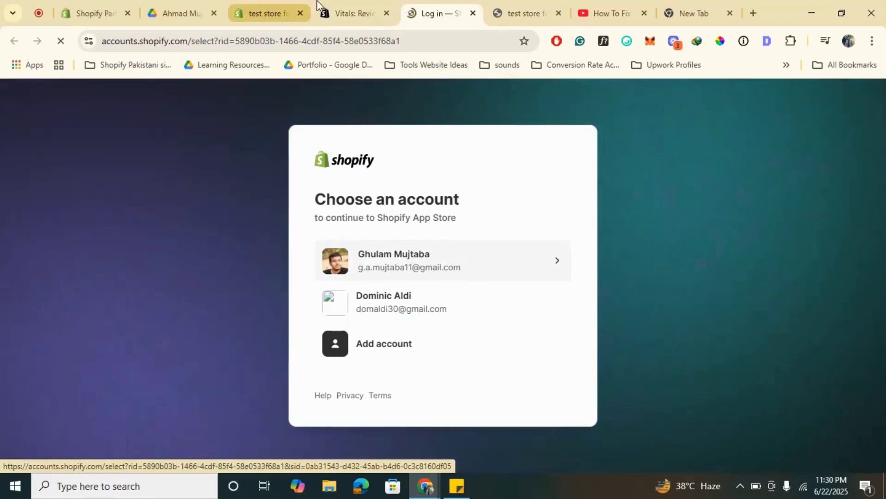
pyautogui.click(355, 10)
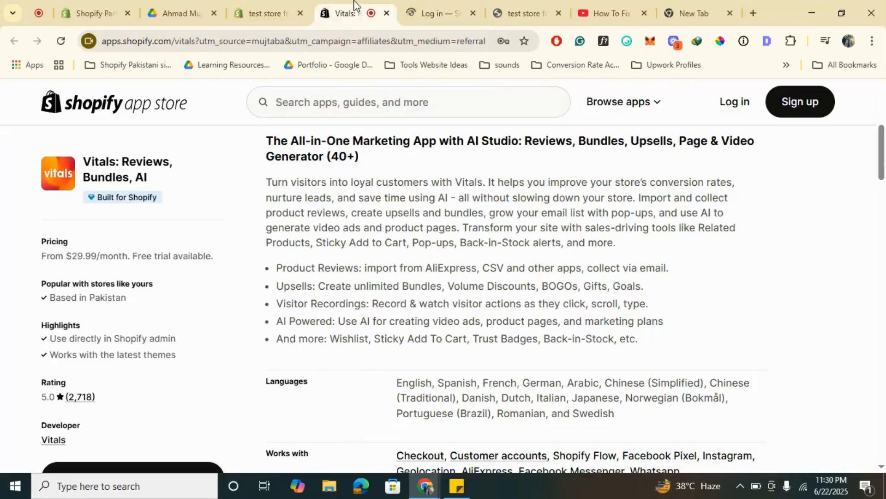
pyautogui.click(437, 9)
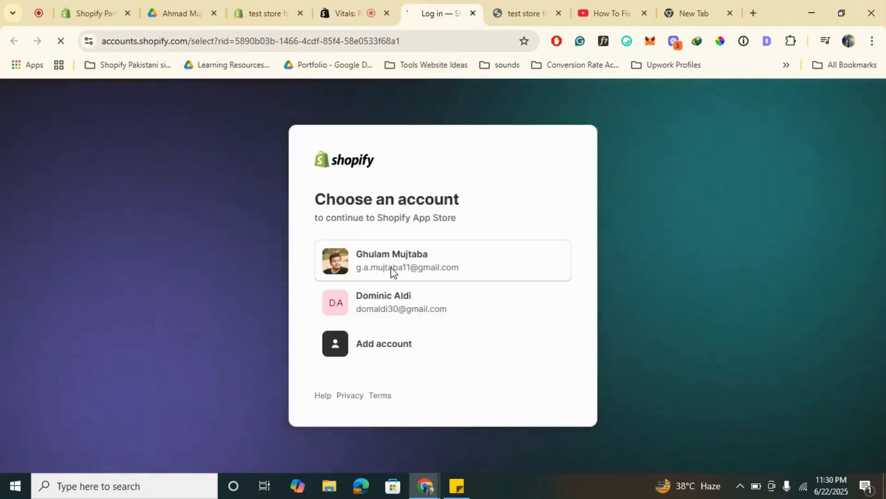
# - Install the Vitals app on the test store and approve its updated data access
pyautogui.click(350, 1)
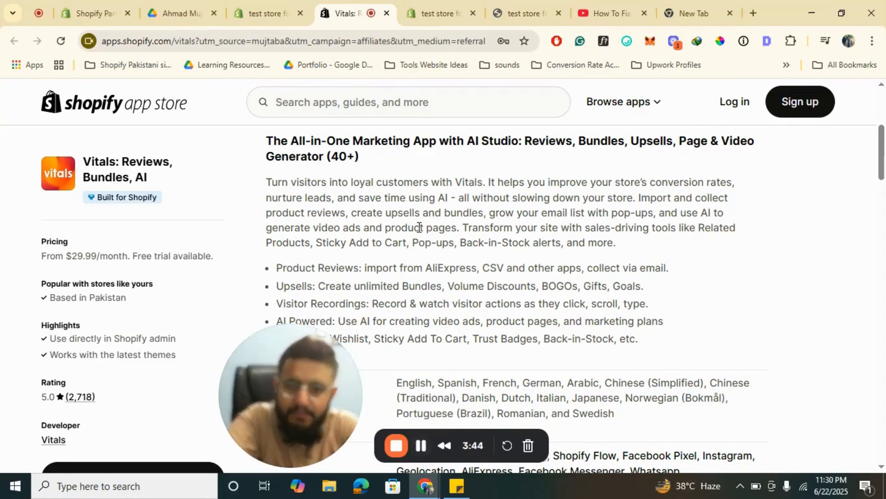
pyautogui.click(441, 5)
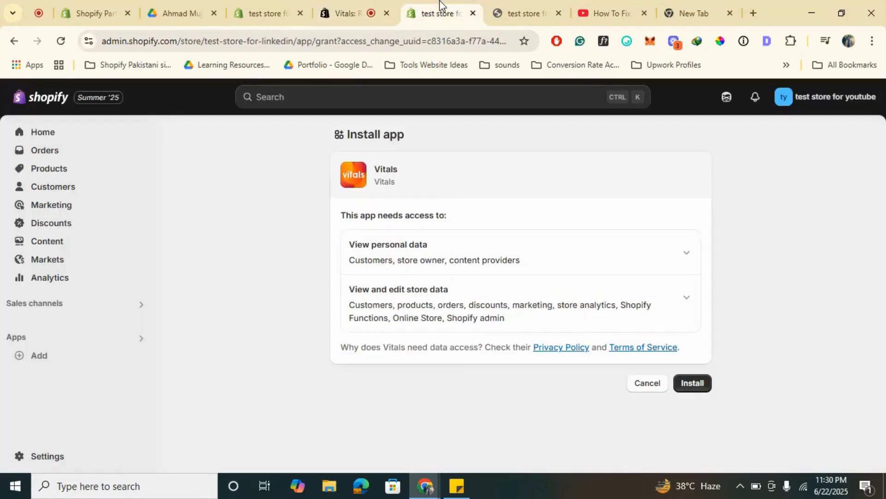
pyautogui.click(704, 389)
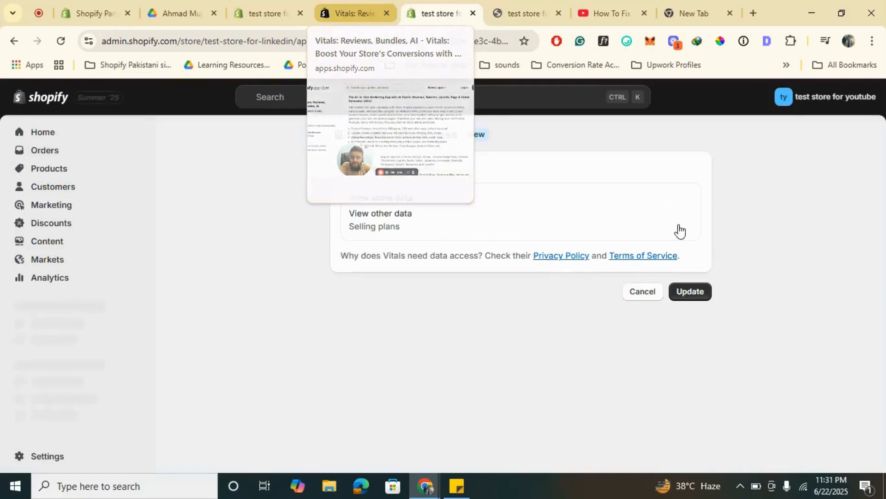
pyautogui.click(690, 293)
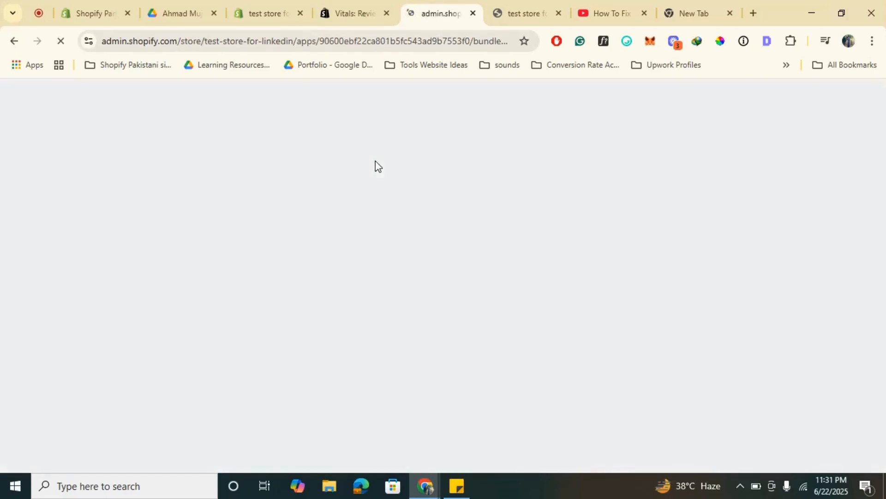
pyautogui.click(265, 12)
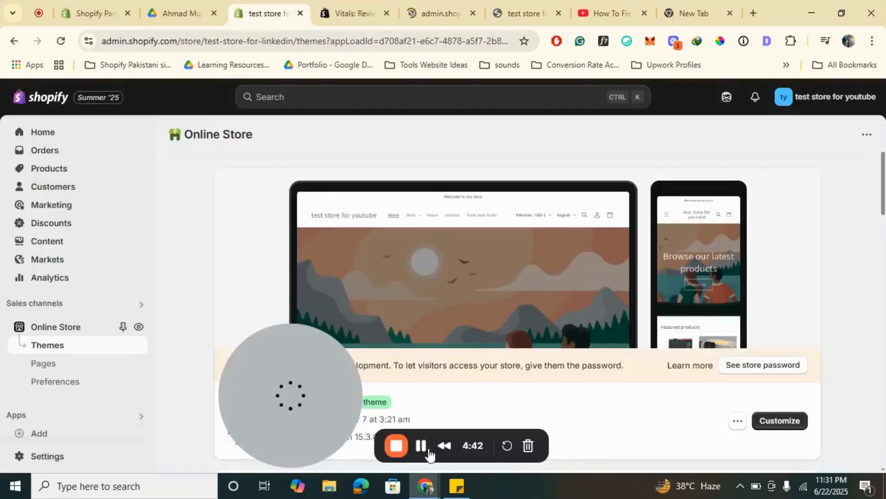
pyautogui.hotkey('ctrl', 'Tab')
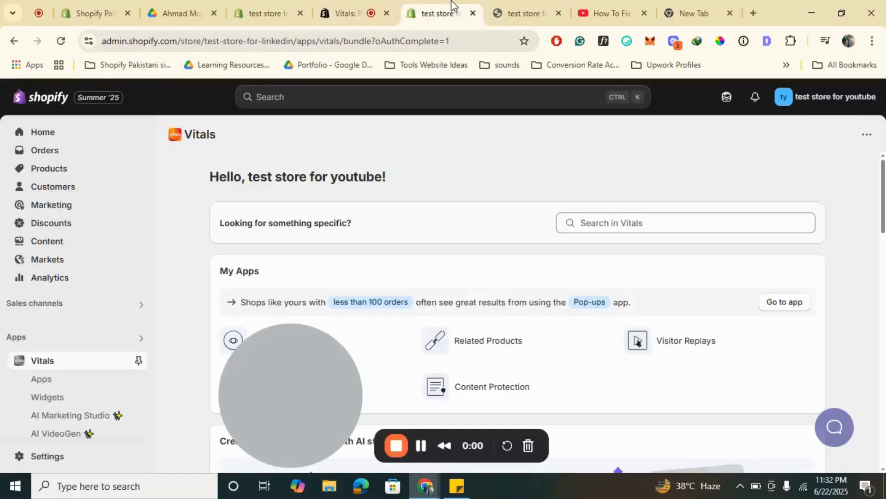
pyautogui.moveTo(273, 335); pyautogui.dragTo(91, 170)
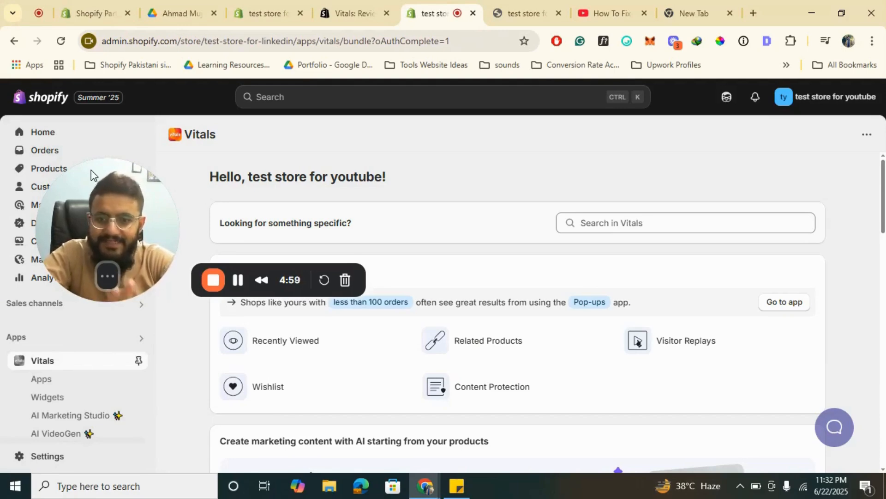
pyautogui.moveTo(136, 175); pyautogui.dragTo(829, 124)
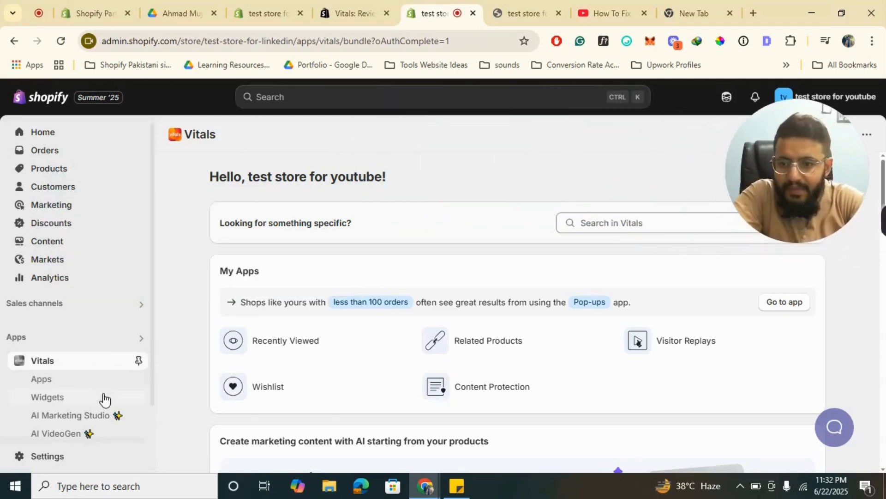
# - Look over the tools on the Vitals dashboard and open its full Apps list
pyautogui.scroll(-8, 363, 288)
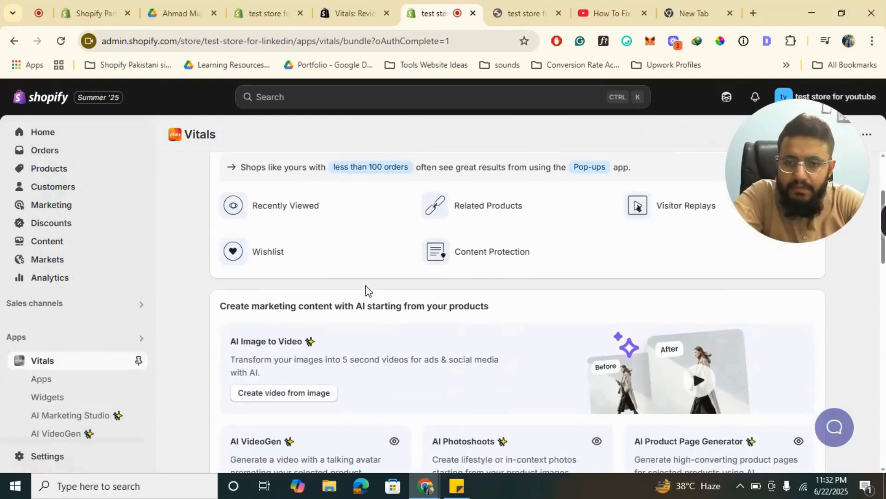
pyautogui.scroll(-15, 366, 291)
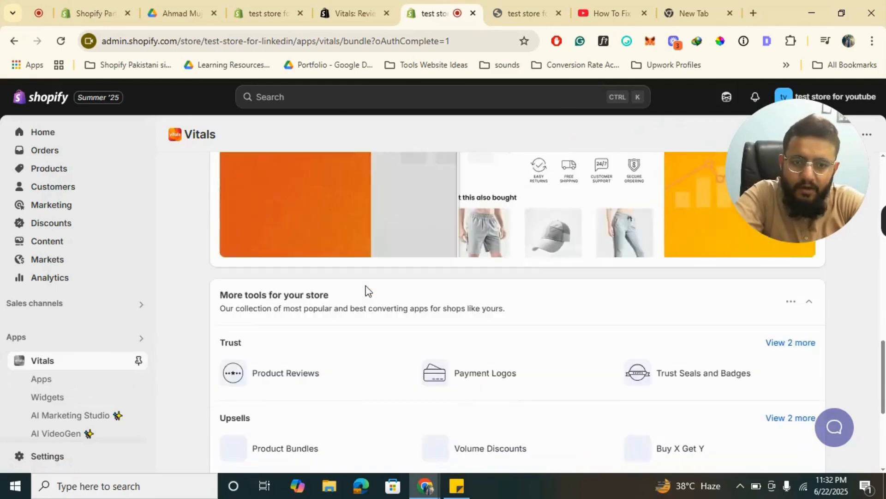
pyautogui.scroll(20, 366, 291)
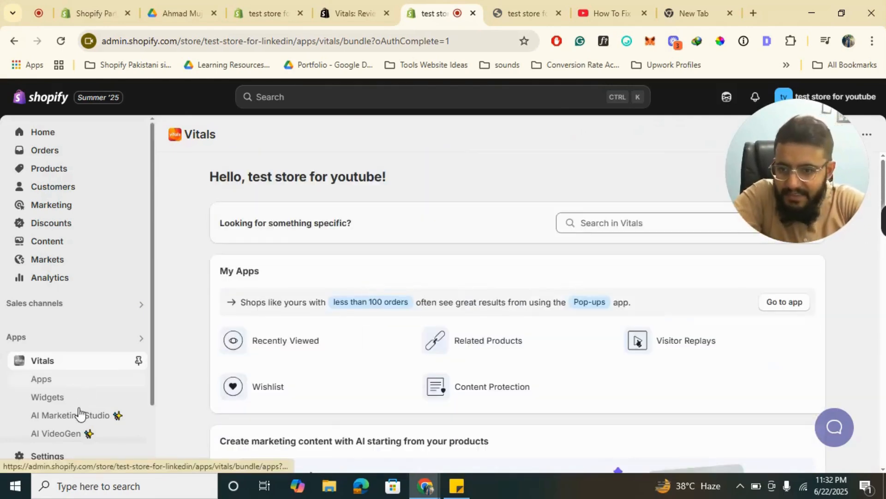
pyautogui.click(50, 384)
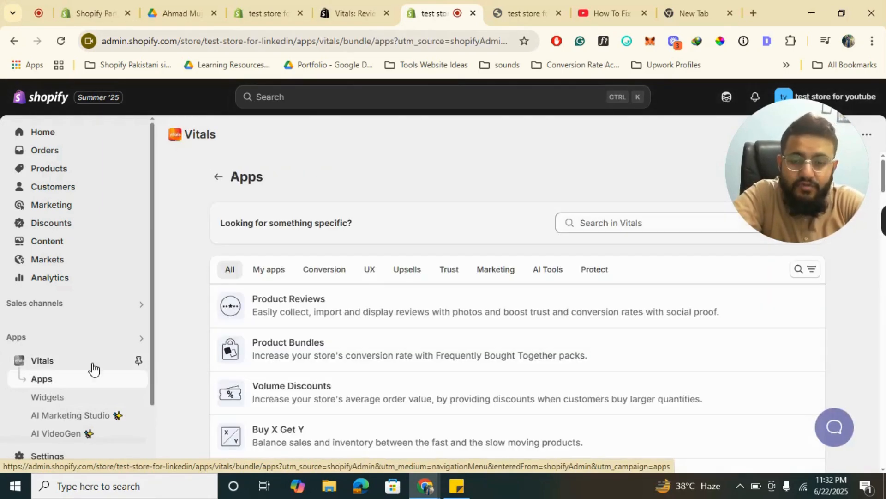
# - Review the pricing plans on the Vitals listing in the Shopify App Store
pyautogui.click(334, 6)
pyautogui.scroll(-7, 320, 346)
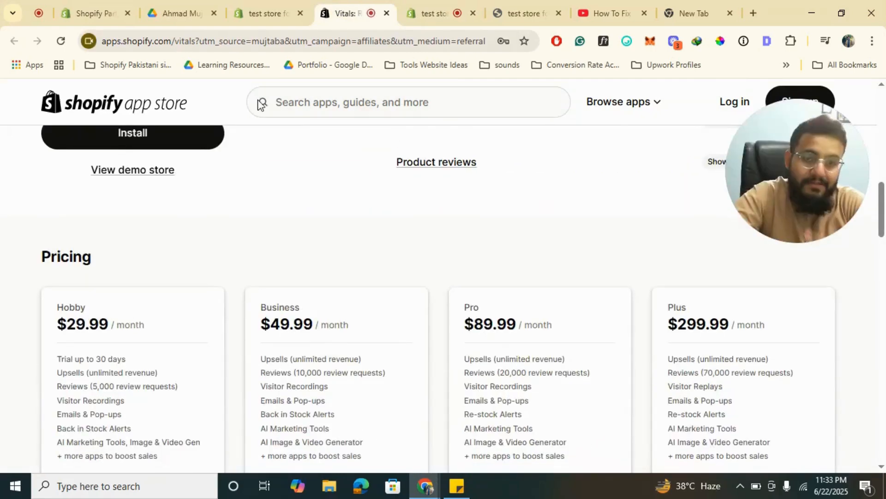
pyautogui.scroll(8, 350, 184)
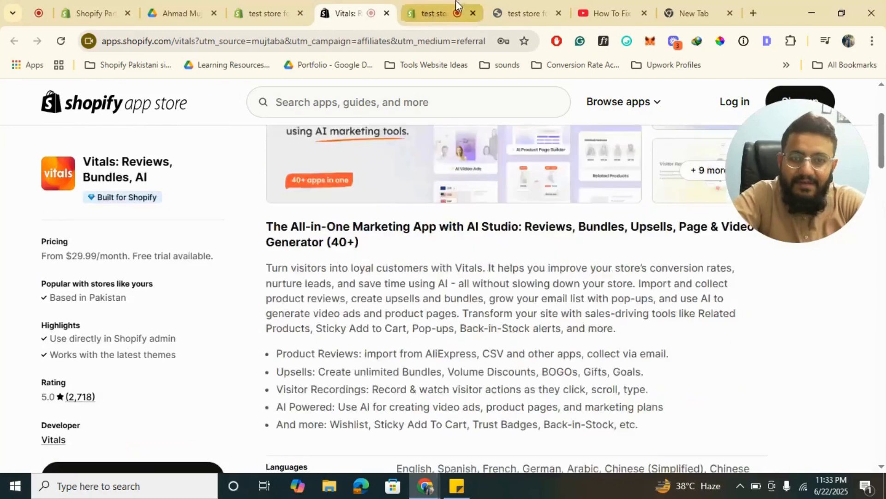
# - Return to the store's Vitals Apps list and look through the full range of apps, including the AI tools
pyautogui.click(456, 6)
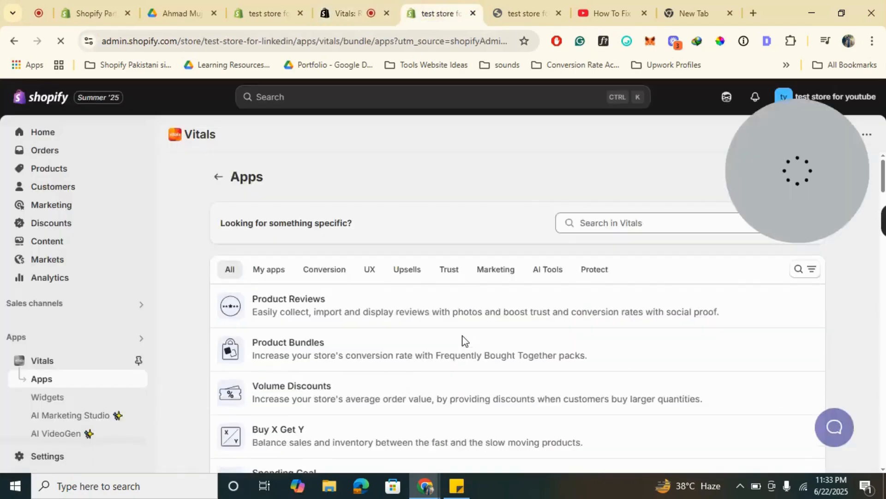
pyautogui.scroll(-20, 422, 347)
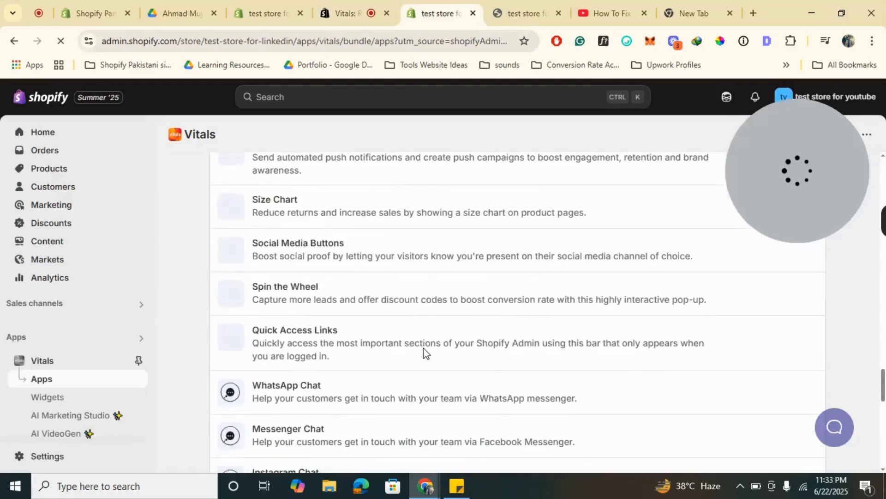
pyautogui.scroll(-5, 424, 351)
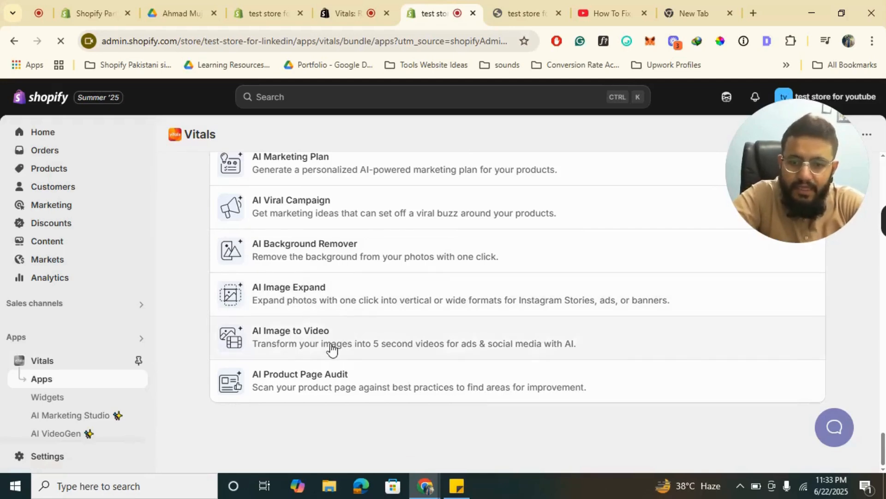
pyautogui.scroll(2, 331, 348)
pyautogui.scroll(2, 331, 348)
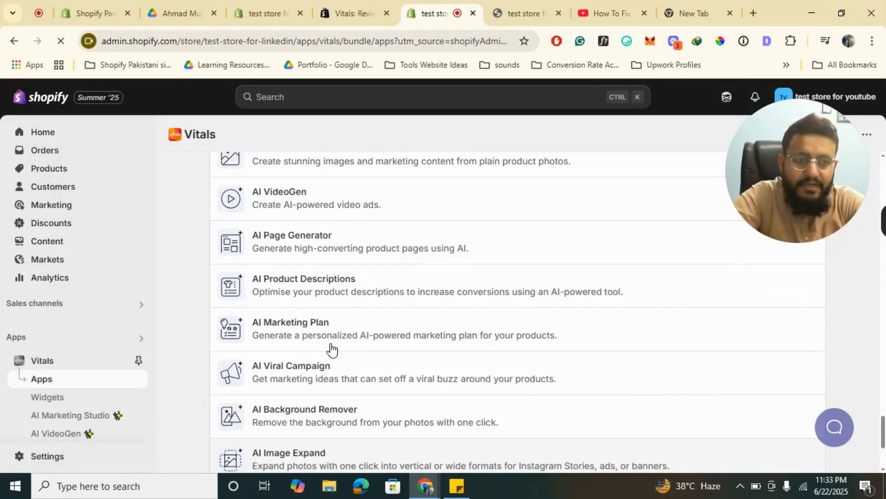
pyautogui.scroll(3, 331, 348)
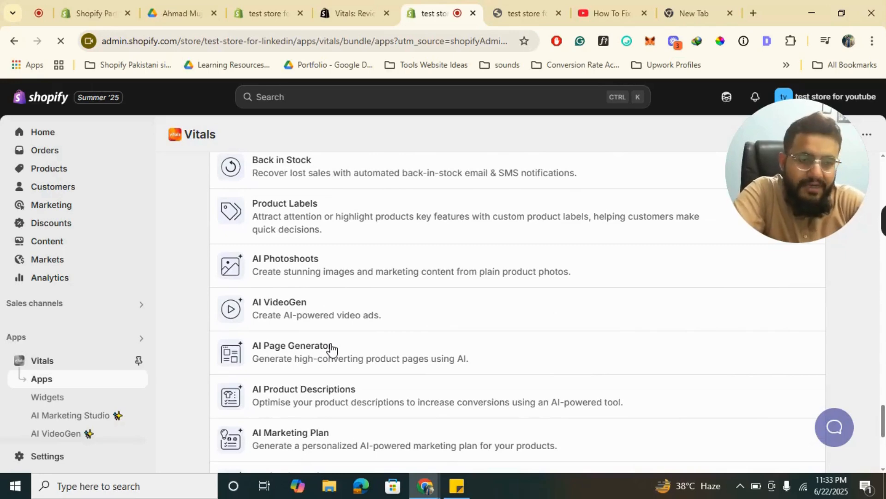
pyautogui.scroll(-2, 80, 434)
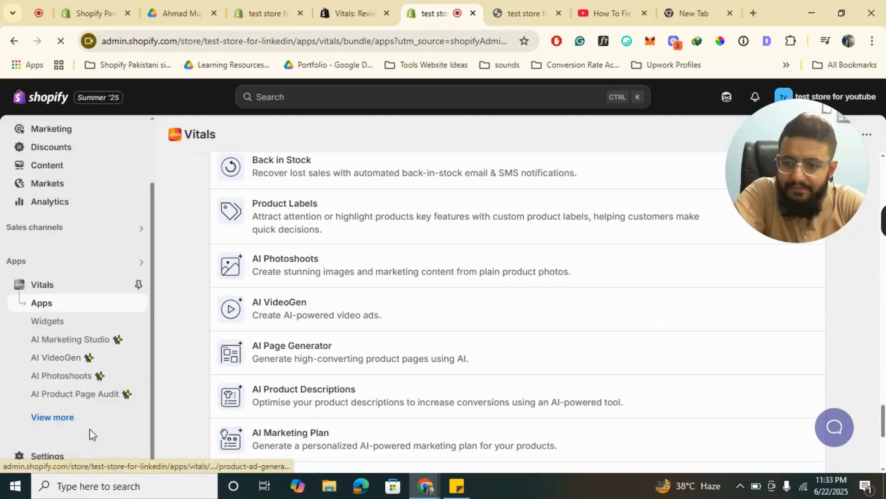
# - Expand the Vitals navigation to its full list and review the email integrations and partner apps on the Integrations page
pyautogui.click(65, 417)
pyautogui.scroll(-2, 72, 385)
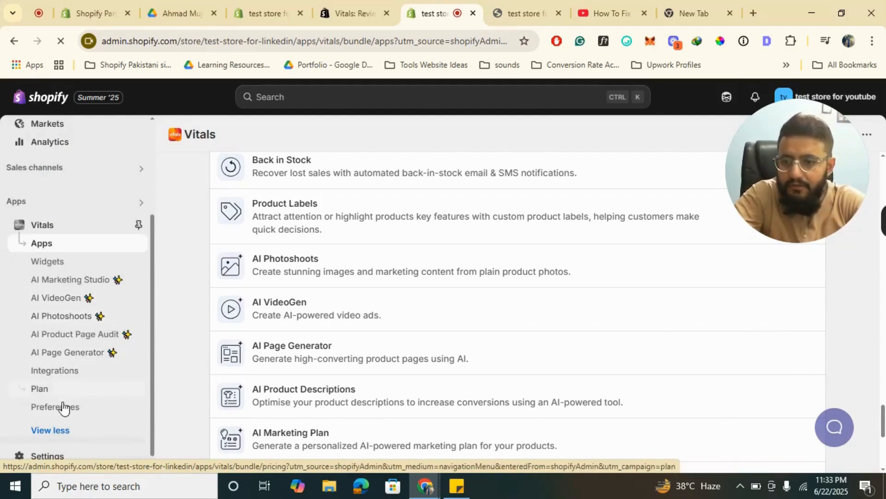
pyautogui.click(69, 375)
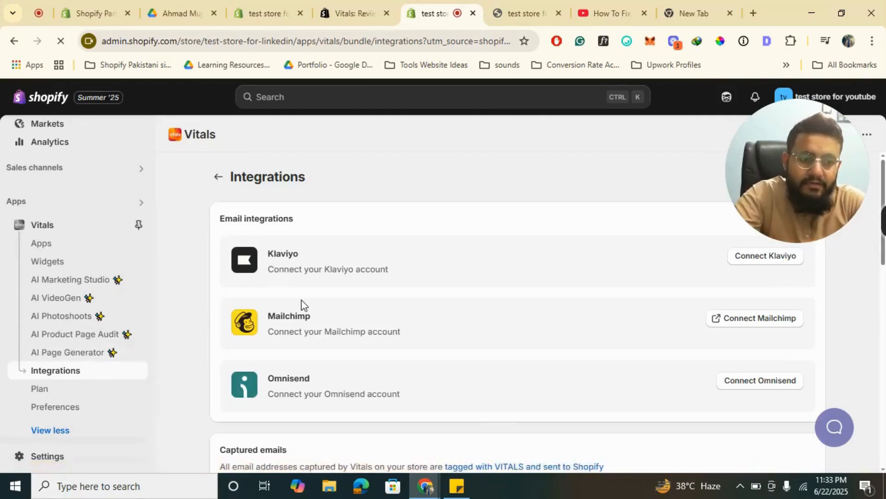
pyautogui.moveTo(789, 136); pyautogui.dragTo(562, 119)
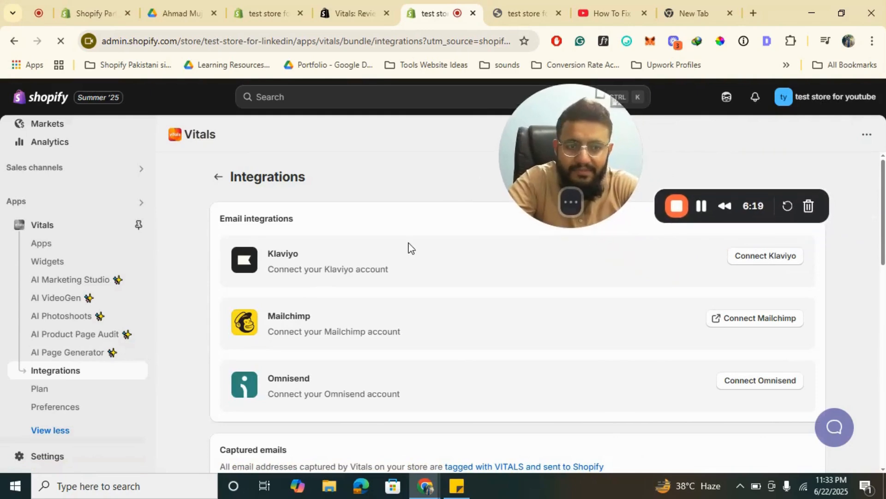
pyautogui.scroll(-6, 409, 247)
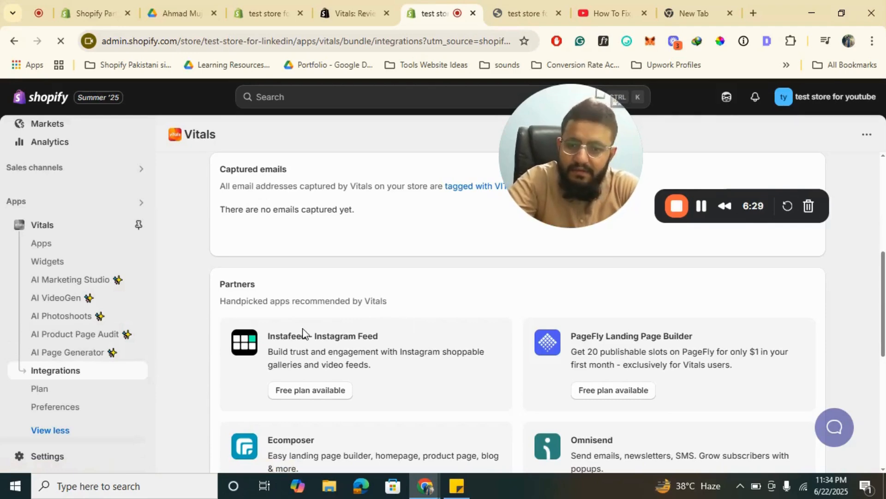
pyautogui.scroll(-2, 303, 328)
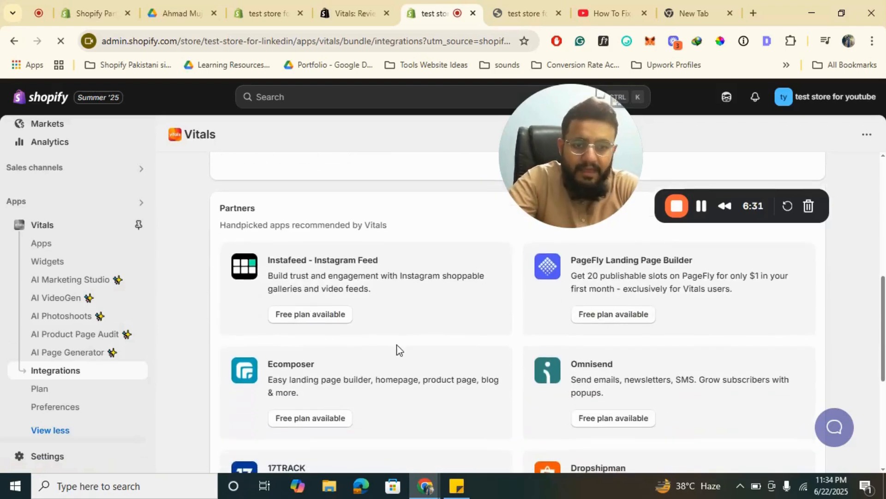
pyautogui.scroll(-6, 397, 347)
pyautogui.scroll(6, 398, 349)
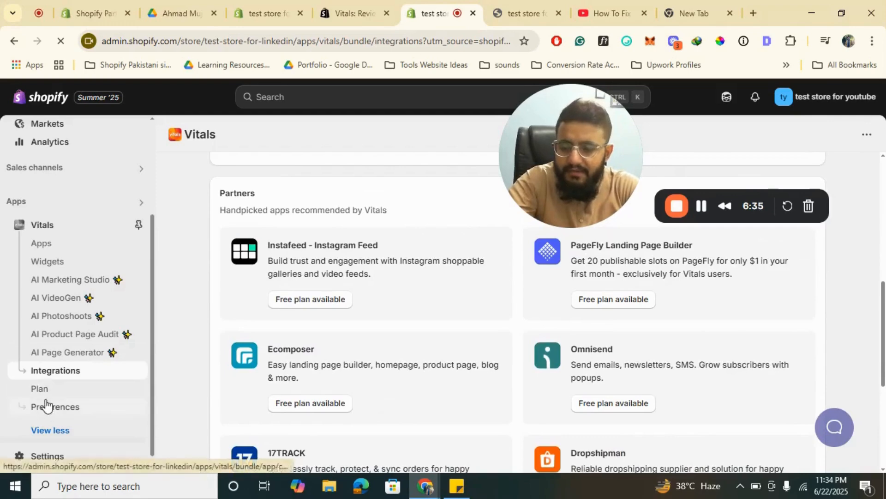
# - Review the Vitals Preferences, including admin language, storefront color theme, add-to-cart redirect and global customizations
pyautogui.click(64, 415)
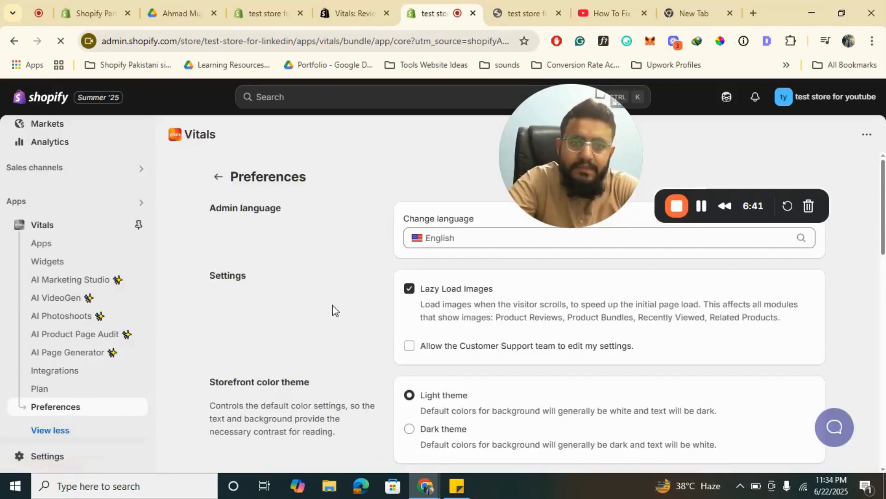
pyautogui.scroll(-1, 322, 316)
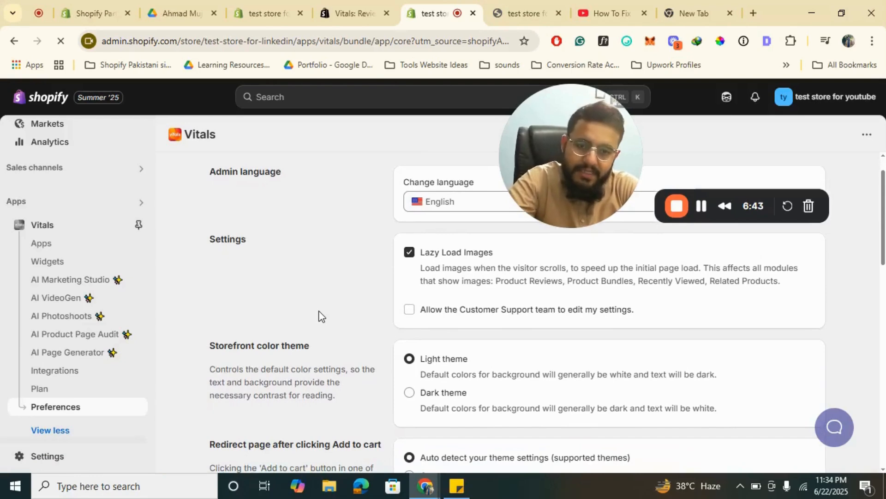
pyautogui.scroll(-2, 322, 317)
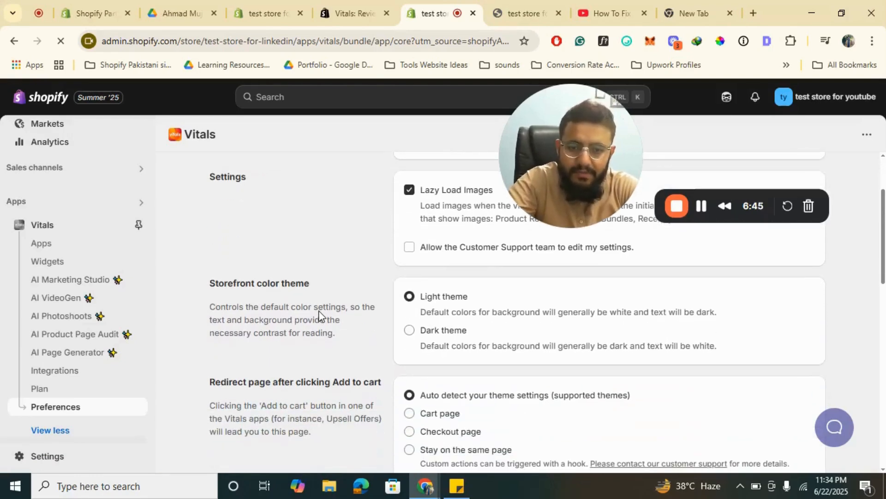
pyautogui.scroll(-10, 378, 367)
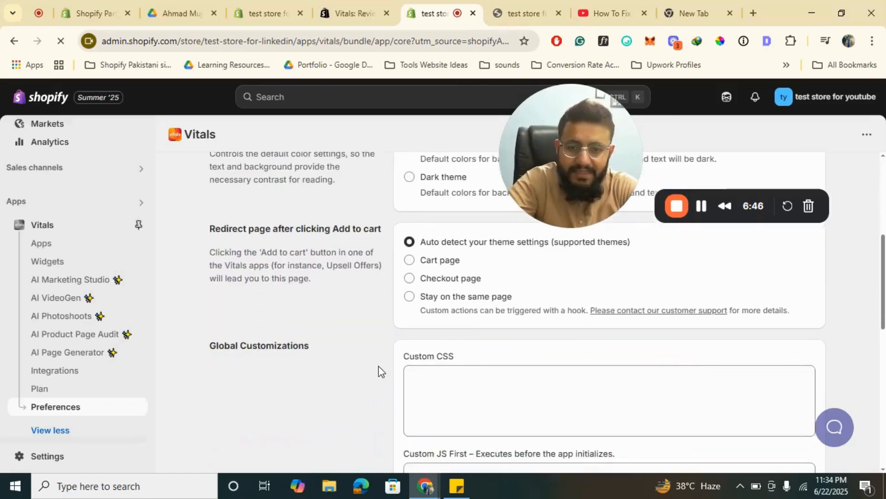
pyautogui.scroll(12, 379, 366)
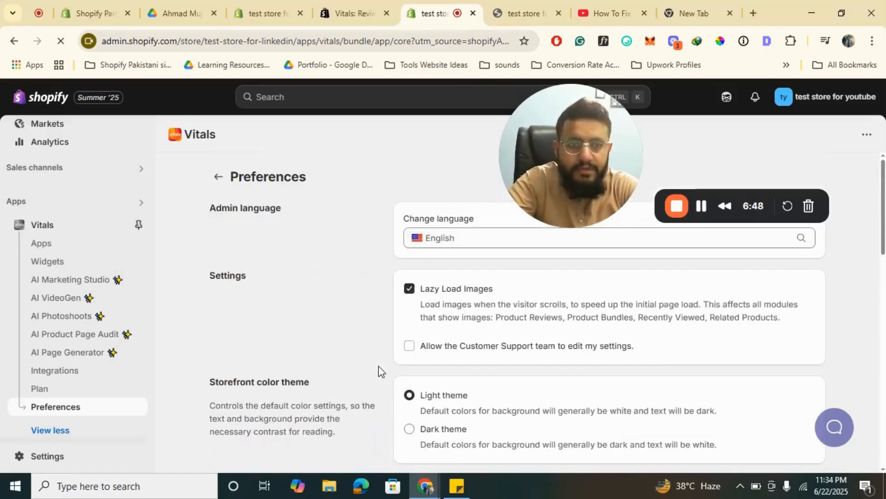
pyautogui.scroll(3, 49, 337)
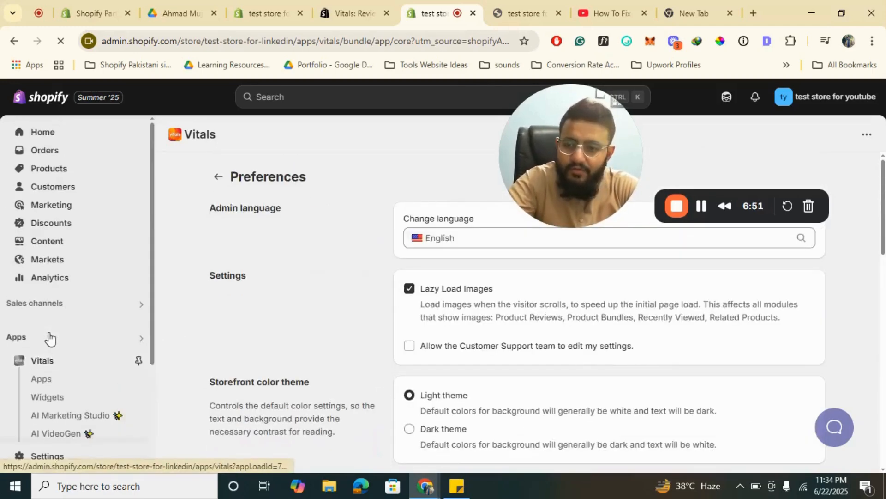
# - Return to the Vitals Apps list, filter it to My apps and review the listed apps
pyautogui.click(41, 381)
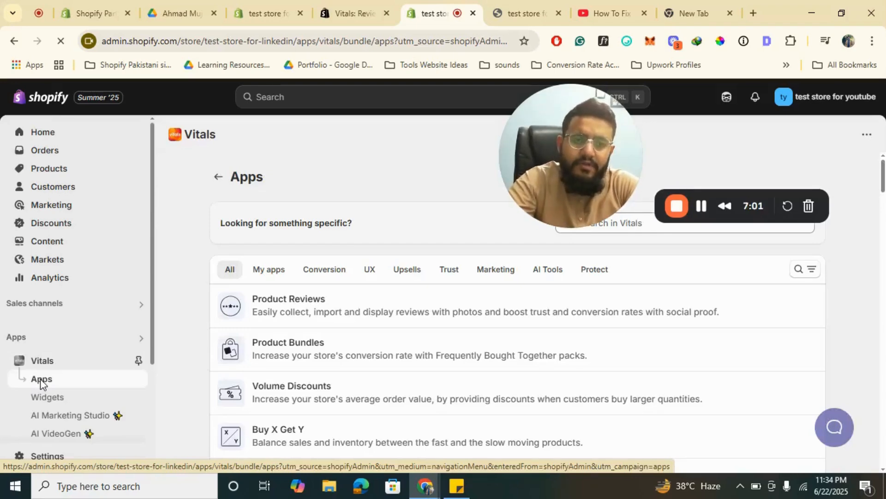
pyautogui.click(271, 271)
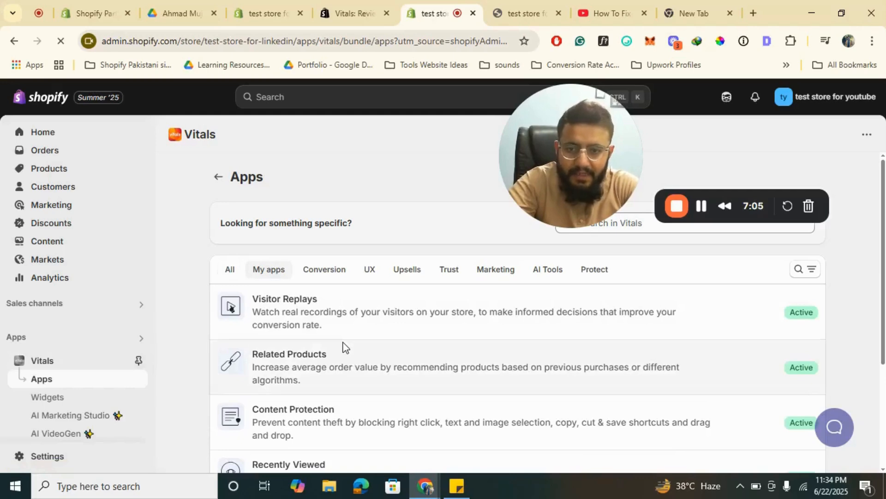
pyautogui.scroll(-3, 344, 347)
pyautogui.scroll(2, 344, 347)
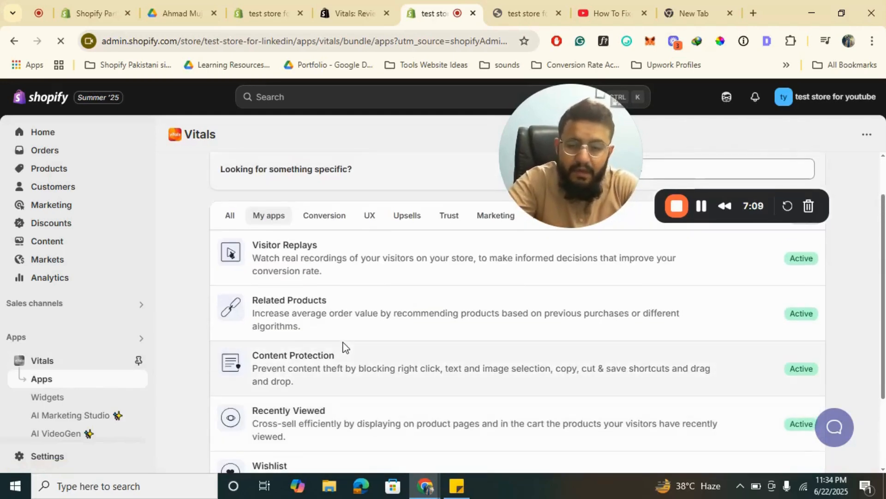
pyautogui.scroll(-1, 300, 278)
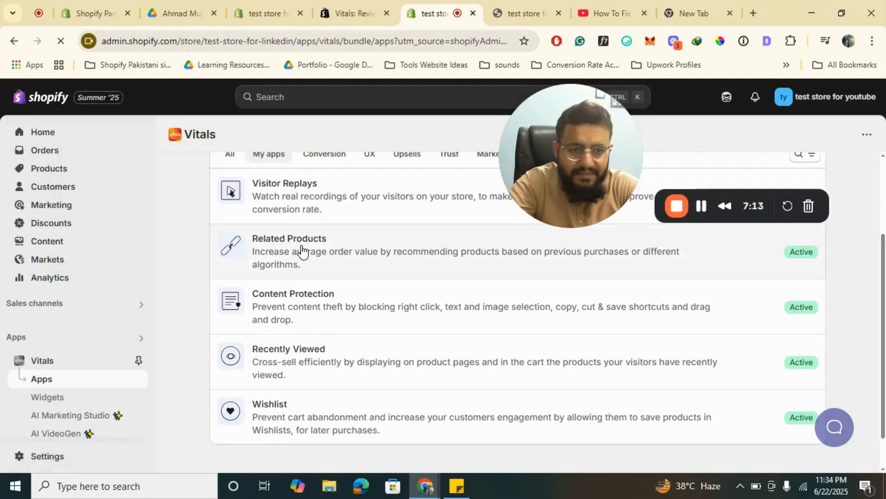
pyautogui.scroll(-1, 311, 367)
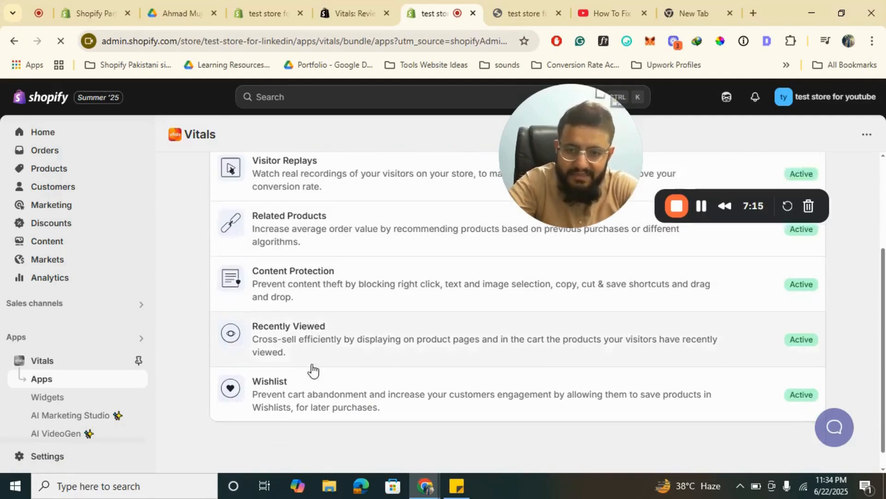
pyautogui.scroll(3, 312, 367)
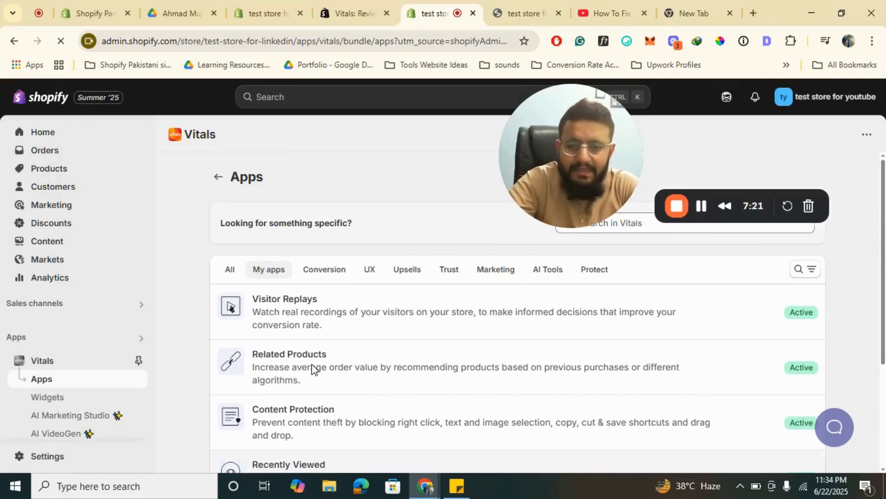
# - Open Sticky Add to Cart from the Conversion category and activate it
pyautogui.click(322, 272)
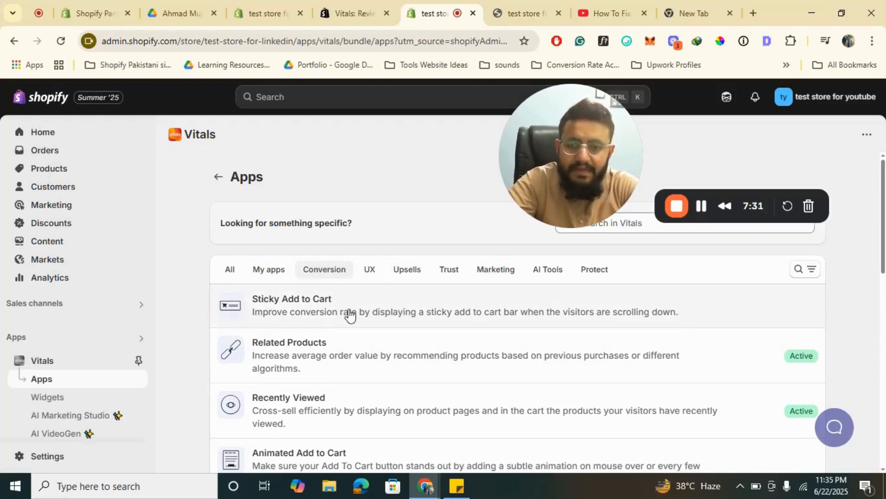
pyautogui.click(307, 306)
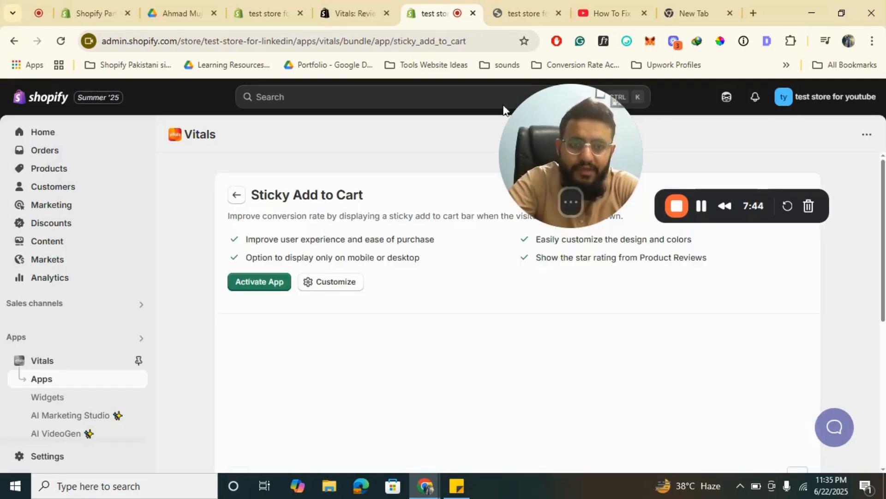
pyautogui.moveTo(504, 109); pyautogui.dragTo(107, 168)
pyautogui.click(262, 281)
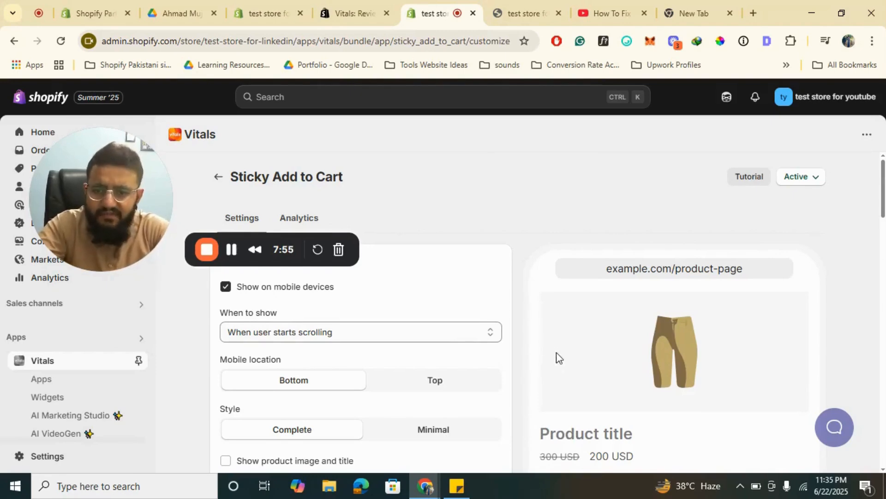
# - Enable Show price and Show quantity selector in the Sticky on Mobile settings
pyautogui.scroll(-1, 434, 358)
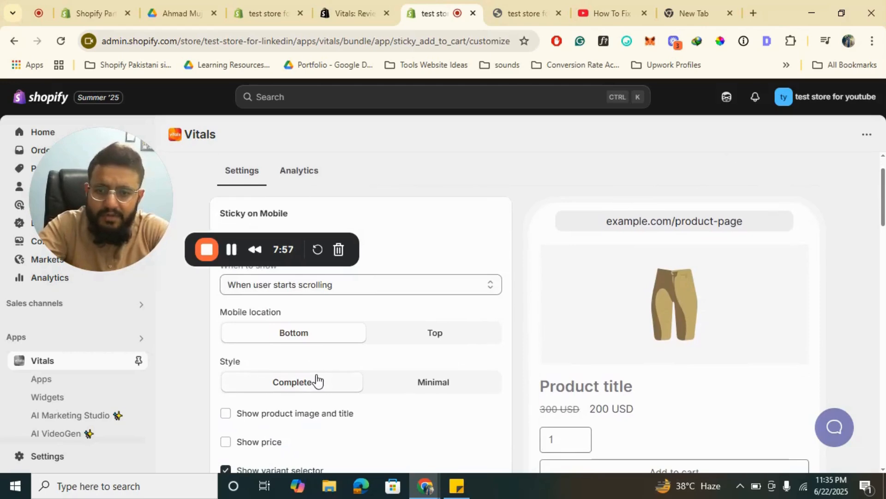
pyautogui.scroll(1, 308, 386)
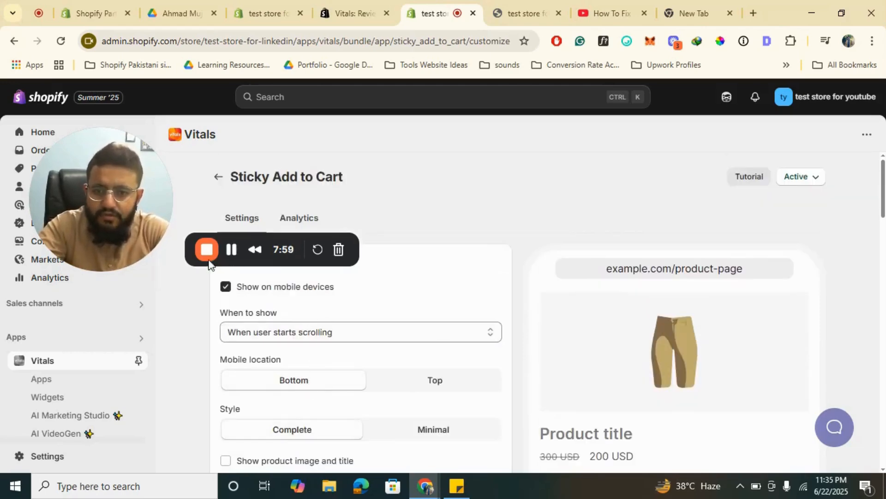
pyautogui.moveTo(126, 226); pyautogui.dragTo(473, 175)
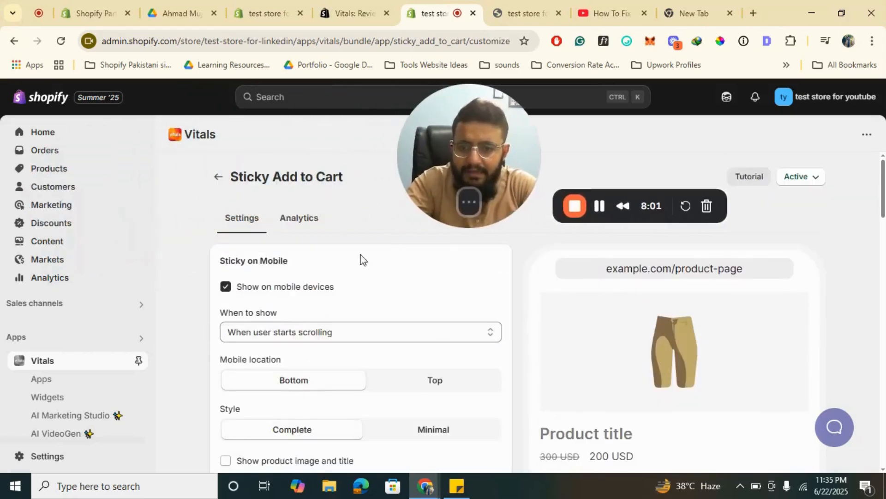
pyautogui.scroll(-3, 301, 330)
pyautogui.scroll(-1, 302, 326)
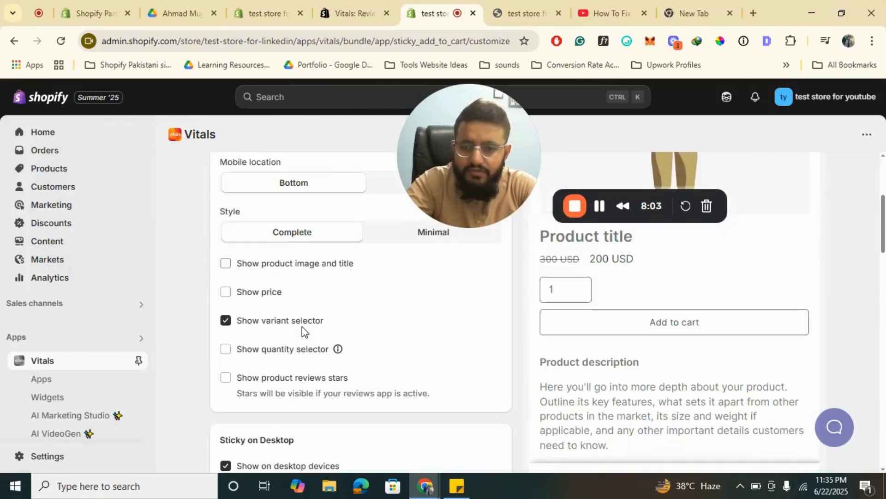
pyautogui.click(262, 295)
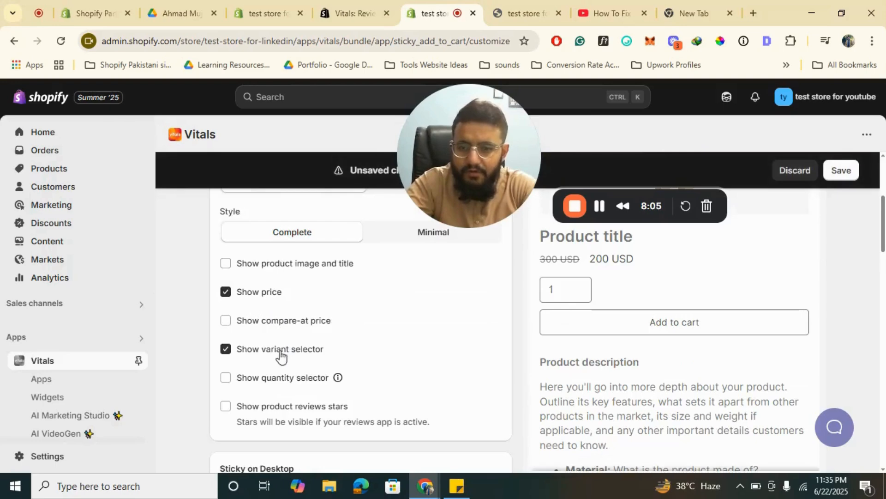
pyautogui.click(283, 378)
# - Review the Sticky Add to Cart settings for desktop, homepage, design and advanced display rules
pyautogui.scroll(-2, 318, 368)
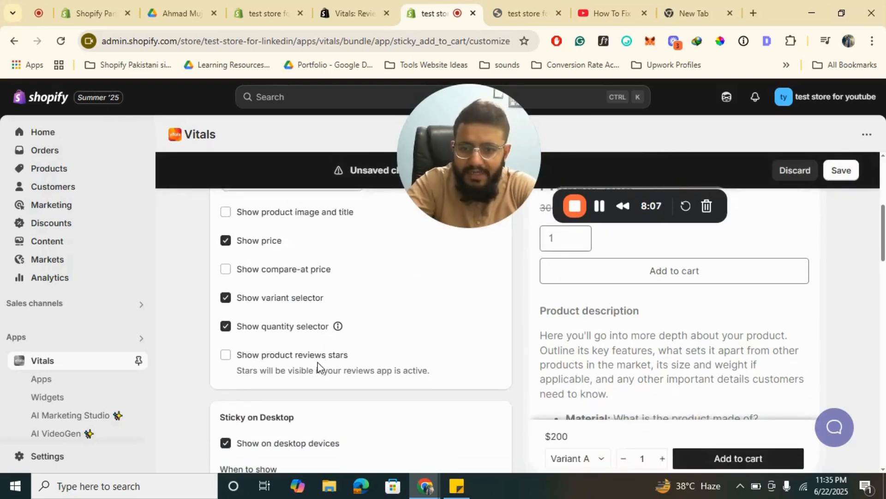
pyautogui.scroll(-2, 318, 368)
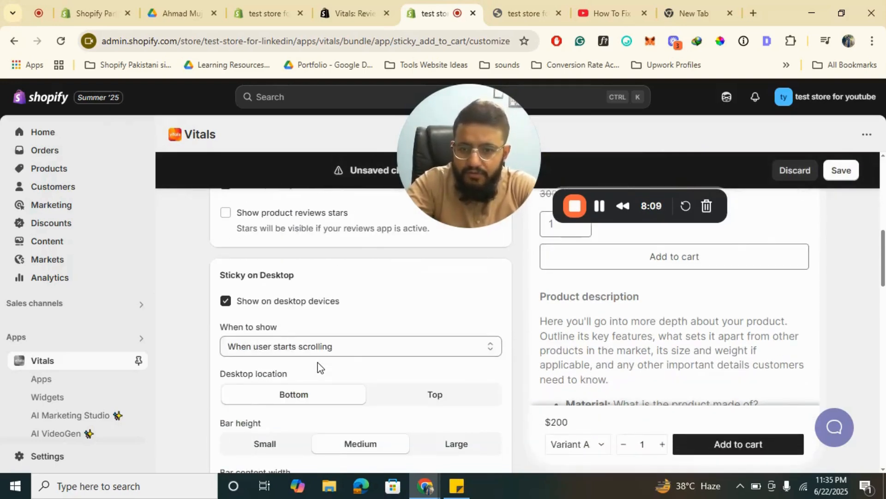
pyautogui.scroll(-3, 317, 368)
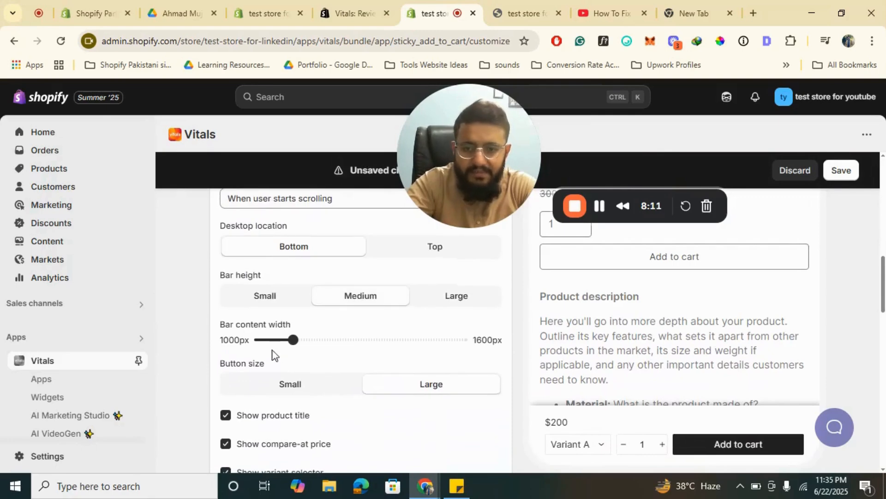
pyautogui.scroll(-3, 383, 394)
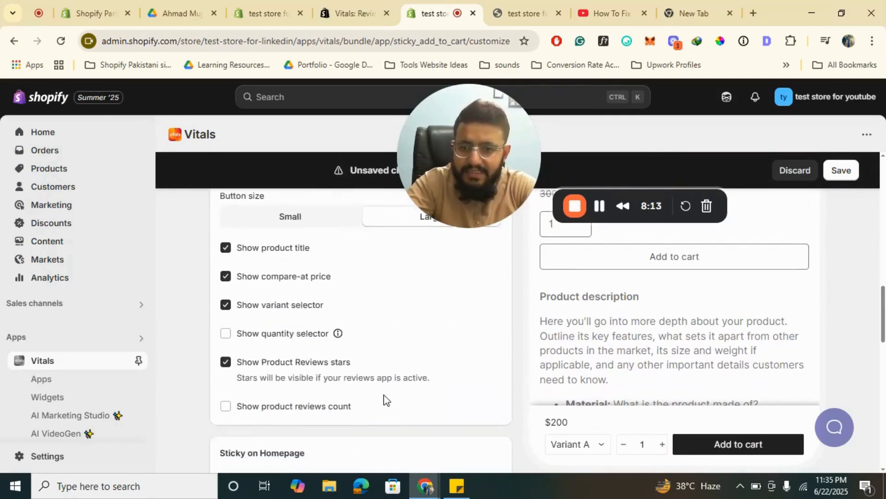
pyautogui.scroll(-2, 335, 420)
pyautogui.scroll(-8, 334, 420)
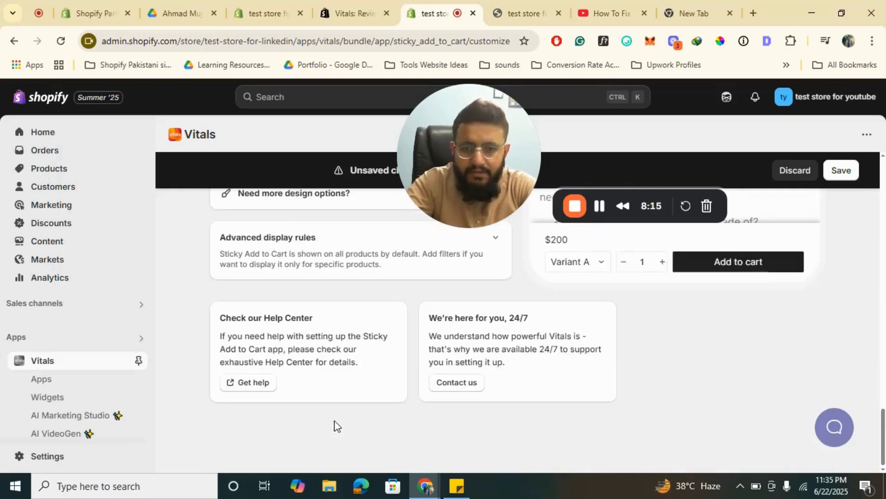
pyautogui.scroll(12, 334, 420)
pyautogui.scroll(-10, 334, 420)
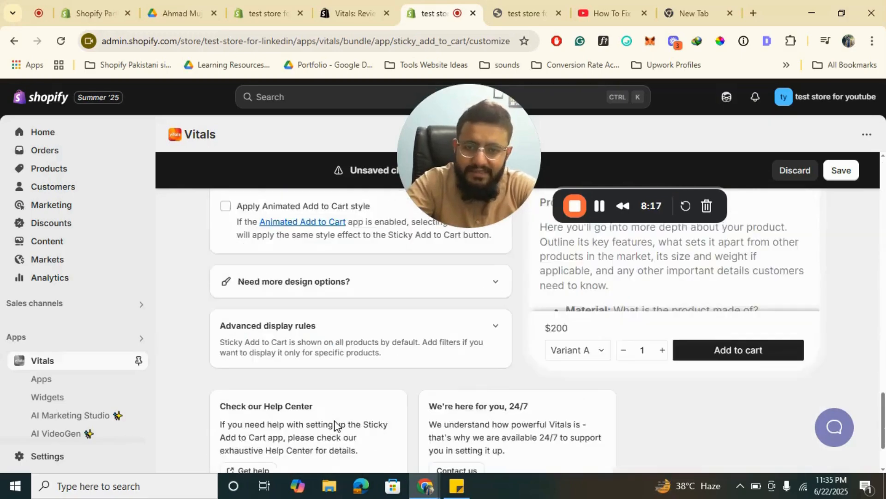
pyautogui.scroll(4, 334, 420)
pyautogui.scroll(4, 334, 425)
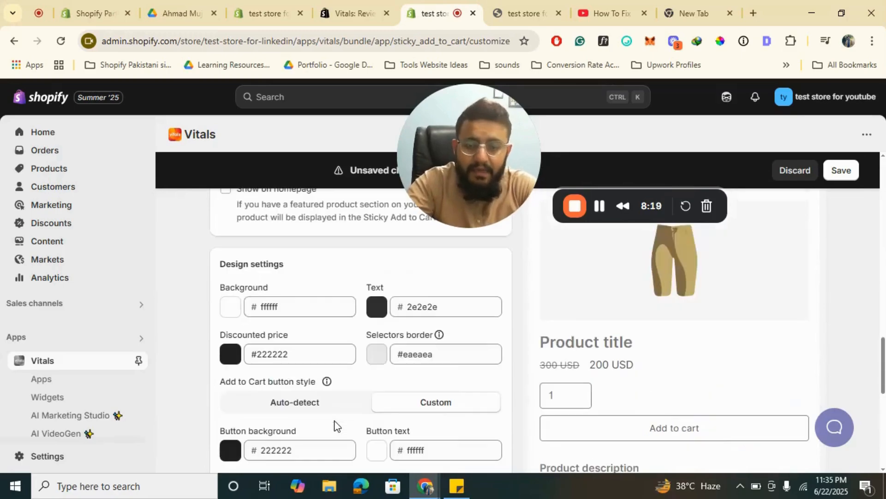
# - Save the Sticky Add to Cart settings
pyautogui.scroll(-3, 334, 424)
pyautogui.scroll(6, 337, 422)
pyautogui.click(841, 170)
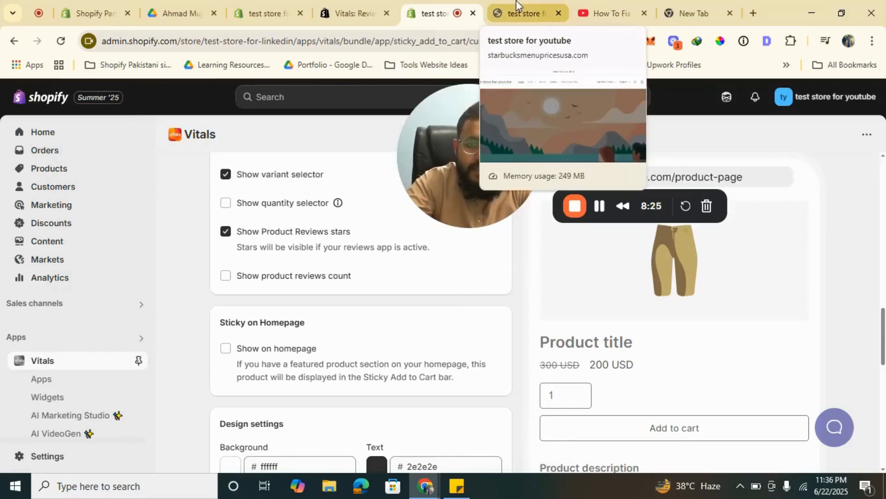
# - Switch to the test store's storefront and open the 3 In 1 Bluetooth Speaker product page
pyautogui.click(505, 14)
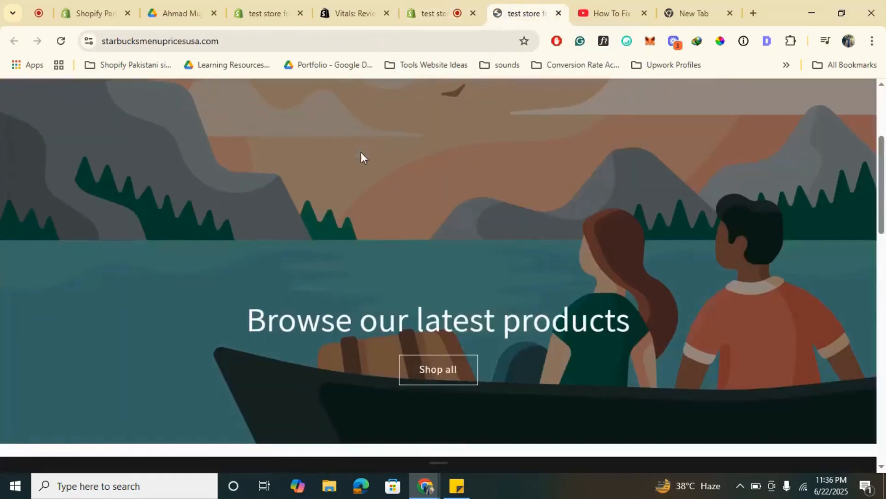
pyautogui.scroll(-10, 361, 152)
pyautogui.click(340, 130)
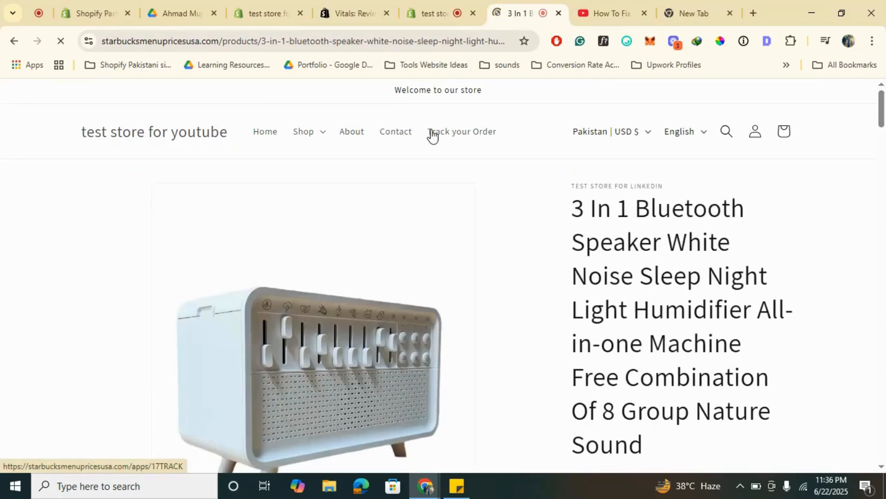
# - Look through the Bluetooth speaker product page for the sticky add-to-cart bar
pyautogui.scroll(-5, 419, 186)
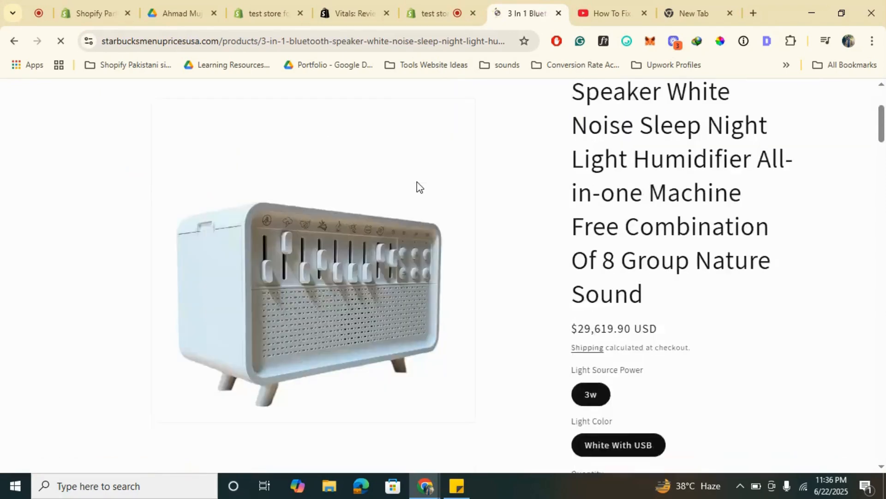
pyautogui.scroll(-3, 416, 181)
pyautogui.scroll(8, 417, 182)
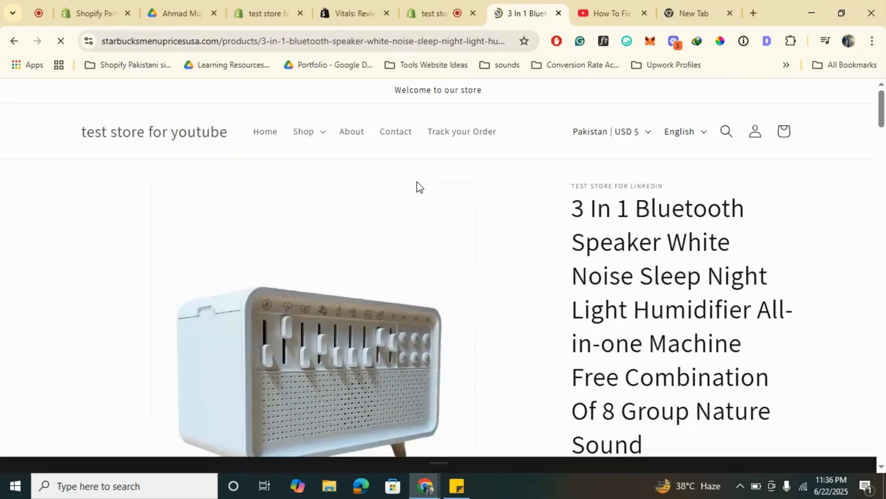
pyautogui.scroll(-15, 416, 181)
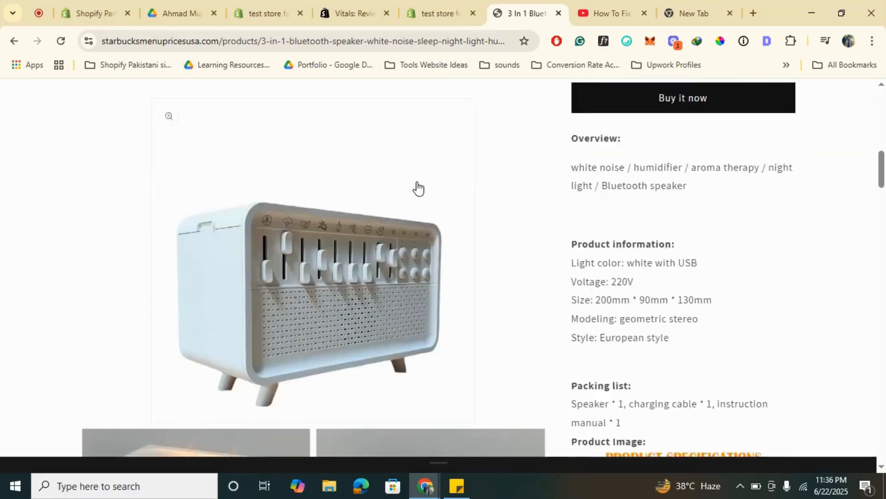
pyautogui.scroll(-2, 419, 187)
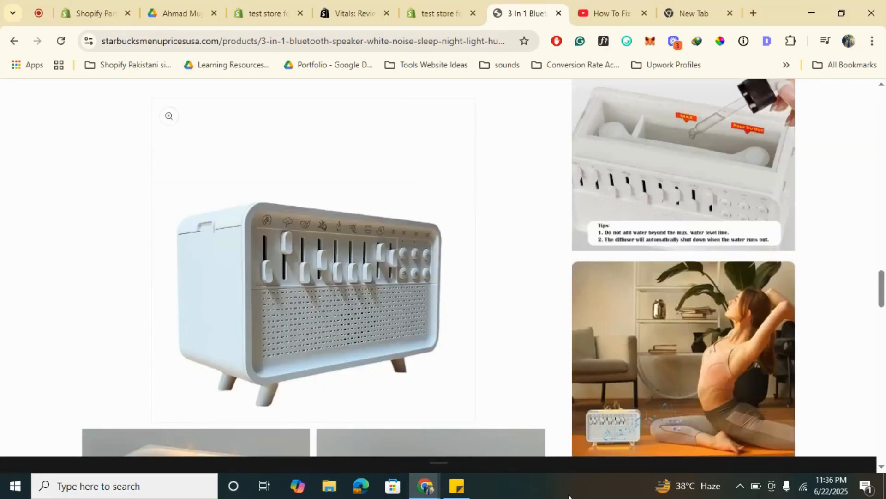
pyautogui.scroll(-15, 471, 425)
pyautogui.scroll(10, 471, 419)
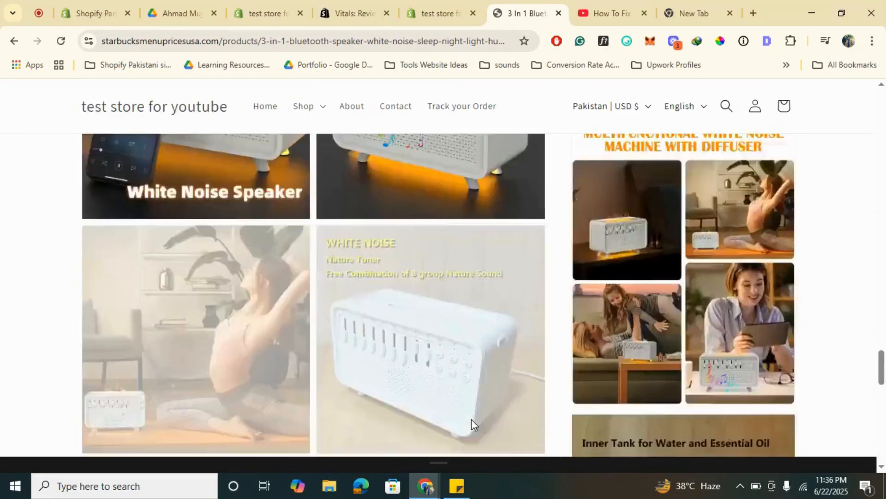
pyautogui.scroll(10, 472, 420)
pyautogui.scroll(-10, 470, 422)
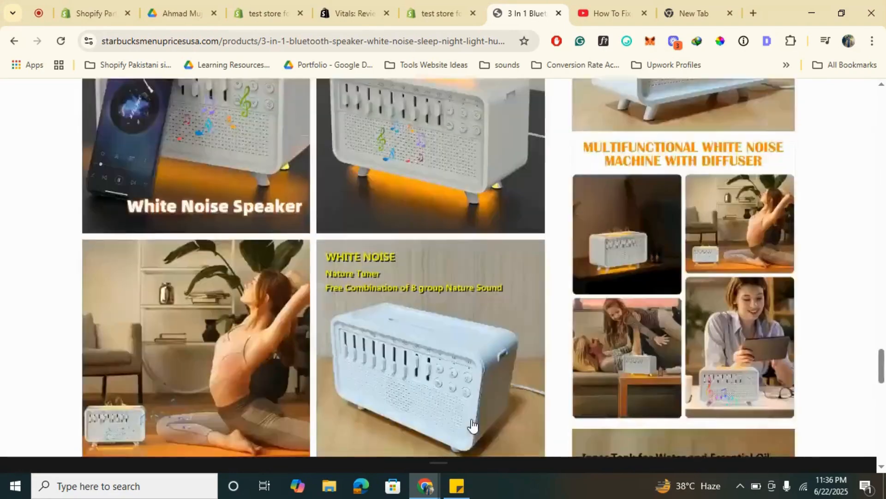
# - Return to the Sticky Add to Cart settings and recheck the mobile options and when the bar shows on desktop
pyautogui.click(380, 0)
pyautogui.click(421, 5)
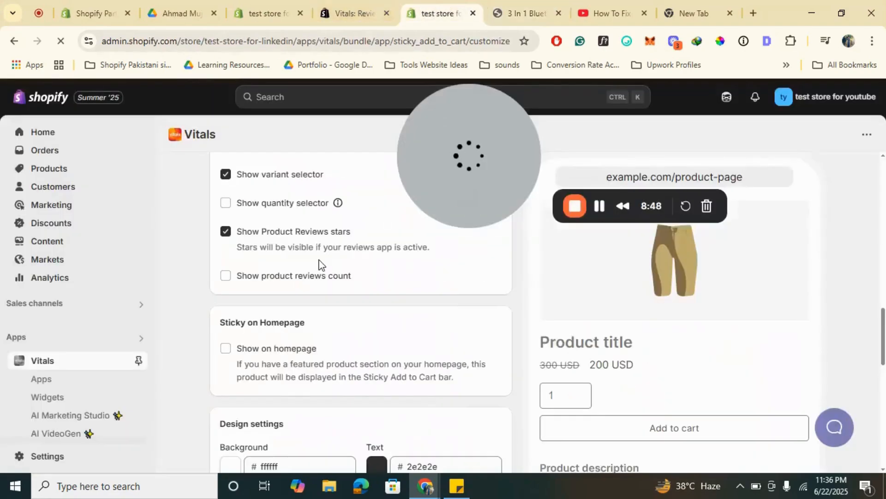
pyautogui.scroll(10, 318, 264)
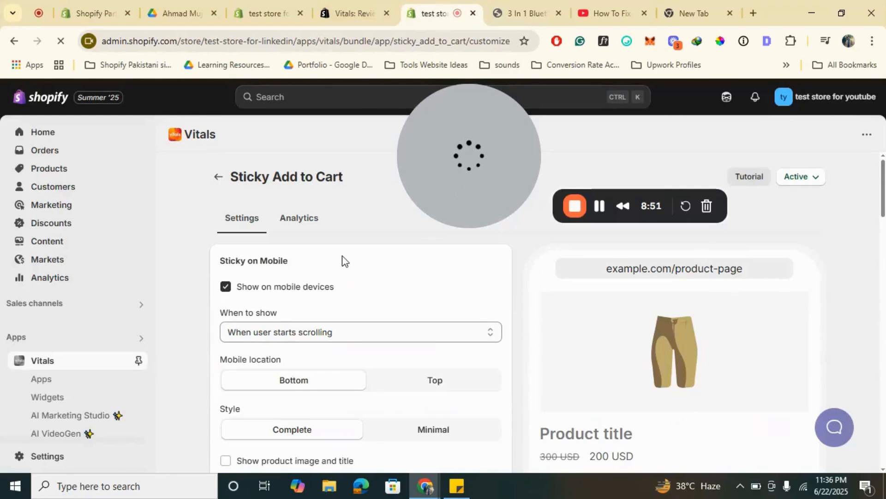
pyautogui.scroll(-8, 336, 281)
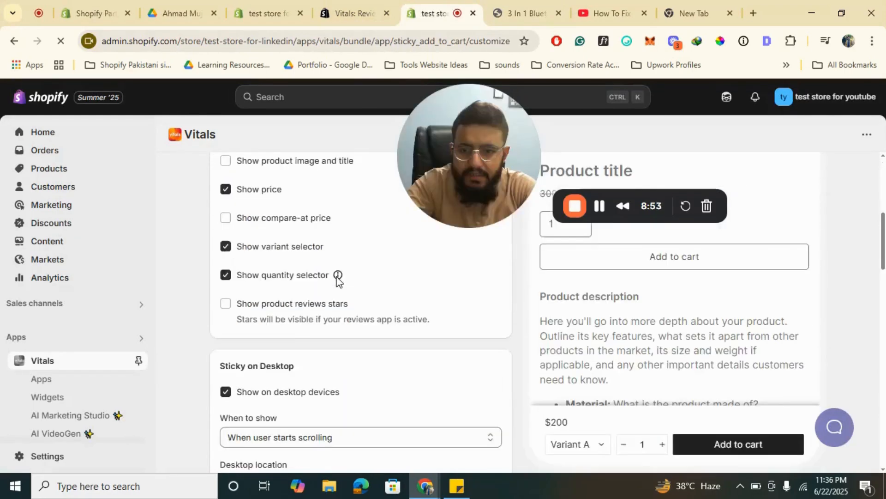
pyautogui.scroll(-2, 336, 280)
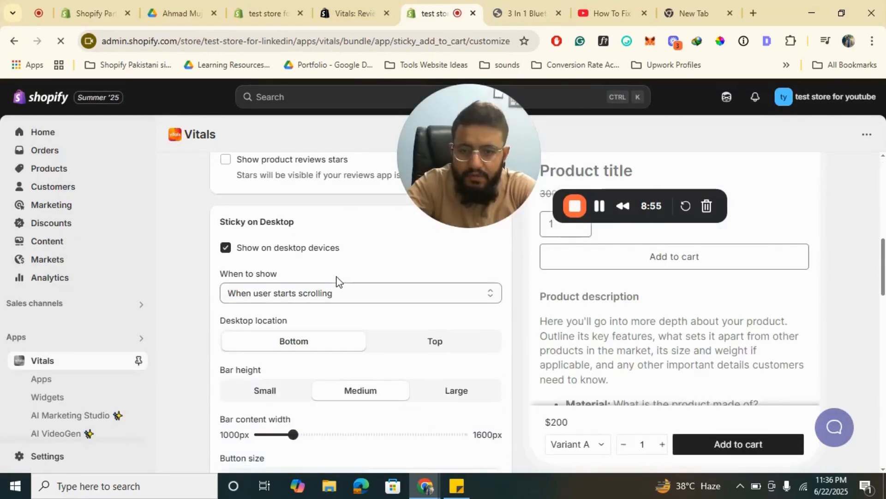
pyautogui.click(318, 290)
pyautogui.click(318, 289)
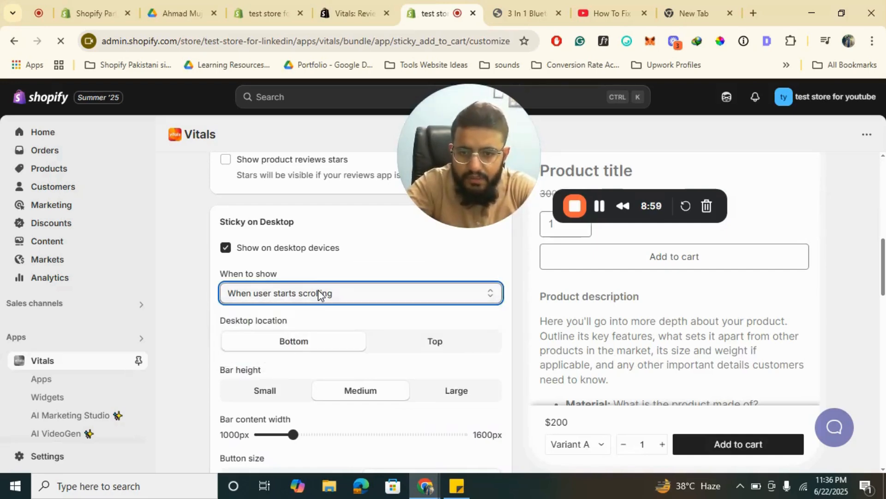
# - Go back to the Bluetooth speaker product page on the storefront and reload it
pyautogui.click(526, 4)
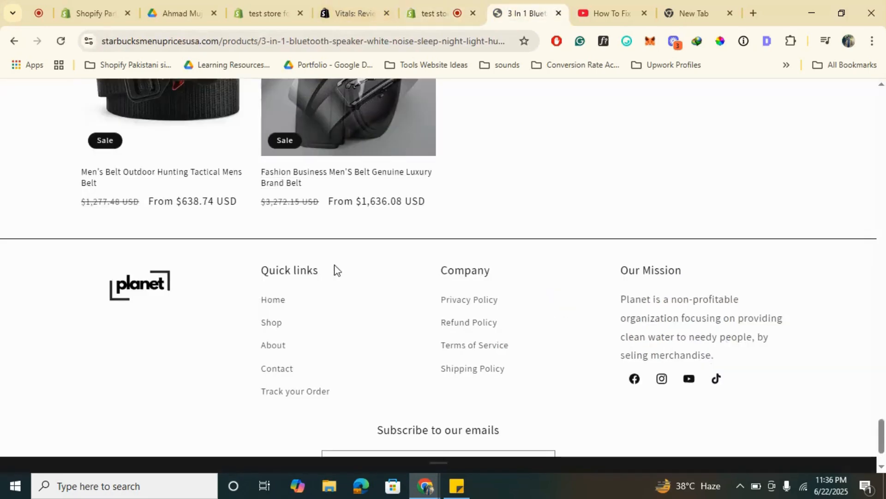
pyautogui.press('F5')
pyautogui.click(347, 43)
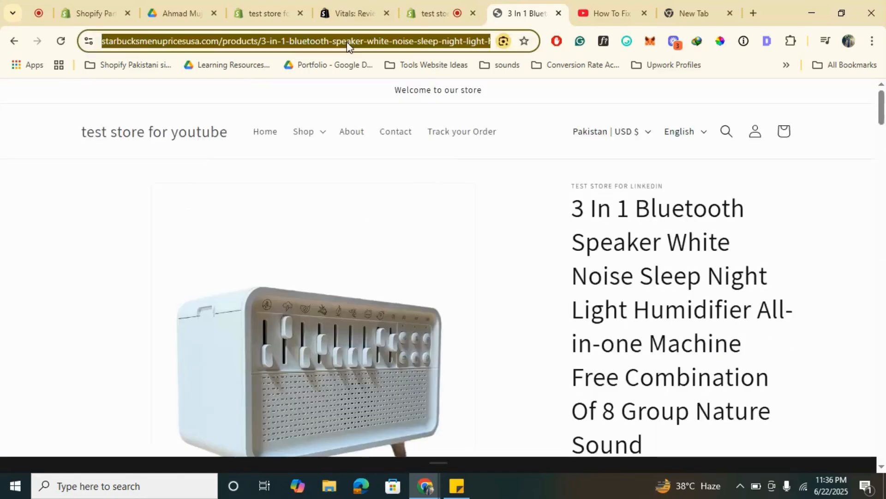
pyautogui.press('Return')
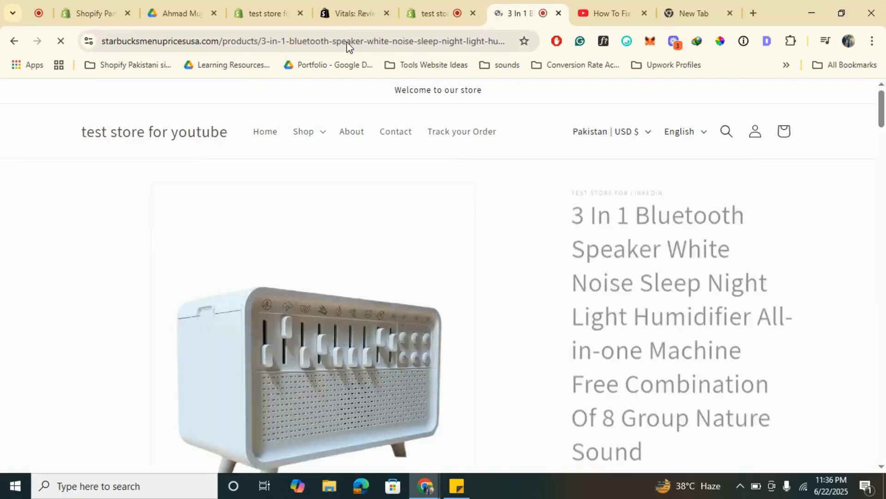
# - Examine the reloaded product page from header to footer for the sticky add-to-cart bar
pyautogui.scroll(-4, 500, 198)
pyautogui.scroll(-5, 500, 198)
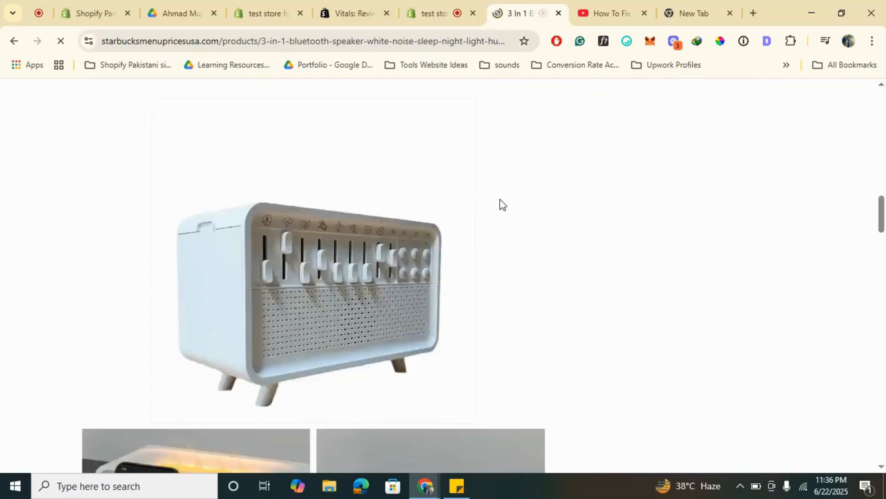
pyautogui.scroll(-10, 500, 199)
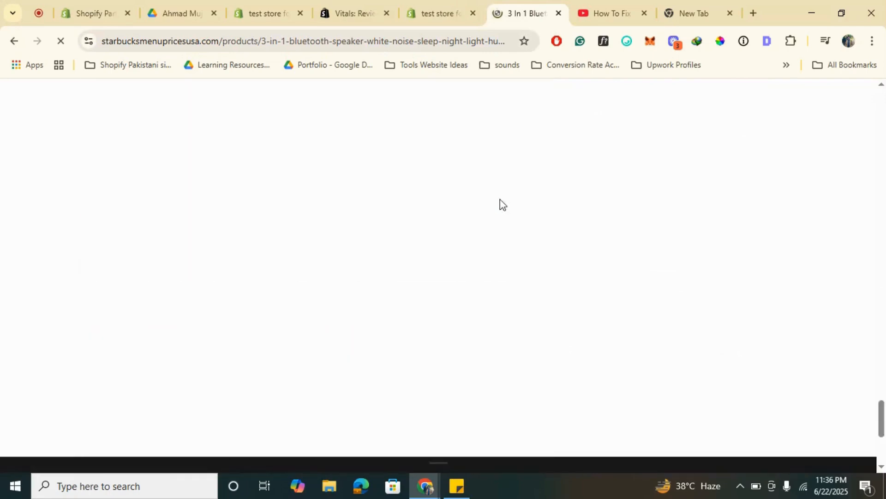
pyautogui.scroll(-2, 500, 199)
pyautogui.scroll(-8, 500, 199)
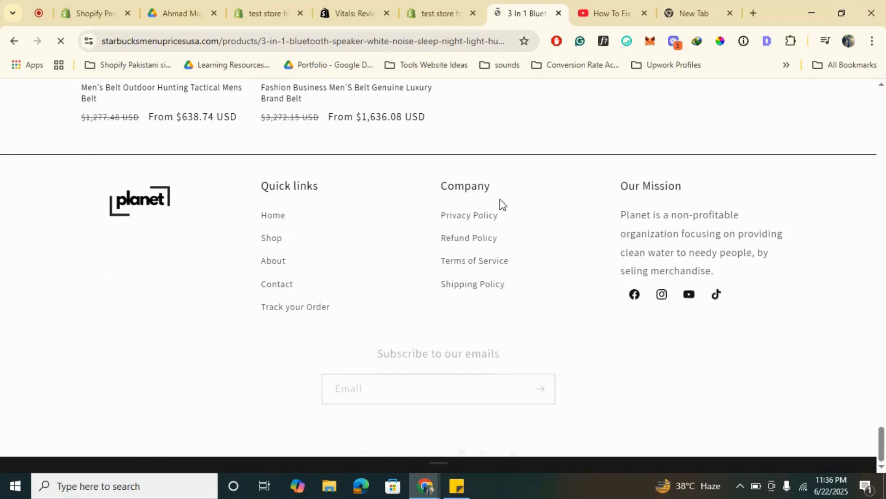
pyautogui.scroll(10, 500, 199)
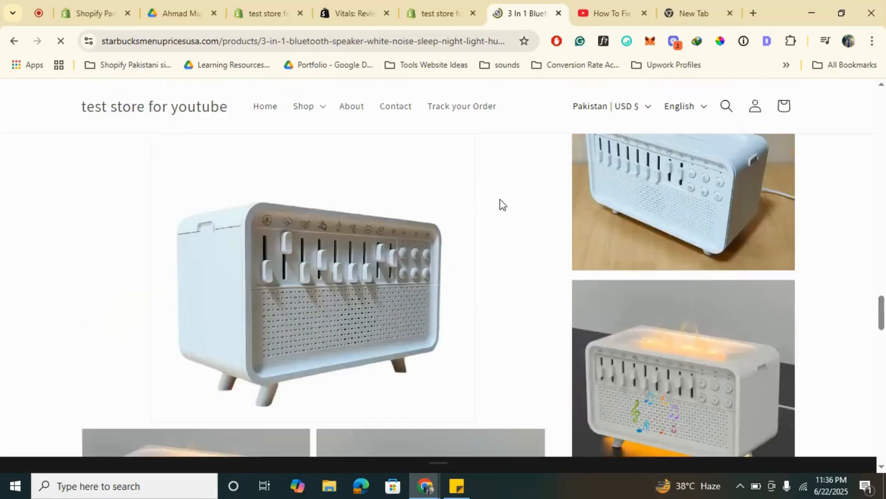
pyautogui.scroll(8, 500, 199)
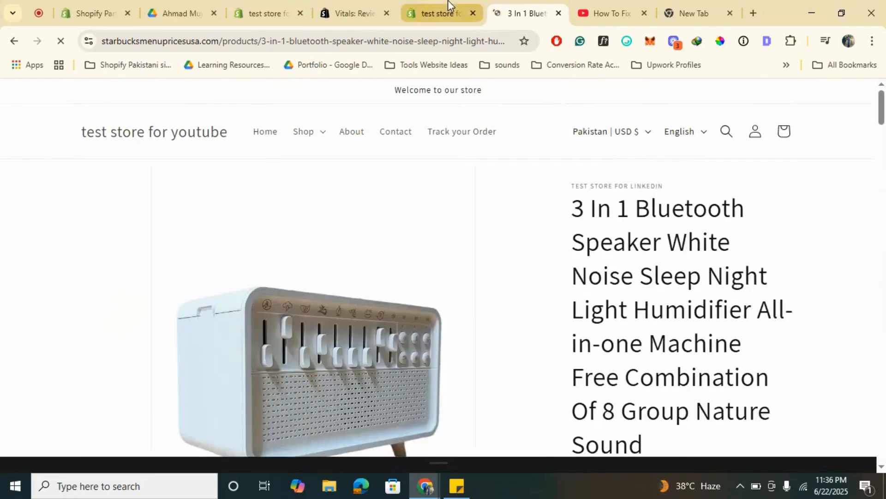
pyautogui.scroll(-8, 473, 232)
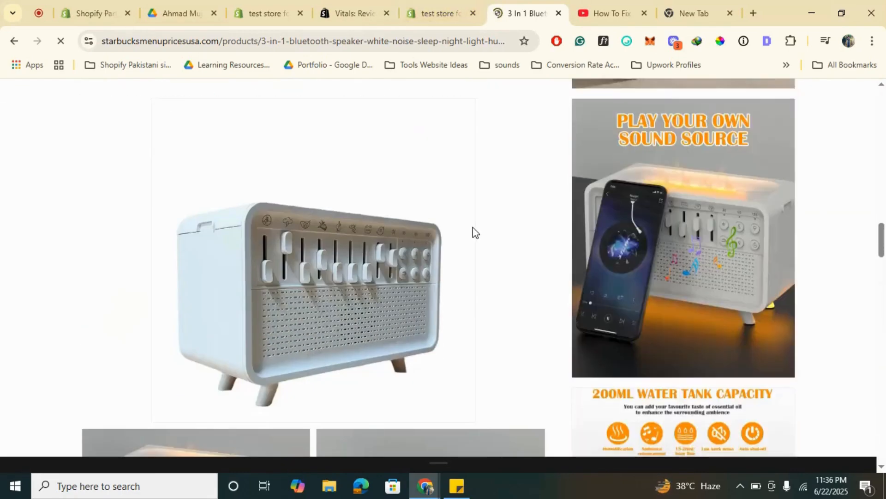
# - Return to the Vitals admin, open Preferences and review the storefront color theme and the redirect after Add to cart
pyautogui.click(477, 5)
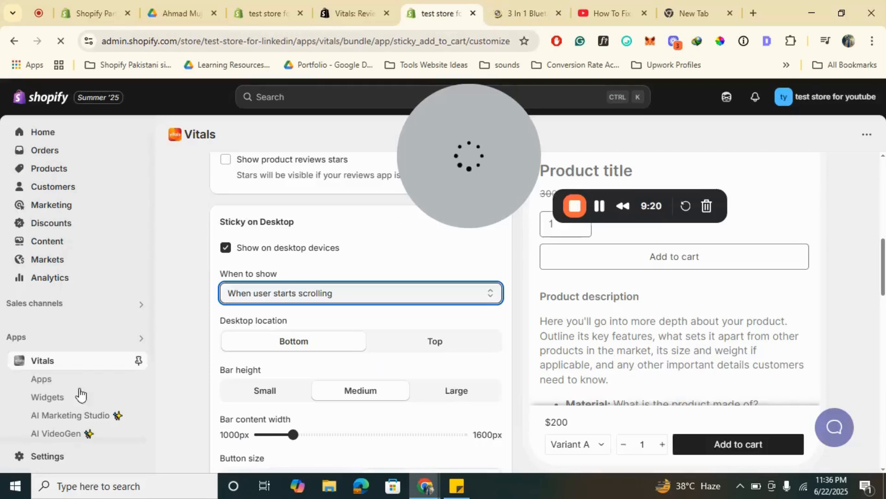
pyautogui.scroll(-3, 79, 394)
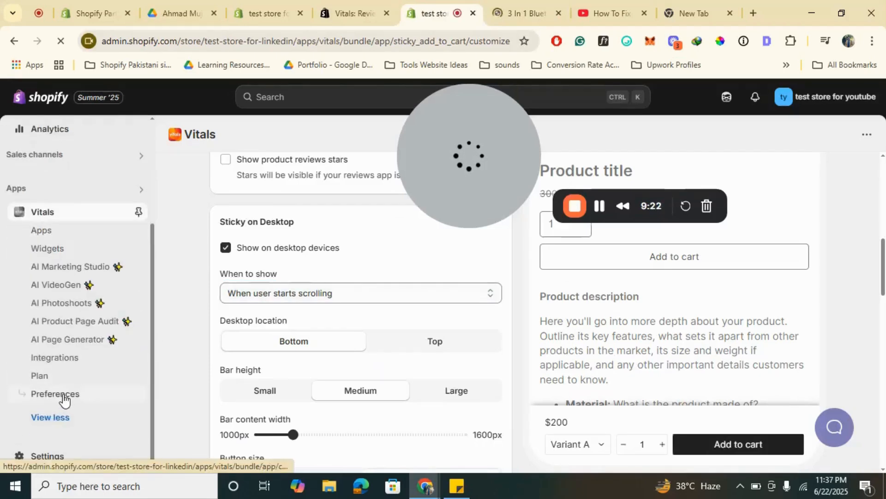
pyautogui.click(55, 394)
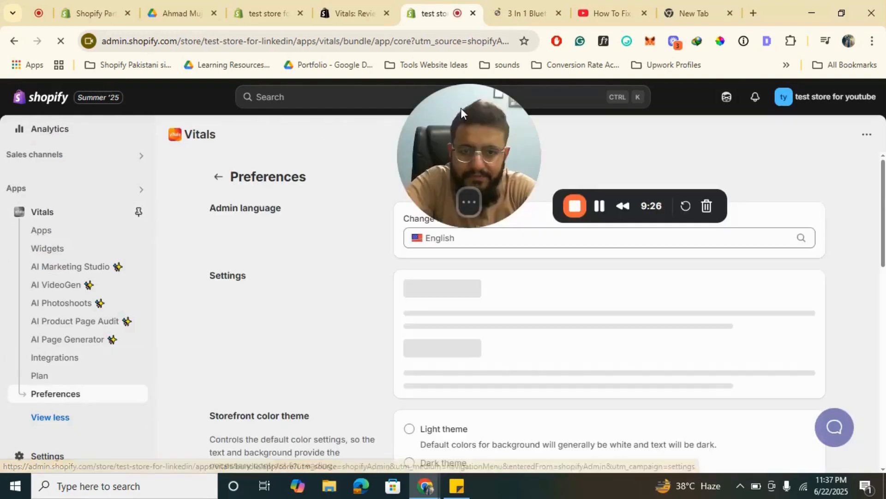
pyautogui.moveTo(460, 108); pyautogui.dragTo(185, 128)
pyautogui.scroll(-3, 724, 184)
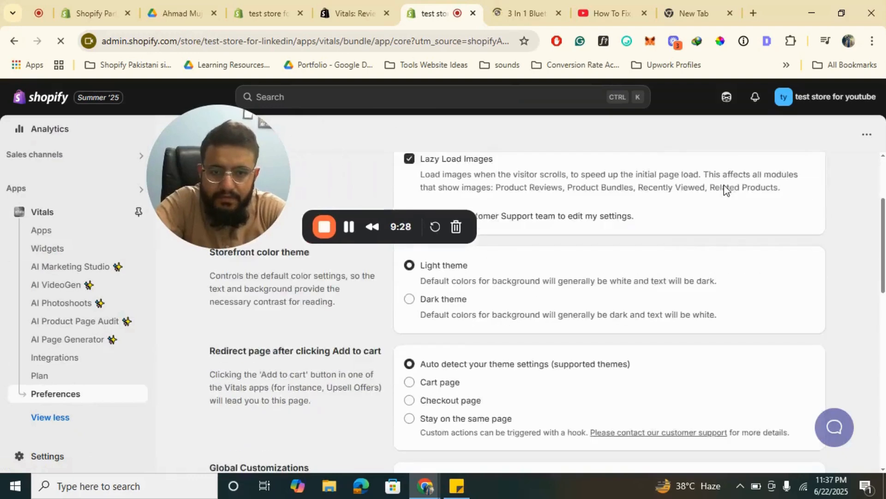
pyautogui.scroll(-2, 724, 187)
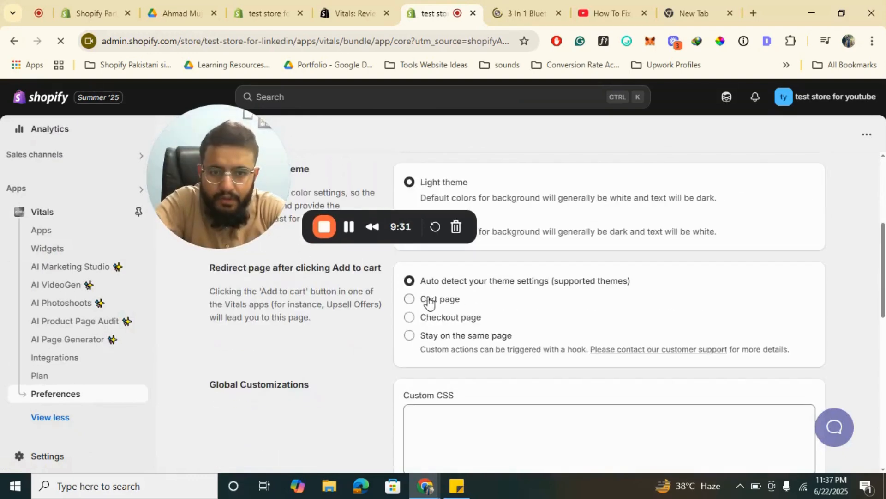
# - Look over the remaining Vitals preferences and return to the Vitals apps list
pyautogui.scroll(-8, 609, 292)
pyautogui.scroll(12, 609, 293)
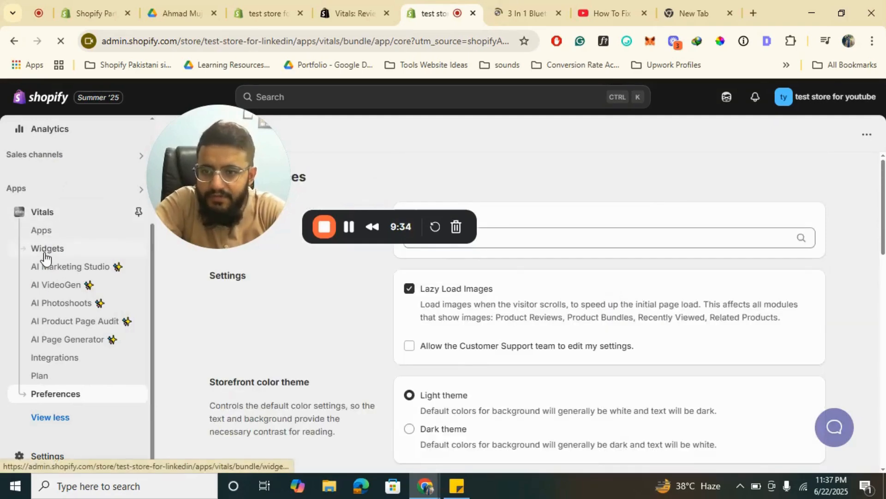
pyautogui.click(42, 230)
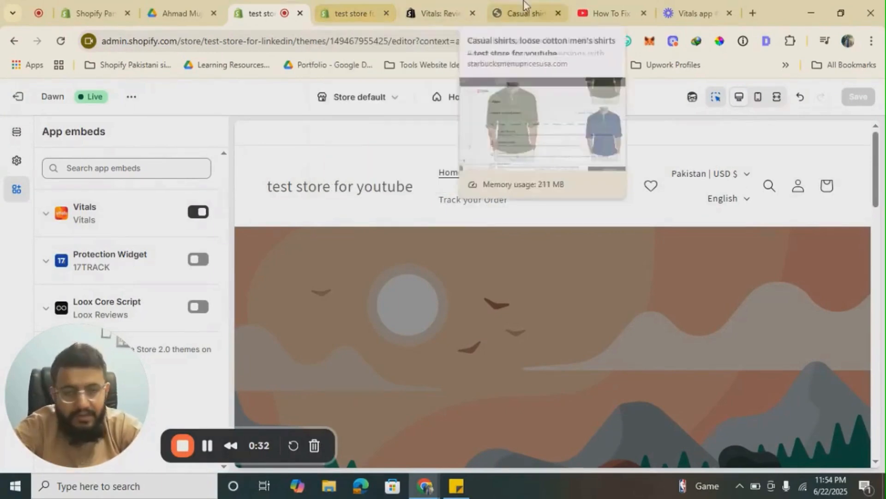
# - Switch to the casual shirts product page on the storefront and check the sticky add-to-cart bar along the page
pyautogui.click(539, 6)
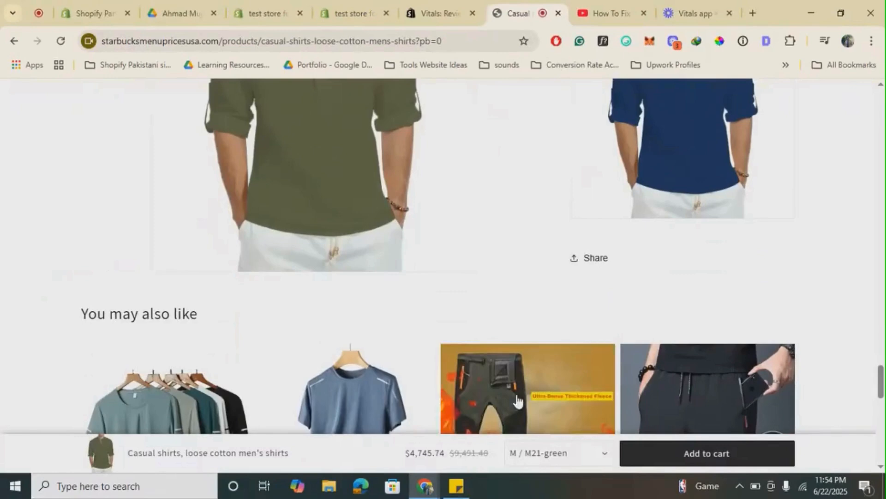
pyautogui.scroll(-8, 562, 292)
pyautogui.scroll(3, 563, 293)
pyautogui.scroll(10, 562, 295)
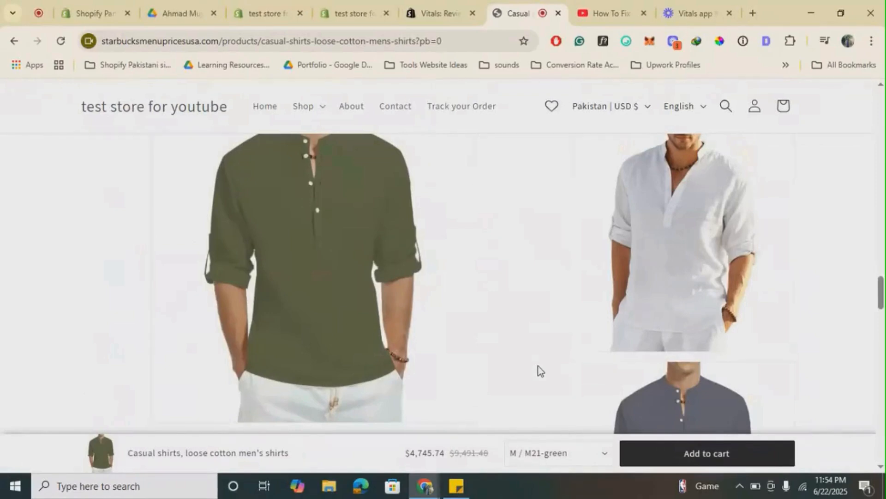
# - Return to the Vitals apps list, filter it to Conversion apps and open Sticky Add to Cart
pyautogui.click(350, 10)
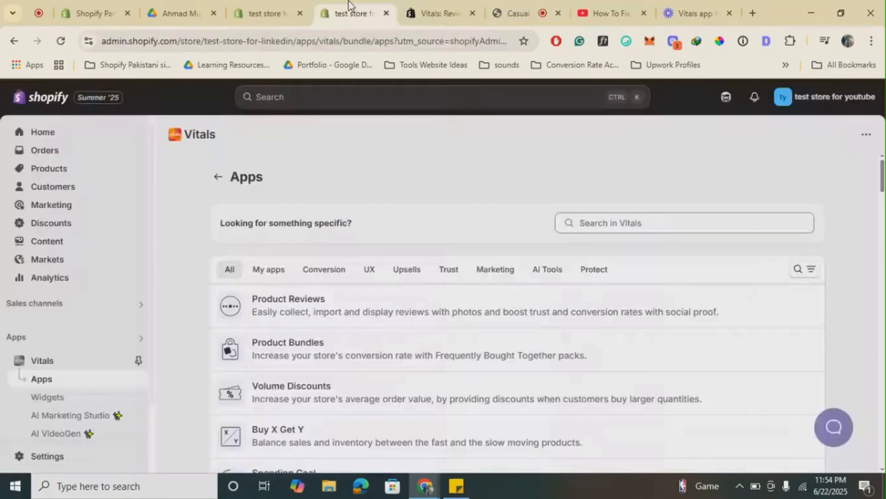
pyautogui.click(336, 273)
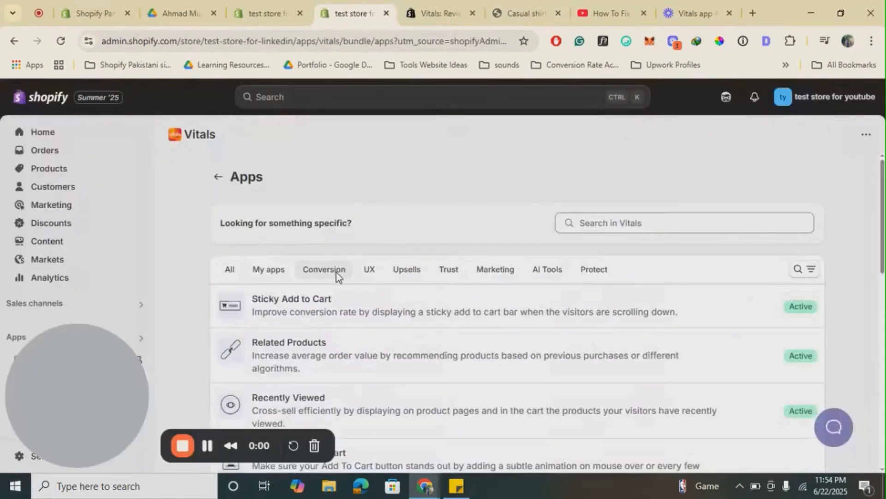
pyautogui.scroll(-1, 545, 279)
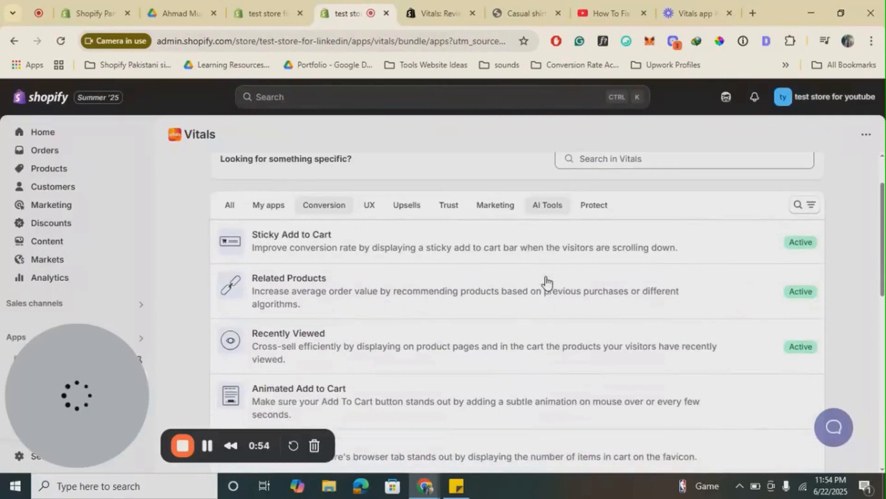
pyautogui.click(360, 243)
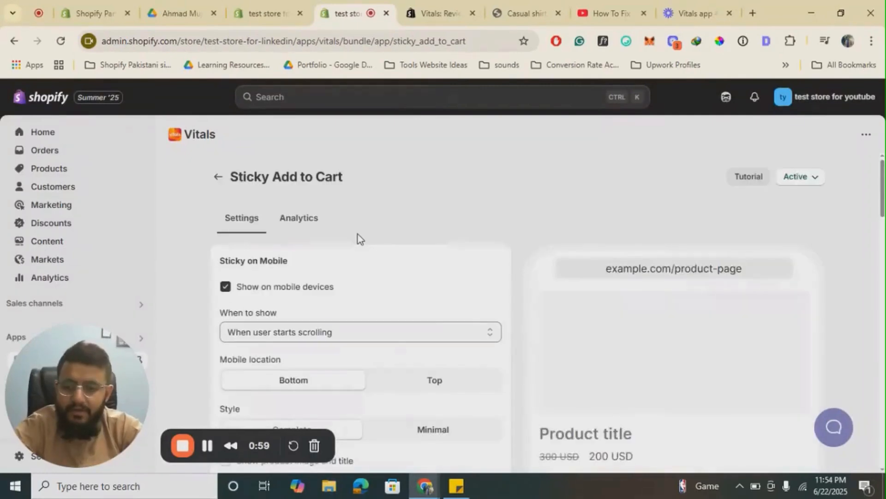
# - Review the Sticky Add to Cart settings for mobile, desktop, colors, button style and advanced display rules
pyautogui.scroll(-6, 358, 234)
pyautogui.scroll(-10, 358, 234)
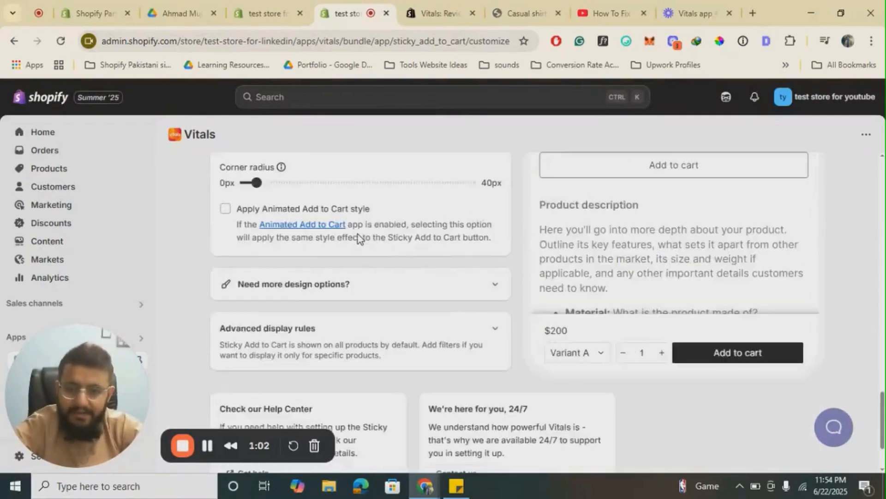
pyautogui.scroll(3, 359, 234)
pyautogui.scroll(-4, 376, 259)
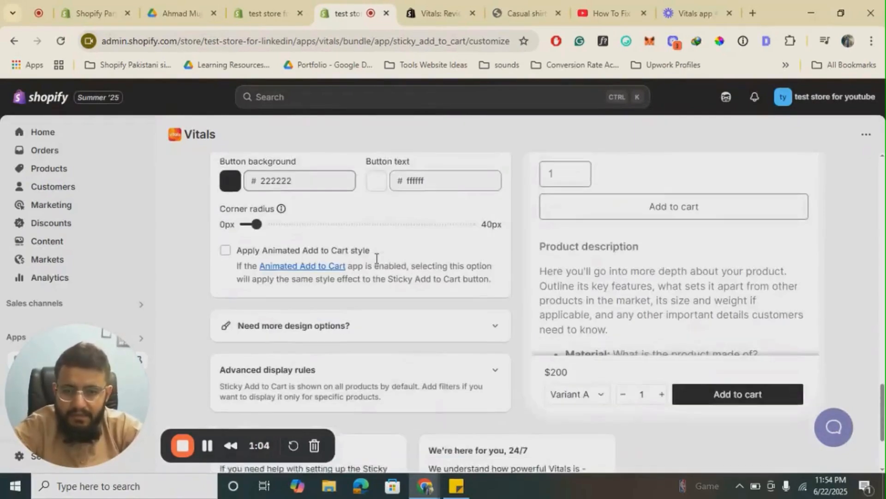
pyautogui.scroll(12, 376, 258)
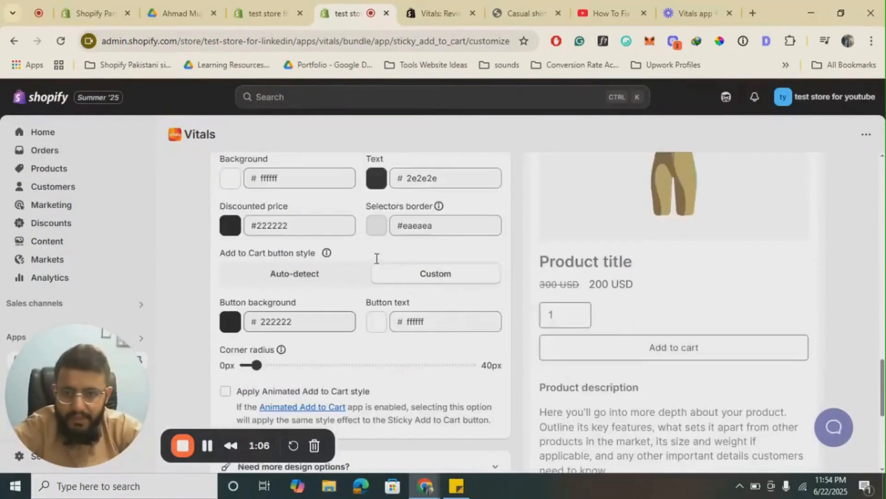
pyautogui.scroll(6, 376, 258)
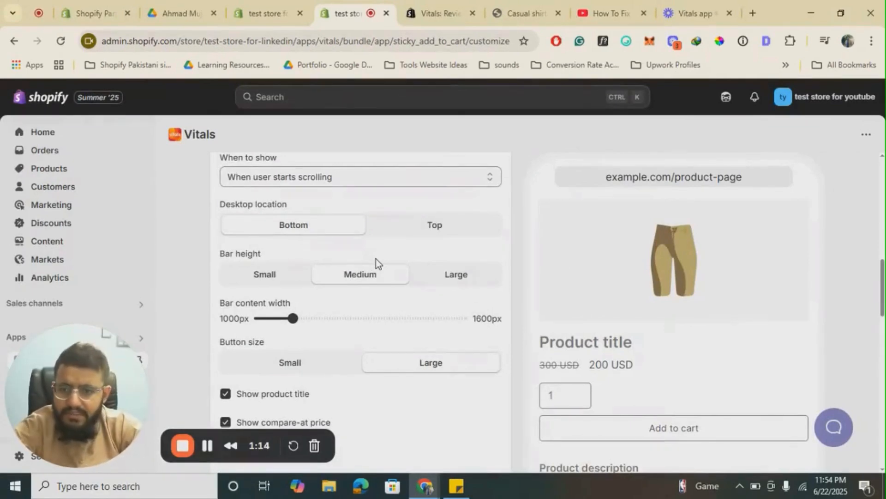
pyautogui.scroll(10, 376, 258)
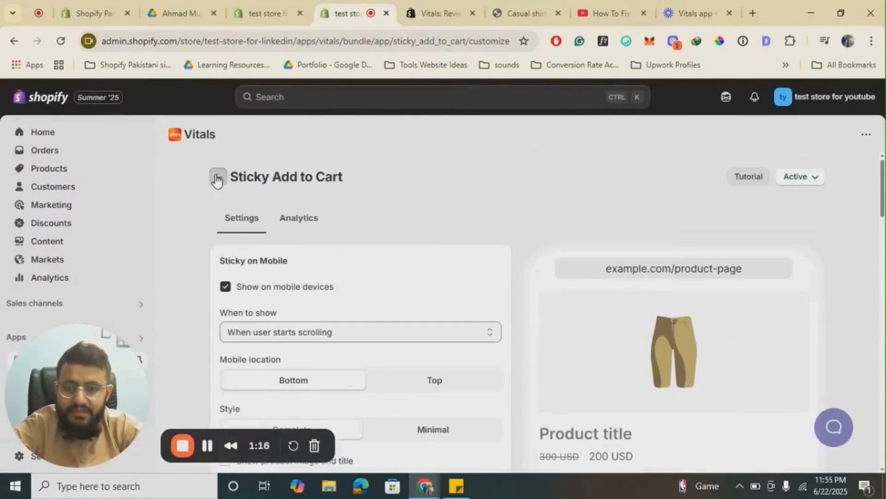
# - Leave the Sticky Add to Cart settings and look through the Conversion category of Vitals apps
pyautogui.click(217, 180)
pyautogui.click(307, 270)
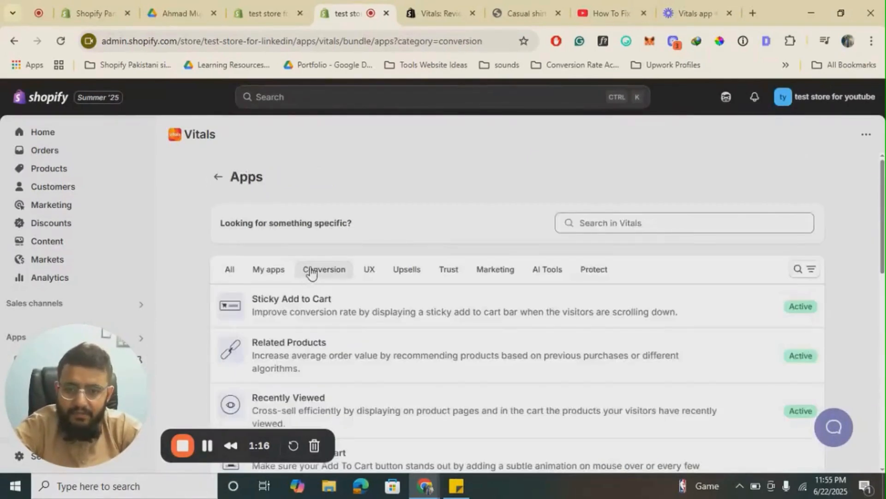
pyautogui.scroll(-1, 412, 303)
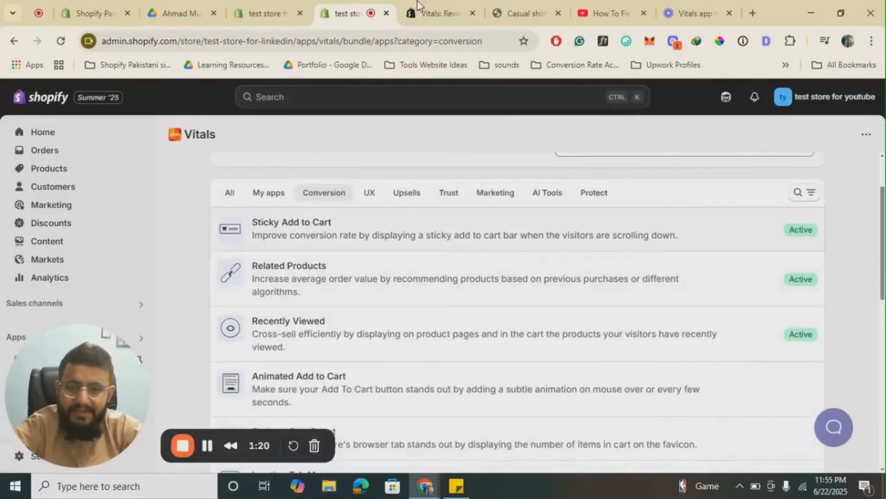
# - Go back to the casual shirts product page and find the "Customers who bought this also bought" section
pyautogui.click(531, 13)
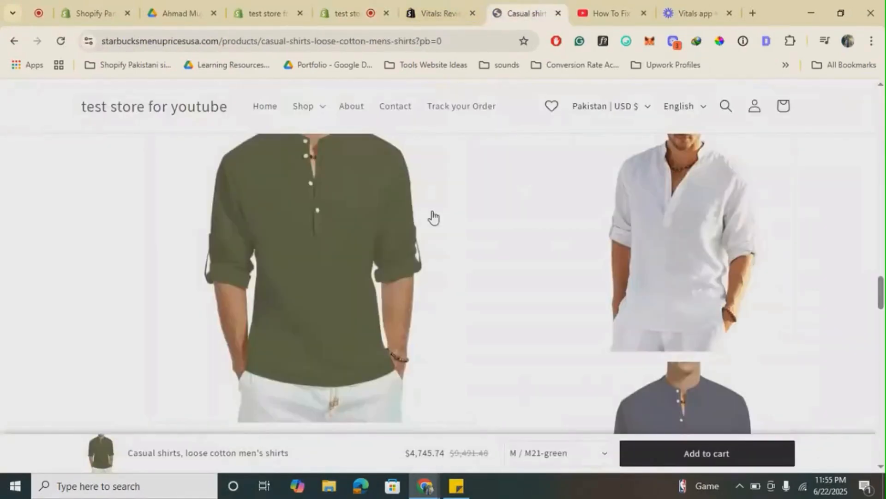
pyautogui.scroll(-10, 623, 277)
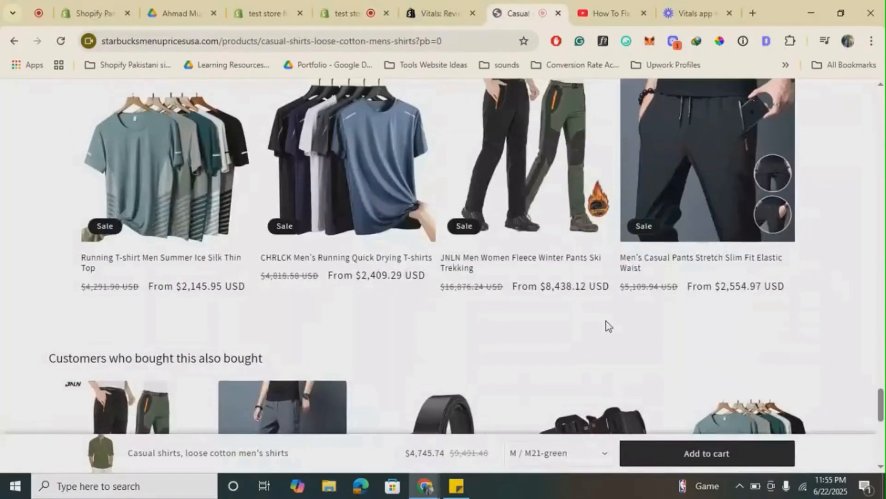
pyautogui.scroll(3, 607, 327)
pyautogui.scroll(-5, 607, 327)
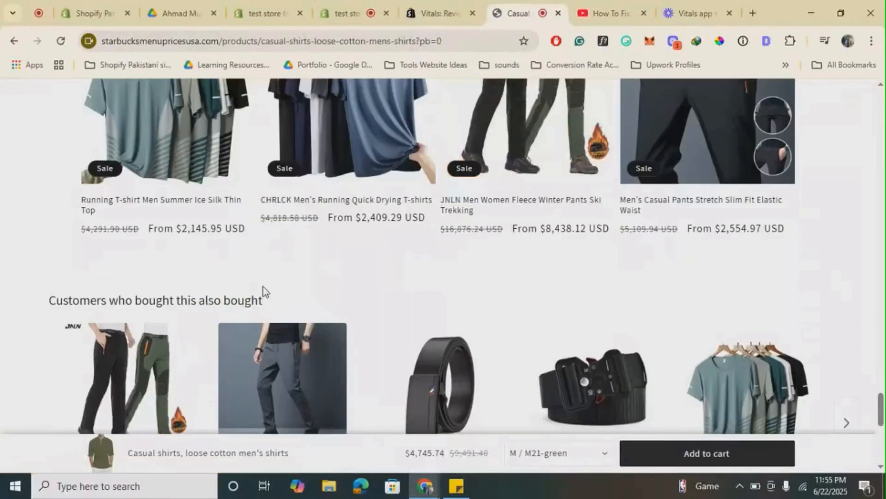
pyautogui.scroll(-4, 264, 290)
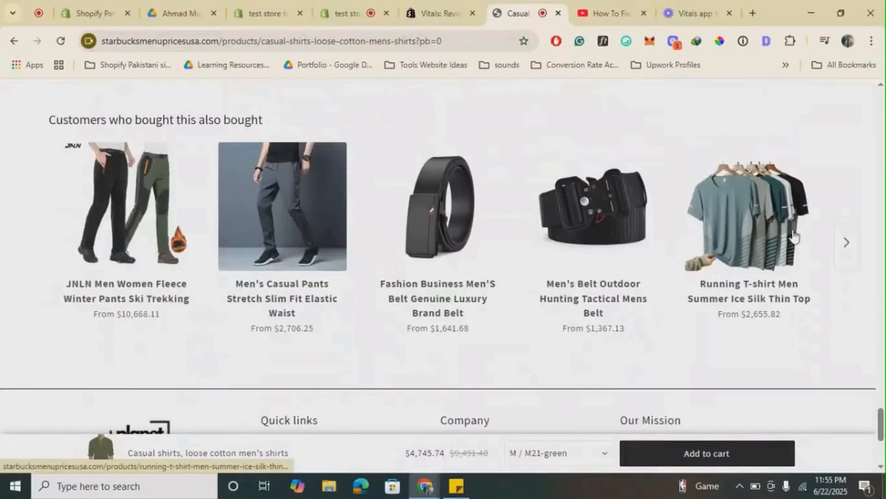
# - Advance the related products carousel and compare it with the "You may also like" section above
pyautogui.click(845, 245)
pyautogui.click(845, 245)
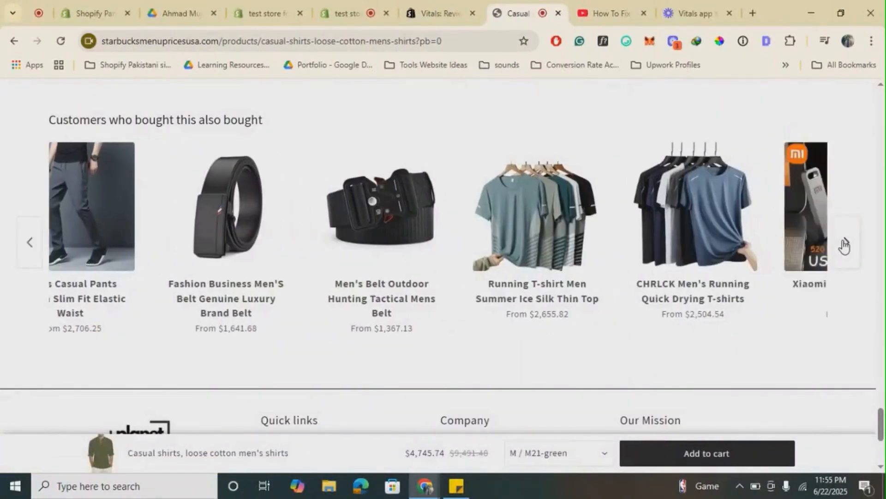
pyautogui.scroll(5, 461, 240)
pyautogui.scroll(3, 464, 249)
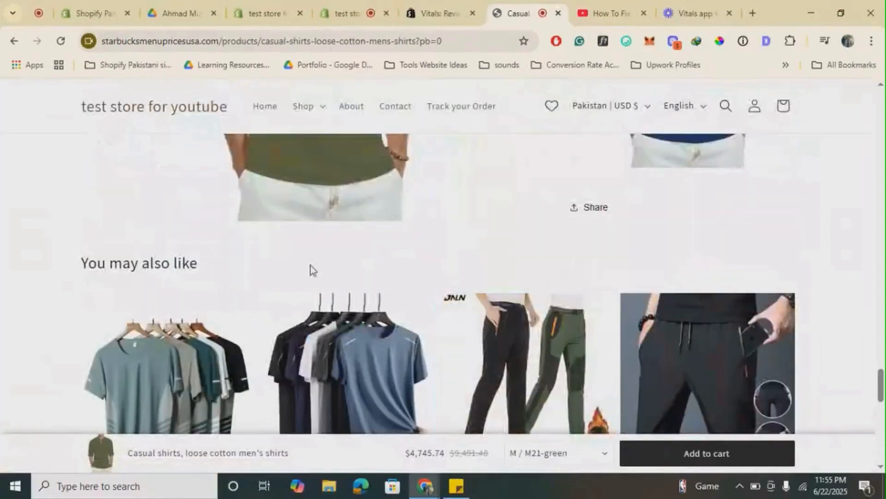
pyautogui.scroll(-8, 310, 270)
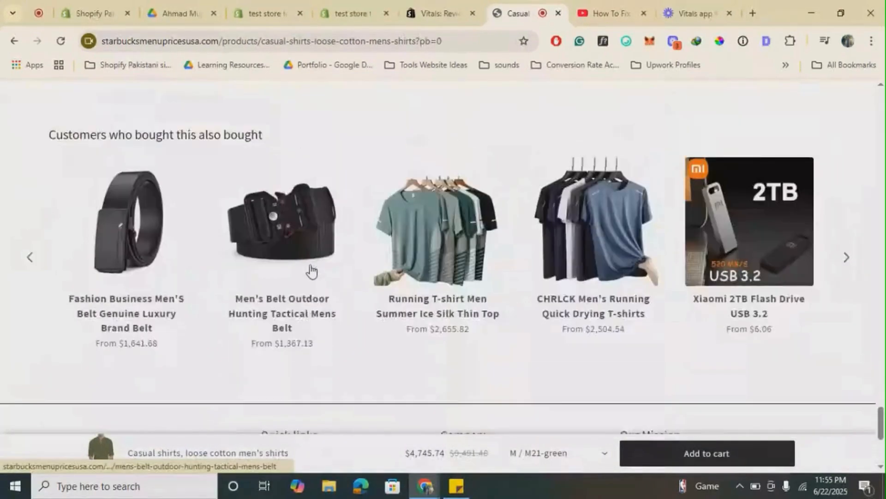
pyautogui.scroll(1, 310, 271)
# - Open the Related Products app in Vitals and review its selection criteria, section title, product limit and design settings
pyautogui.click(355, 13)
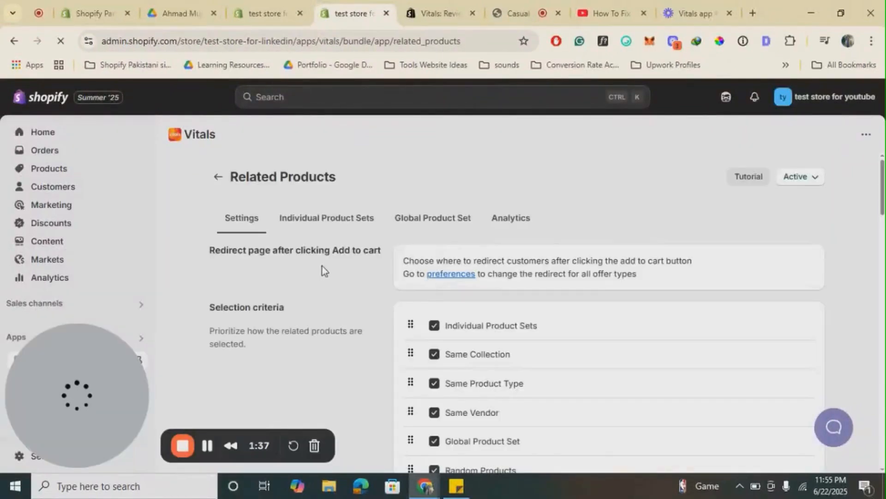
pyautogui.scroll(-2, 322, 266)
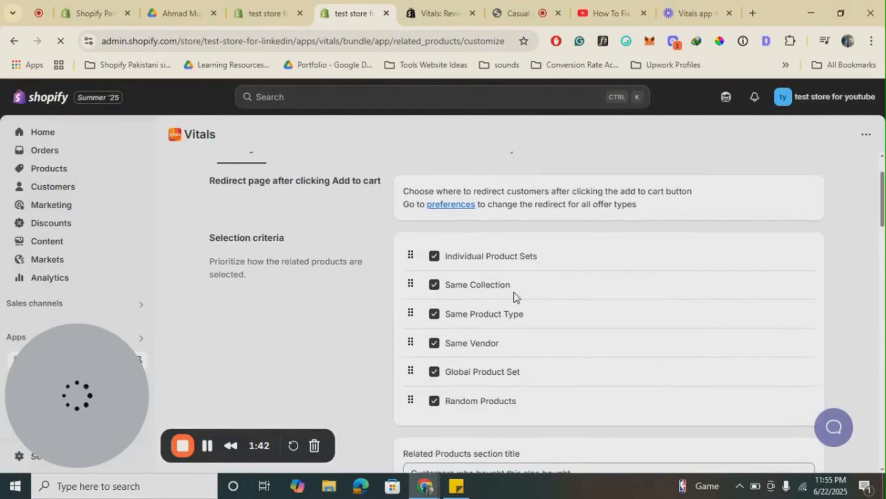
pyautogui.scroll(-5, 514, 292)
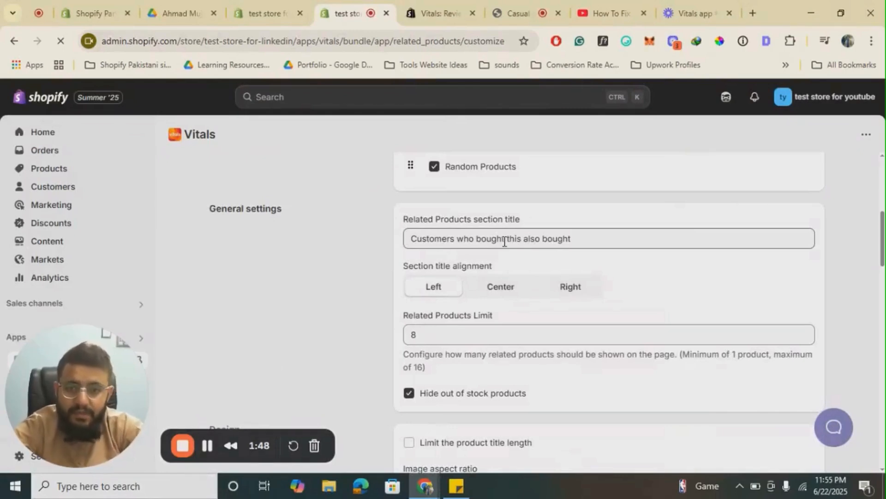
pyautogui.scroll(-3, 447, 322)
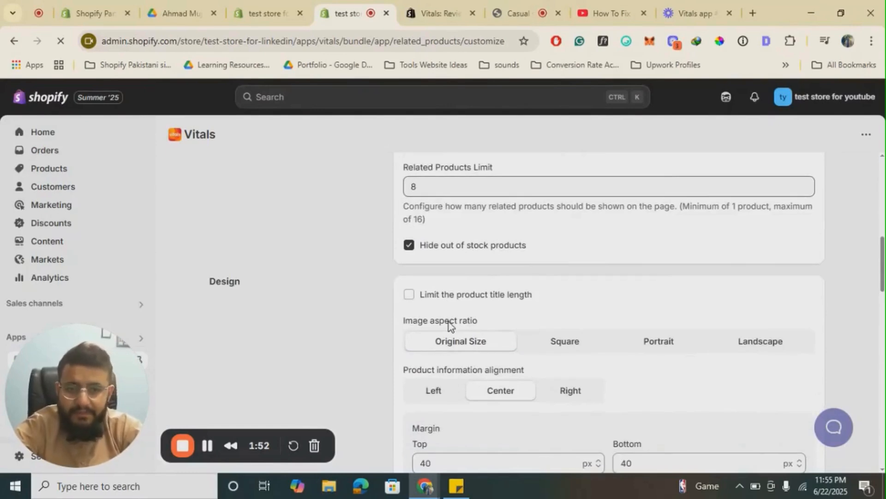
pyautogui.scroll(-2, 449, 323)
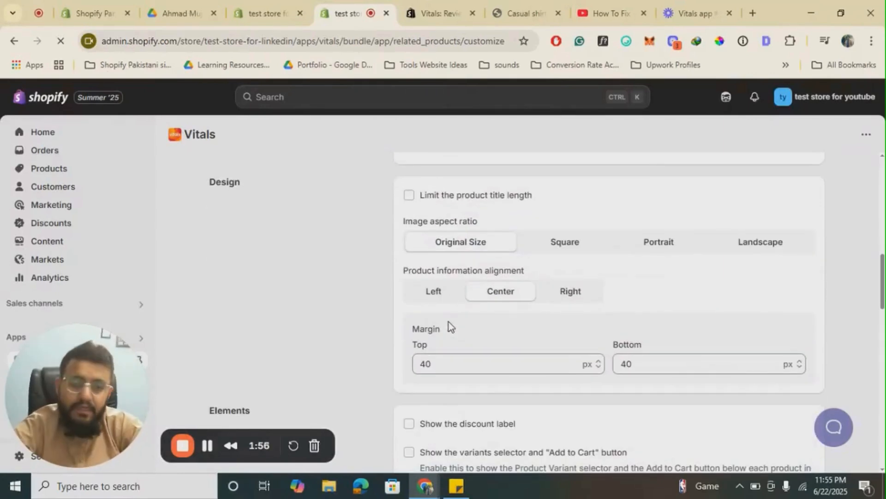
# - Examine the remaining Related Products settings, including page placement, manual placement, translations and advanced display rules
pyautogui.scroll(3, 448, 322)
pyautogui.scroll(-10, 537, 257)
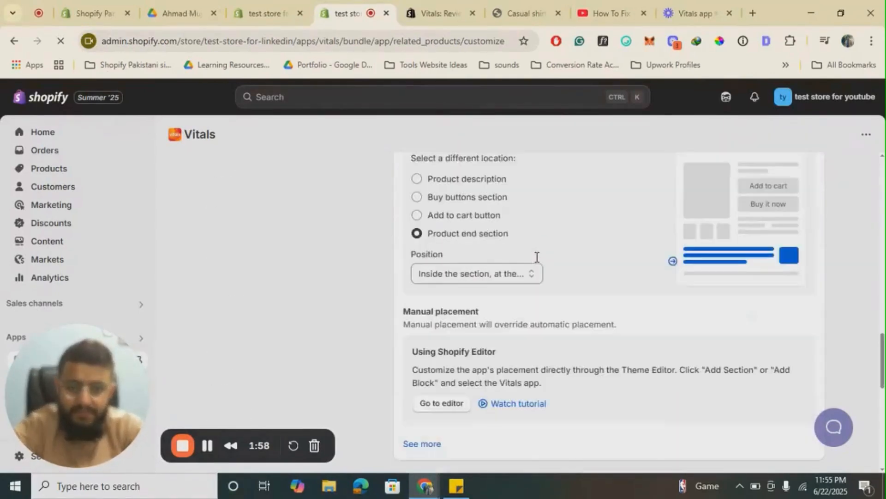
pyautogui.scroll(3, 537, 256)
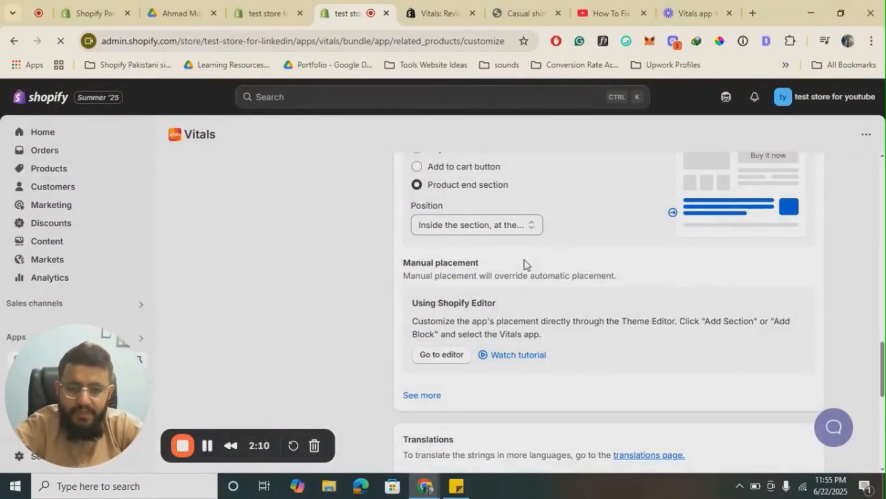
pyautogui.scroll(-10, 525, 265)
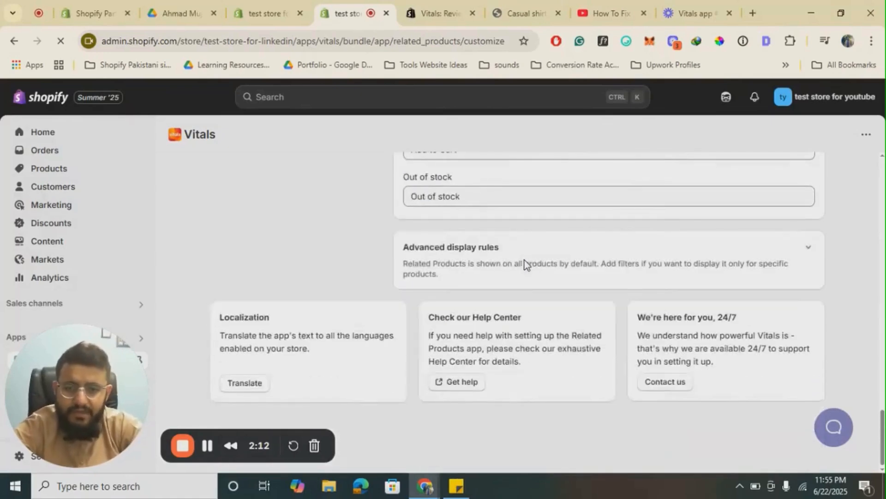
pyautogui.scroll(15, 524, 265)
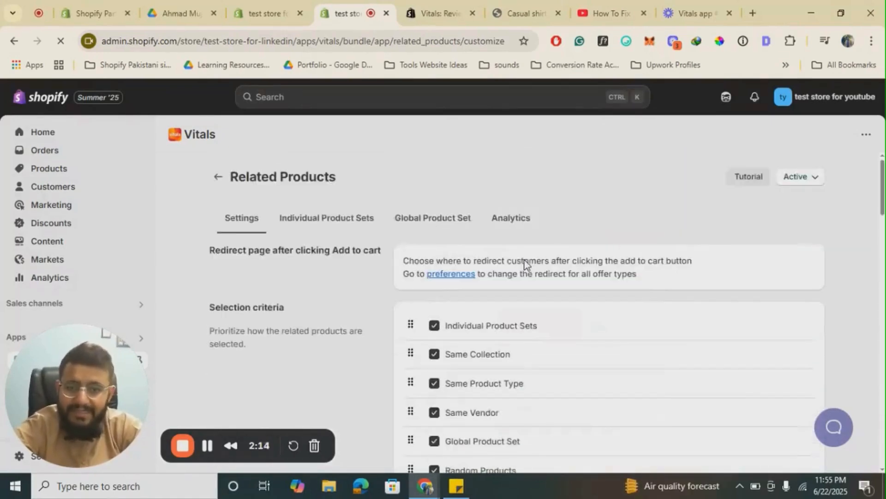
# - View the Individual Product Sets of Related Products, and return through its settings to the Conversion apps list
pyautogui.click(329, 229)
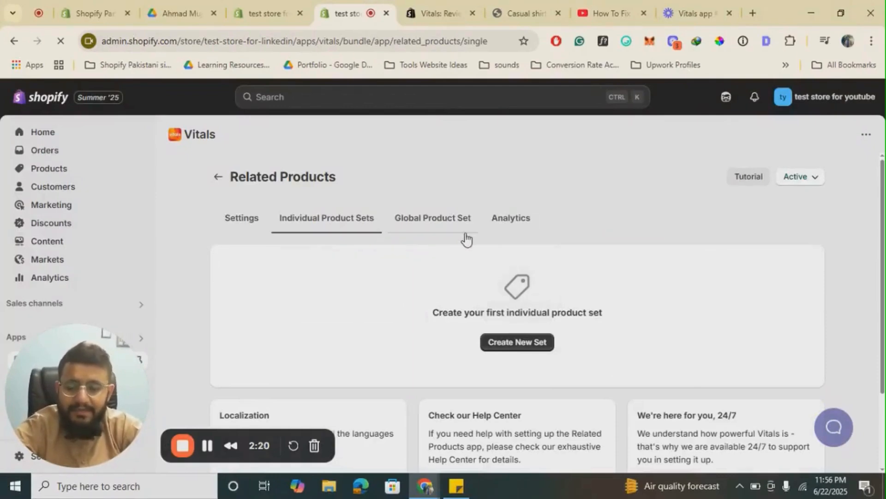
pyautogui.click(252, 221)
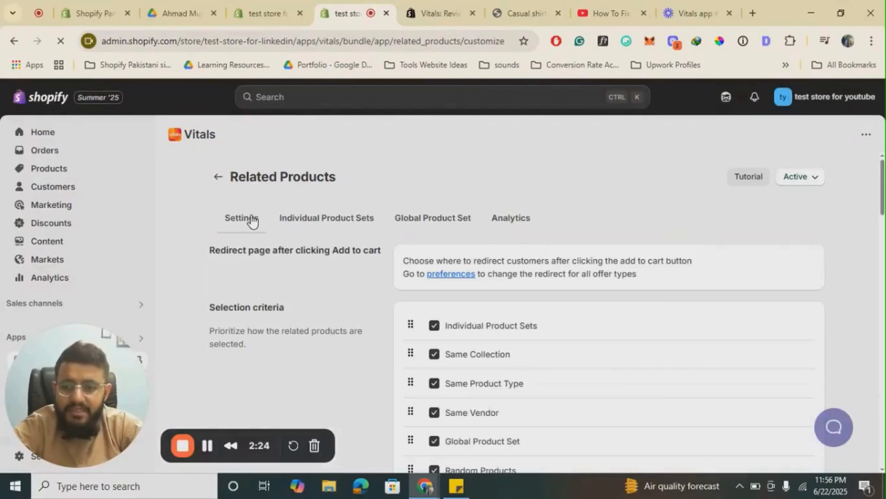
pyautogui.click(218, 176)
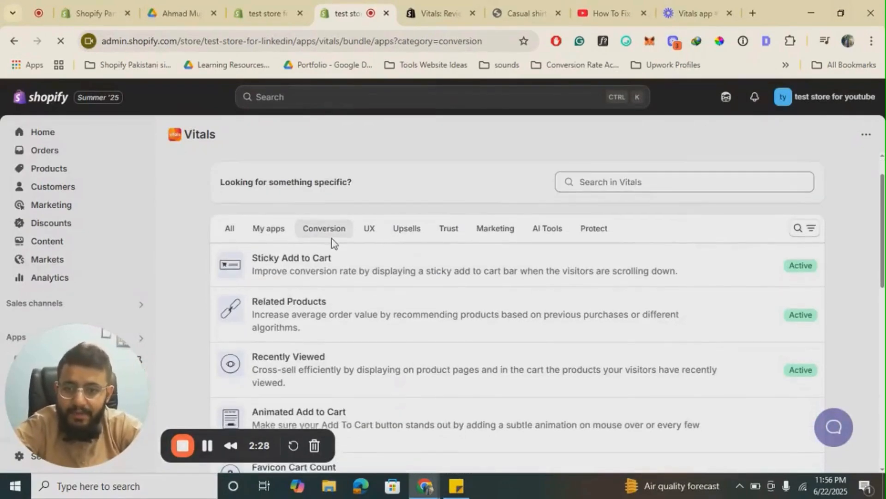
pyautogui.scroll(-2, 332, 239)
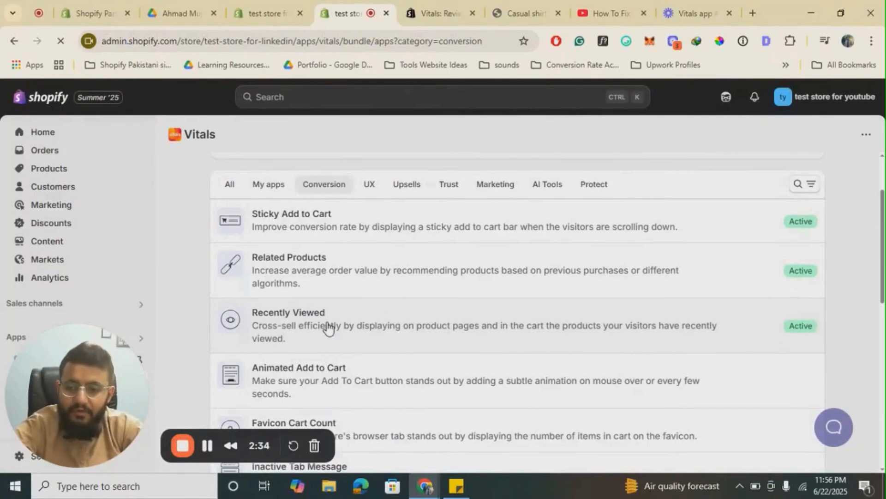
# - Open the Animated Add to Cart app from the Conversion apps list and activate it
pyautogui.scroll(-2, 328, 328)
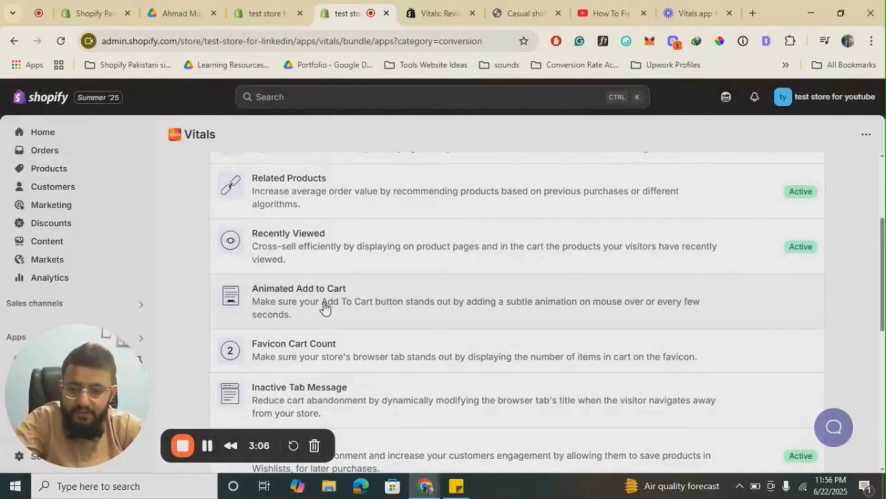
pyautogui.click(375, 303)
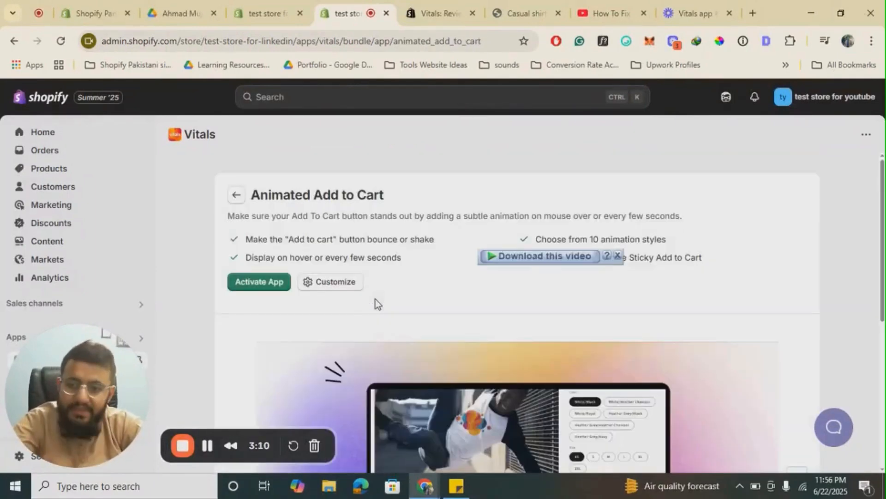
pyautogui.click(267, 288)
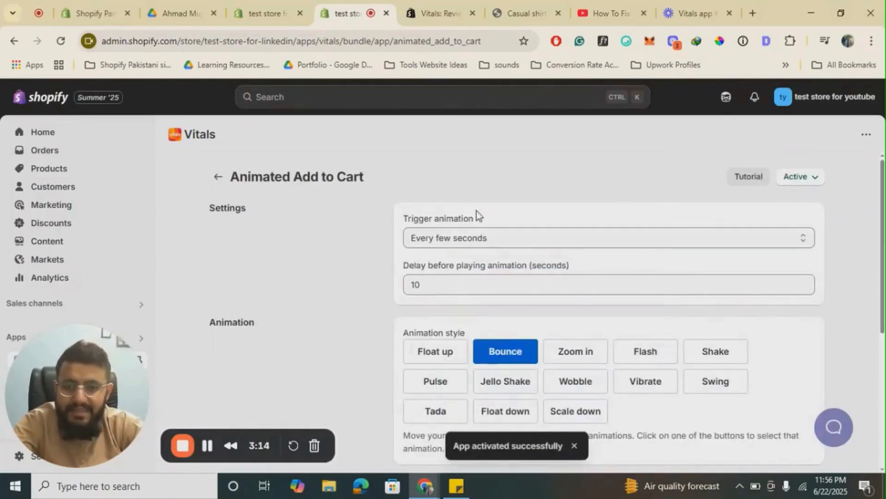
# - Choose Zoom in as the add-to-cart animation style, view the remaining settings and save the change
pyautogui.scroll(-1, 544, 318)
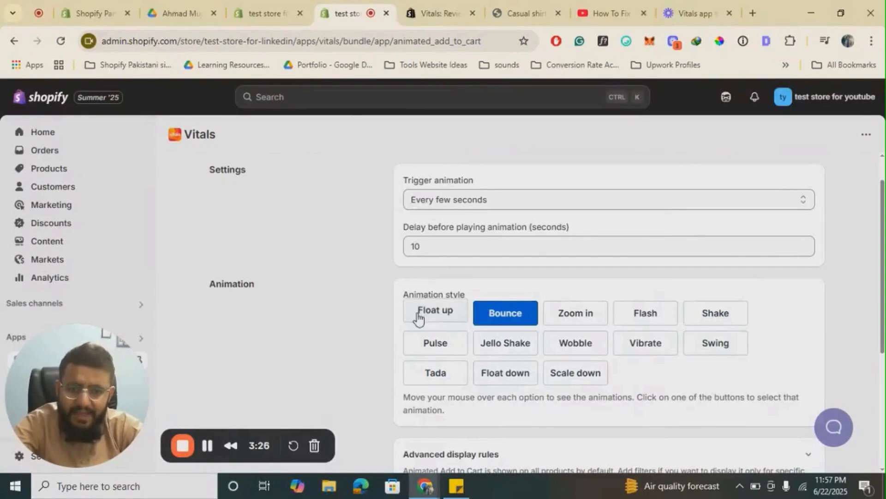
pyautogui.click(577, 321)
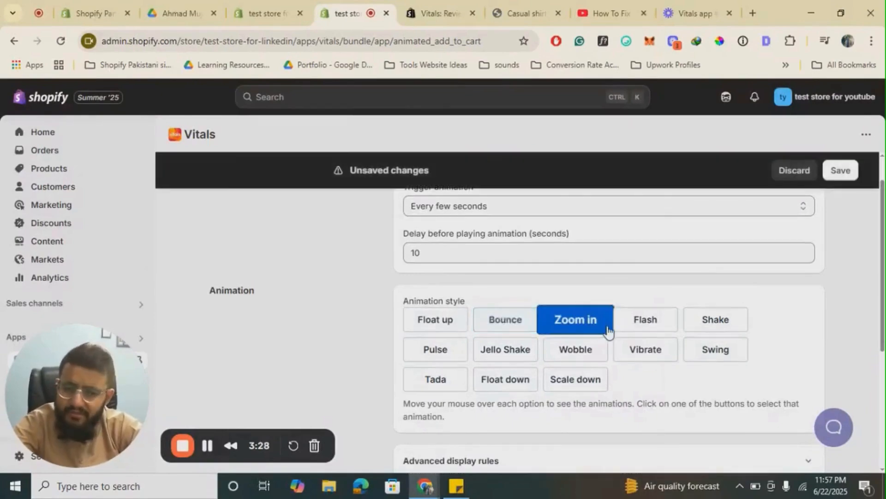
pyautogui.scroll(-3, 608, 331)
pyautogui.scroll(-2, 608, 331)
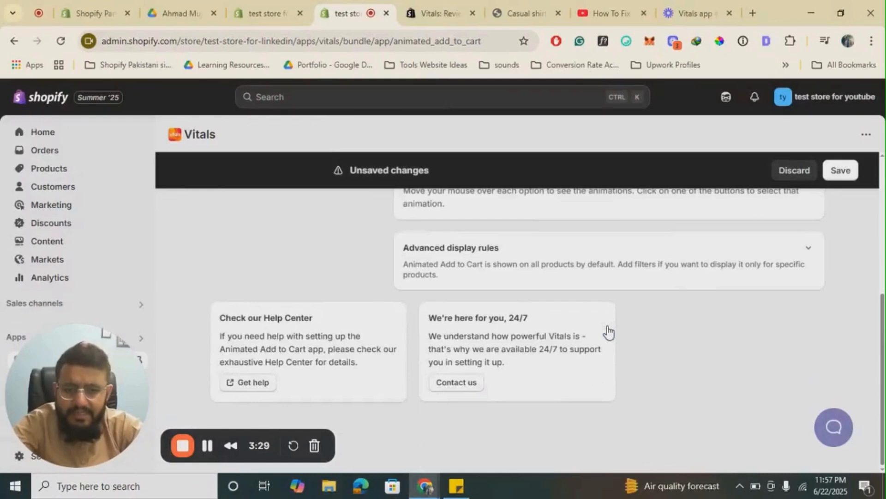
pyautogui.click(836, 170)
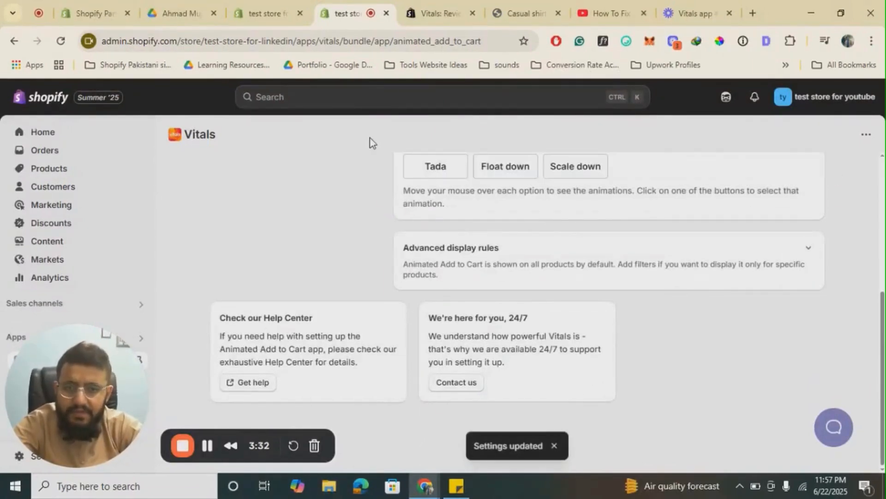
# - Reload the casual shirt product page on the storefront and examine its Add to cart button for the animation
pyautogui.click(524, 13)
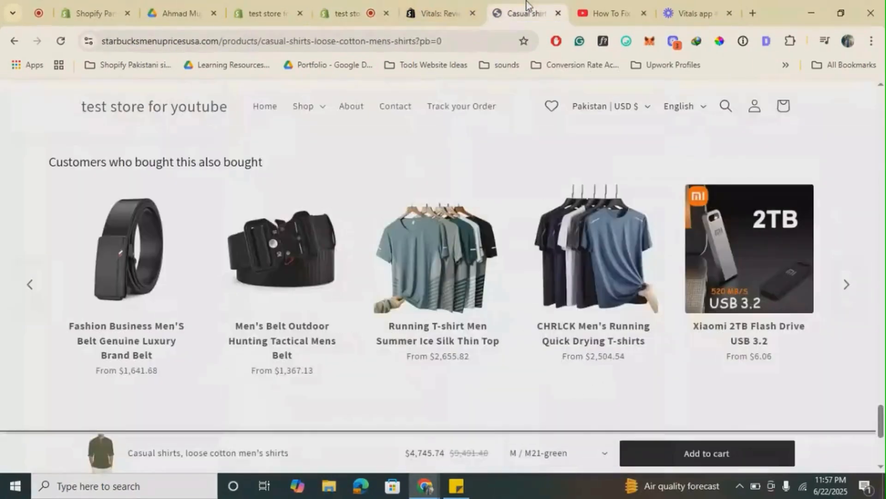
pyautogui.doubleClick(345, 42)
pyautogui.press('Return')
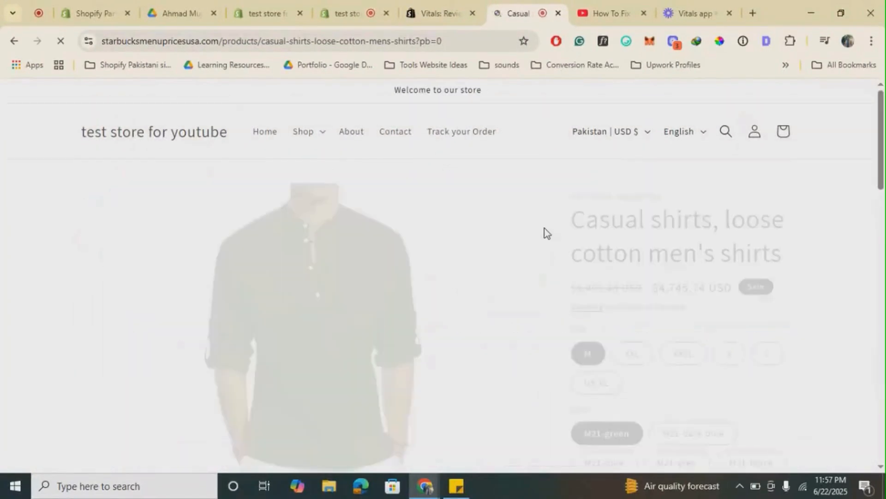
pyautogui.scroll(-5, 546, 233)
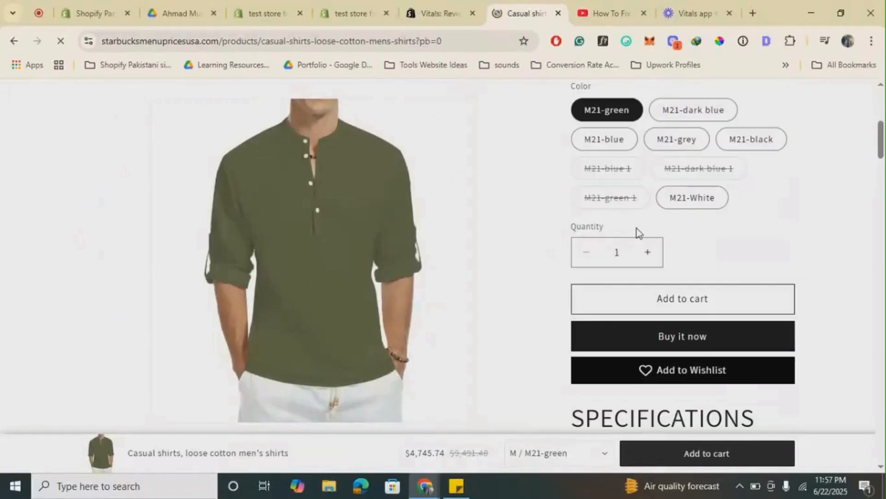
pyautogui.scroll(2, 416, 378)
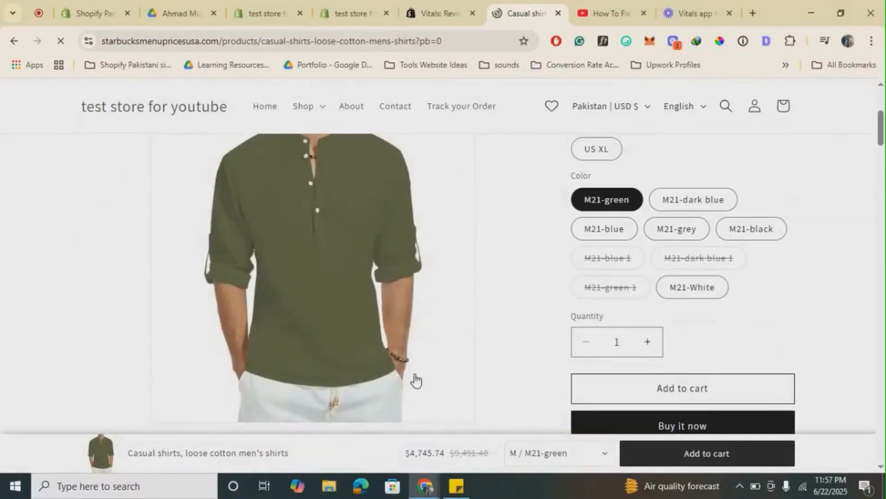
pyautogui.scroll(-2, 415, 380)
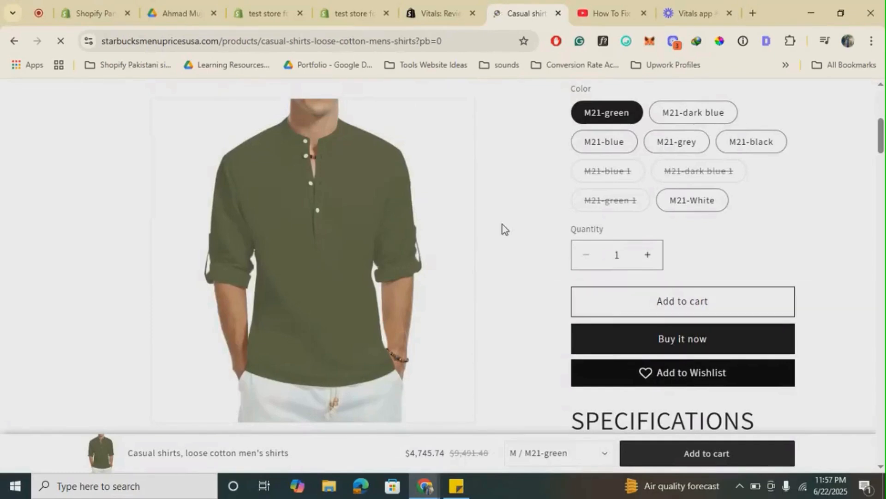
pyautogui.scroll(-7, 575, 314)
pyautogui.scroll(8, 576, 316)
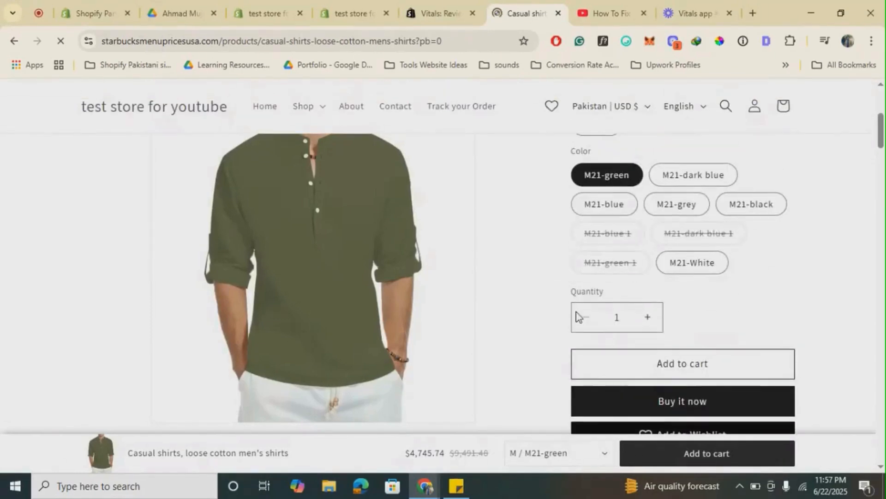
# - Return to the shirt's product page and keep examining the area around its Add to cart button for the Zoom in effect
pyautogui.click(352, 10)
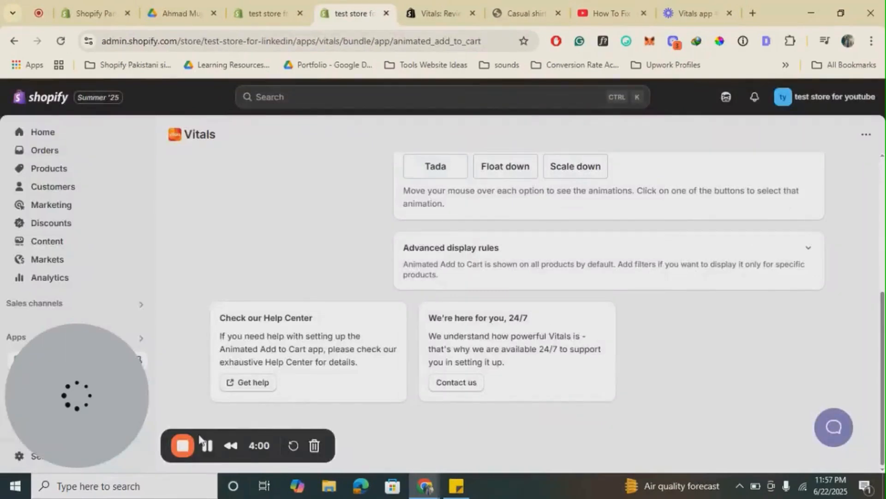
pyautogui.click(207, 445)
pyautogui.click(517, 13)
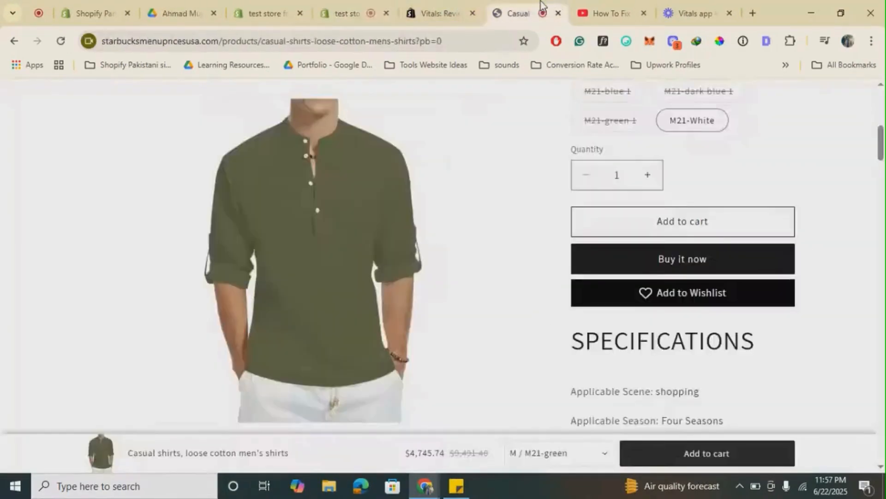
pyautogui.scroll(5, 477, 217)
pyautogui.scroll(-4, 478, 217)
pyautogui.scroll(-1, 478, 215)
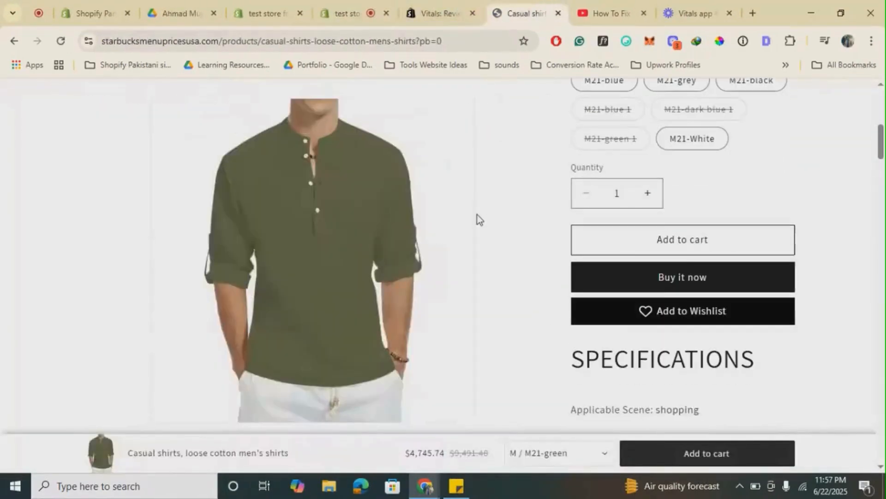
pyautogui.scroll(-3, 480, 323)
pyautogui.scroll(-4, 480, 323)
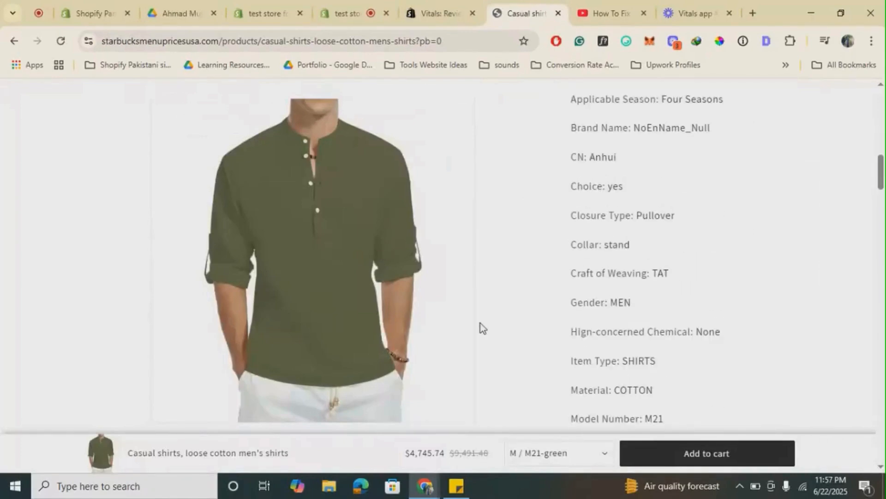
pyautogui.scroll(6, 480, 323)
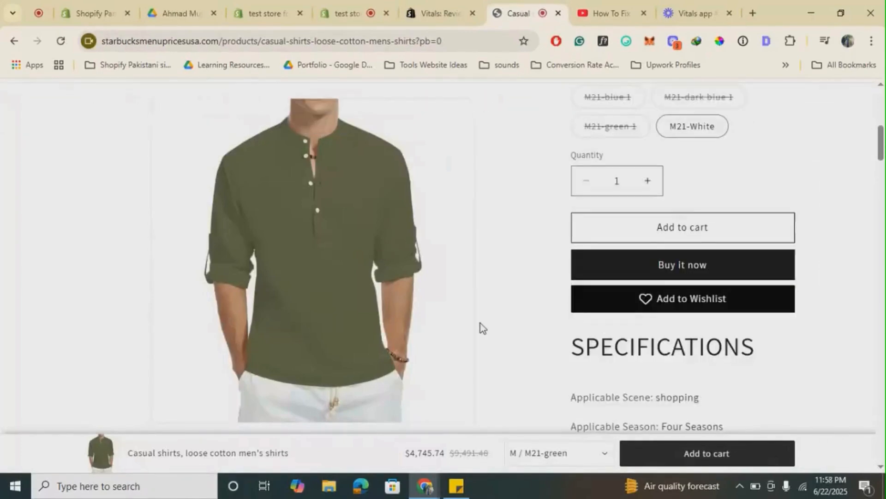
pyautogui.scroll(-3, 481, 323)
pyautogui.scroll(4, 480, 323)
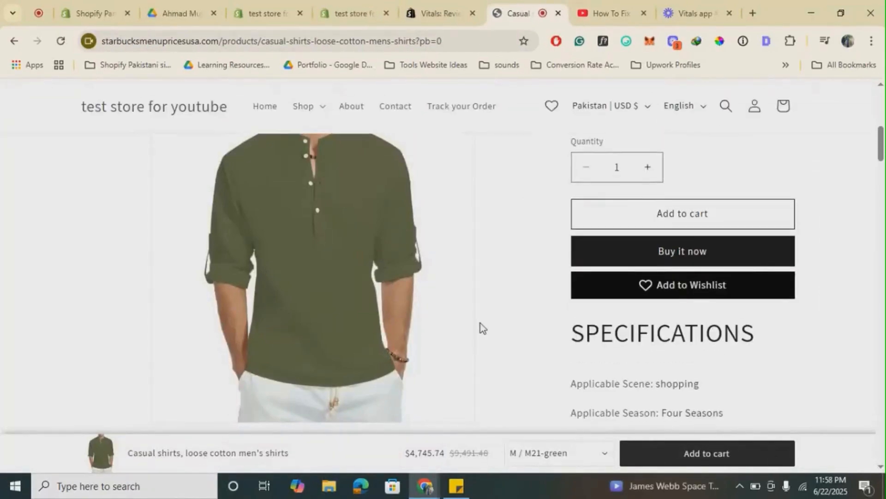
pyautogui.scroll(-3, 481, 323)
pyautogui.scroll(3, 480, 323)
pyautogui.scroll(3, 481, 323)
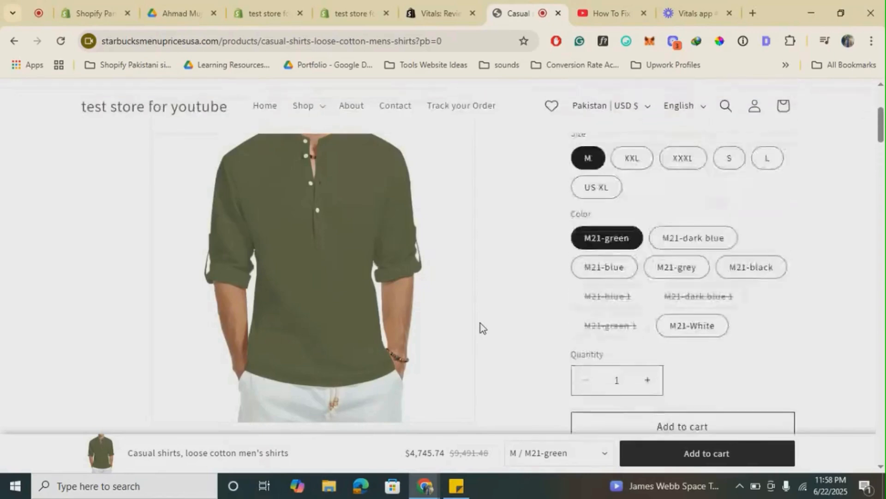
pyautogui.scroll(-5, 481, 323)
pyautogui.scroll(1, 481, 323)
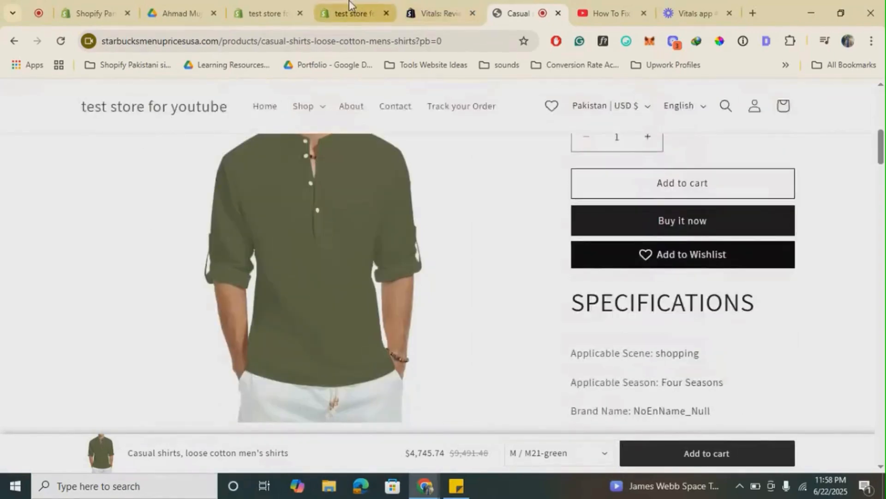
# - In the Animated Add to Cart settings, set the animation delay to 4 seconds and the style to Bounce, and save
pyautogui.click(351, 13)
pyautogui.scroll(3, 442, 175)
pyautogui.scroll(2, 443, 176)
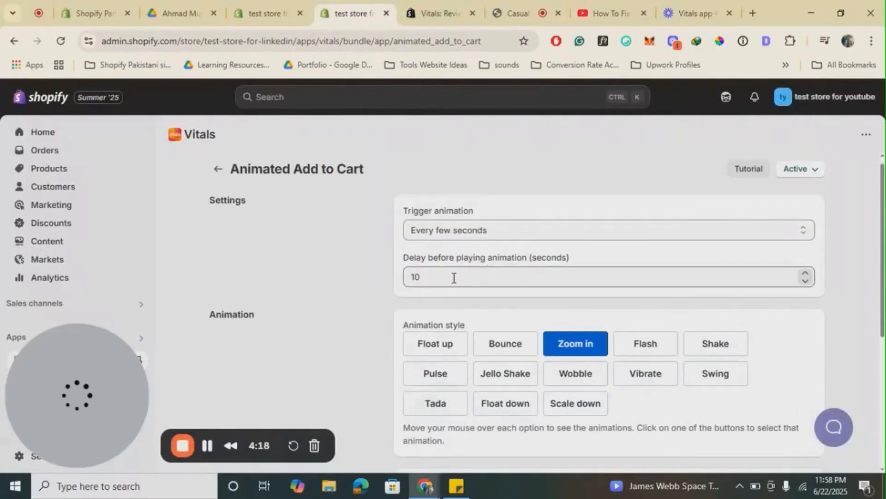
pyautogui.doubleClick(453, 277)
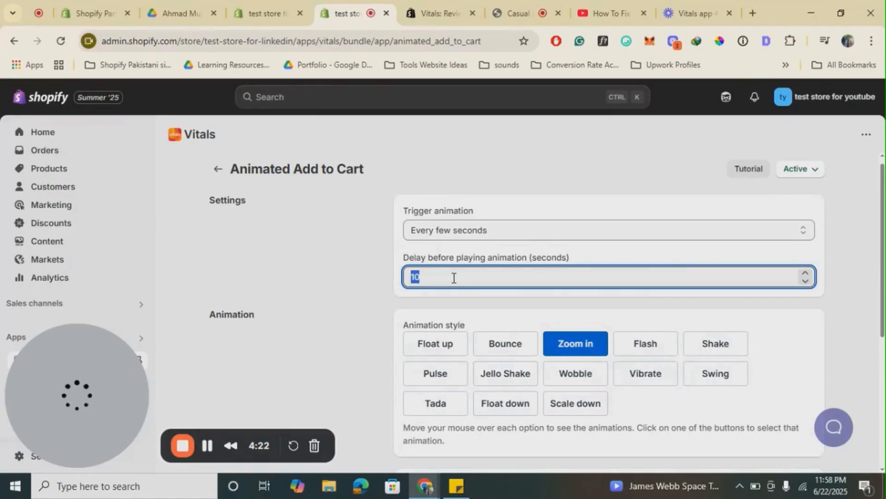
pyautogui.write('4')
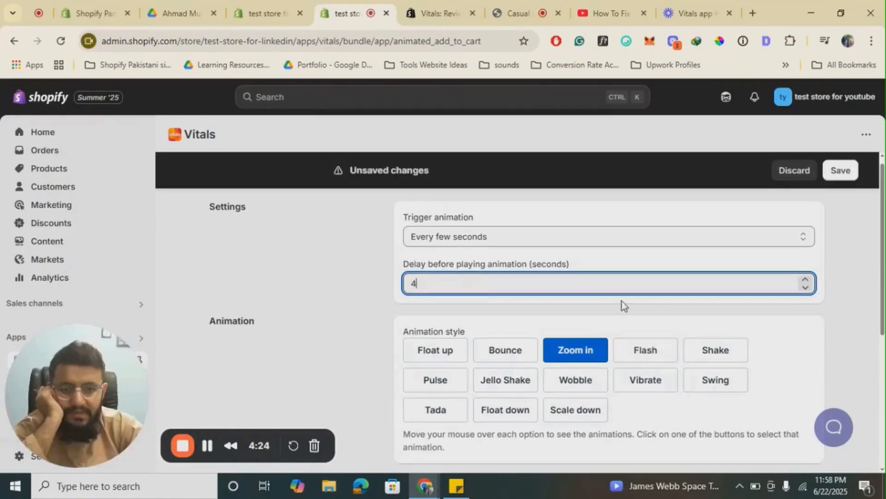
pyautogui.click(507, 356)
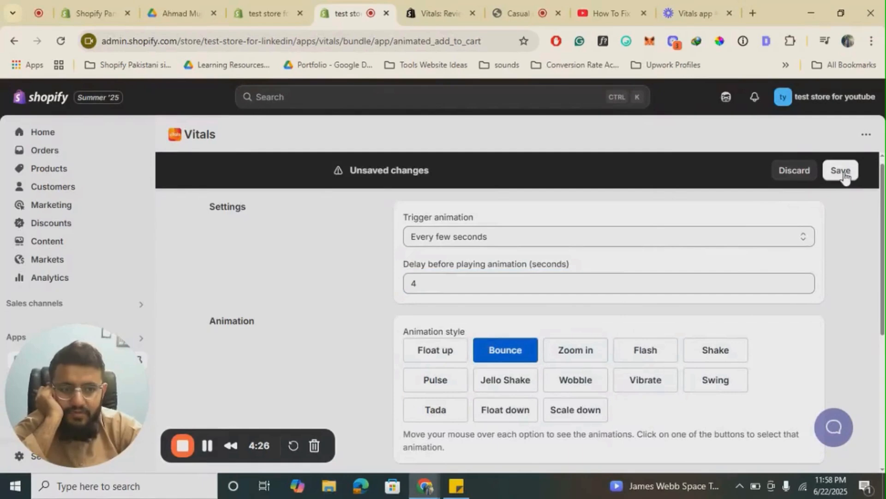
pyautogui.click(841, 170)
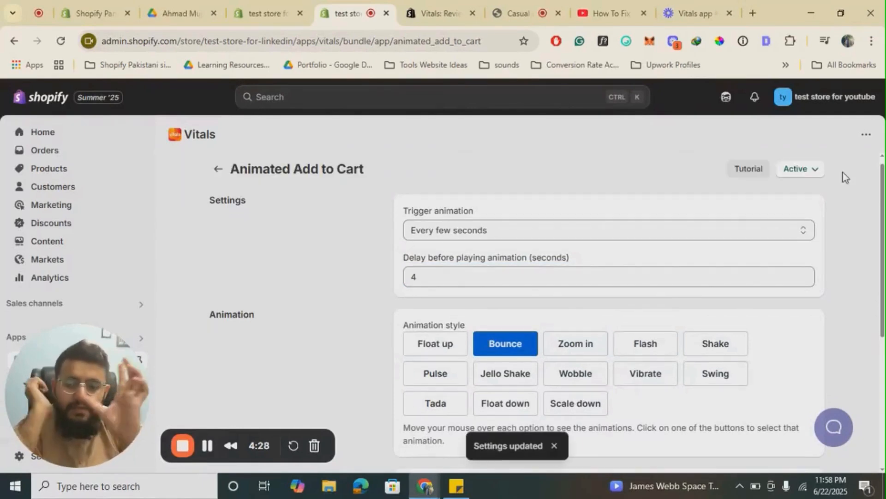
# - Reload the shirt's product page on the storefront and check the Bounce animation on the Add to cart button
pyautogui.click(535, 10)
pyautogui.click(417, 41)
pyautogui.press('Return')
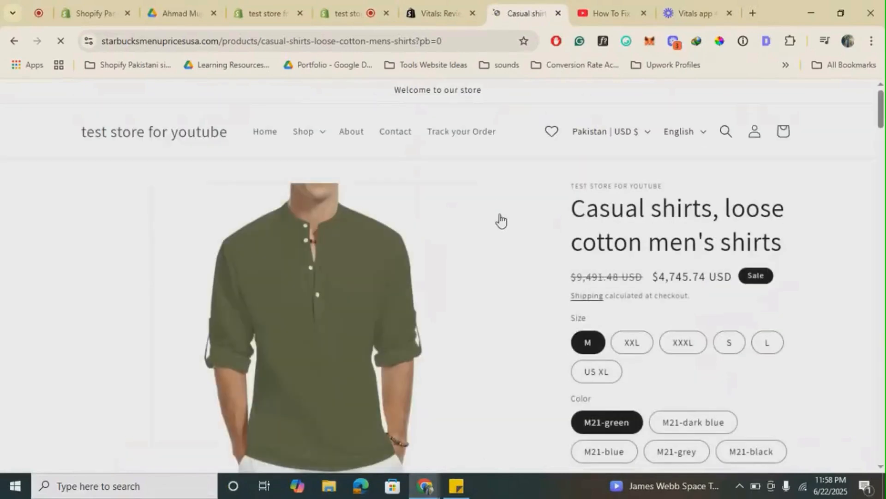
pyautogui.scroll(-5, 501, 220)
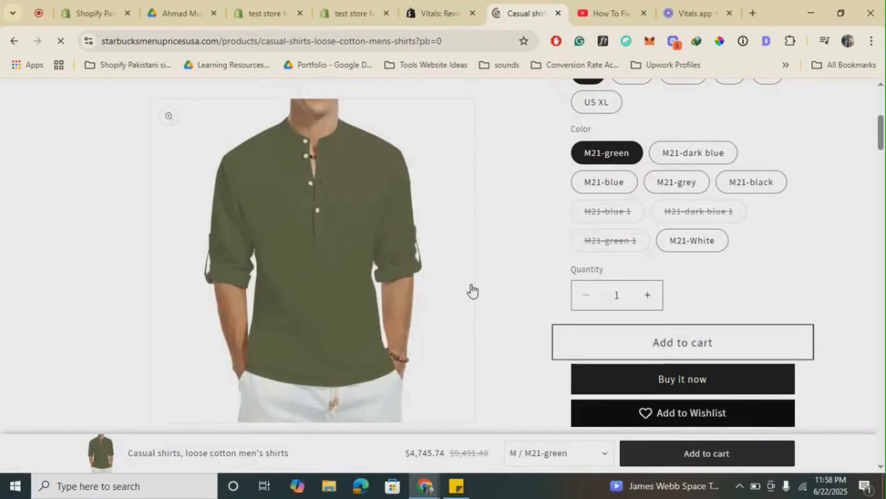
# - Set the delay before playing the add-to-cart animation to 7 seconds and save the settings
pyautogui.click(377, 6)
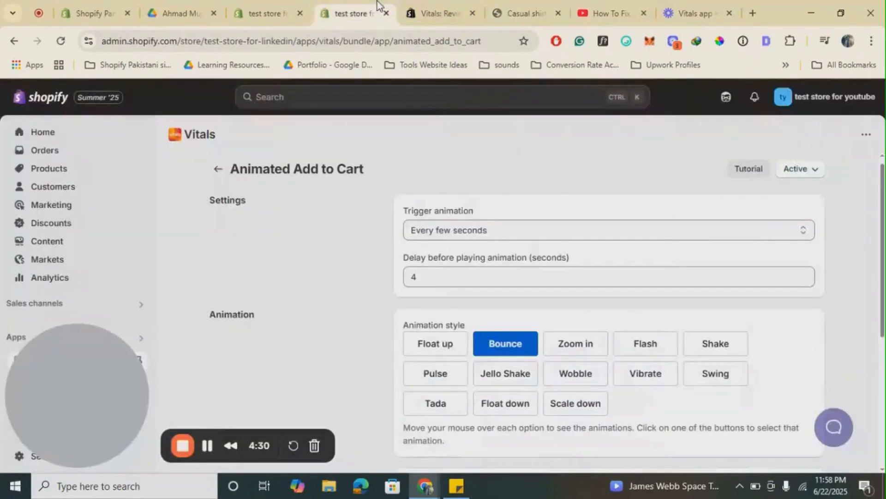
pyautogui.click(433, 283)
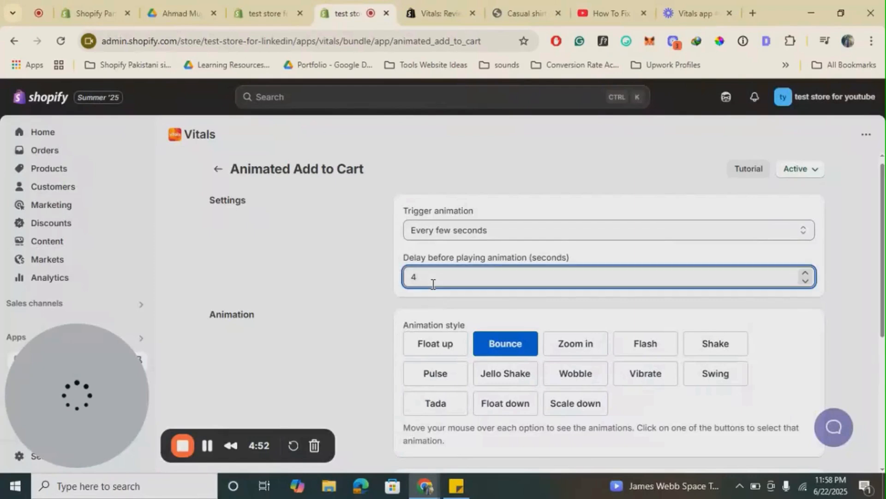
pyautogui.press('BackSpace')
pyautogui.write('7')
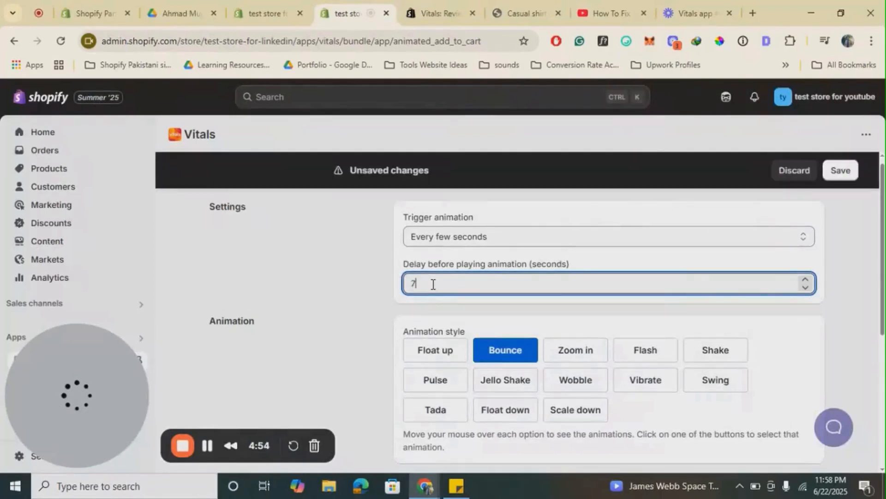
pyautogui.click(841, 170)
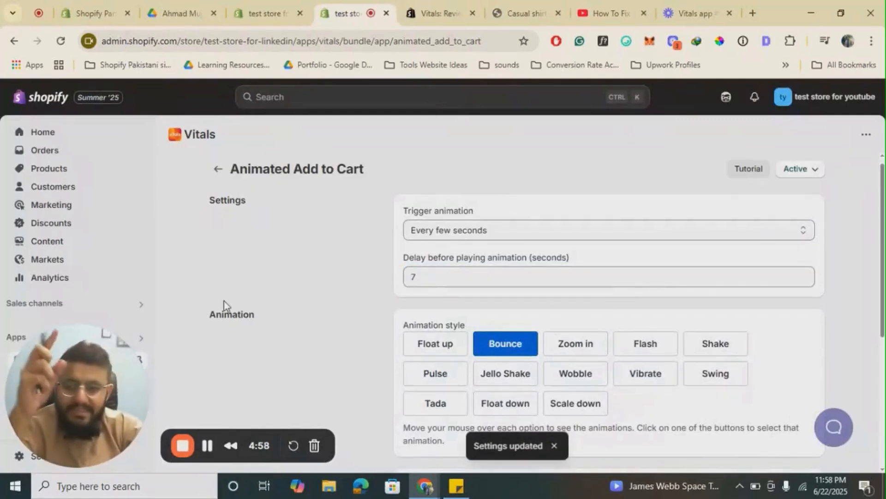
# - Go back to the Conversion apps list to review it, and switch to the shirt's storefront product page
pyautogui.click(218, 173)
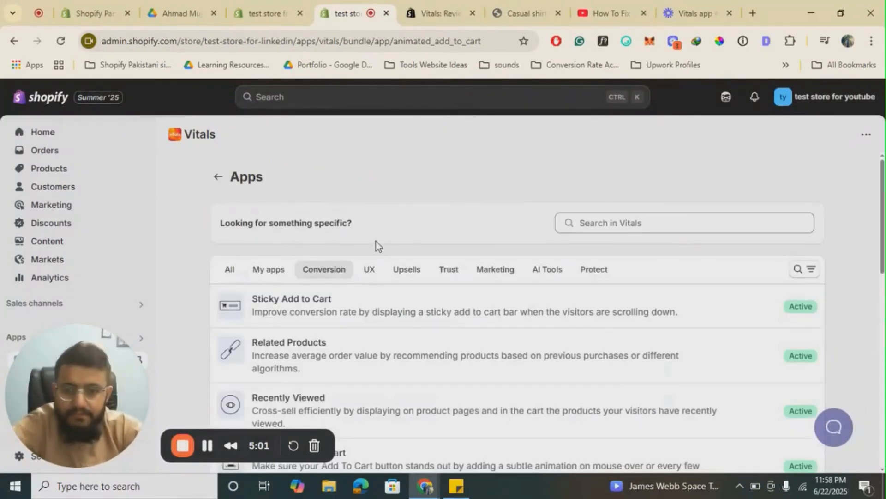
pyautogui.click(328, 277)
pyautogui.scroll(-3, 459, 307)
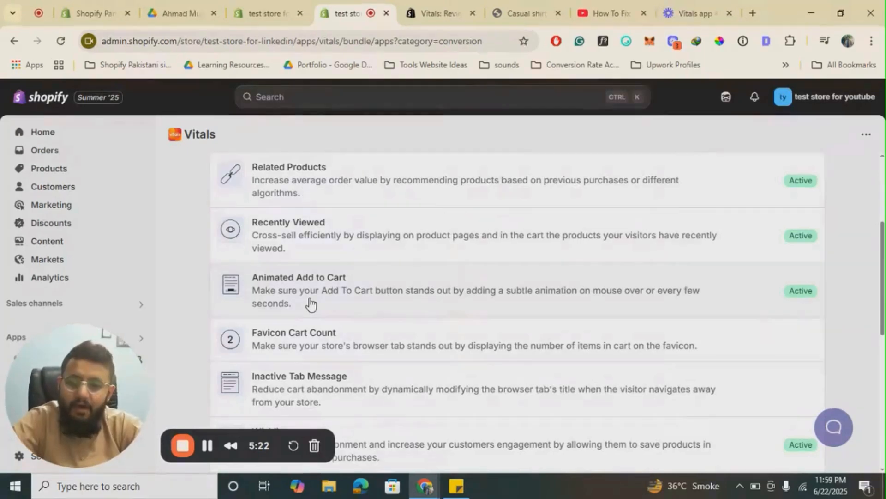
pyautogui.click(524, 13)
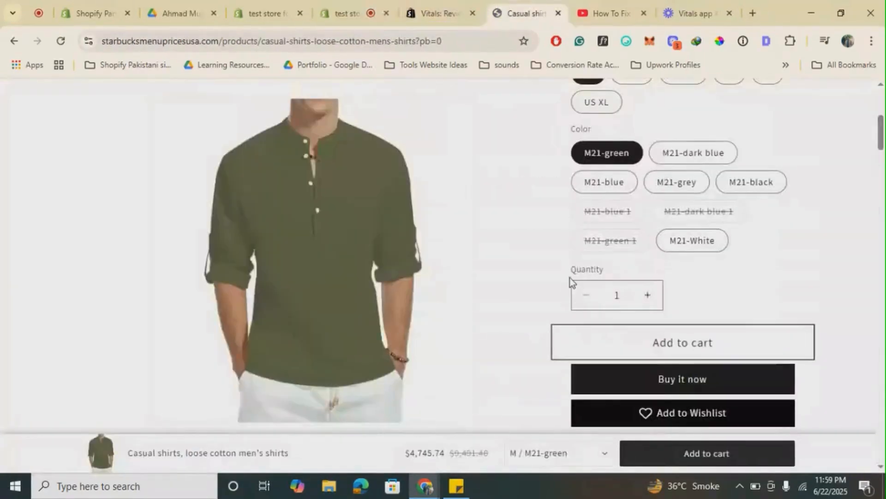
# - Add the size M, M21-green shirt to the cart twice from its storefront product page
pyautogui.click(711, 351)
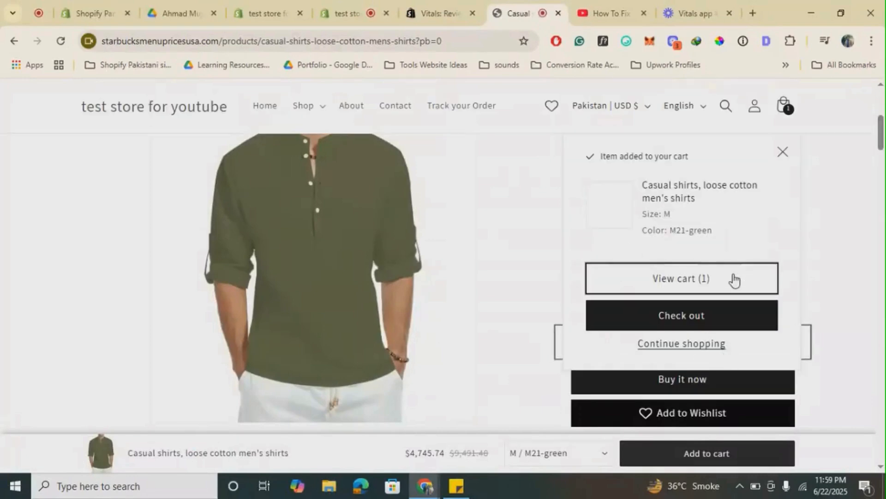
pyautogui.click(783, 152)
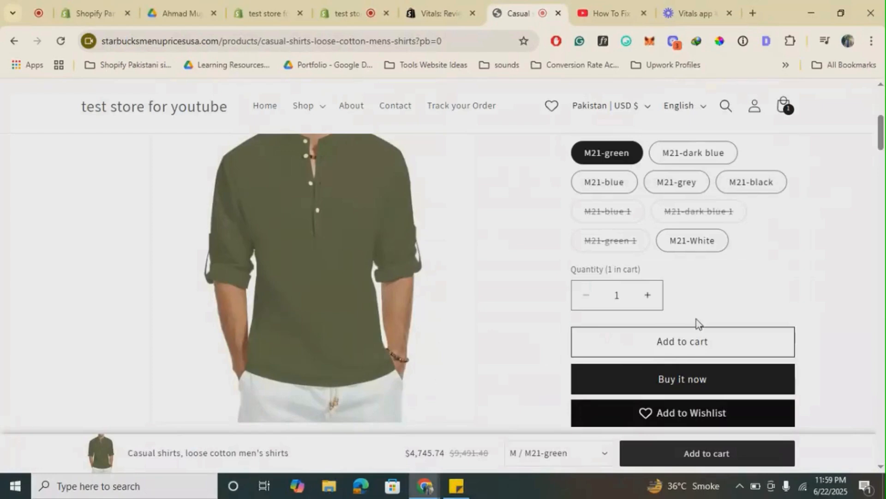
pyautogui.click(683, 341)
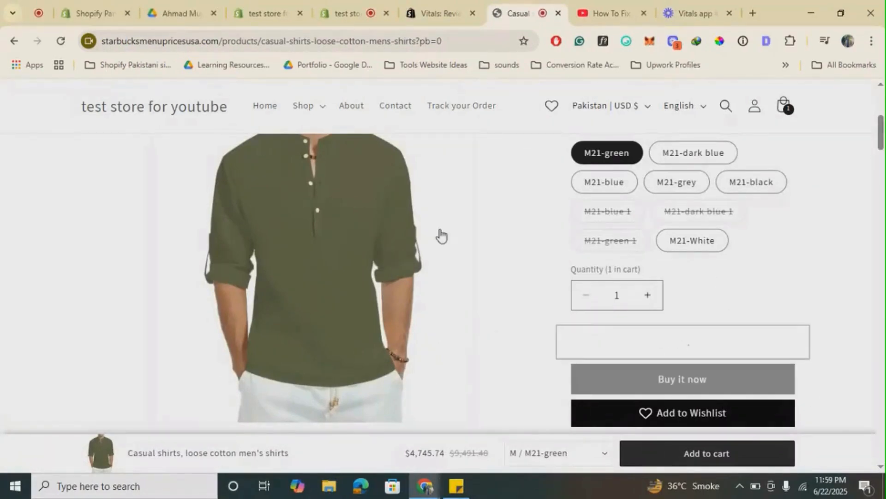
# - Switch to the Shopify admin, activate the Favicon Cart Count app from the Vitals Conversion apps, and review its settings
pyautogui.click(463, 1)
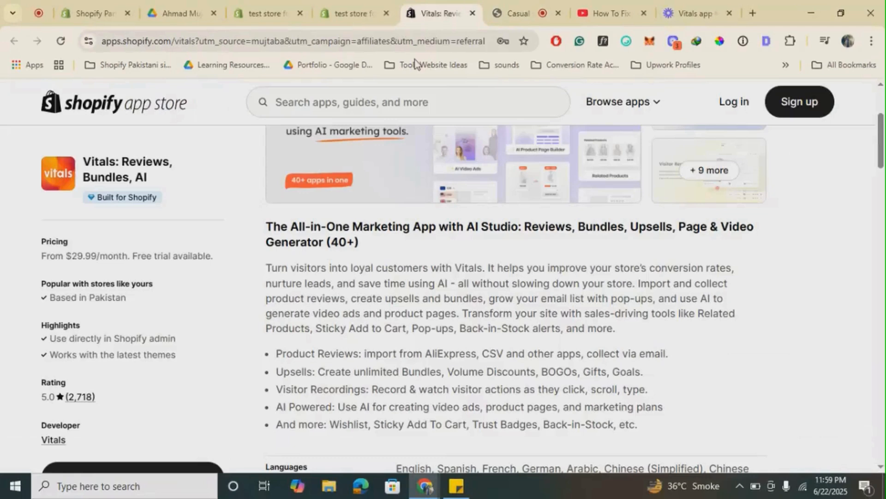
pyautogui.click(349, 0)
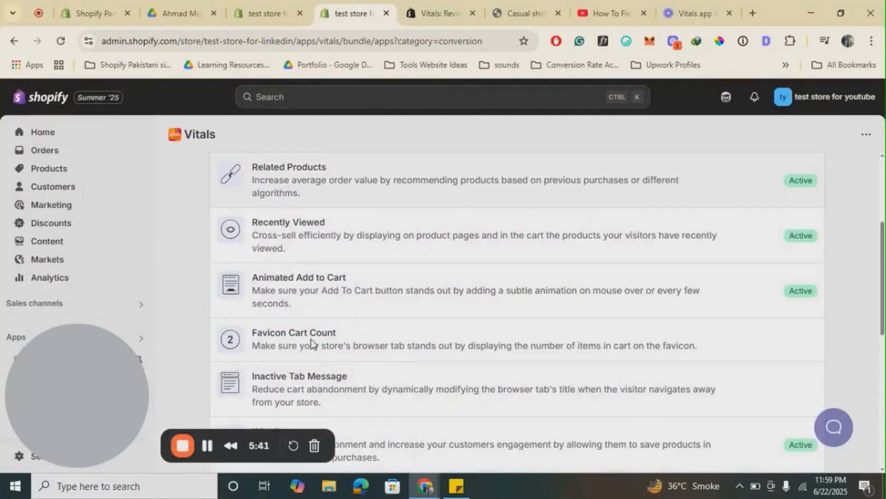
pyautogui.click(311, 340)
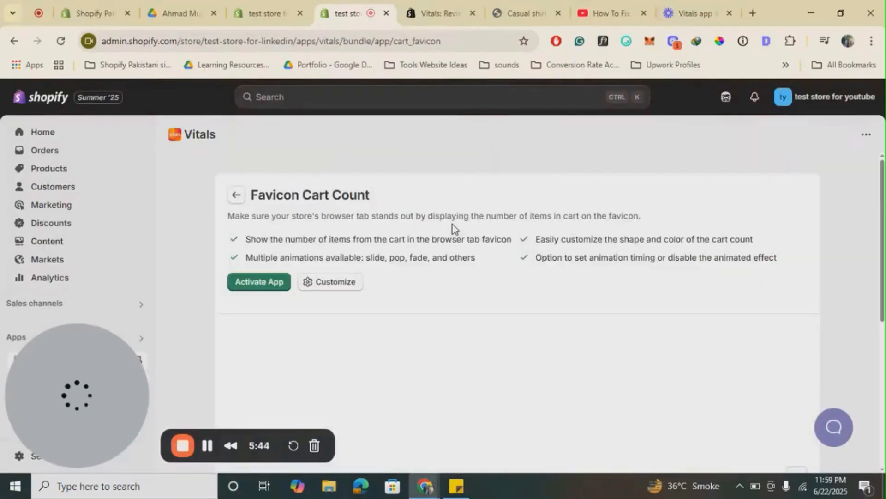
pyautogui.click(272, 277)
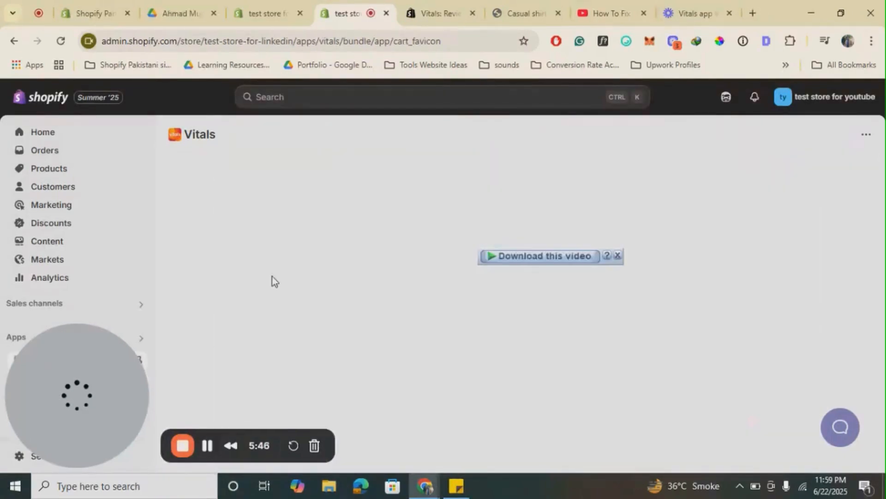
pyautogui.scroll(-3, 500, 323)
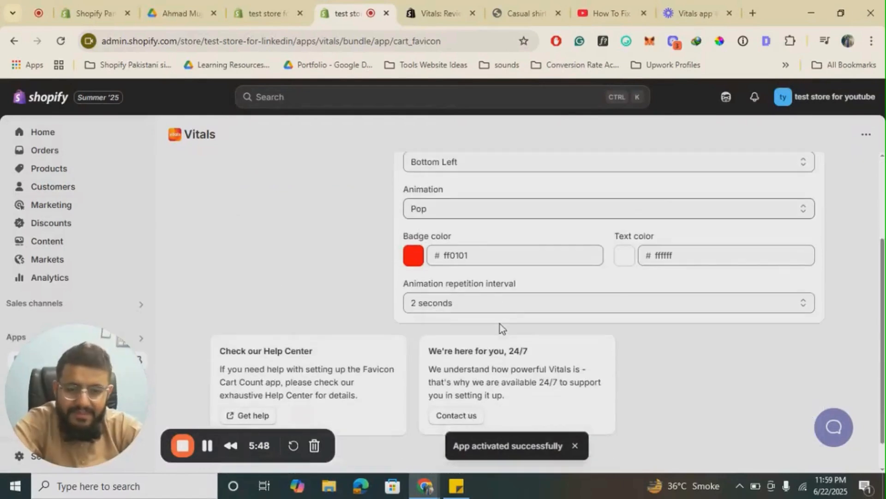
pyautogui.scroll(4, 500, 323)
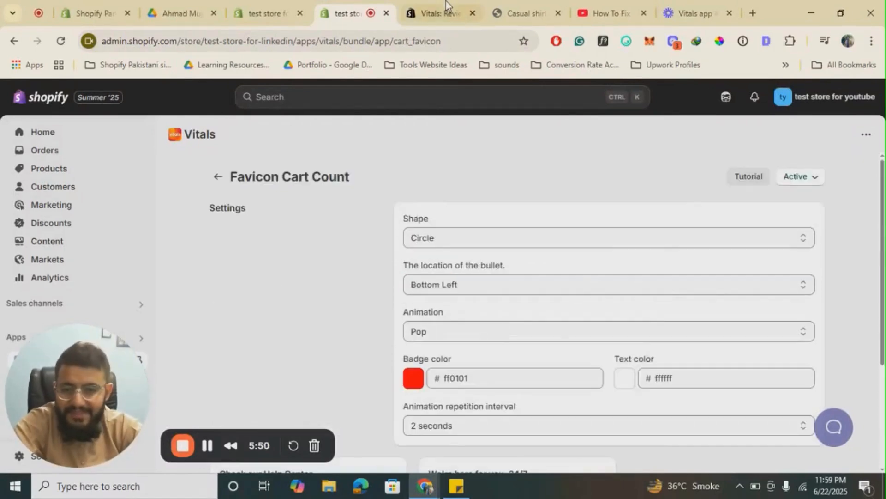
# - Reload the shirt's storefront product page and check the cart count on the browser tab's favicon
pyautogui.click(536, 5)
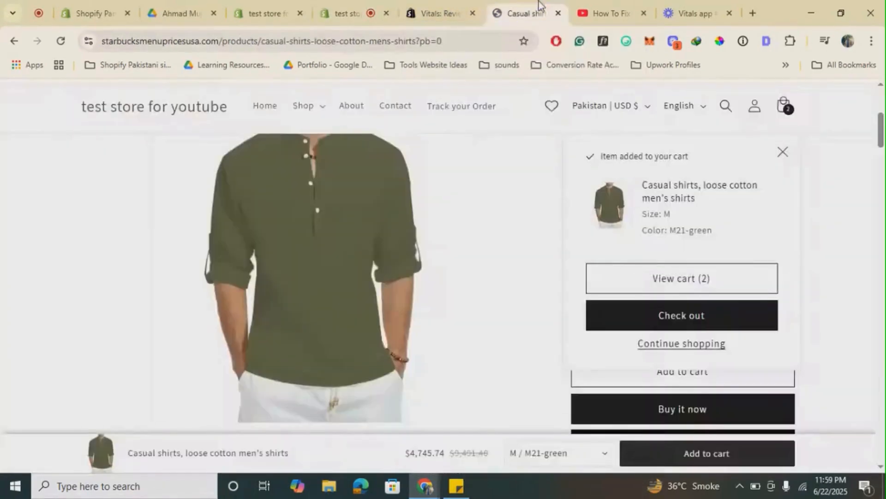
pyautogui.click(397, 41)
pyautogui.press('Return')
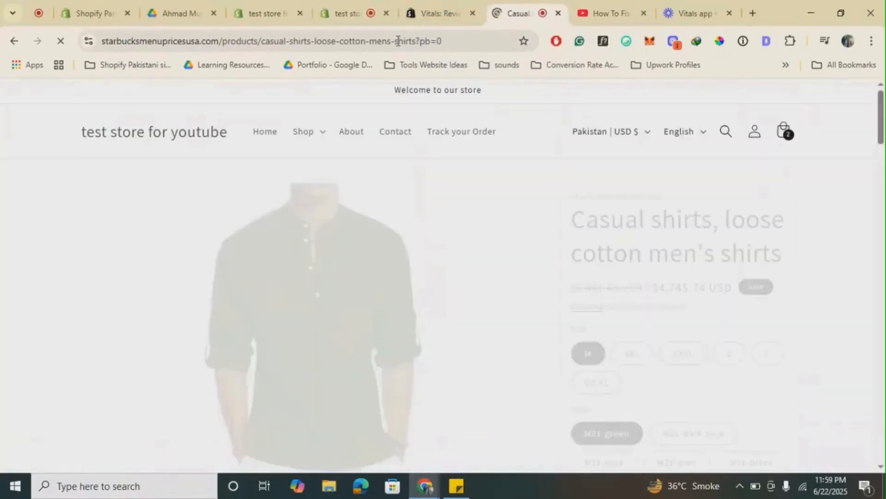
pyautogui.scroll(-10, 460, 271)
pyautogui.scroll(-13, 461, 268)
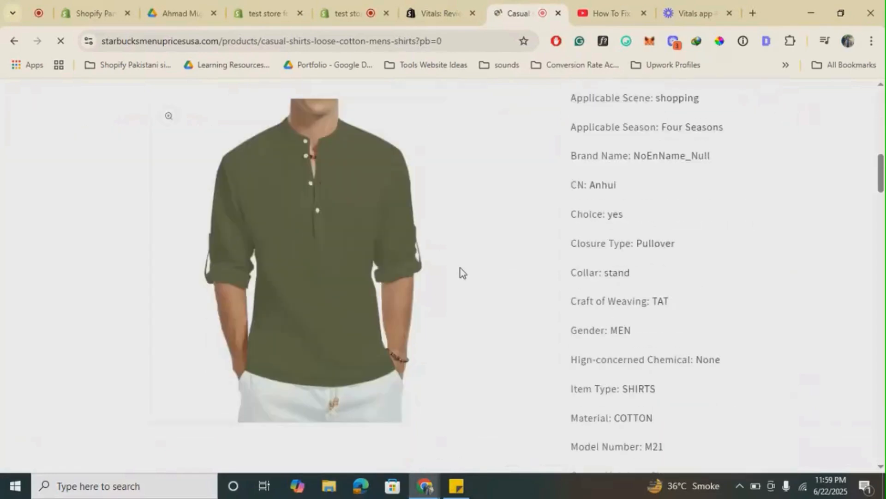
pyautogui.scroll(8, 460, 268)
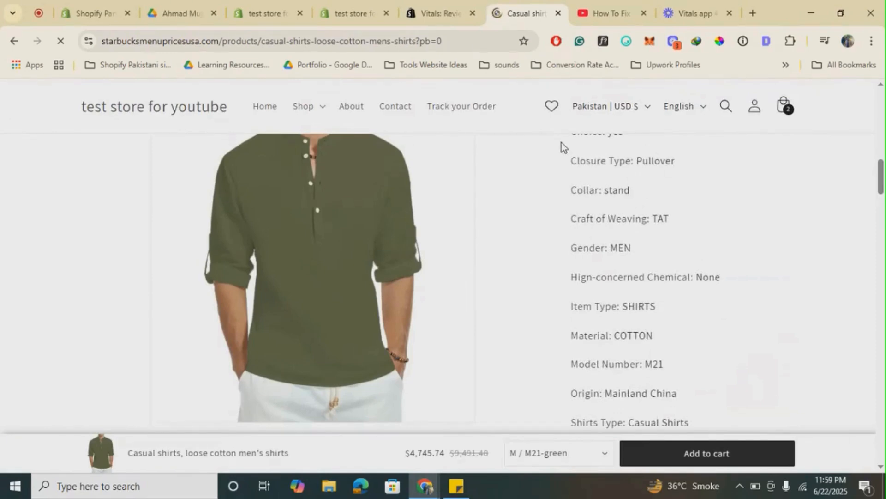
pyautogui.scroll(5, 465, 212)
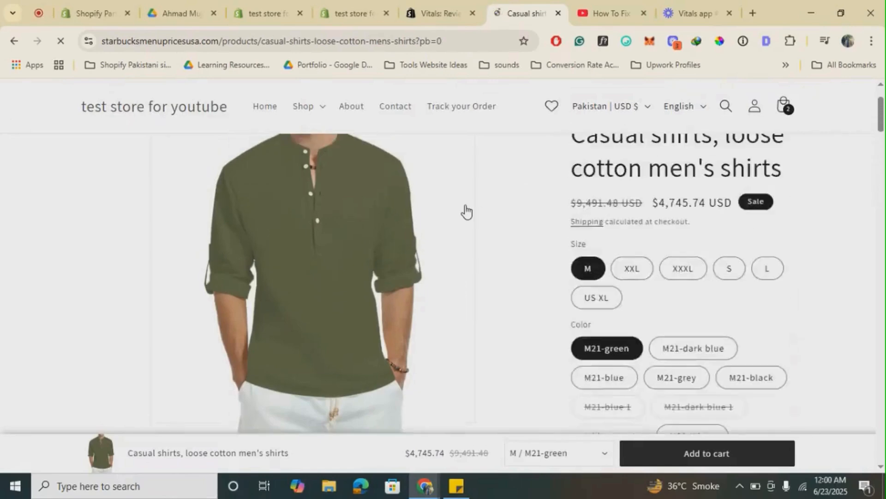
pyautogui.scroll(2, 466, 212)
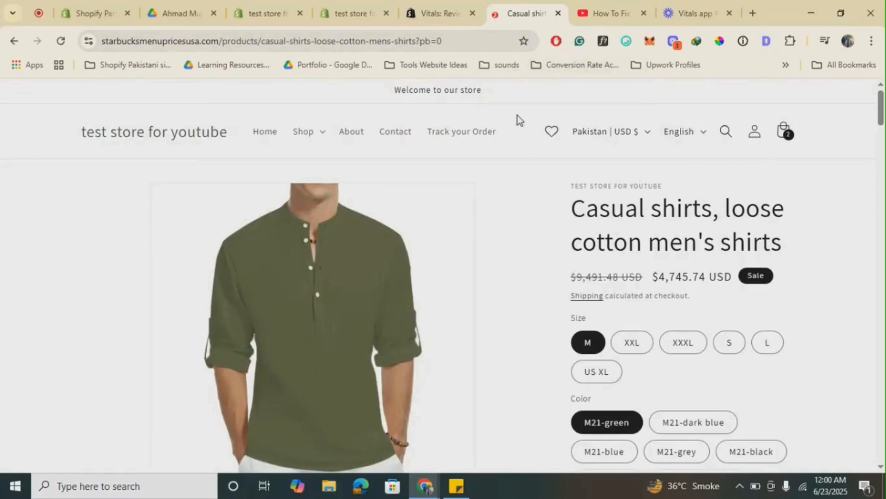
# - Return to the Favicon Cart Count settings in the Shopify admin and go back to the Conversion apps list
pyautogui.click(352, 2)
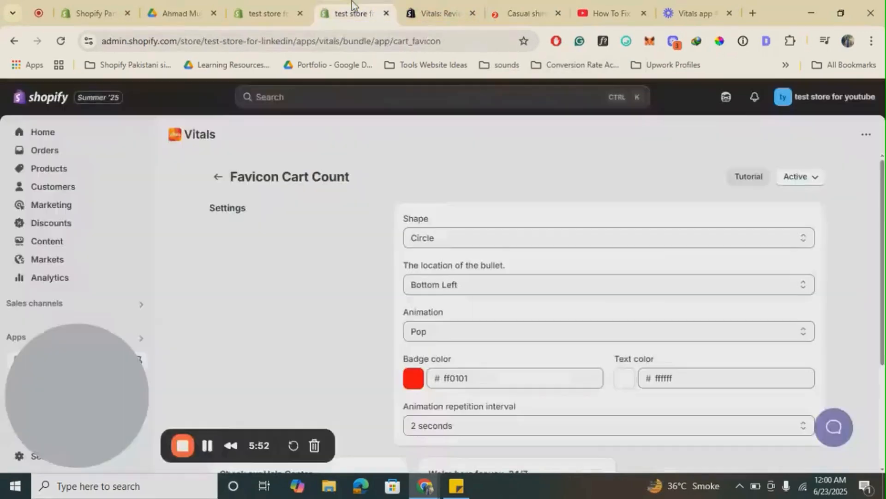
pyautogui.scroll(-2, 443, 323)
pyautogui.scroll(2, 444, 323)
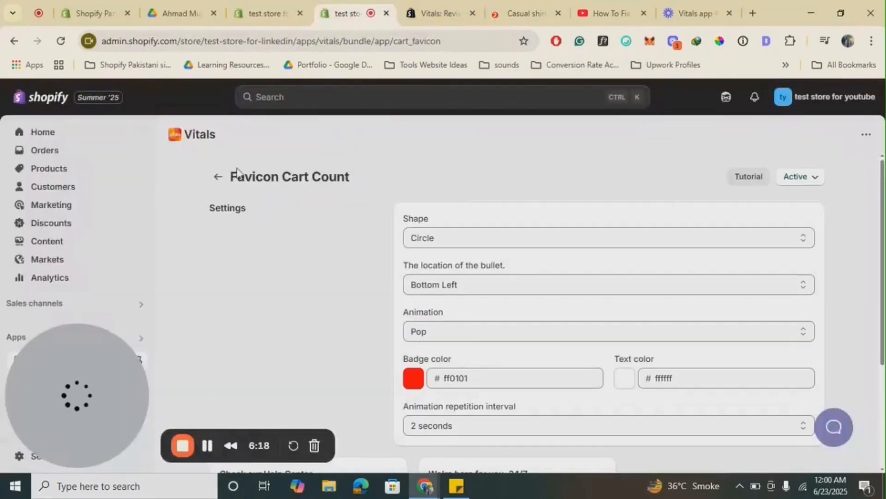
pyautogui.click(218, 185)
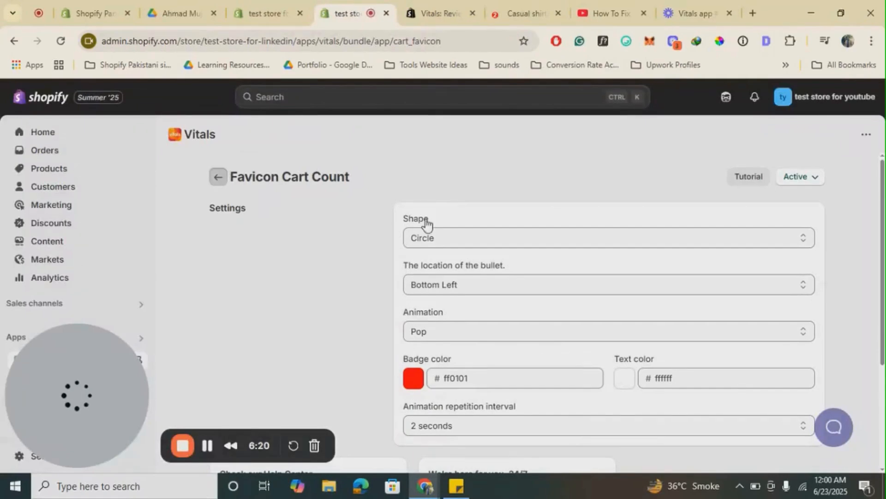
# - Open the Inactive Tab Message app, look over its description and preview animation, and activate it
pyautogui.scroll(-2, 423, 223)
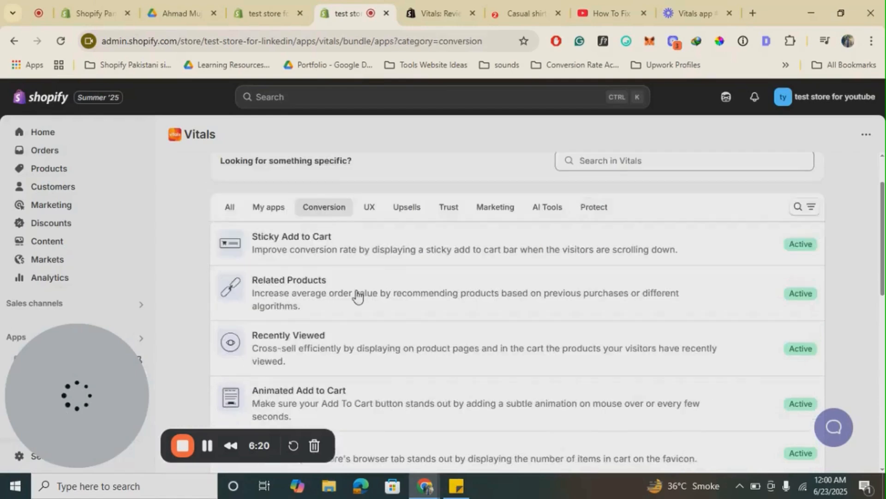
pyautogui.scroll(-5, 361, 305)
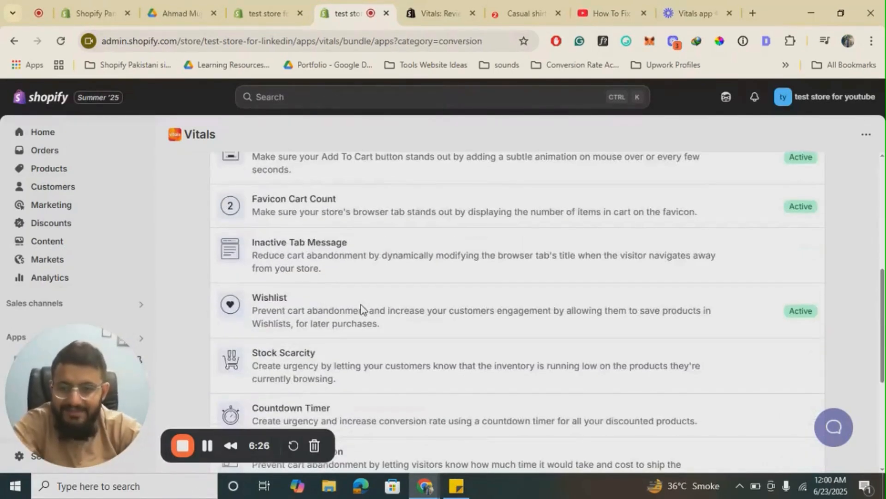
pyautogui.click(355, 252)
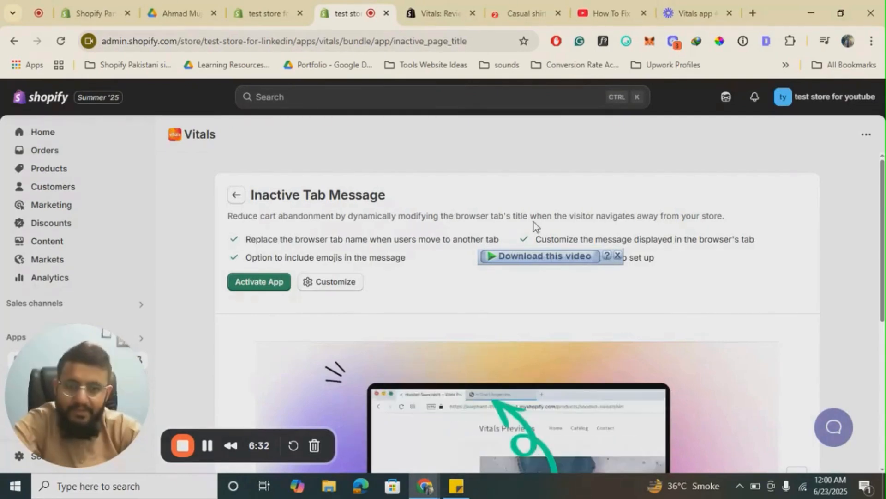
pyautogui.scroll(-2, 414, 236)
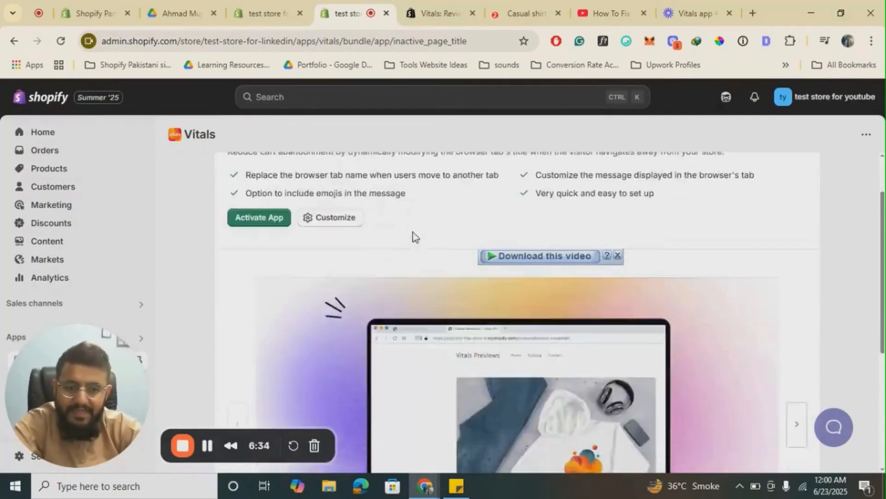
pyautogui.scroll(-3, 482, 328)
pyautogui.scroll(5, 482, 328)
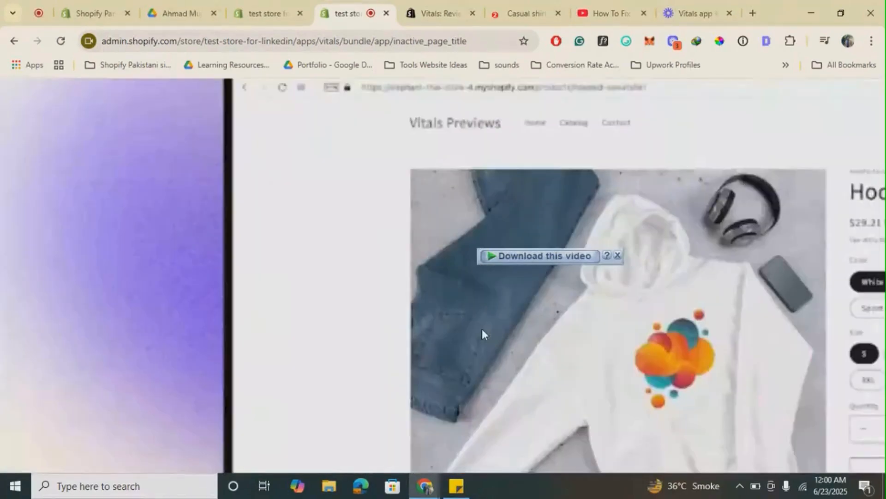
pyautogui.scroll(-2, 482, 329)
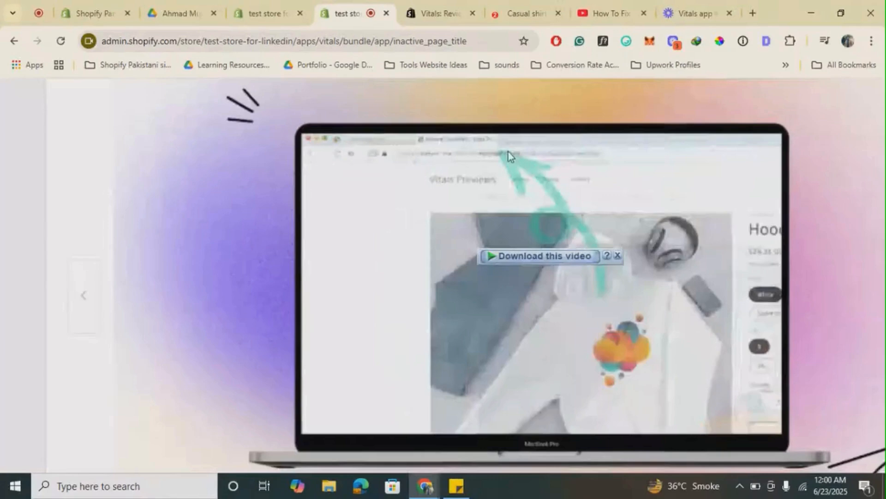
pyautogui.scroll(-3, 445, 189)
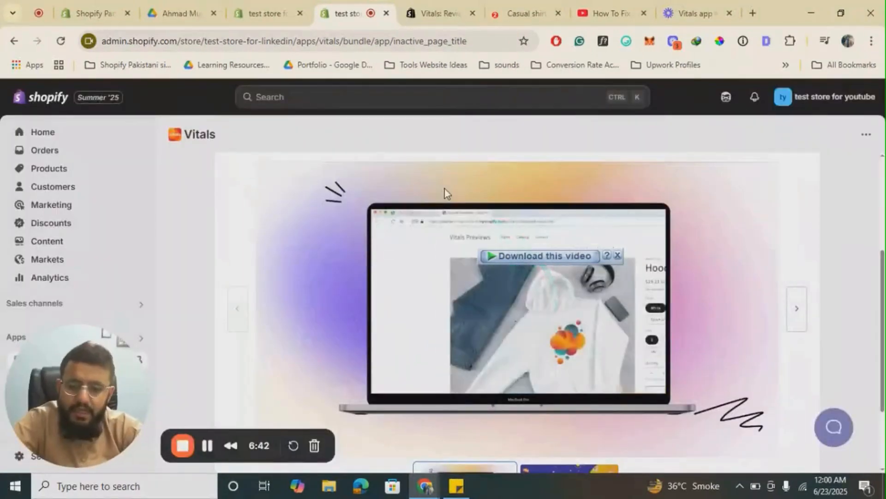
pyautogui.scroll(4, 444, 189)
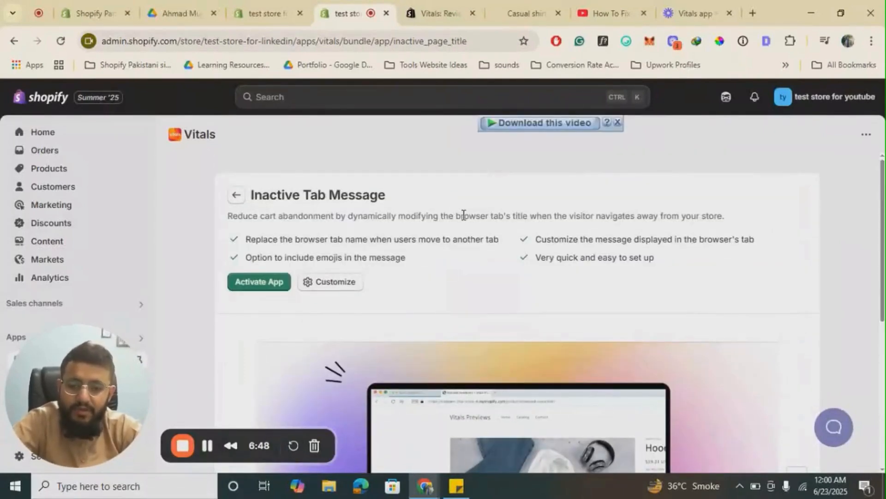
pyautogui.click(265, 284)
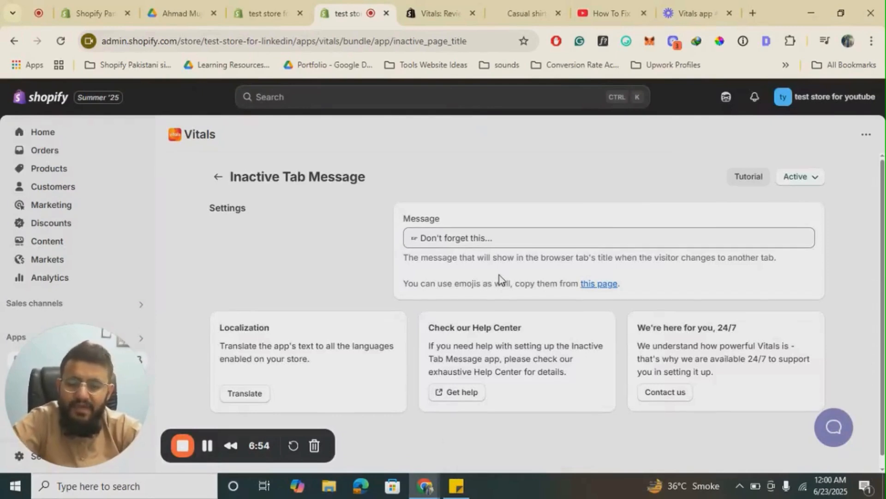
# - Go back from Inactive Tab Message to the Conversion apps list and find the Wishlist app
pyautogui.click(226, 184)
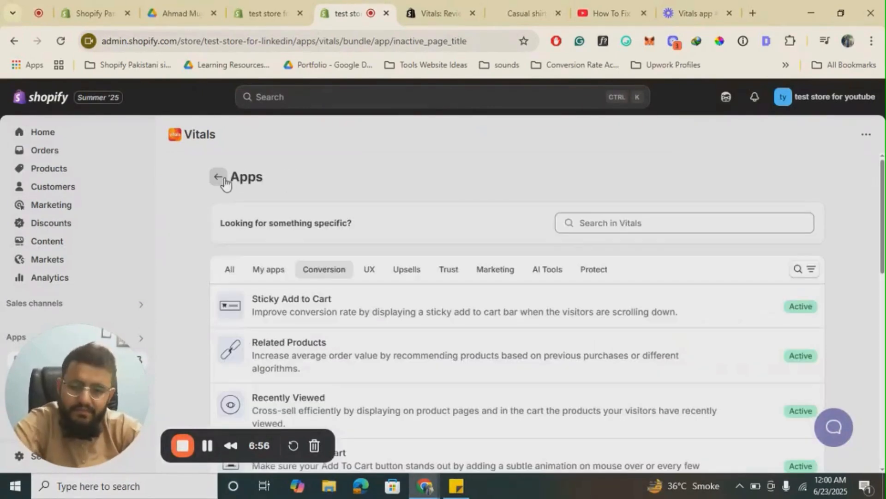
pyautogui.scroll(-5, 336, 184)
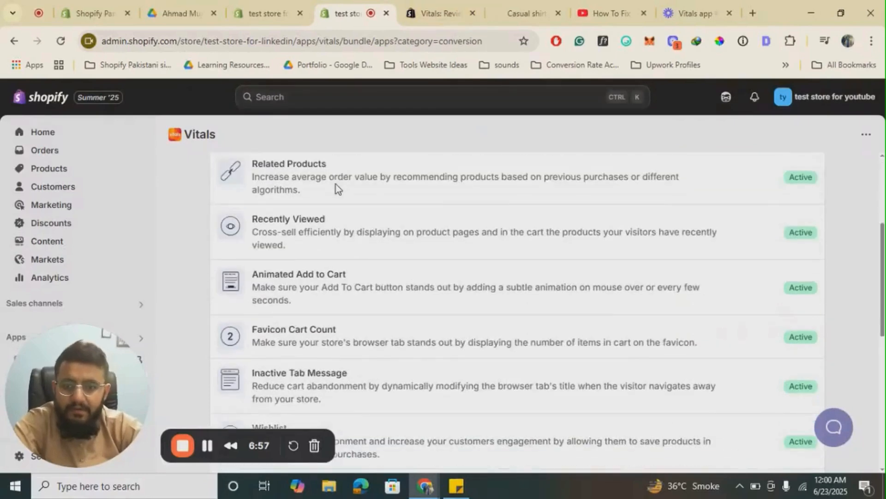
pyautogui.scroll(-1, 336, 184)
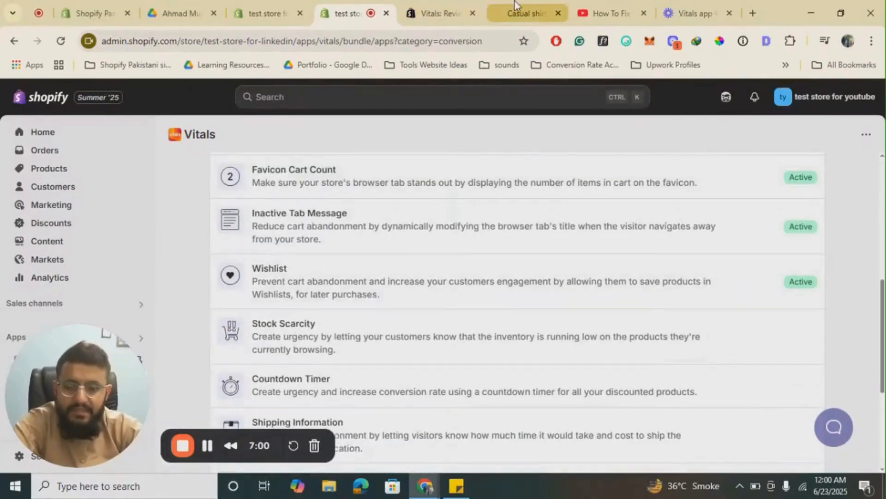
# - Switch to the shirt's storefront product page, look over the wishlist controls, and add the shirt to the wishlist
pyautogui.click(526, 13)
pyautogui.scroll(-2, 480, 189)
pyautogui.scroll(2, 481, 190)
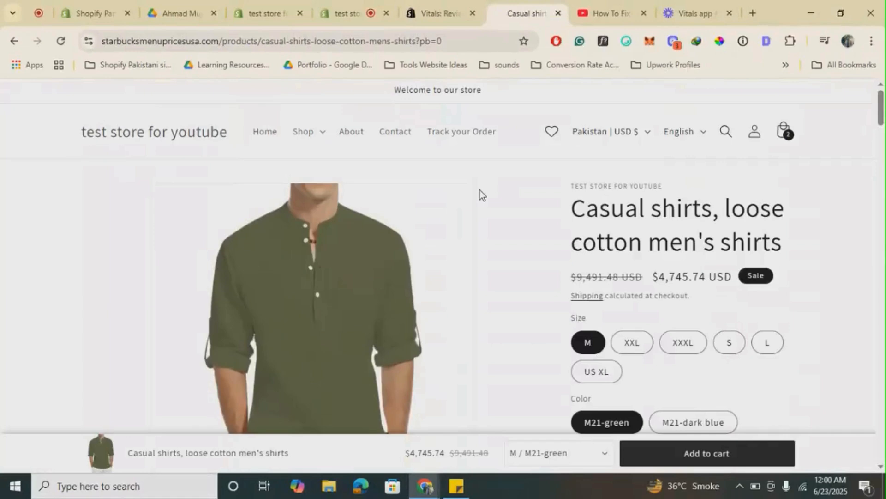
pyautogui.scroll(-8, 491, 251)
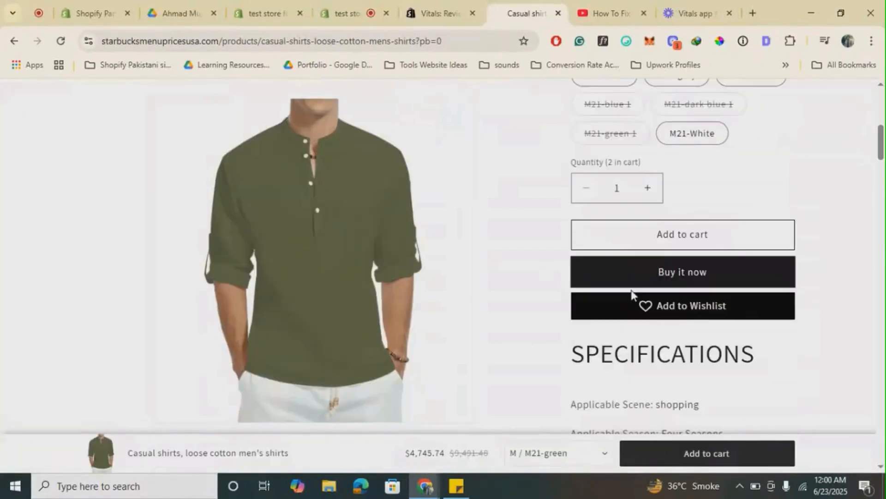
pyautogui.scroll(8, 500, 208)
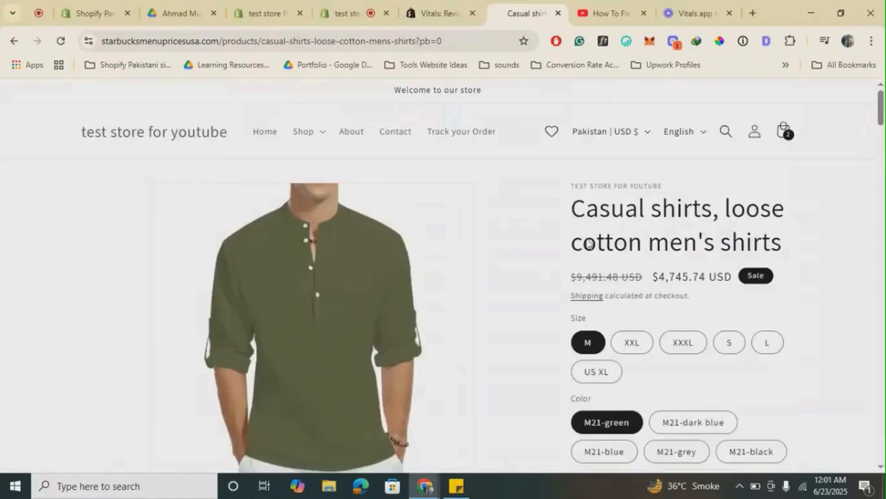
pyautogui.scroll(-1, 589, 244)
pyautogui.scroll(-7, 588, 243)
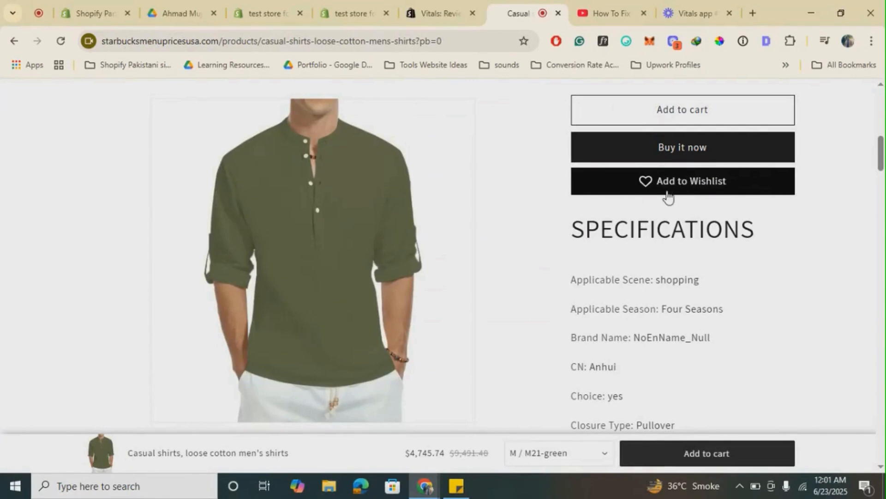
pyautogui.click(646, 193)
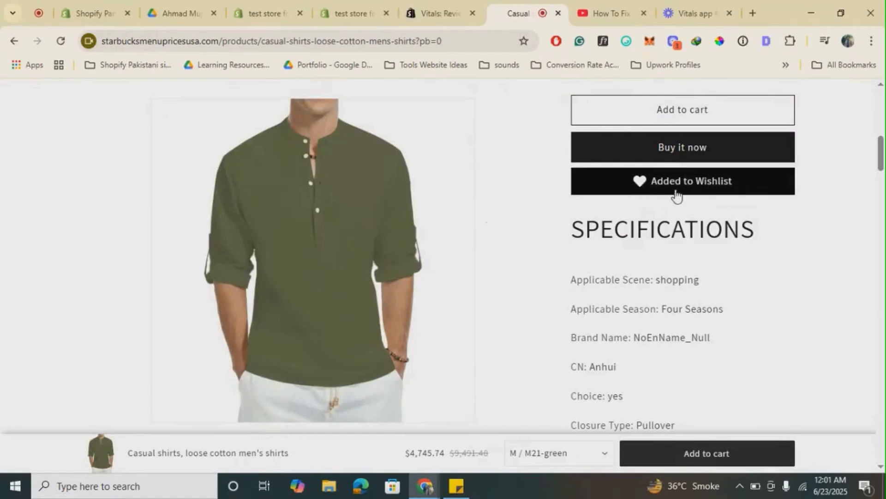
# - Open the storefront's wishlist page from the shirt's product page and look over its address and the saved product
pyautogui.scroll(8, 564, 261)
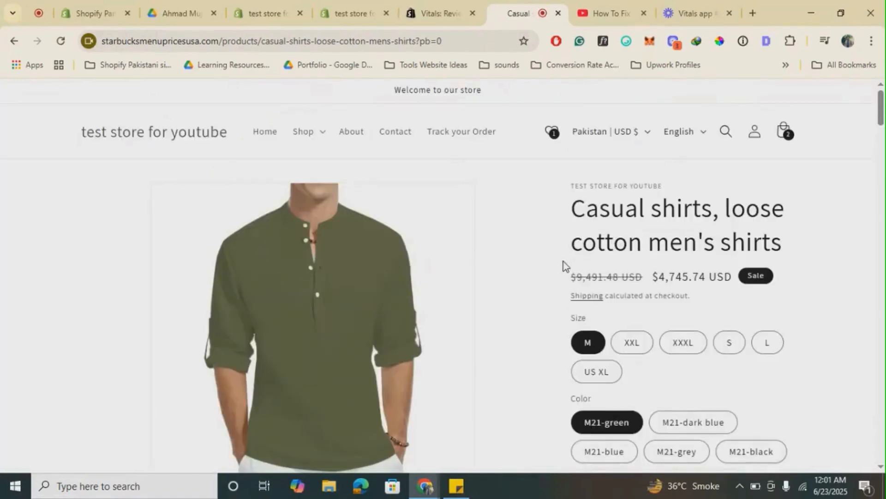
pyautogui.click(553, 134)
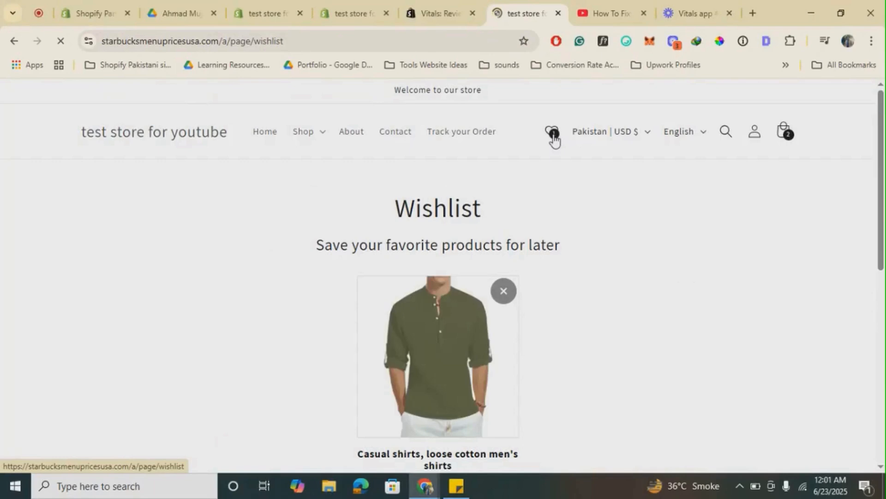
pyautogui.click(344, 33)
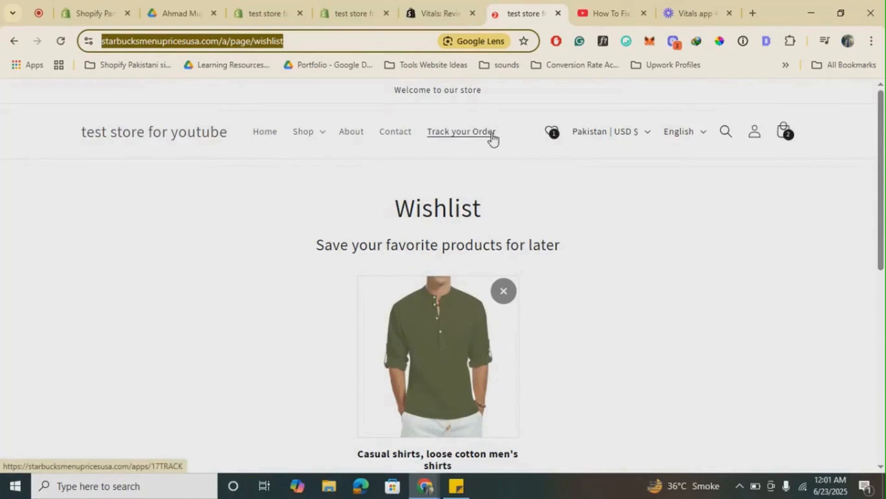
pyautogui.scroll(-7, 450, 235)
pyautogui.scroll(7, 450, 235)
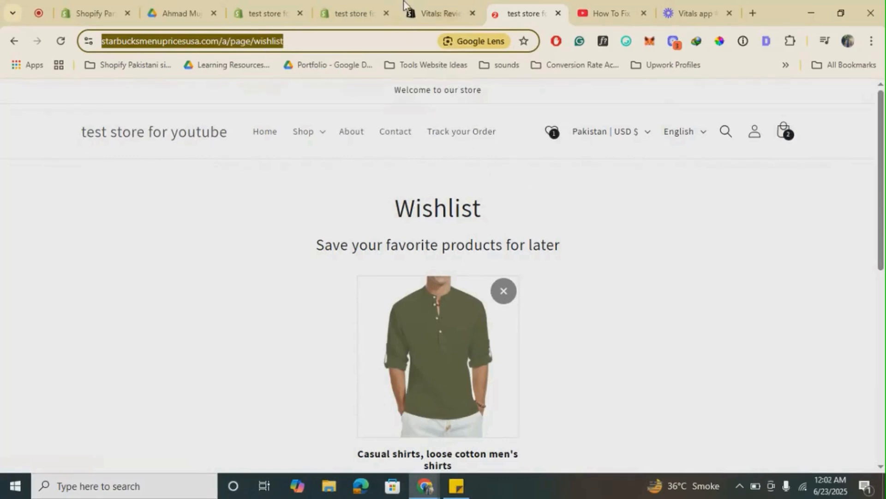
# - Switch back to the Shopify admin, open the Wishlist app, and look over its overview figures and top products
pyautogui.click(363, 0)
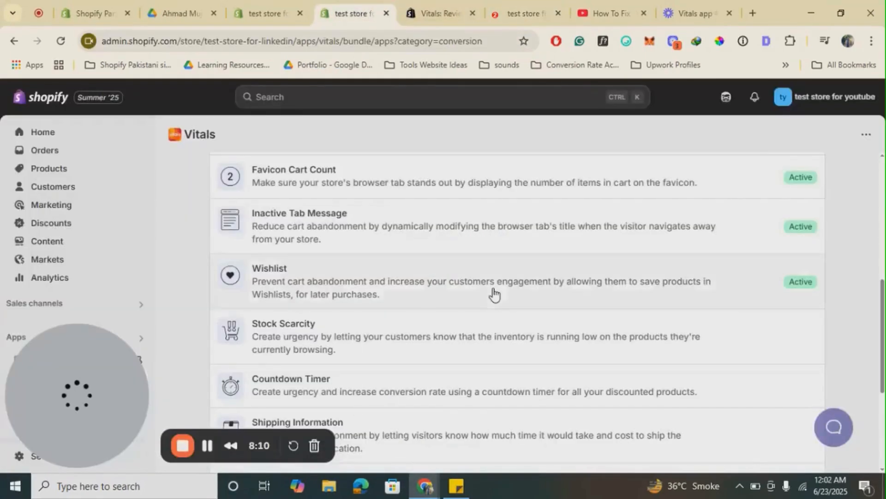
pyautogui.click(373, 297)
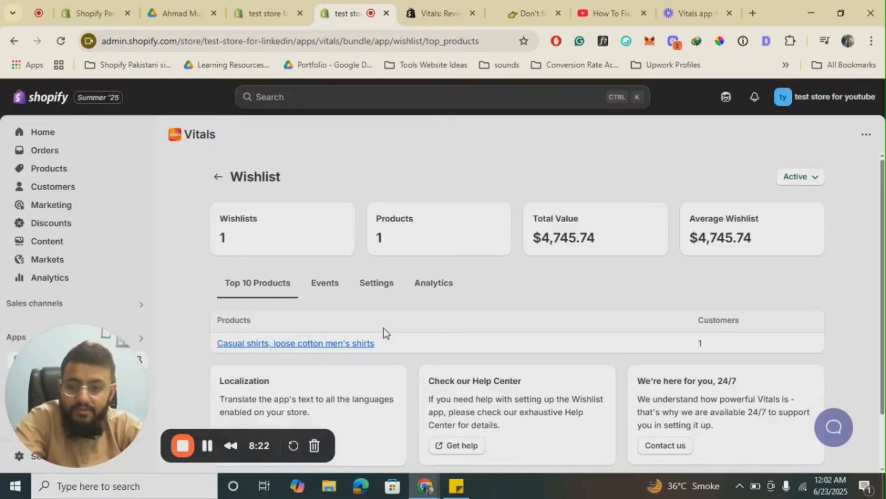
pyautogui.scroll(-1, 384, 329)
pyautogui.scroll(1, 383, 329)
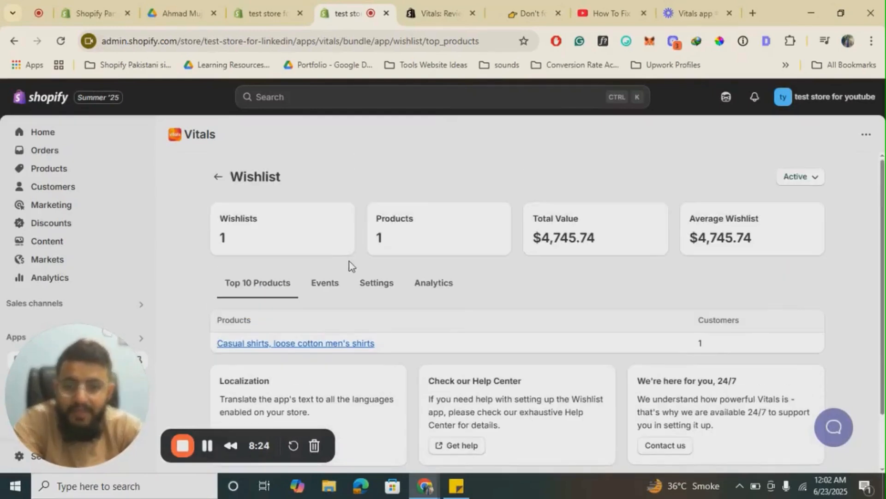
# - Examine the Wishlist app's settings for the page texts, product page button, header icon, count badge and button position
pyautogui.click(379, 289)
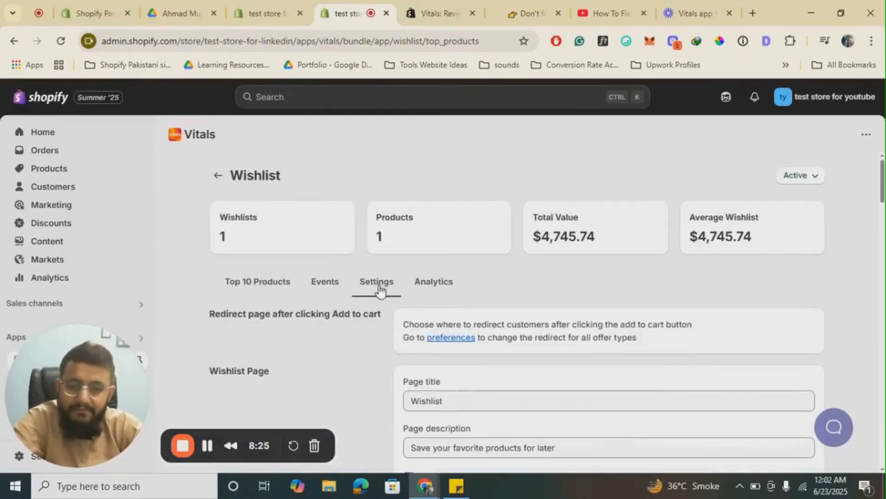
pyautogui.scroll(-4, 461, 273)
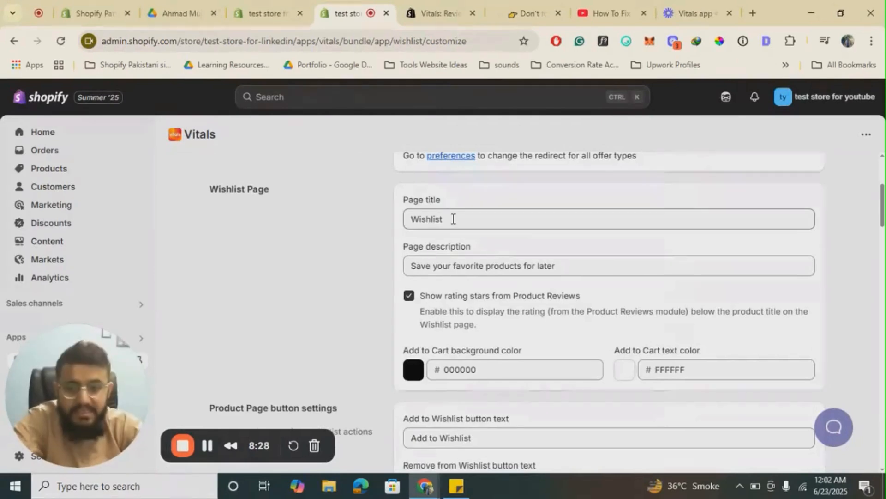
pyautogui.scroll(-12, 451, 259)
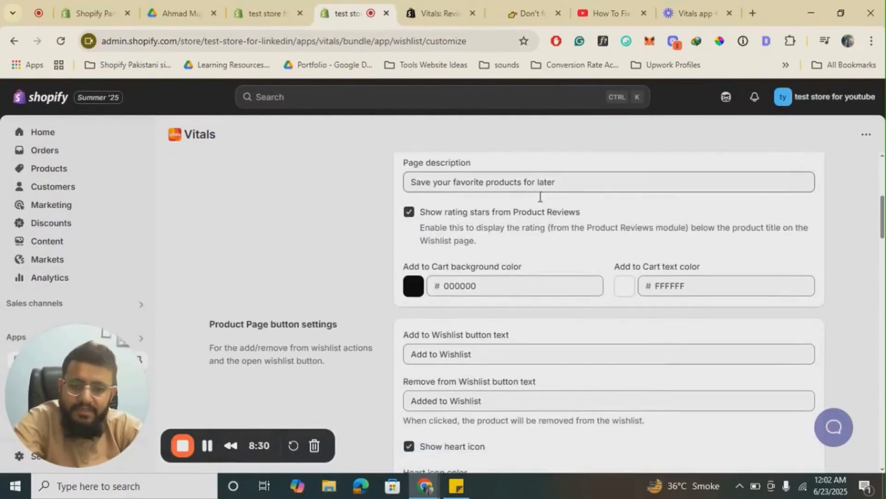
pyautogui.scroll(-6, 451, 303)
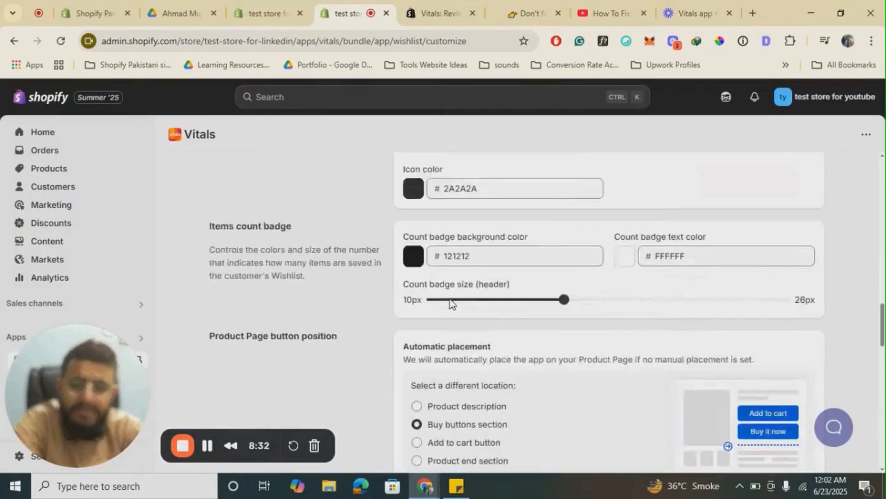
pyautogui.scroll(5, 451, 304)
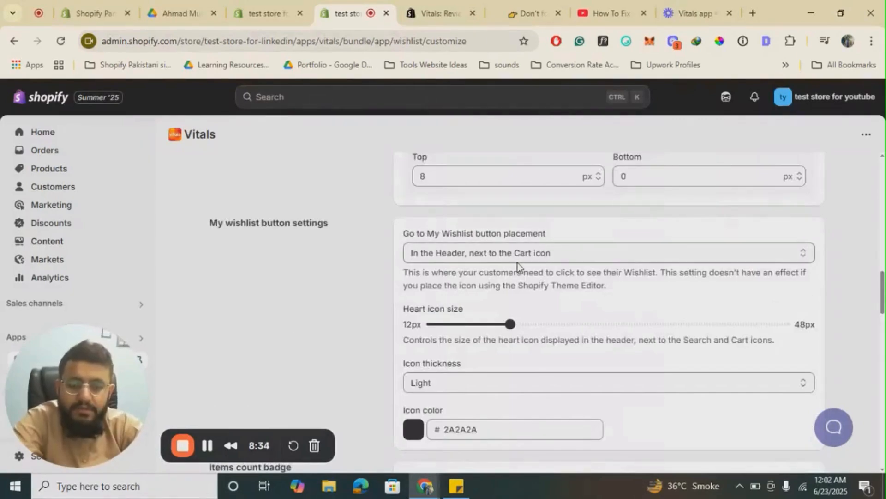
pyautogui.scroll(-10, 517, 262)
pyautogui.scroll(1, 517, 262)
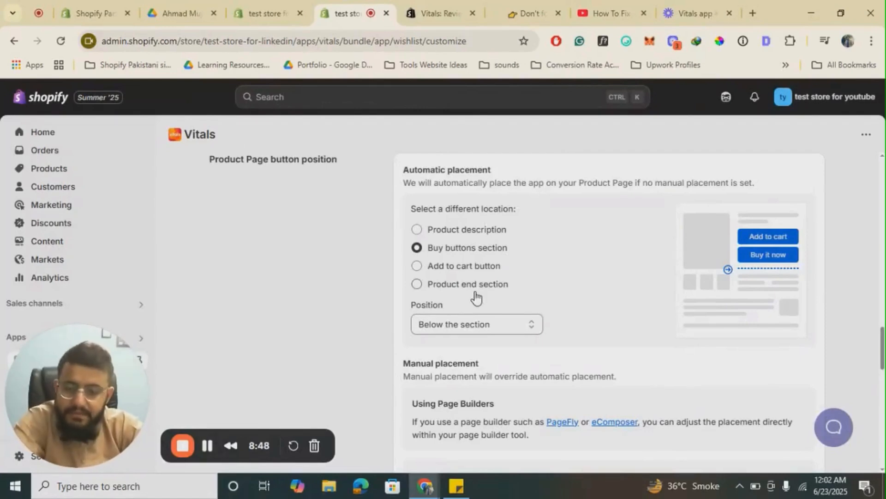
pyautogui.scroll(-8, 475, 298)
pyautogui.scroll(15, 475, 297)
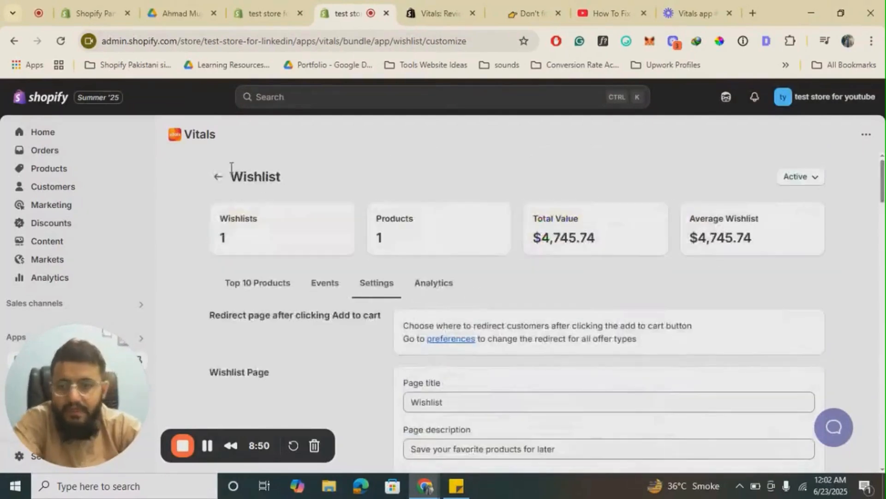
# - Go back from Wishlist to the Conversion apps list and find the Stock Scarcity app
pyautogui.click(218, 177)
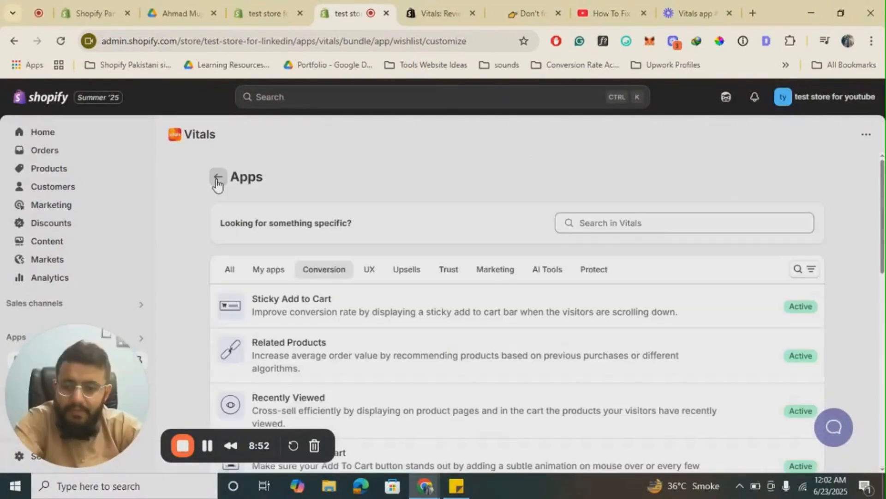
pyautogui.scroll(-10, 469, 323)
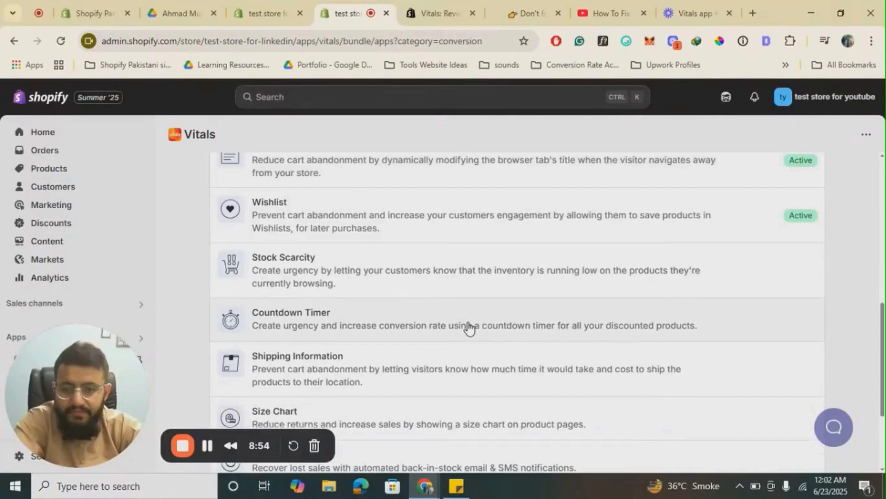
pyautogui.scroll(2, 469, 327)
pyautogui.scroll(-1, 469, 327)
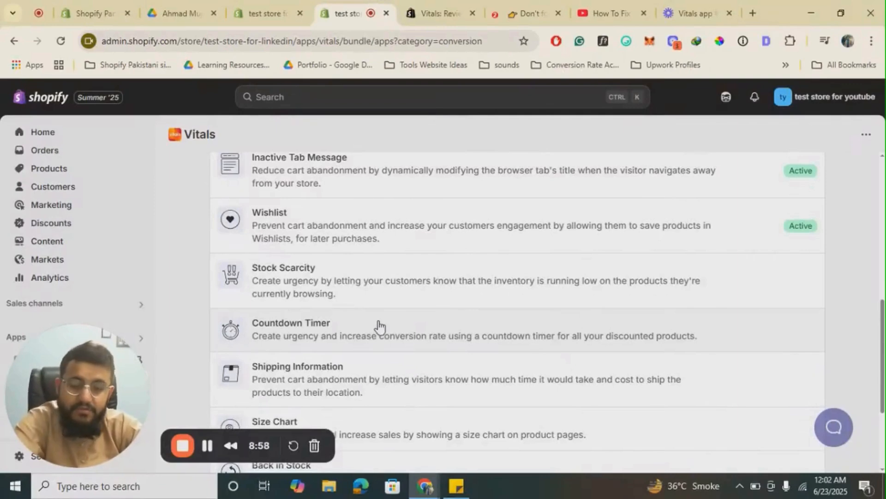
pyautogui.click(182, 445)
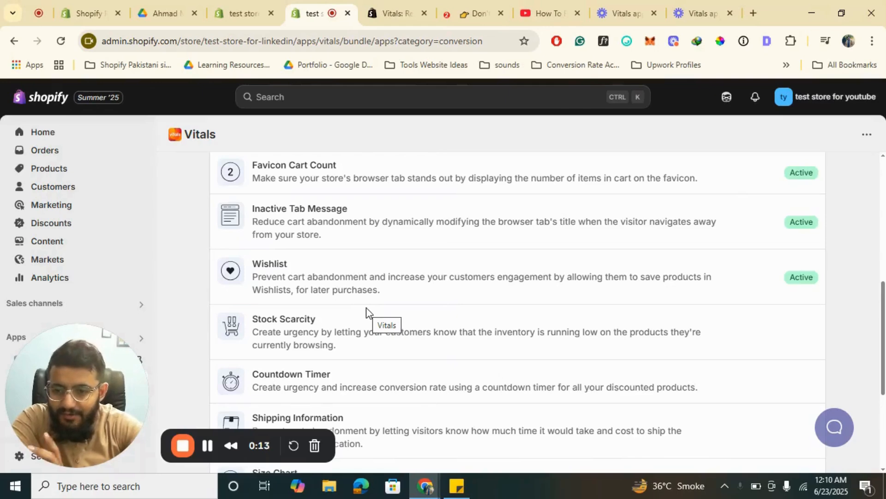
# - Open the Stock Scarcity app, activate it, and bring up its display settings
pyautogui.click(290, 336)
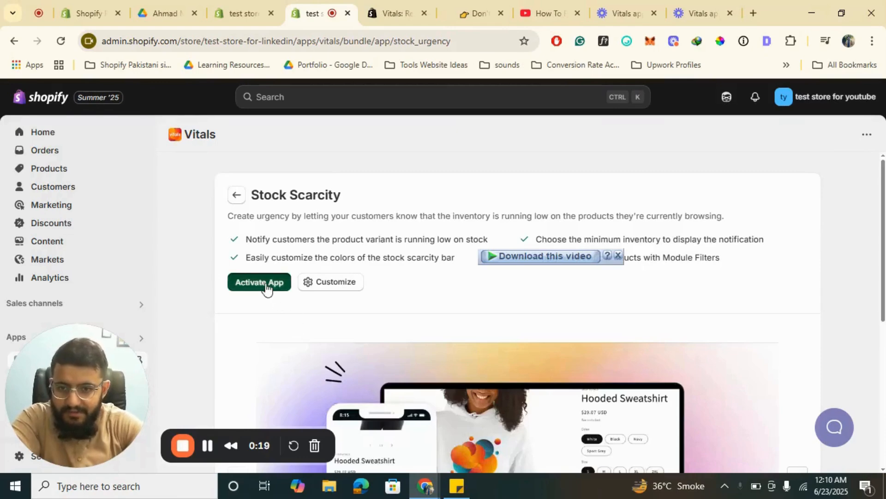
pyautogui.click(266, 287)
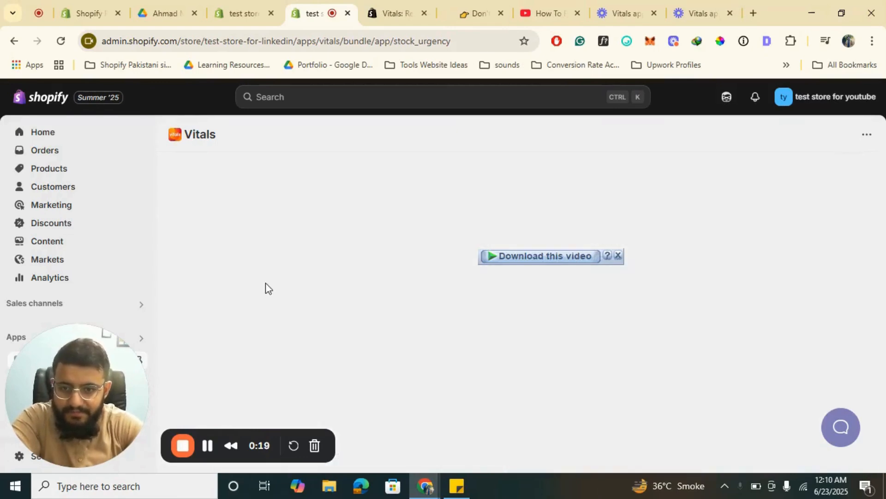
pyautogui.scroll(-1, 503, 262)
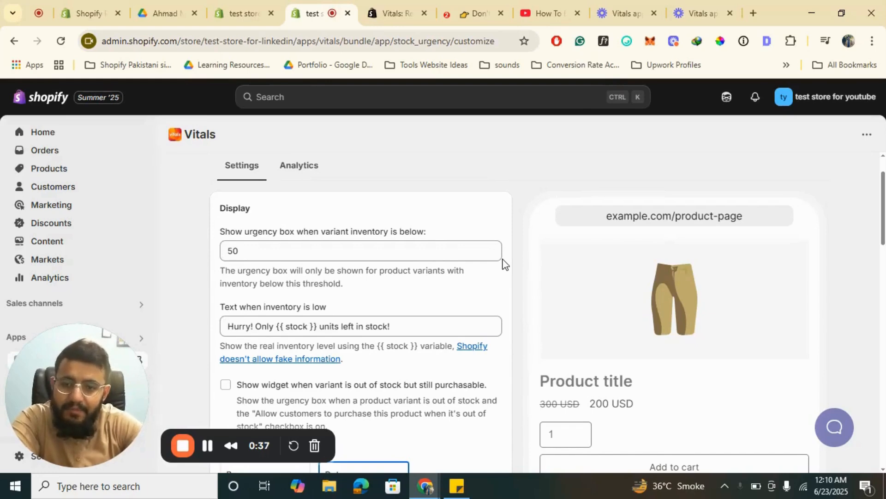
# - Examine Stock Scarcity's inventory threshold, low-stock text, out-of-stock option, layout choices and product page preview
pyautogui.scroll(-1, 503, 259)
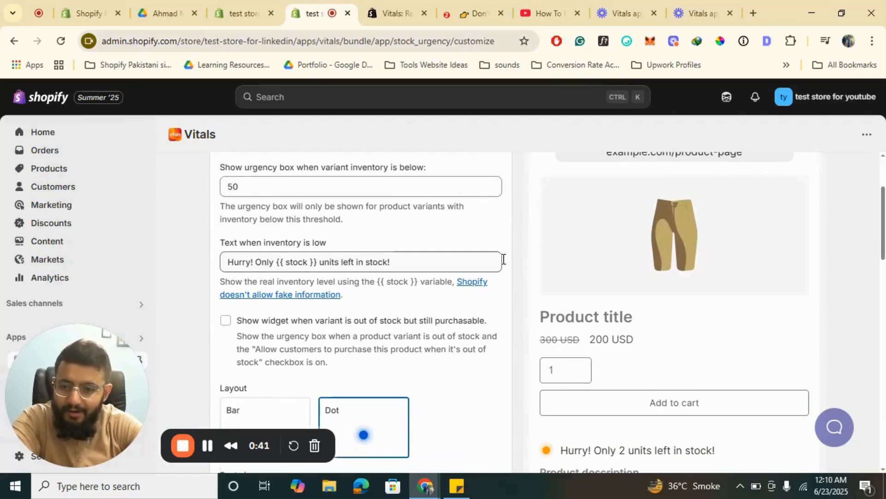
pyautogui.scroll(2, 503, 258)
pyautogui.scroll(-5, 503, 259)
pyautogui.scroll(-1, 503, 266)
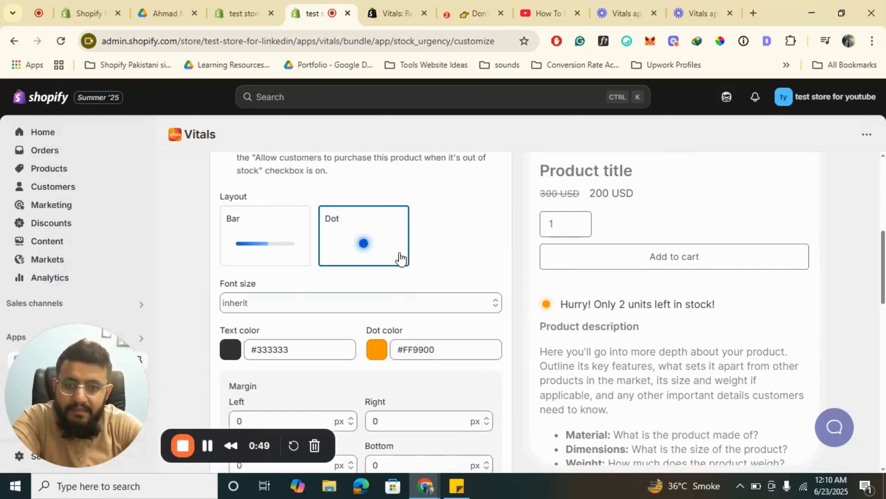
pyautogui.scroll(3, 400, 257)
pyautogui.scroll(3, 398, 255)
pyautogui.scroll(-1, 399, 257)
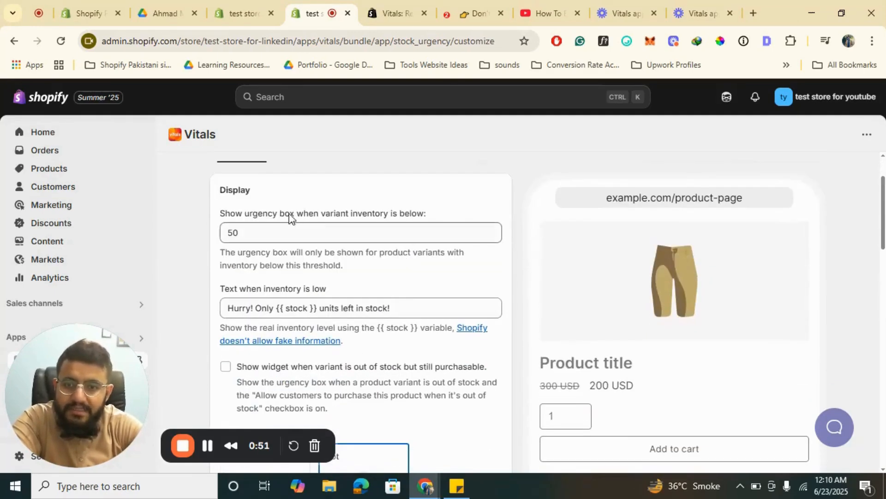
pyautogui.scroll(-6, 236, 231)
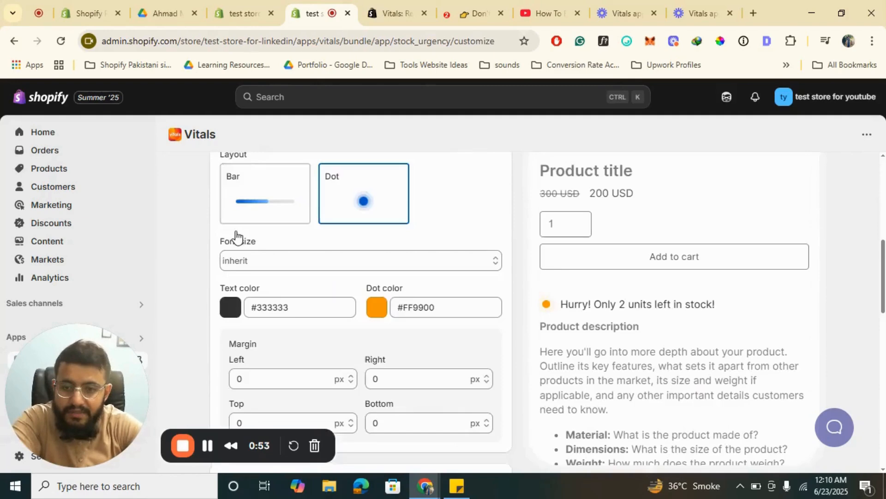
pyautogui.scroll(3, 263, 178)
pyautogui.scroll(-1, 264, 318)
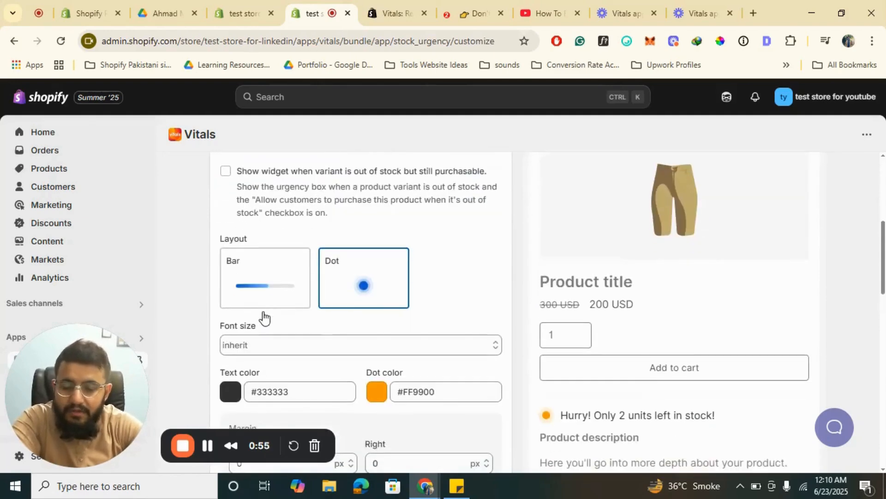
# - Change the Stock Scarcity layout to Bar, check its preview, colour and placement options, and save the settings
pyautogui.click(238, 278)
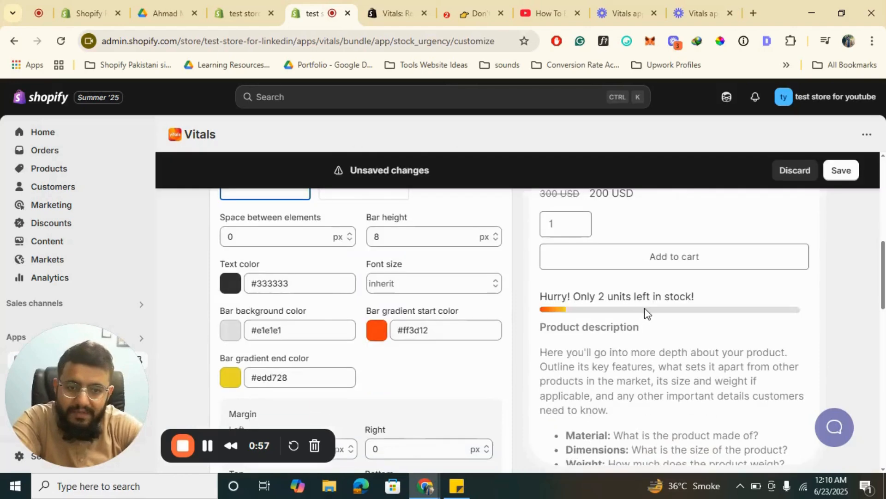
pyautogui.scroll(-4, 449, 313)
pyautogui.scroll(4, 449, 314)
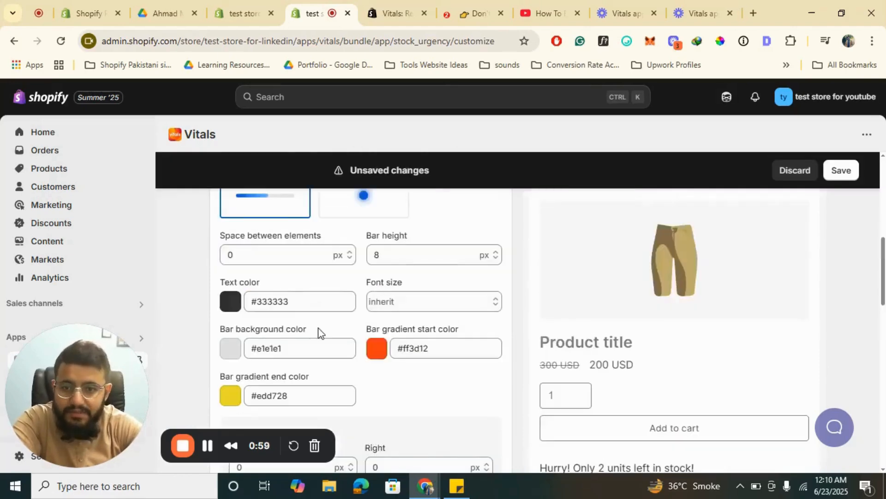
pyautogui.scroll(-9, 316, 333)
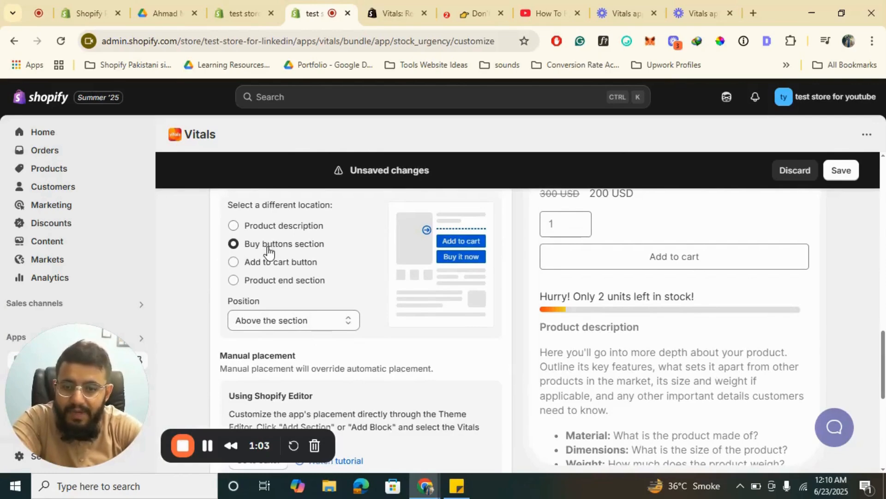
pyautogui.scroll(-3, 366, 326)
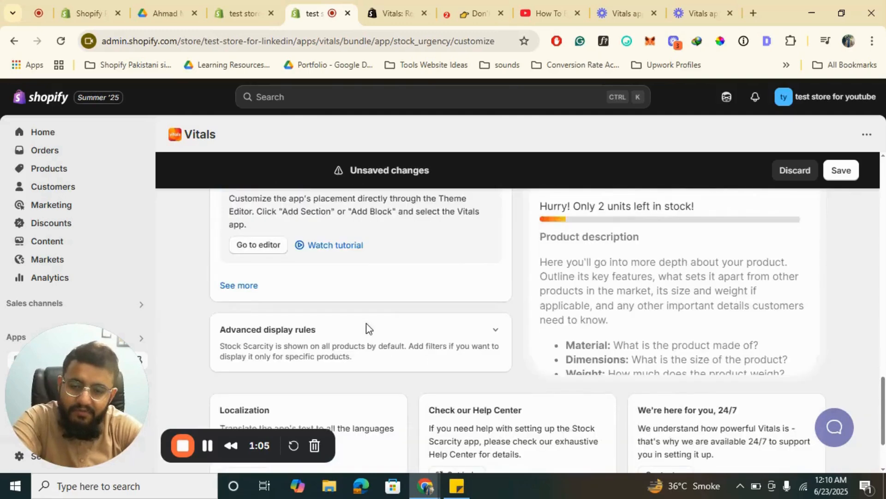
pyautogui.scroll(10, 366, 326)
pyautogui.click(838, 169)
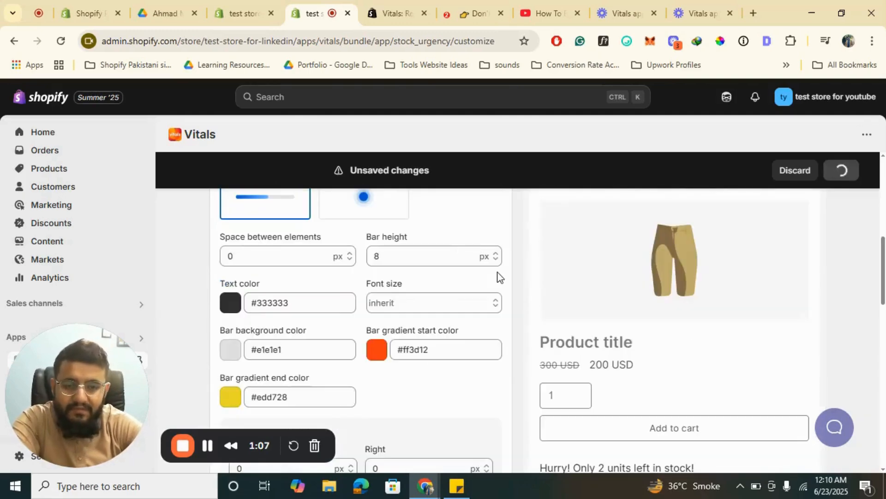
# - Go back from Stock Scarcity to the Conversion apps list and find the Countdown Timer app
pyautogui.scroll(10, 344, 299)
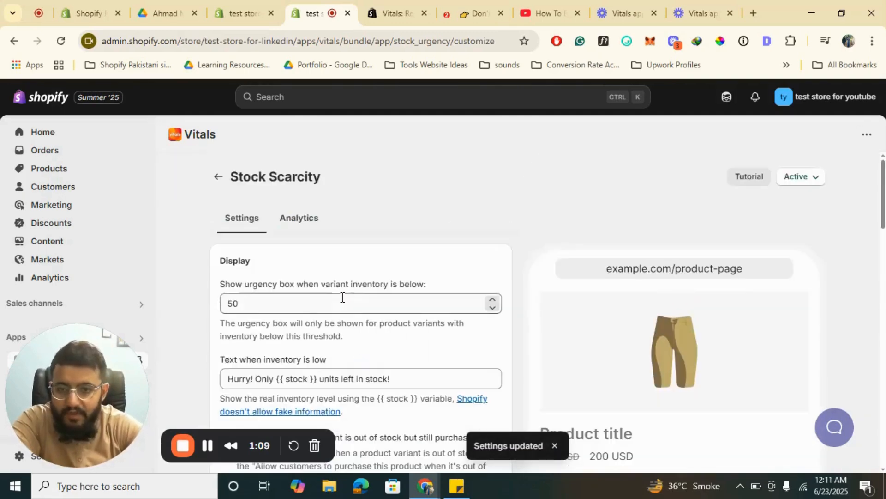
pyautogui.click(218, 178)
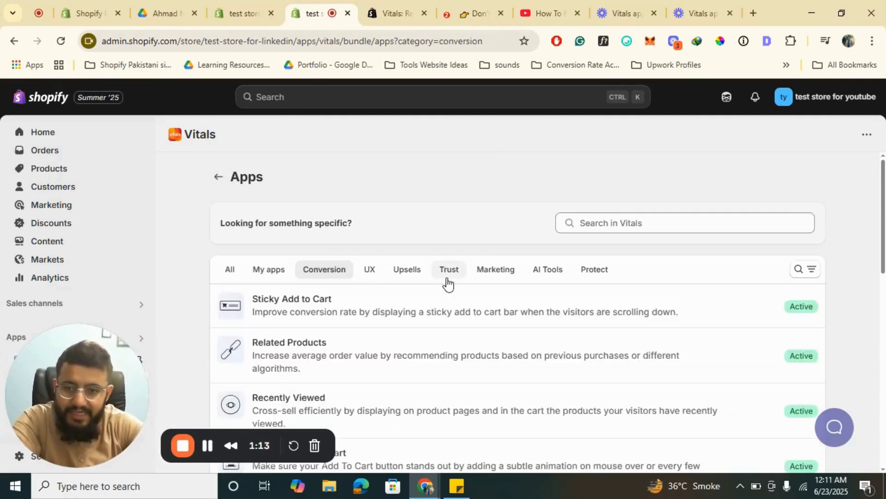
pyautogui.scroll(-7, 447, 284)
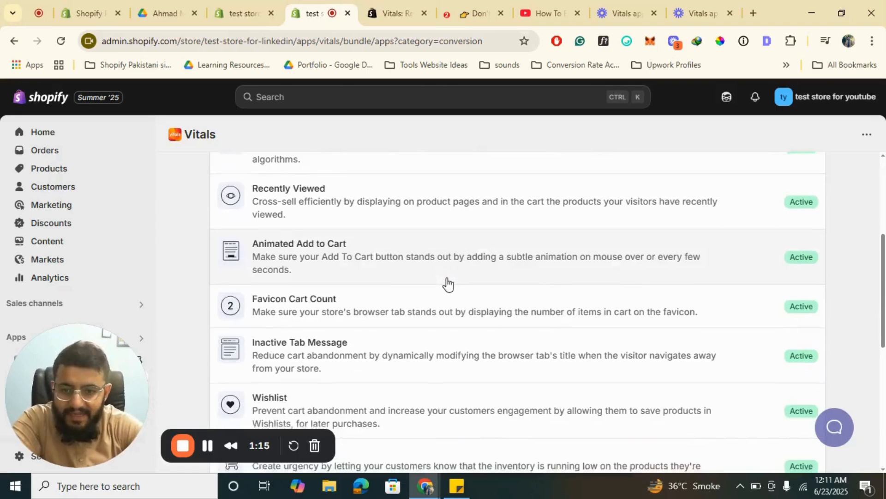
pyautogui.scroll(-1, 451, 331)
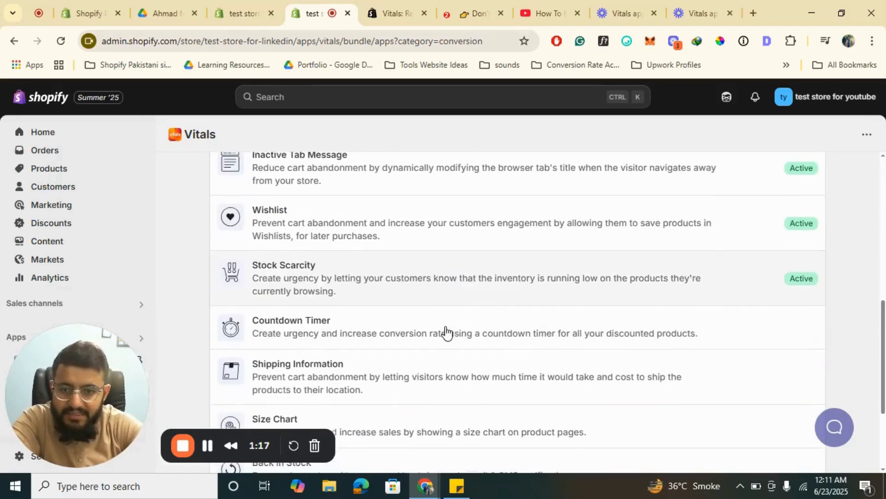
# - Open the Countdown Timer app, activate it, and review its end date settings
pyautogui.click(406, 333)
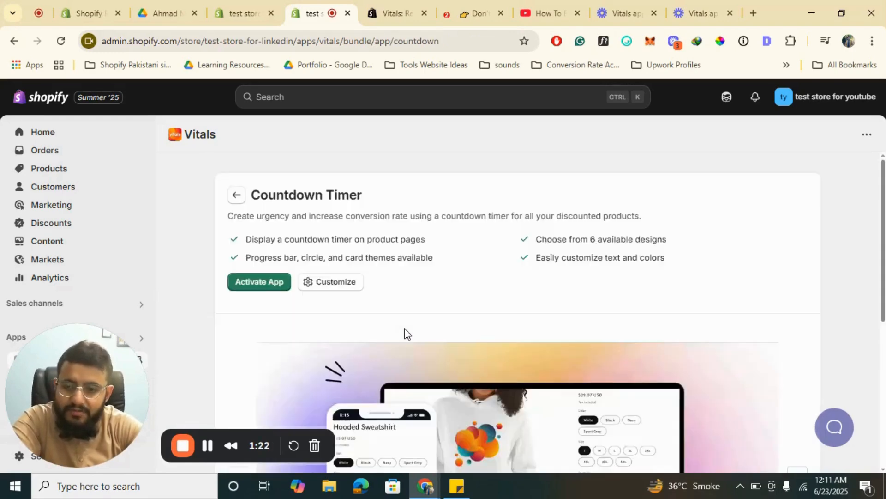
pyautogui.click(249, 283)
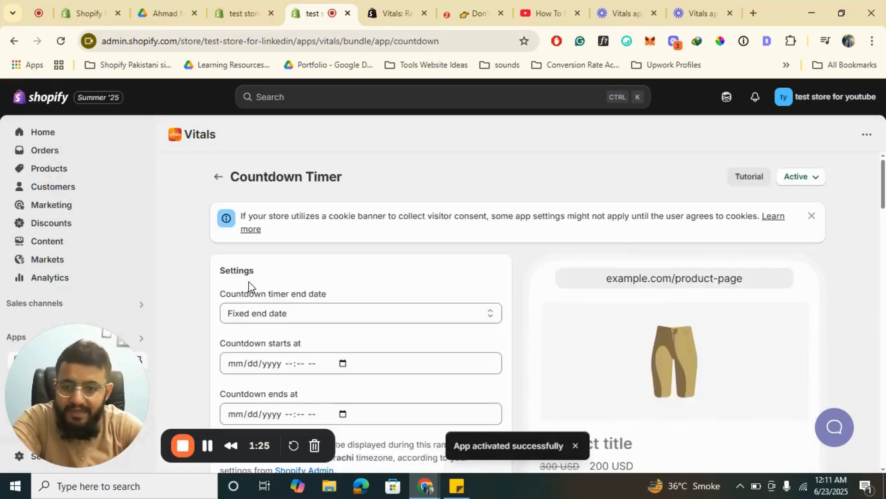
pyautogui.scroll(-3, 432, 310)
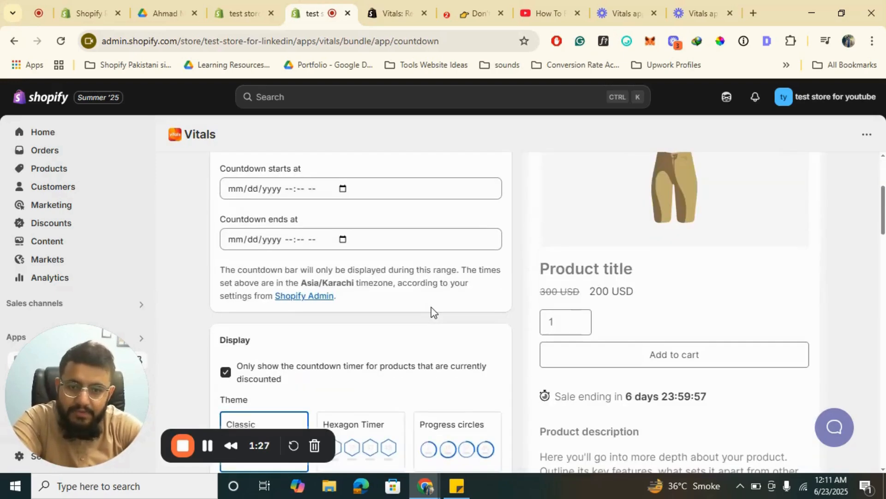
pyautogui.scroll(2, 433, 311)
pyautogui.scroll(-2, 432, 307)
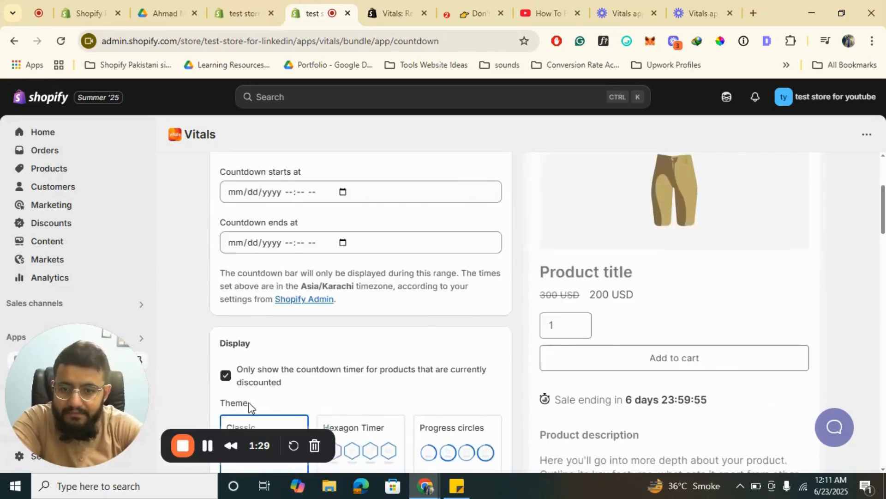
# - Preview the Hexagon Timer theme and set the countdown theme to Progress circles
pyautogui.scroll(-1, 425, 352)
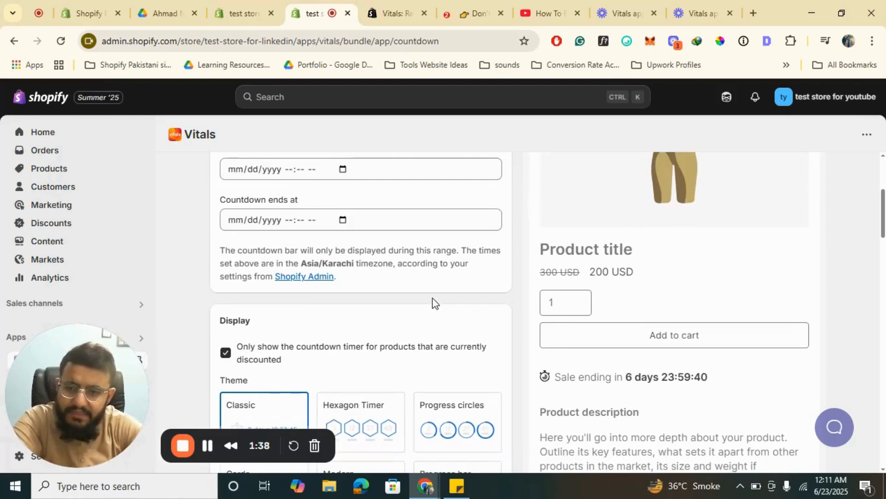
pyautogui.scroll(-2, 434, 303)
pyautogui.click(347, 317)
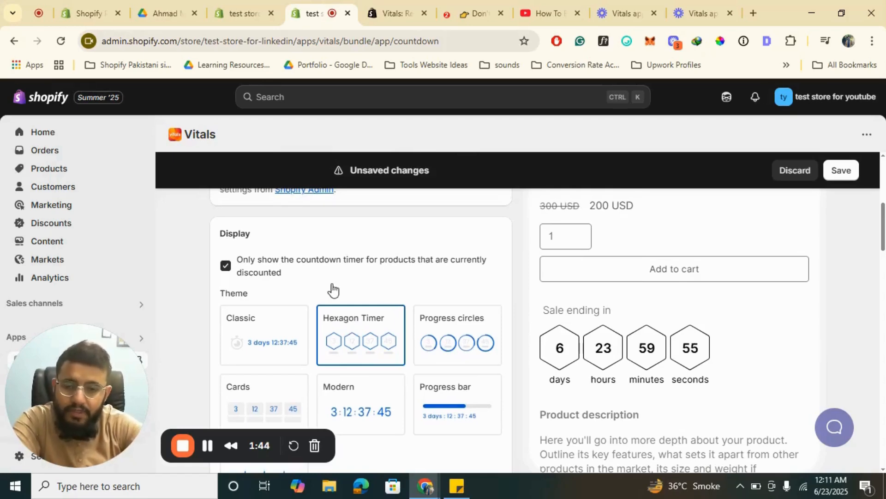
pyautogui.scroll(-1, 333, 290)
pyautogui.click(476, 293)
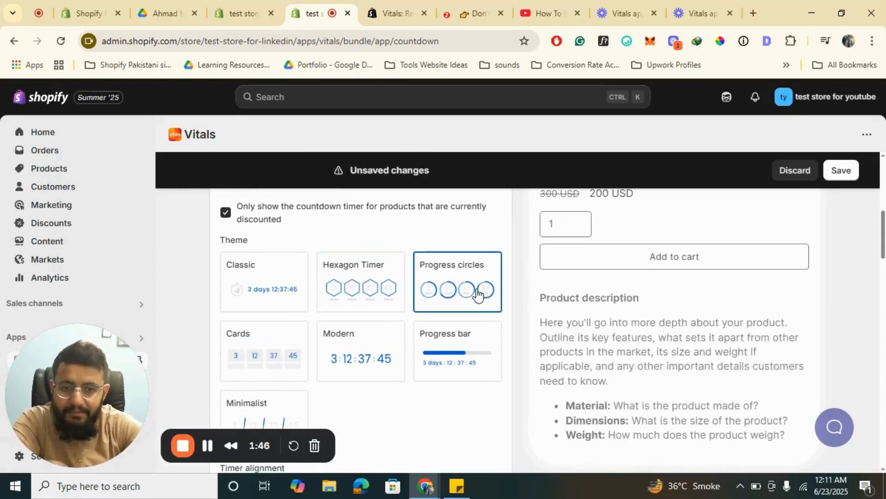
# - Examine the Countdown Timer's start and end dates, title, colours, margins, placement and translation settings
pyautogui.scroll(7, 369, 335)
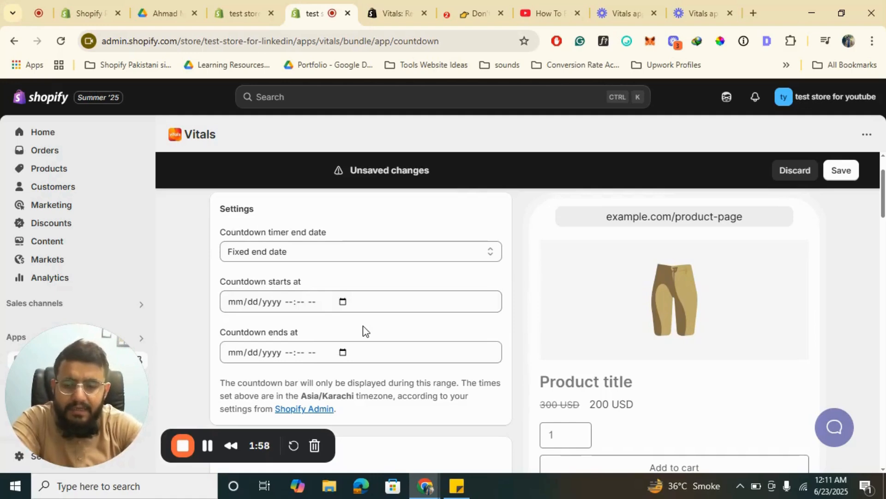
pyautogui.scroll(-7, 363, 326)
pyautogui.scroll(-7, 363, 326)
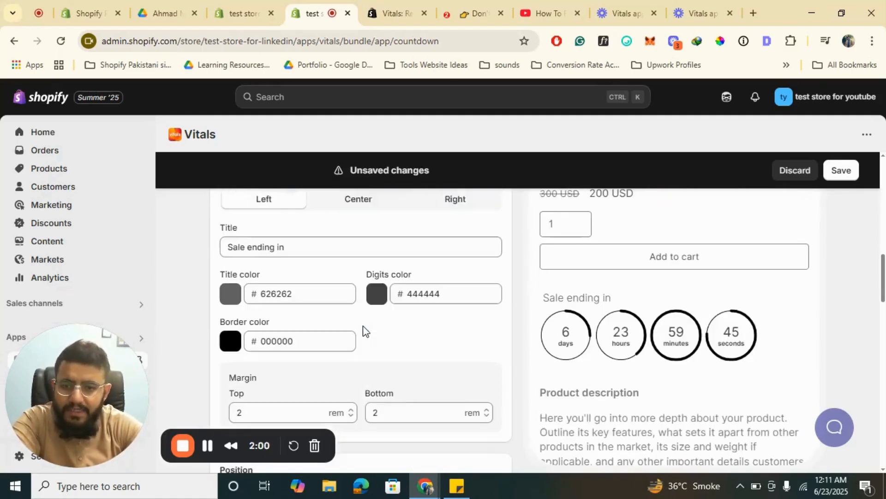
pyautogui.scroll(-7, 363, 325)
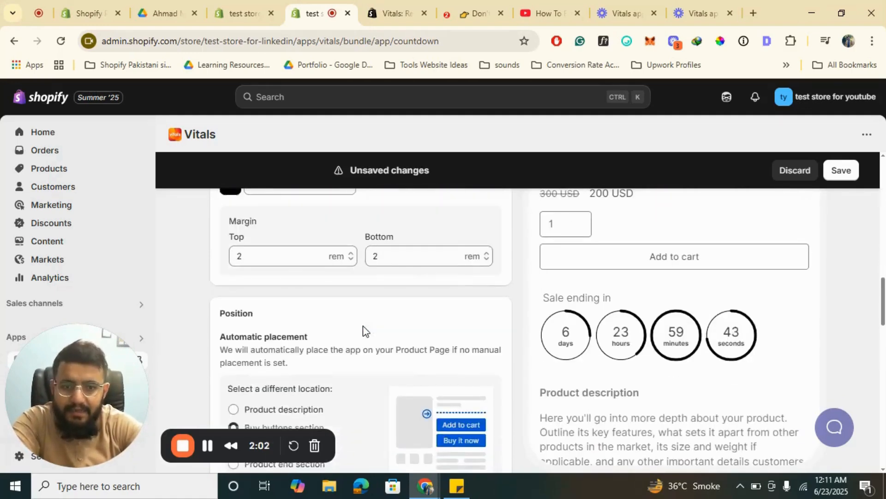
pyautogui.scroll(-6, 363, 325)
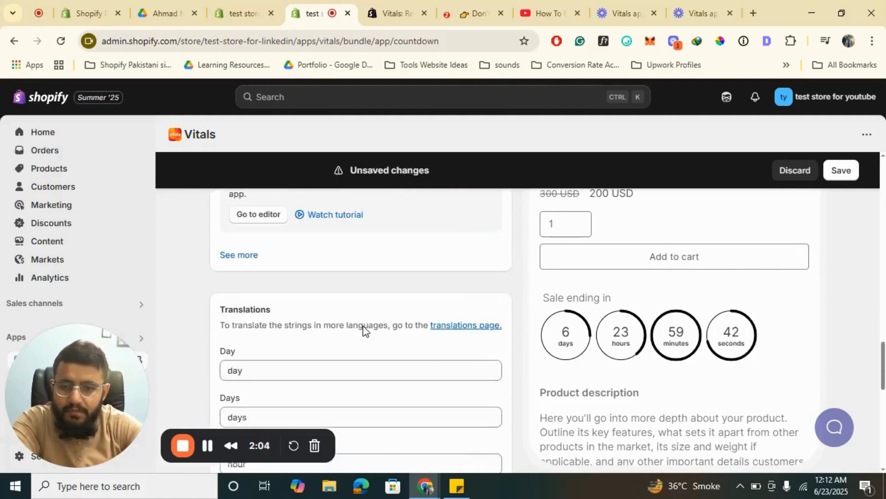
pyautogui.scroll(-7, 363, 325)
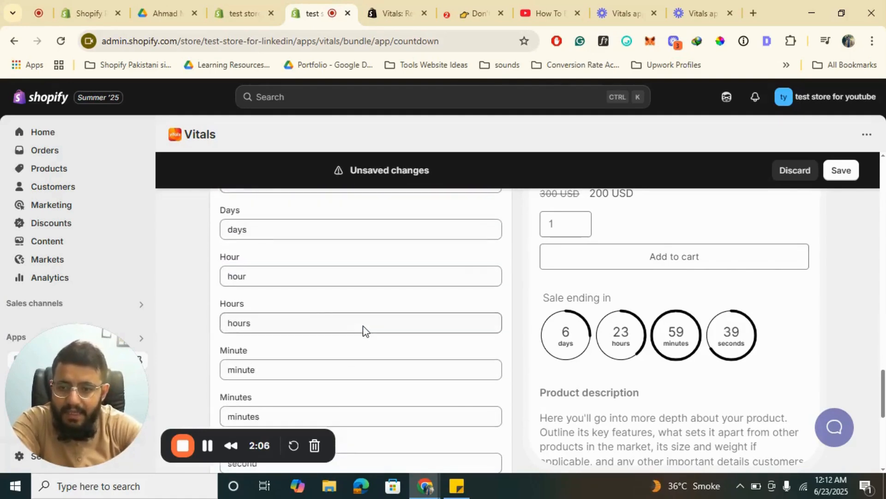
pyautogui.scroll(10, 363, 326)
pyautogui.scroll(10, 363, 325)
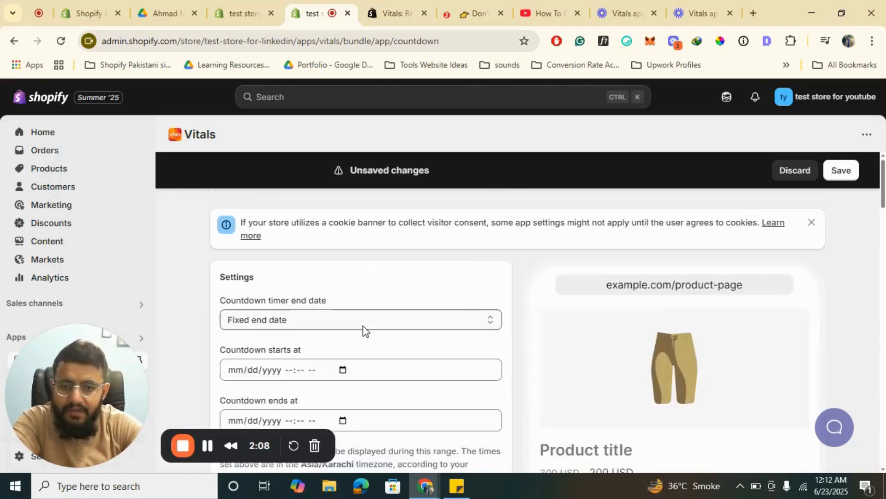
pyautogui.scroll(-3, 362, 330)
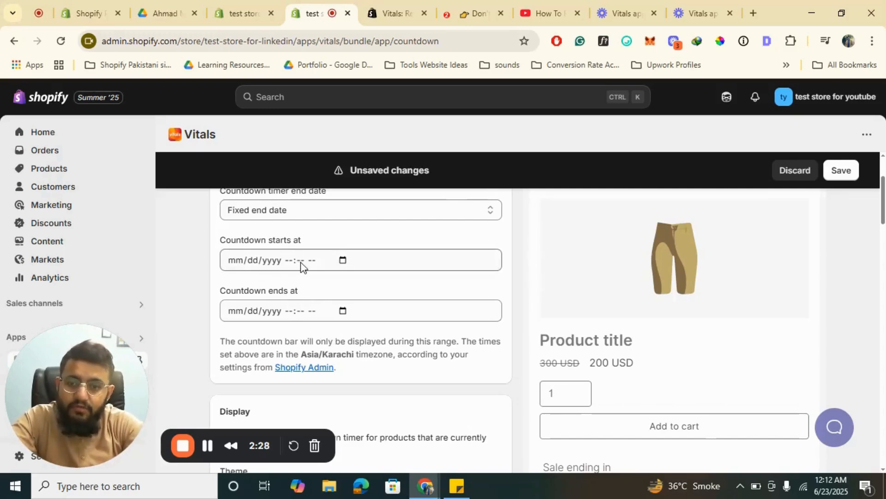
# - Save the Countdown Timer settings and return to the Conversion apps list
pyautogui.scroll(1, 301, 262)
pyautogui.scroll(3, 301, 267)
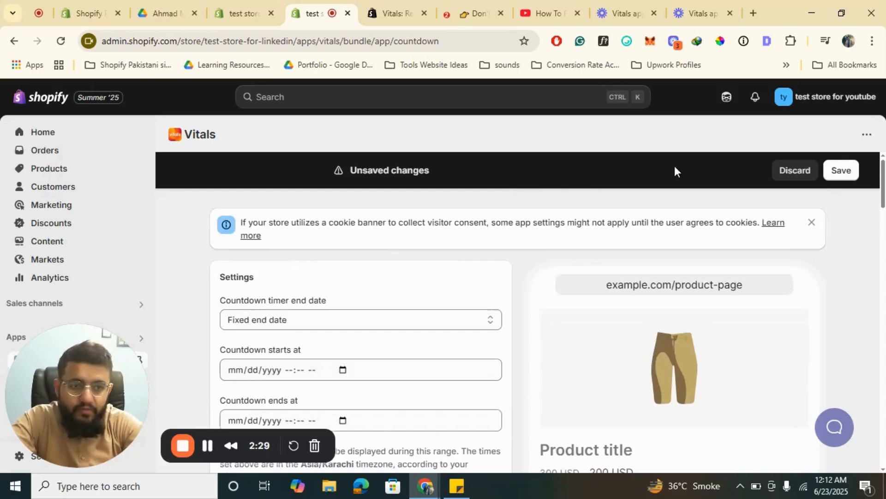
pyautogui.click(847, 174)
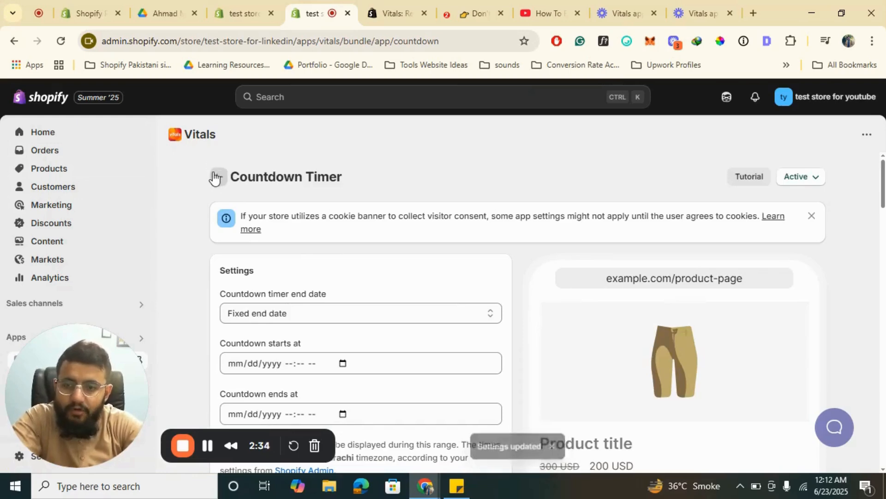
pyautogui.click(215, 179)
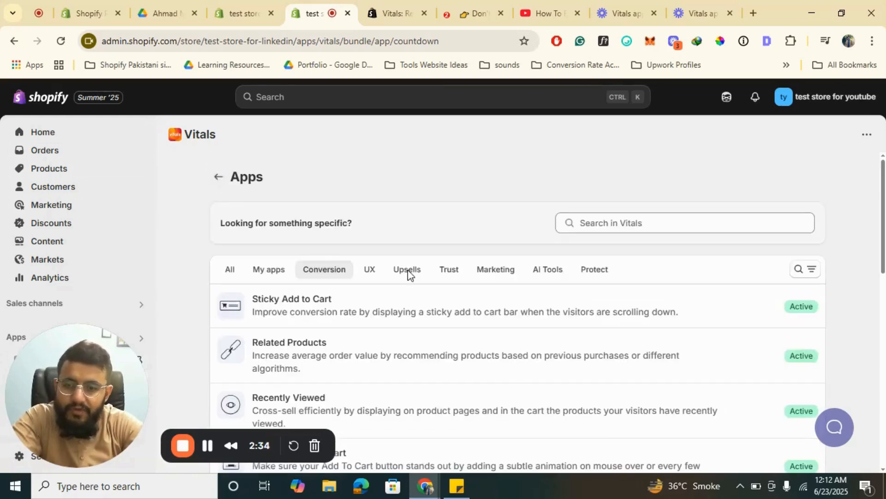
# - Find the Size Chart app among the Conversion apps and open it
pyautogui.scroll(-5, 409, 269)
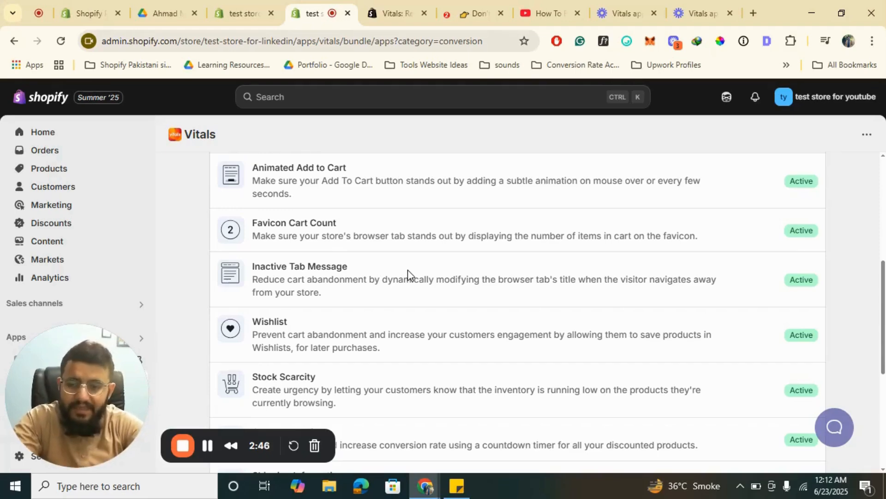
pyautogui.scroll(-4, 408, 273)
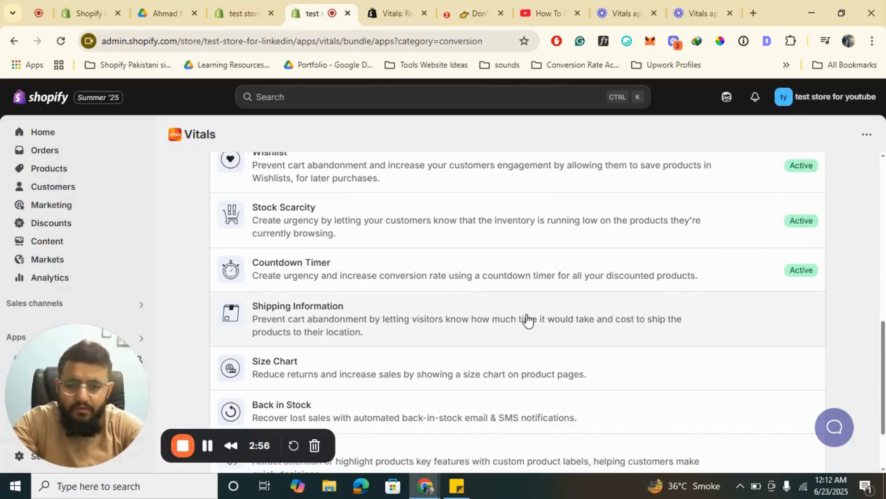
pyautogui.scroll(-2, 328, 380)
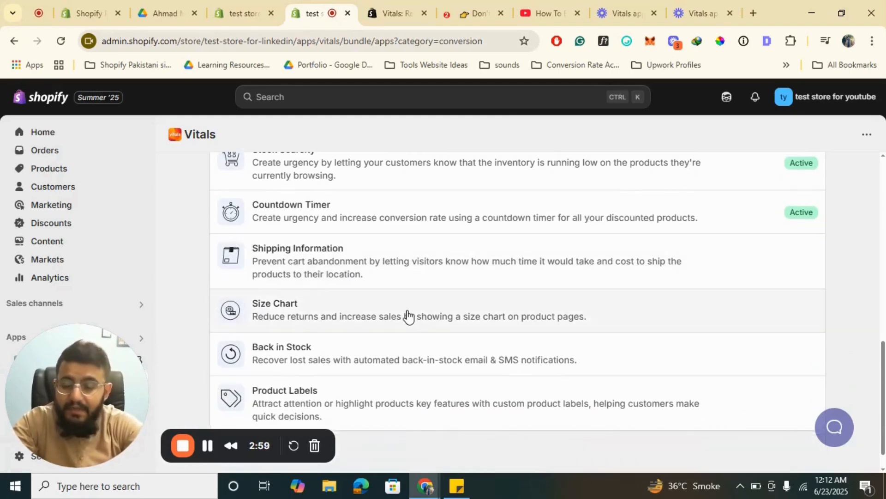
pyautogui.click(360, 319)
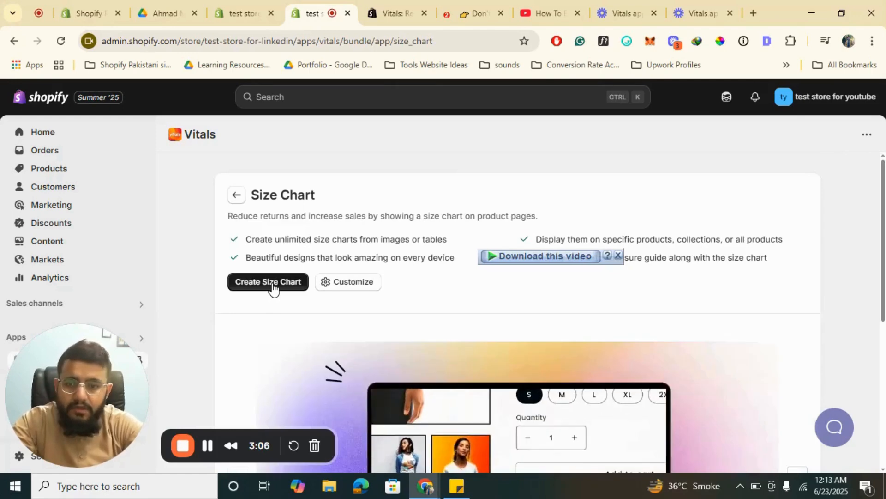
# - Start a new size chart and examine its visibility, creation method, image upload and measure guide options
pyautogui.click(273, 287)
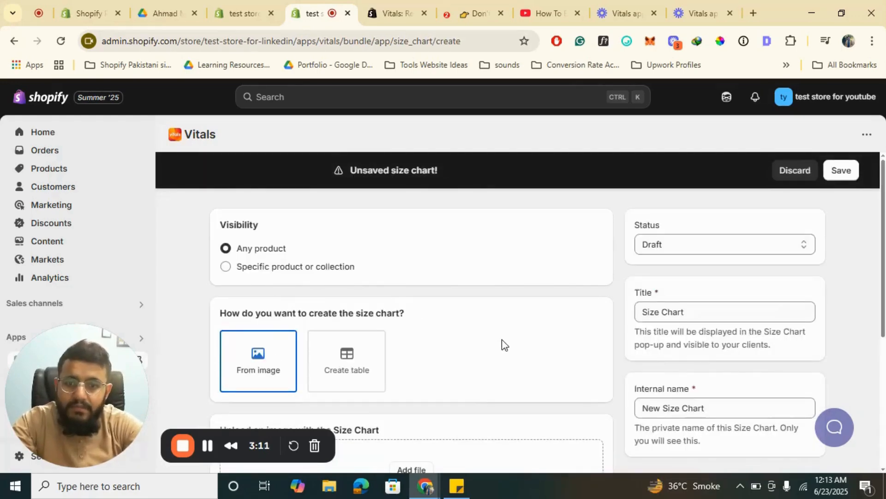
pyautogui.scroll(-2, 502, 344)
pyautogui.scroll(1, 502, 344)
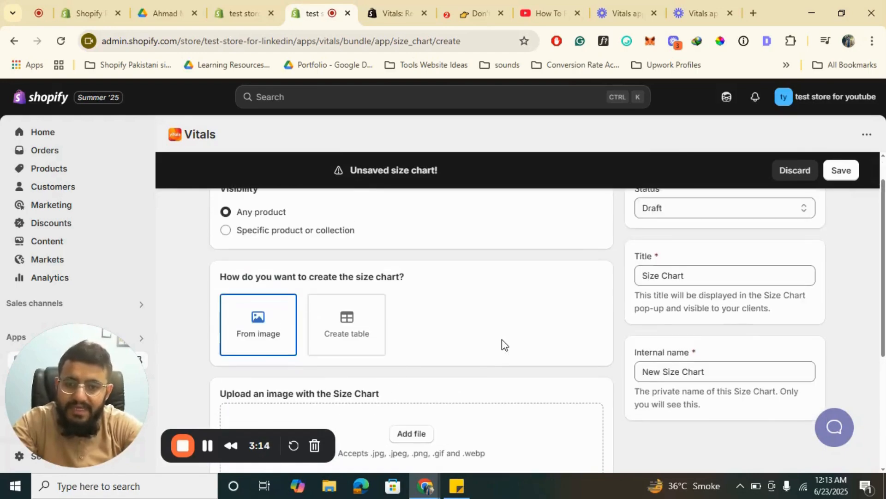
pyautogui.scroll(1, 278, 319)
pyautogui.scroll(-5, 279, 319)
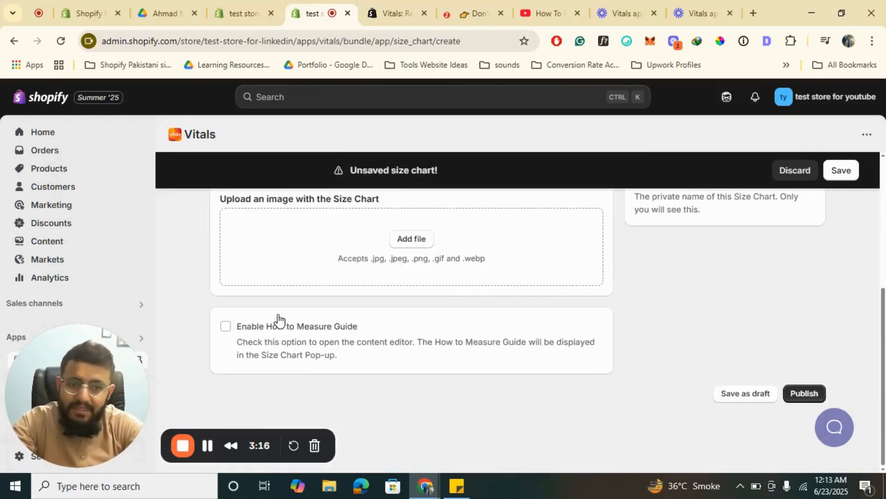
pyautogui.scroll(5, 279, 320)
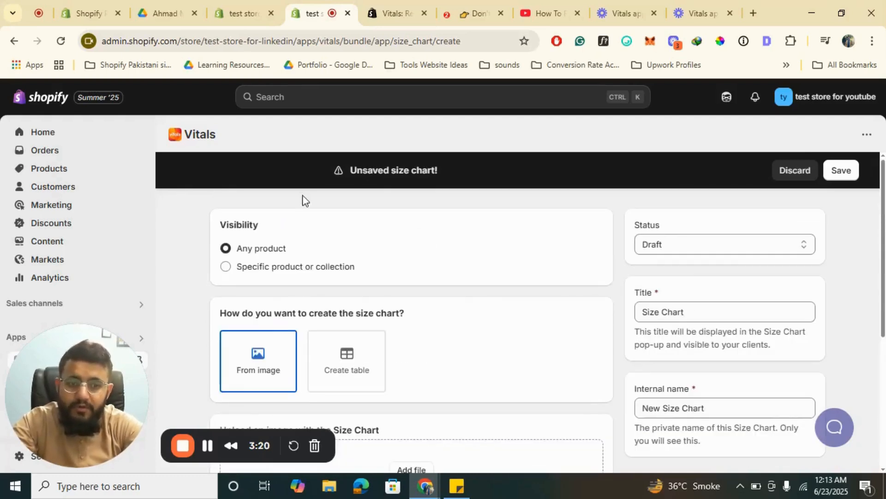
# - Discard the unsaved size chart and return to the Conversion apps list
pyautogui.click(787, 176)
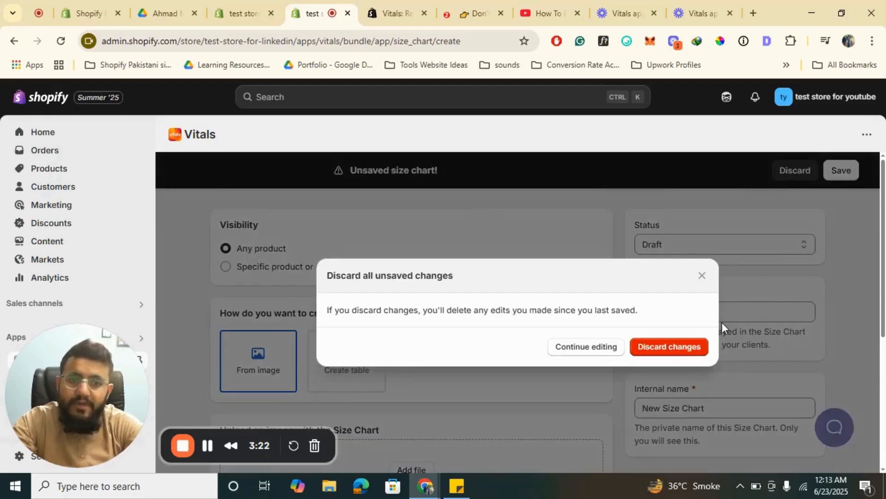
pyautogui.click(685, 347)
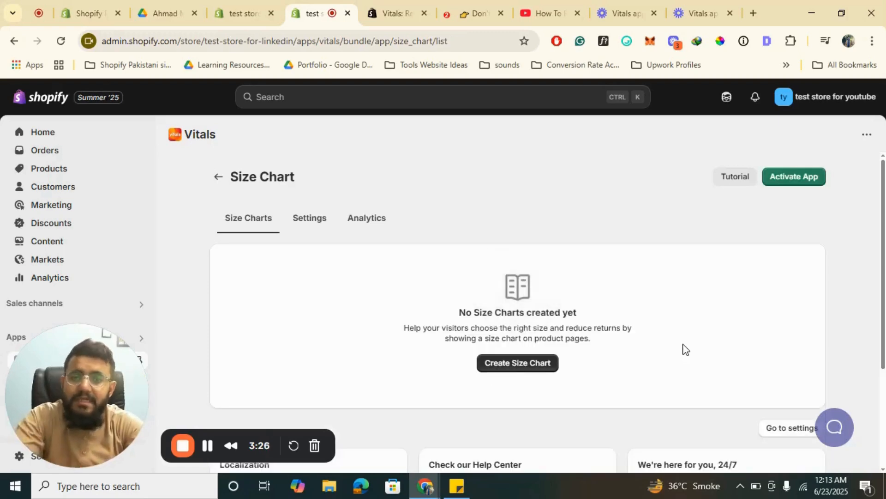
pyautogui.click(215, 178)
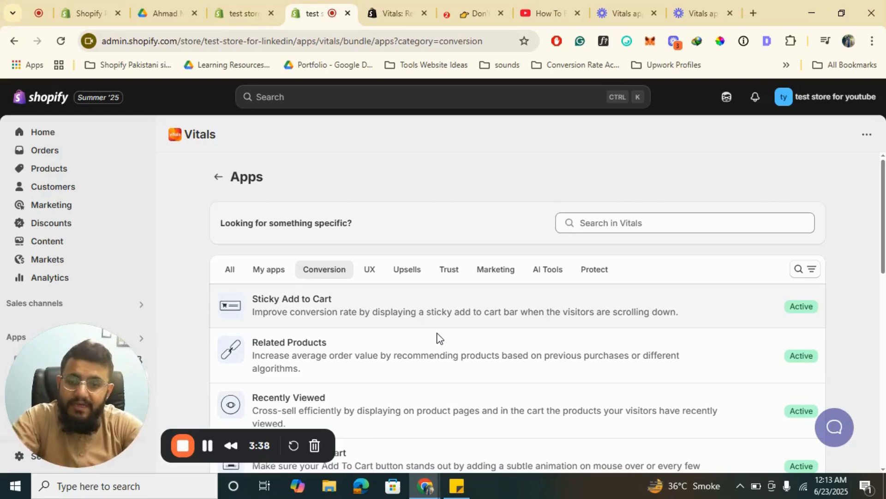
# - Look through the whole Conversion apps list, from Sticky Add to Cart down to Product Labels, checking which apps are active
pyautogui.scroll(-2, 438, 338)
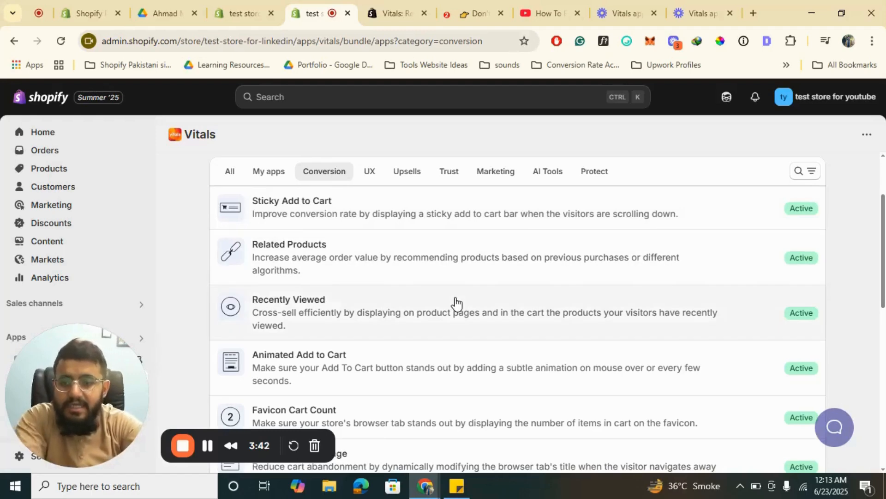
pyautogui.scroll(-1, 456, 303)
pyautogui.scroll(-2, 456, 303)
pyautogui.scroll(-3, 456, 303)
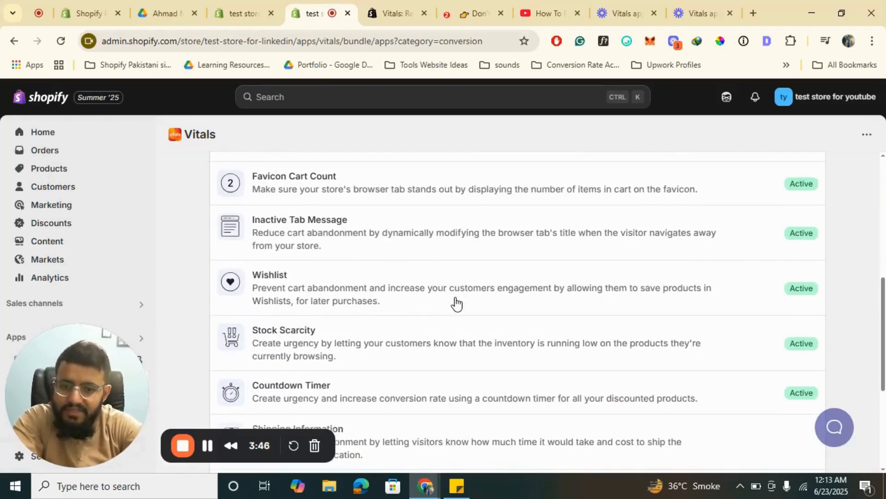
pyautogui.scroll(-2, 456, 303)
pyautogui.scroll(-2, 456, 303)
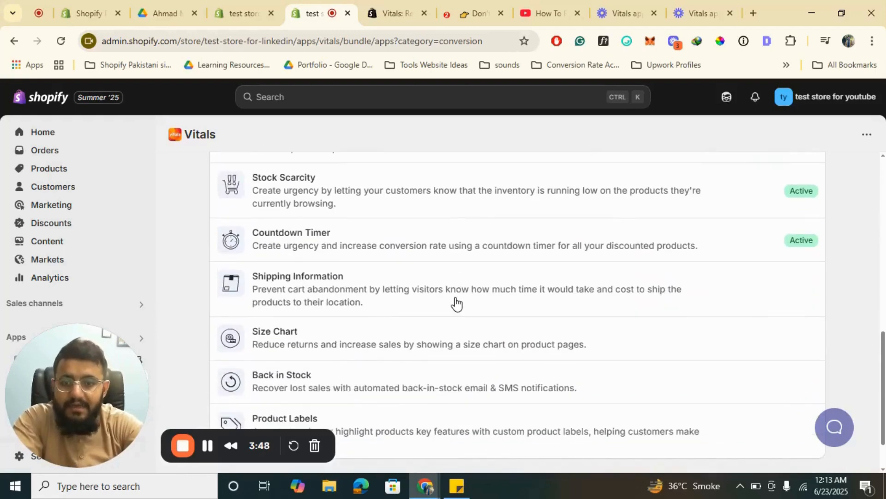
pyautogui.scroll(-1, 323, 346)
pyautogui.scroll(-1, 391, 323)
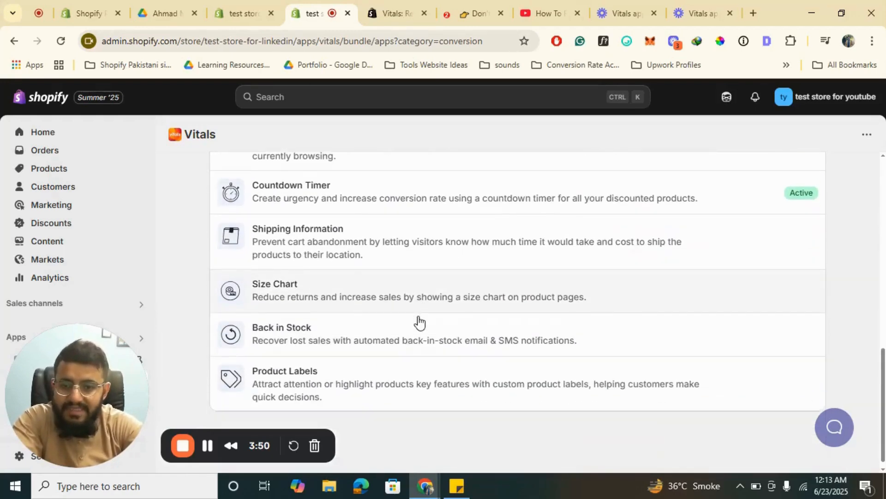
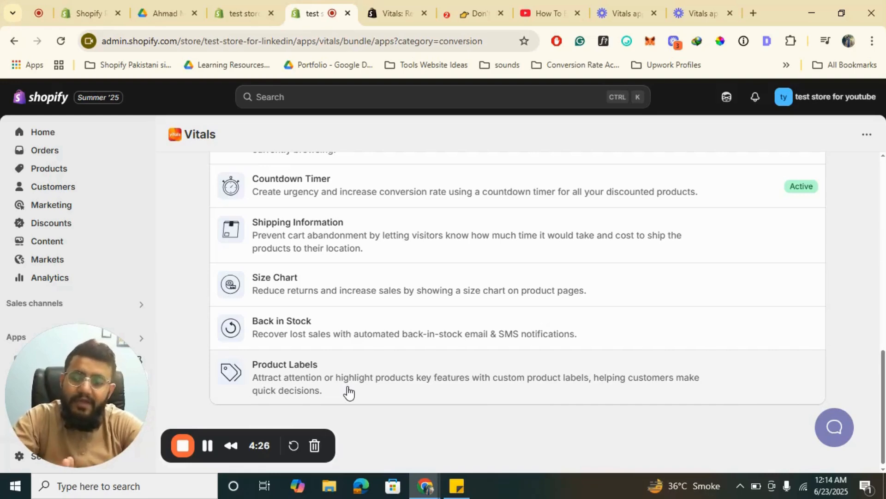
# - Activate the Product Labels app from the Conversion list and start creating a new product label
pyautogui.click(349, 392)
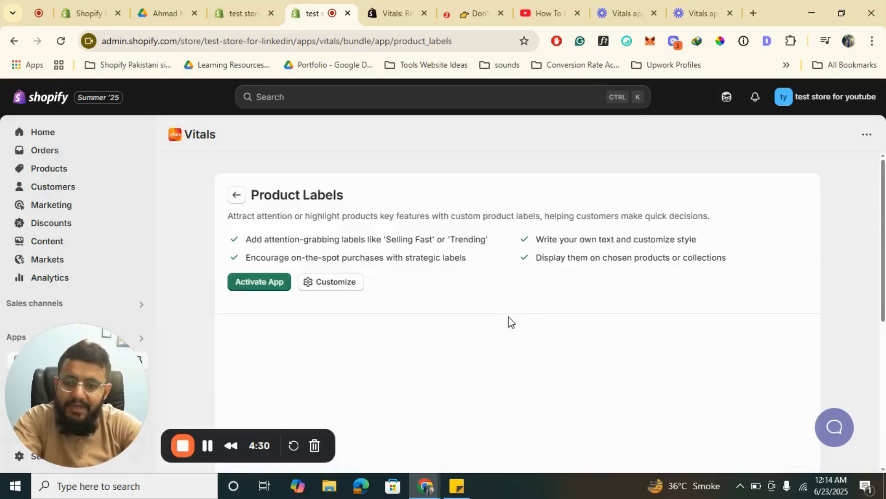
pyautogui.click(271, 283)
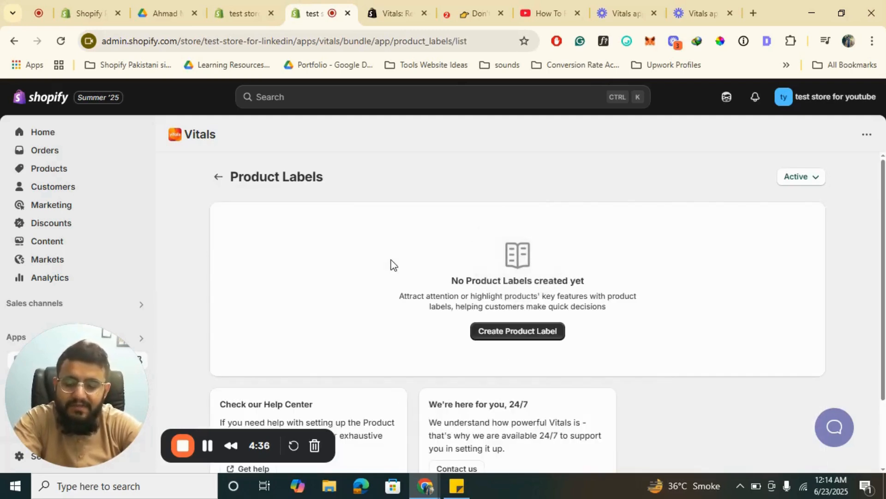
pyautogui.scroll(-1, 391, 265)
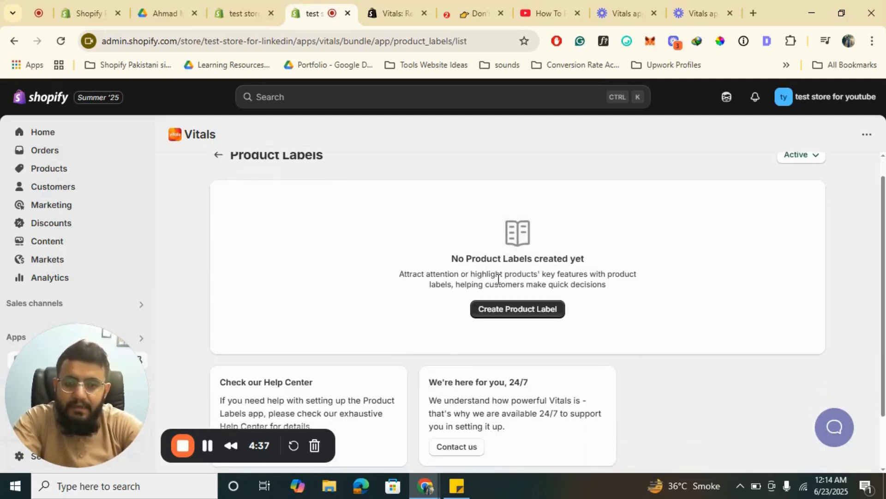
pyautogui.click(527, 318)
# - Open the casual shirts product page from the storefront's Wishlist page, and return to the product label editor
pyautogui.click(476, 13)
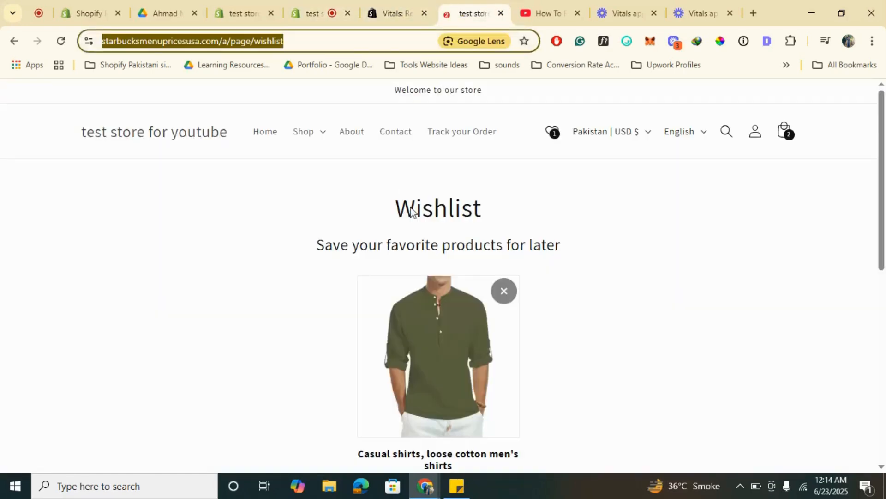
pyautogui.click(432, 342)
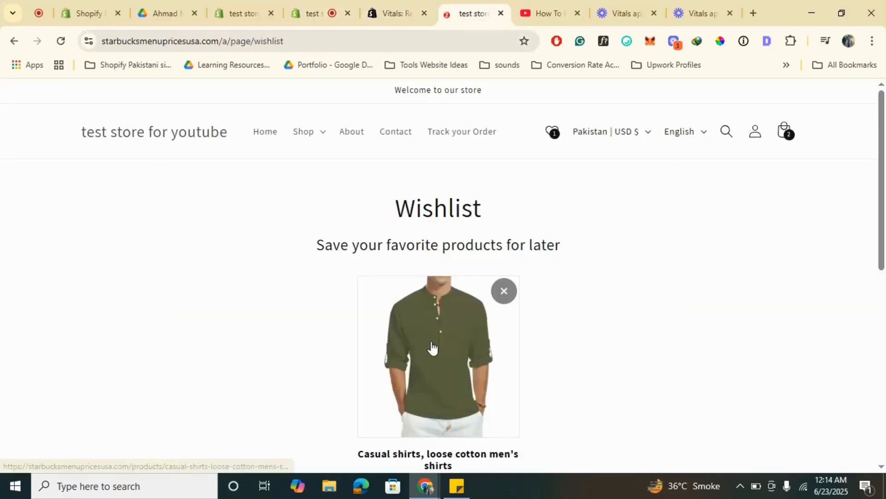
pyautogui.click(313, 6)
# - Assign the rectangular Best Seller label to the product "Casual shirts, loose cotton men's shirts" and save the label
pyautogui.scroll(-2, 353, 298)
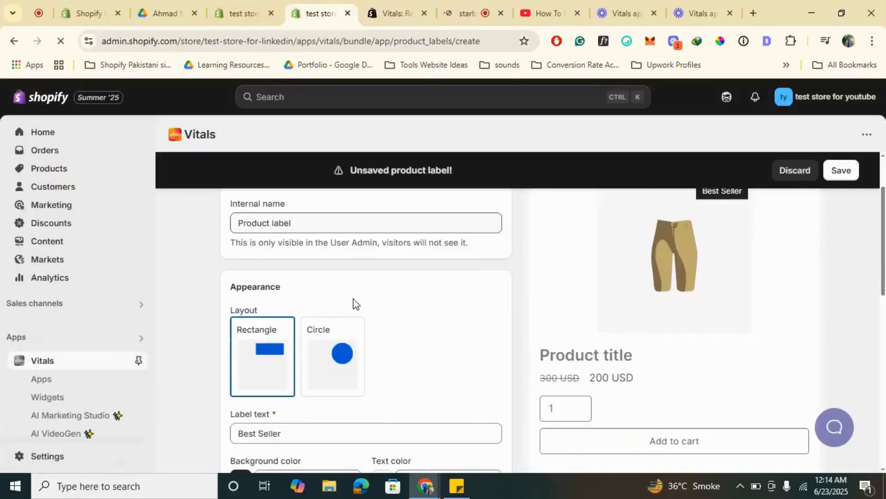
pyautogui.scroll(-4, 353, 298)
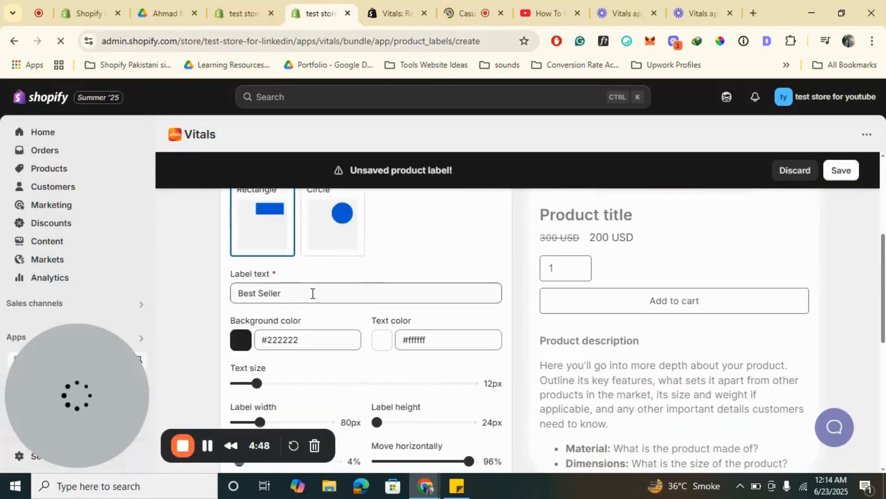
pyautogui.scroll(2, 350, 303)
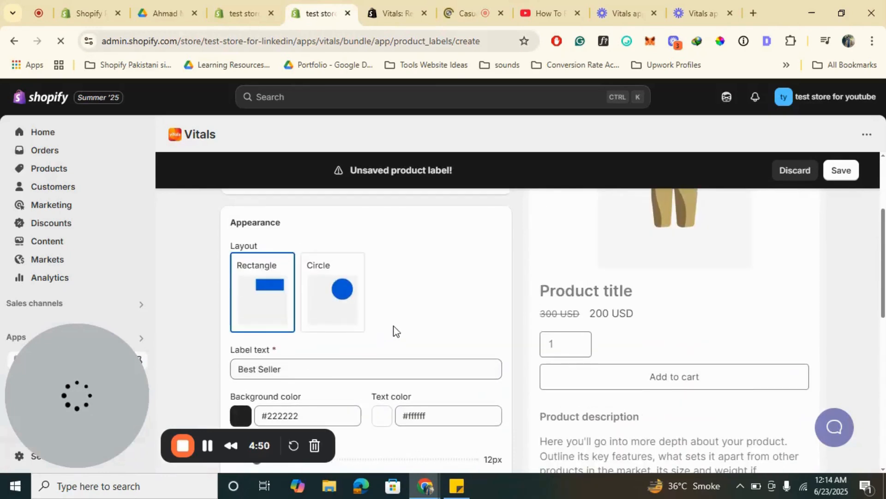
pyautogui.scroll(-8, 393, 331)
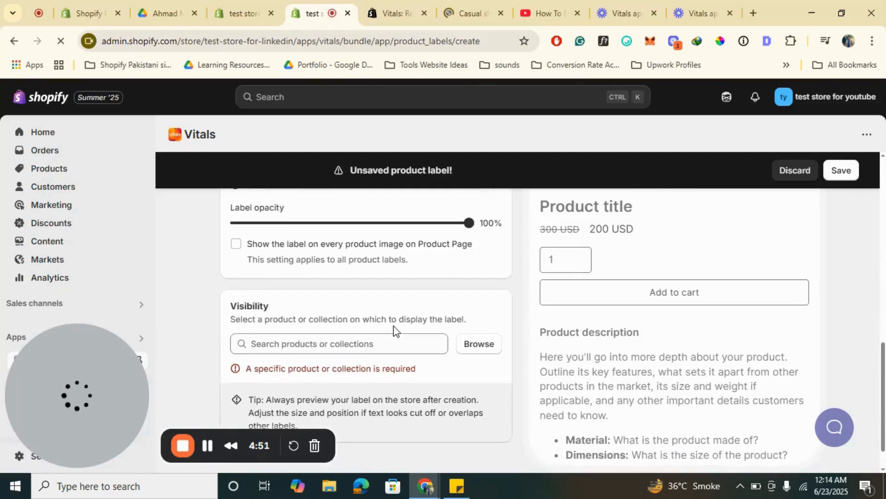
pyautogui.scroll(-1, 394, 331)
pyautogui.click(480, 320)
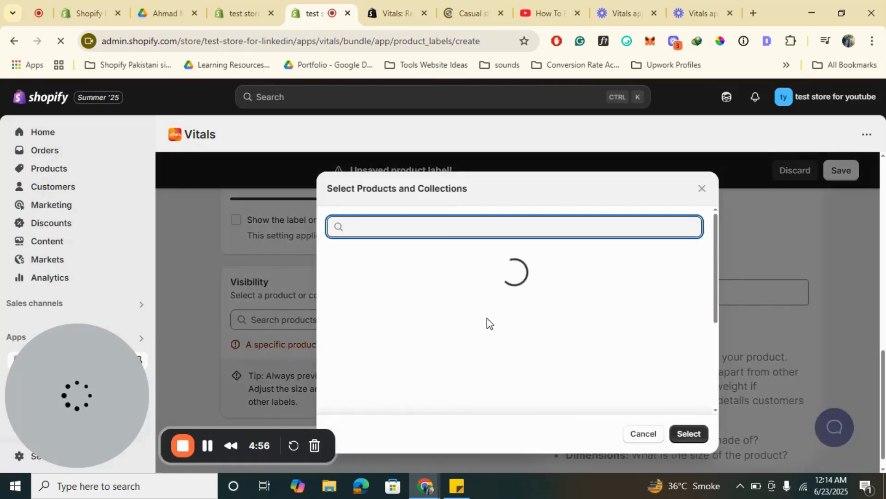
pyautogui.scroll(-10, 405, 343)
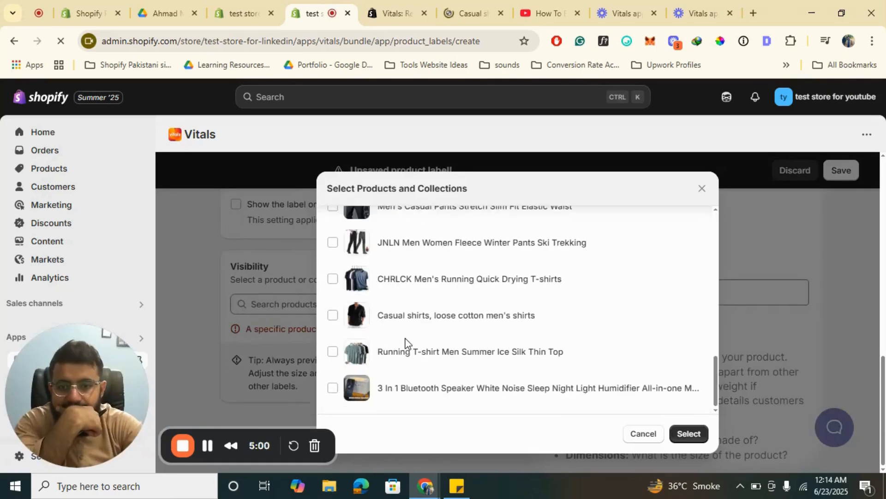
pyautogui.click(333, 315)
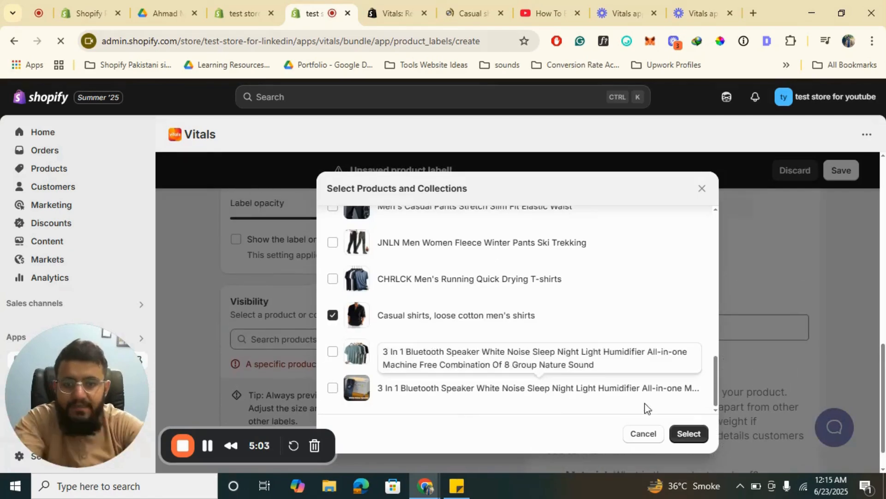
pyautogui.click(701, 434)
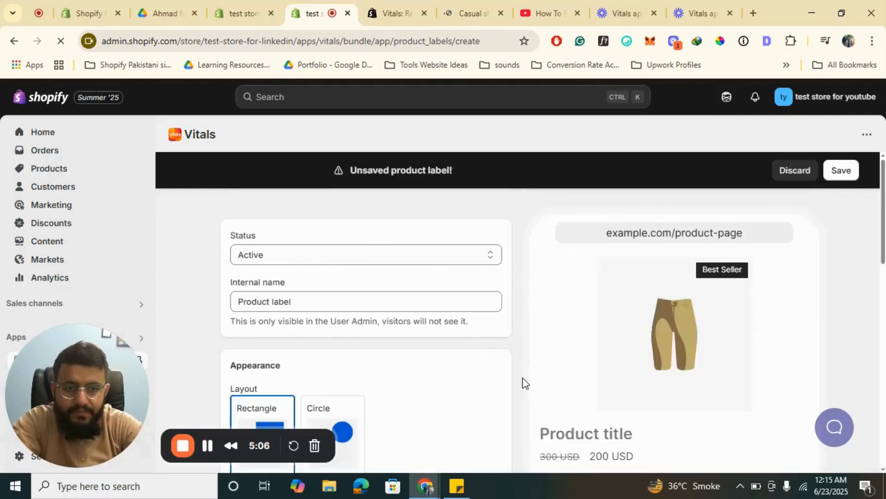
pyautogui.click(836, 166)
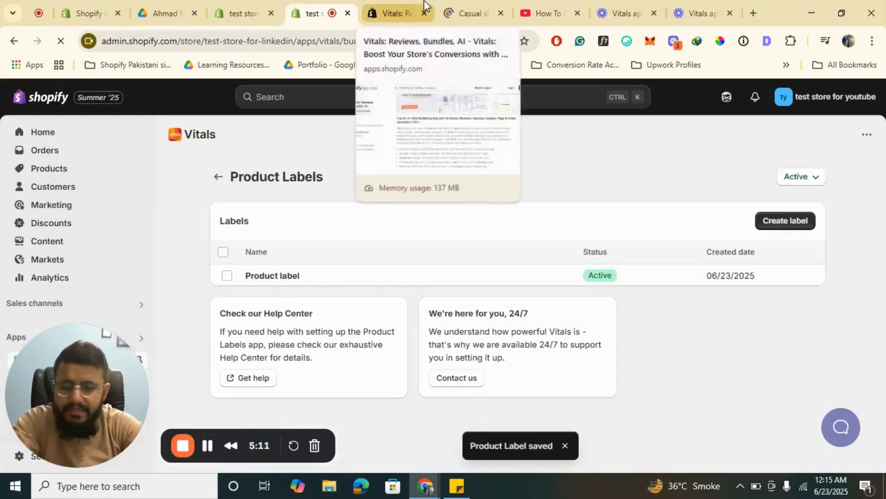
# - Return to the Conversion apps list, look through it and switch to the UX apps
pyautogui.click(219, 178)
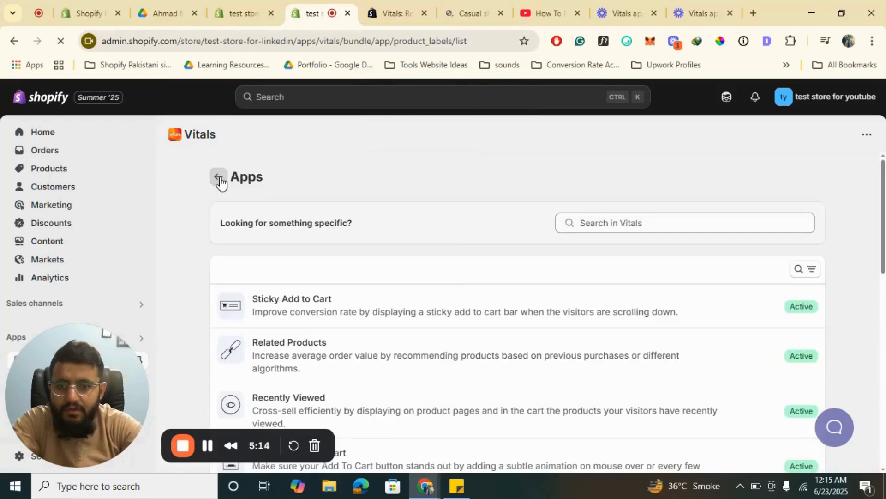
pyautogui.scroll(-5, 384, 282)
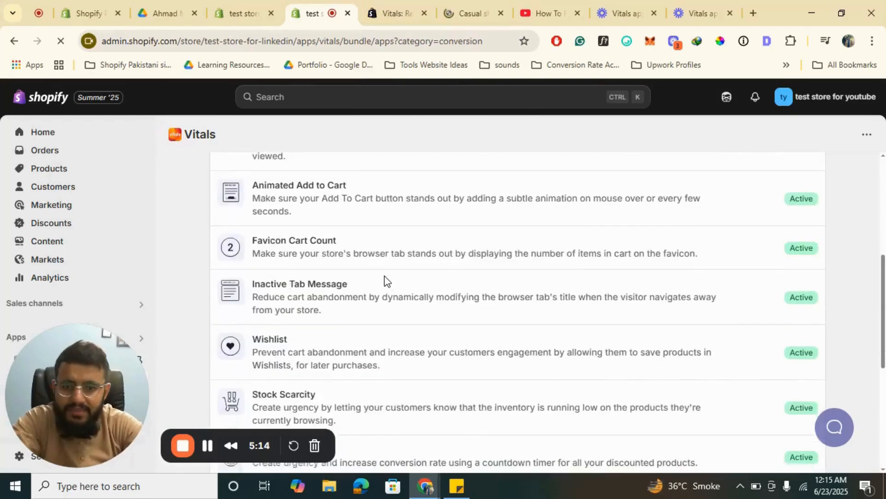
pyautogui.scroll(-5, 384, 281)
pyautogui.scroll(10, 384, 281)
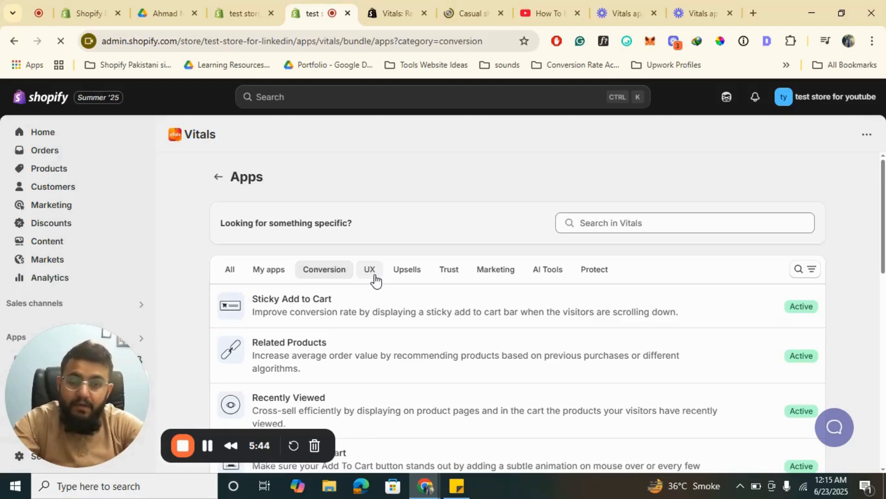
pyautogui.click(375, 276)
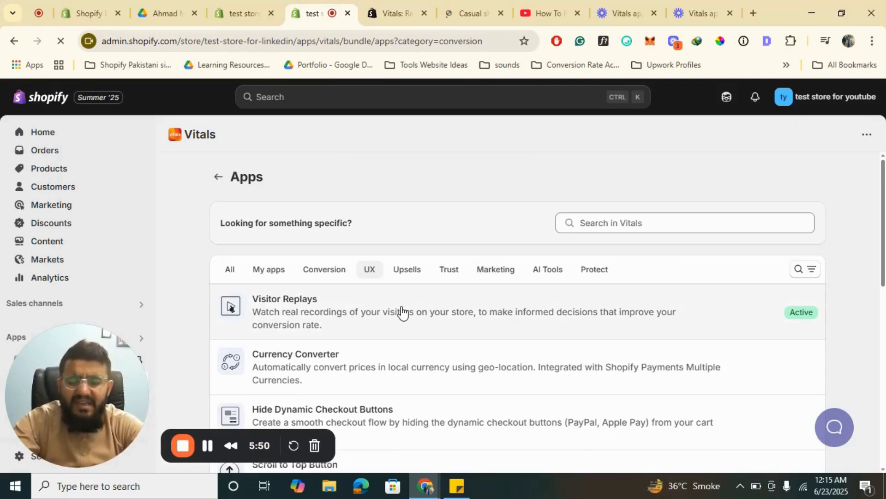
# - Play the recorded visitor session in the Visitor Replays app and return to the UX apps list
pyautogui.click(376, 313)
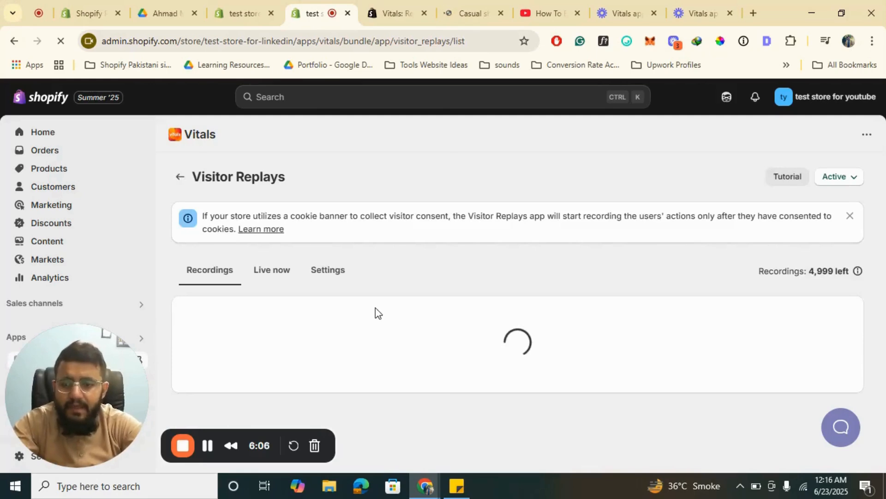
pyautogui.scroll(-1, 375, 307)
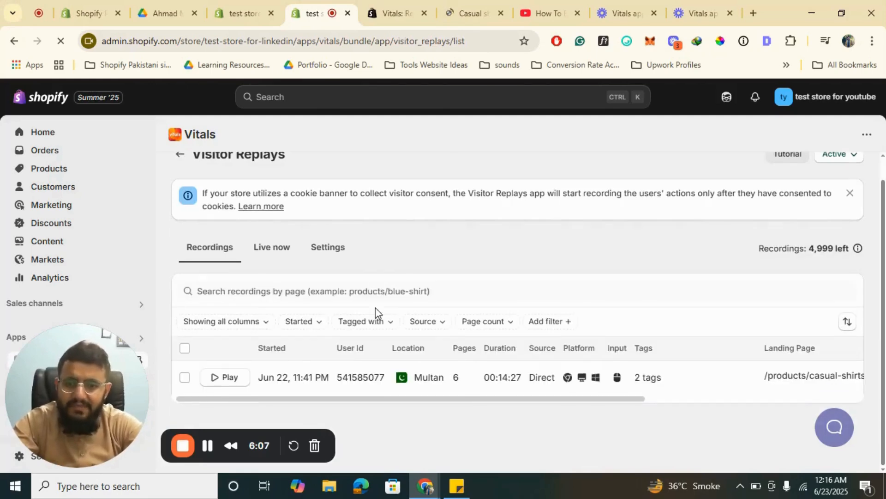
pyautogui.click(220, 384)
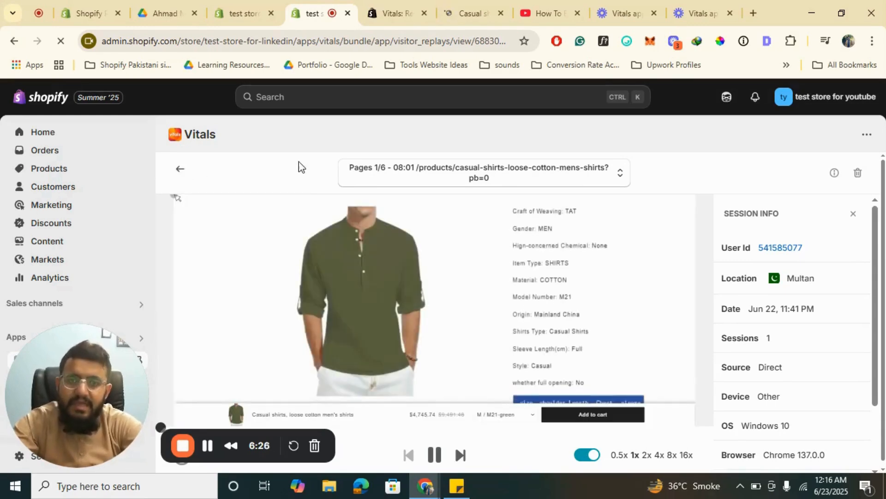
pyautogui.click(181, 169)
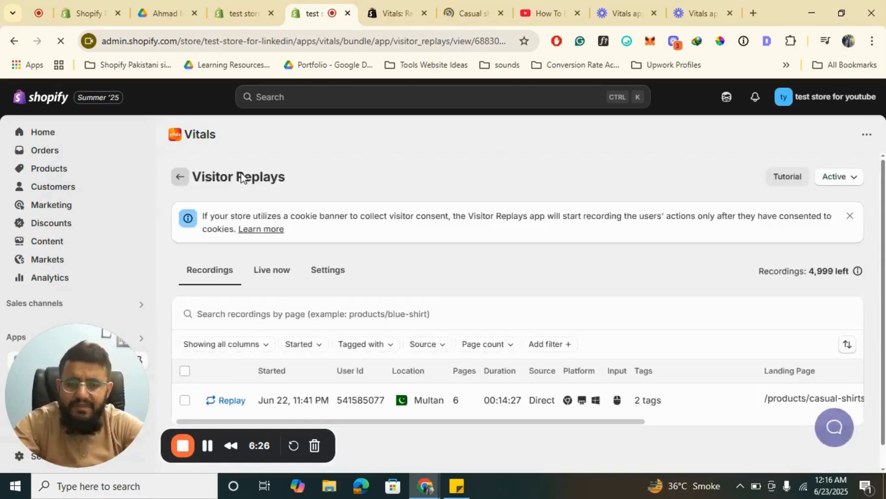
pyautogui.click(179, 177)
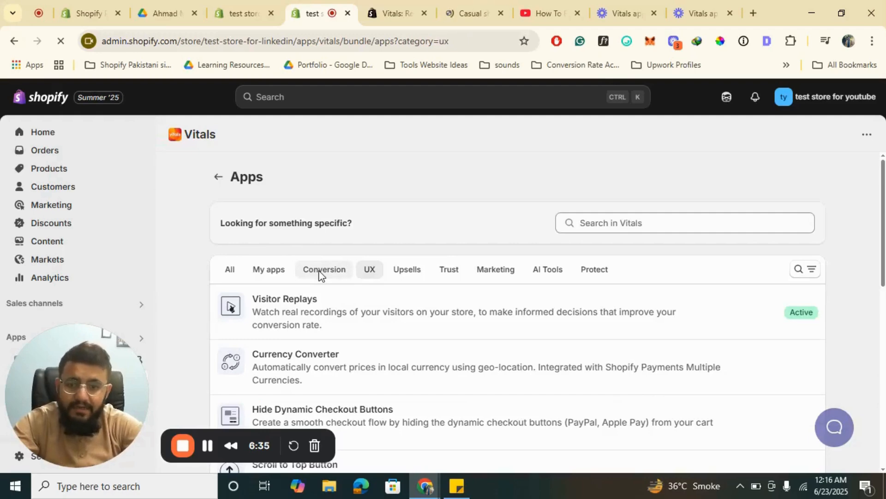
# - Read the reasons given in the Hide Dynamic Checkout Buttons app and return to the UX apps list
pyautogui.scroll(-2, 322, 276)
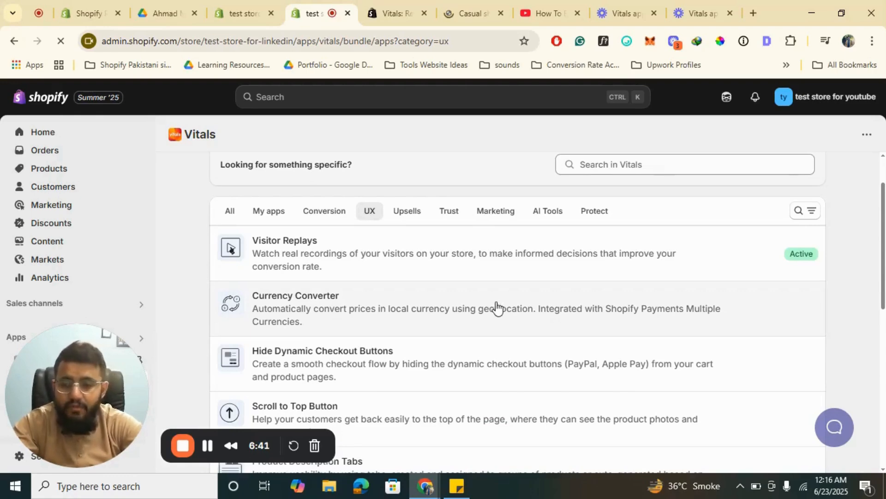
pyautogui.scroll(-1, 497, 307)
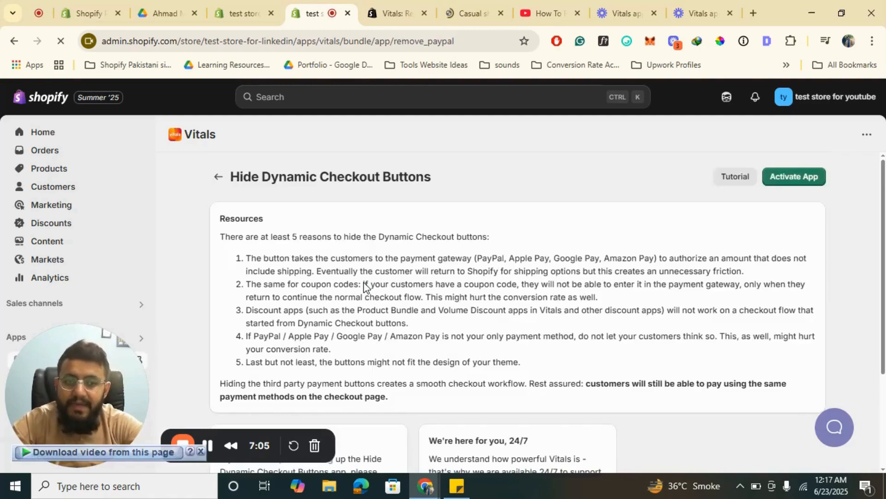
pyautogui.scroll(-3, 365, 287)
pyautogui.scroll(3, 363, 287)
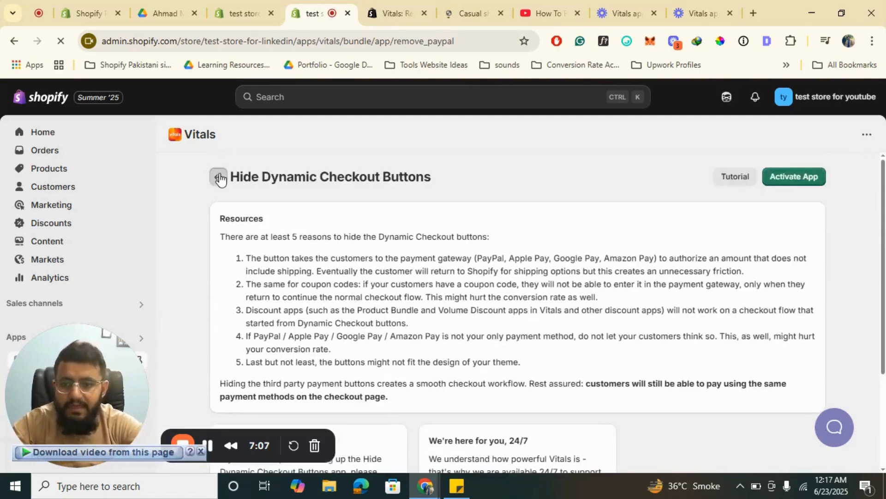
pyautogui.click(220, 178)
# - Find the Scroll to Top Button app among the UX apps and activate it
pyautogui.scroll(-3, 365, 300)
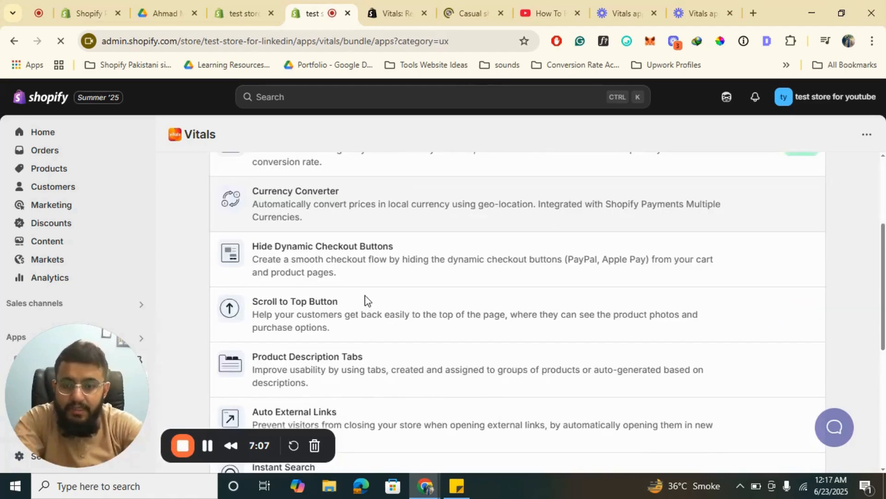
pyautogui.scroll(-3, 364, 300)
pyautogui.scroll(1, 365, 301)
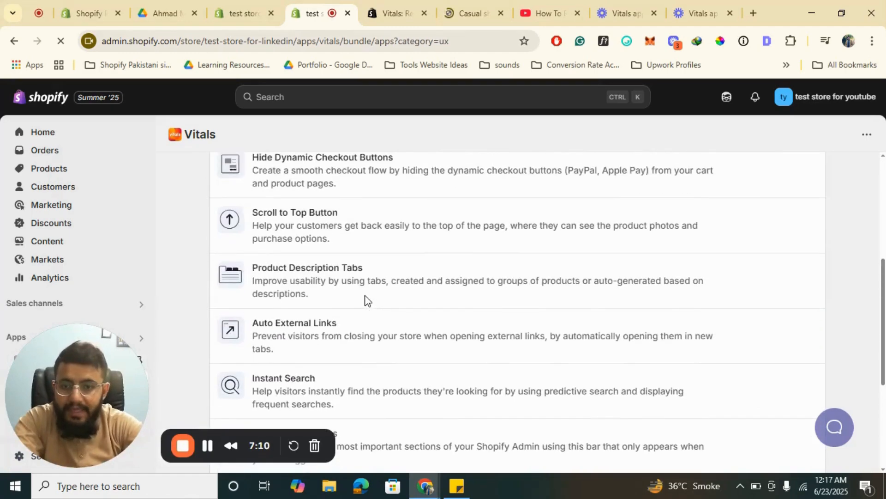
pyautogui.click(288, 220)
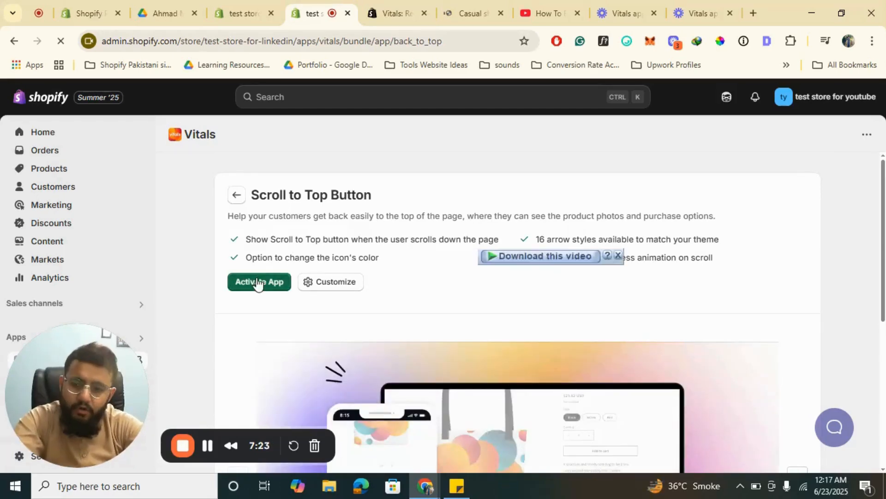
pyautogui.click(257, 282)
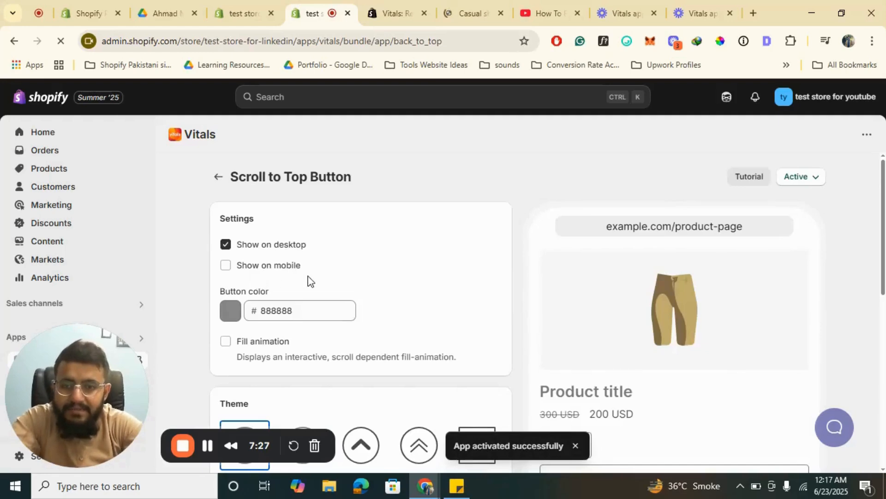
# - Look through the Scroll to Top Button settings and themes, enable showing it on mobile and save the change
pyautogui.scroll(-2, 391, 286)
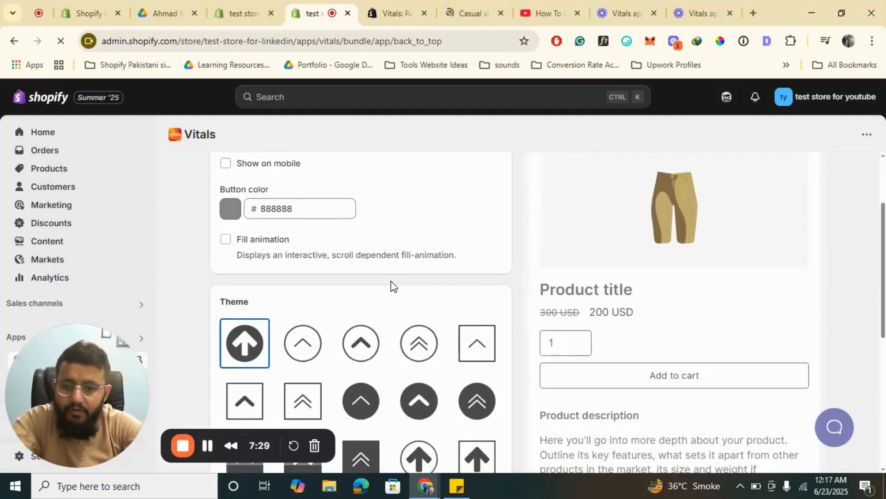
pyautogui.scroll(-2, 416, 327)
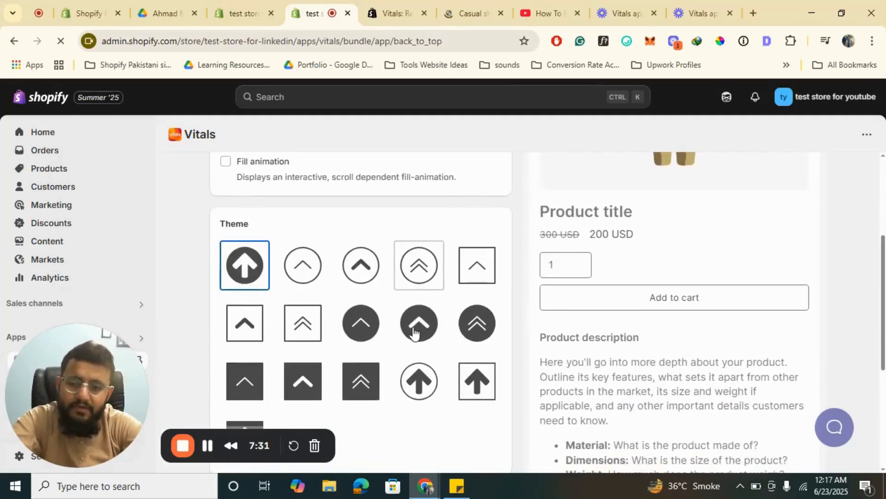
pyautogui.scroll(3, 414, 332)
pyautogui.scroll(1, 413, 332)
pyautogui.scroll(-2, 414, 332)
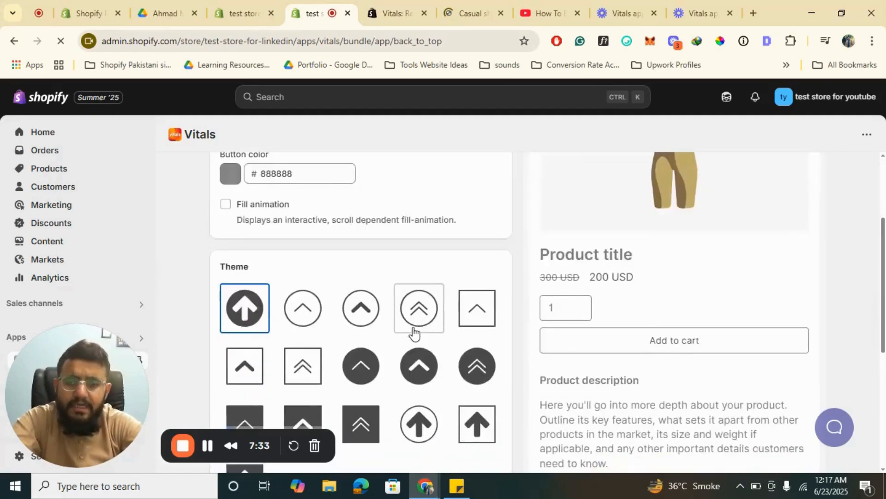
pyautogui.scroll(3, 413, 332)
pyautogui.click(263, 264)
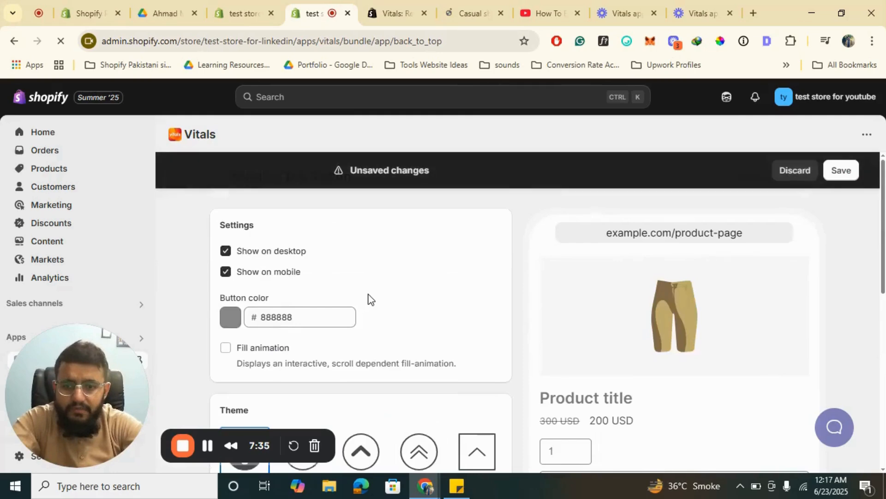
pyautogui.scroll(-6, 368, 298)
pyautogui.scroll(4, 368, 297)
pyautogui.scroll(4, 368, 295)
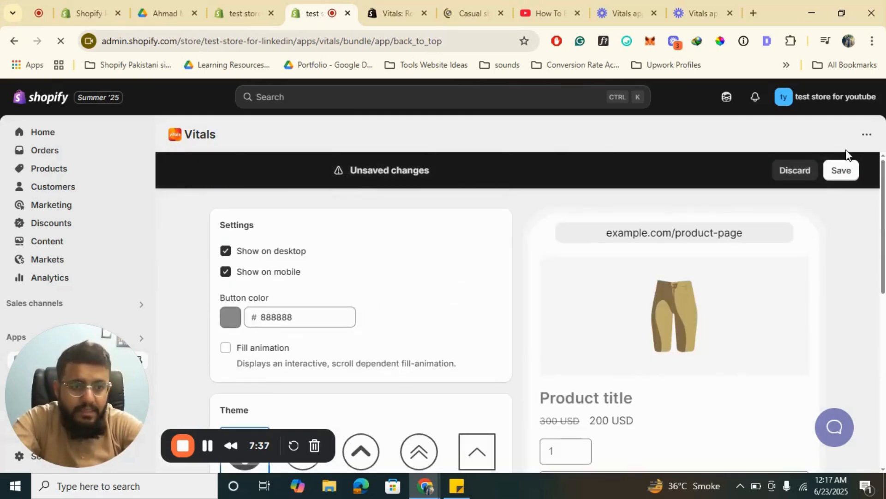
pyautogui.click(842, 170)
# - Enable the fill animation for the Scroll to Top Button and save the settings
pyautogui.scroll(-6, 460, 338)
pyautogui.scroll(4, 460, 338)
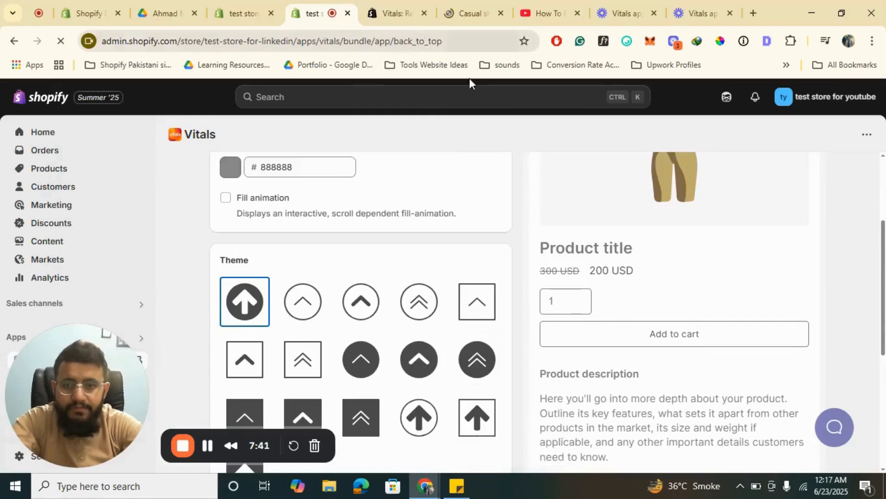
pyautogui.click(247, 199)
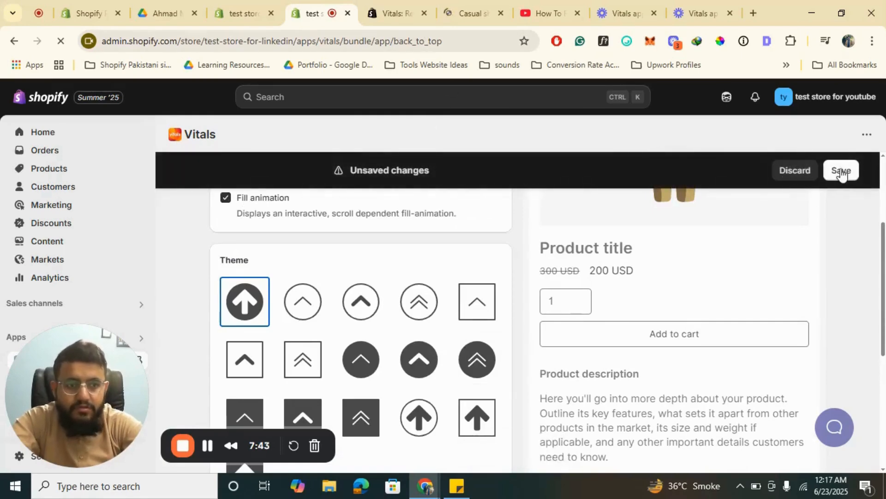
pyautogui.click(842, 170)
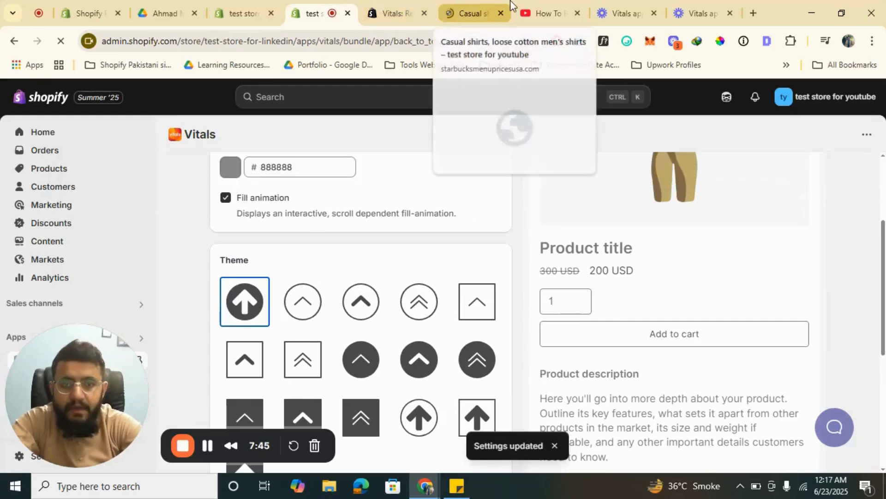
# - Switch to the live storefront and open the test store's home page
pyautogui.click(457, 14)
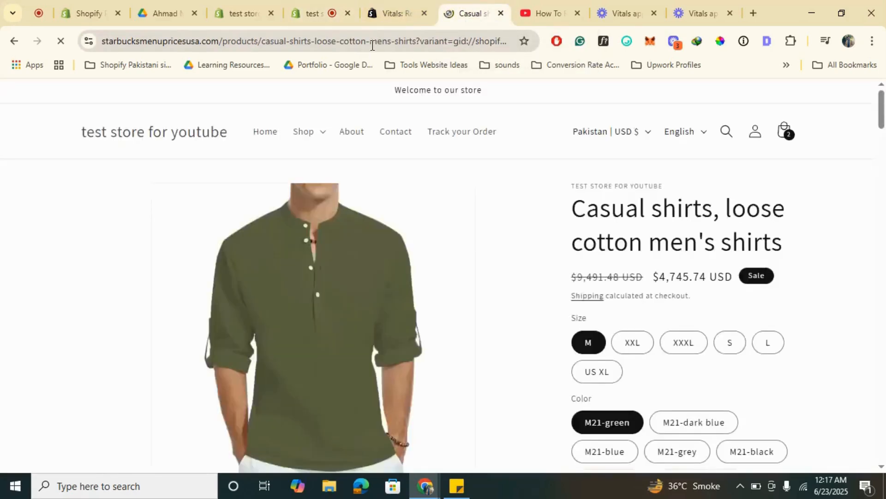
pyautogui.moveTo(417, 40); pyautogui.dragTo(705, 122)
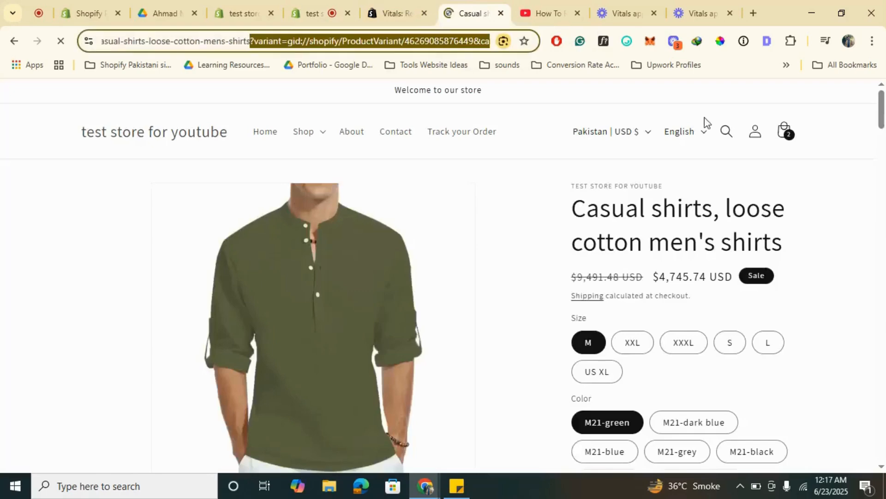
pyautogui.press('BackSpace')
pyautogui.click(705, 122)
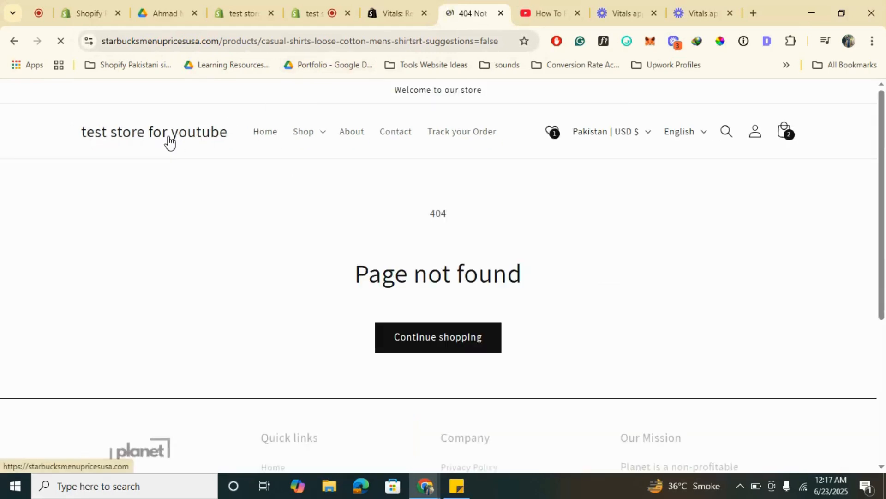
pyautogui.click(170, 142)
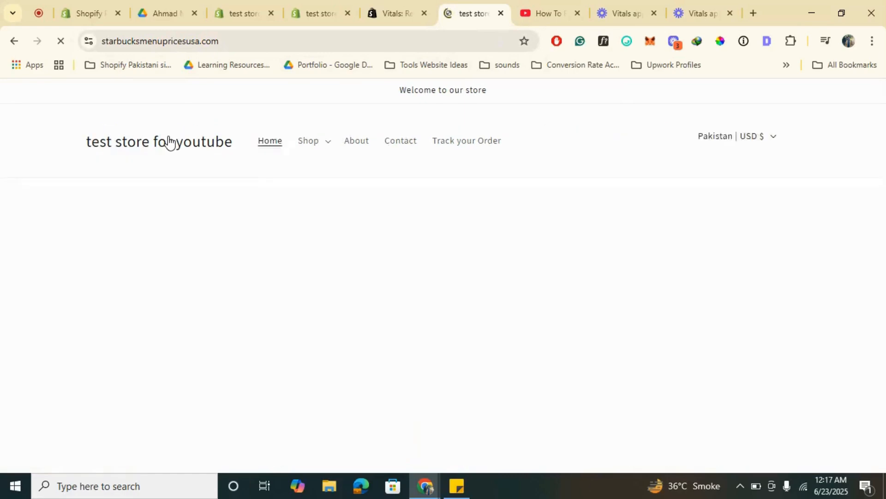
# - Test the scroll-to-top button twice from the footer of the storefront's home page
pyautogui.scroll(-1, 387, 220)
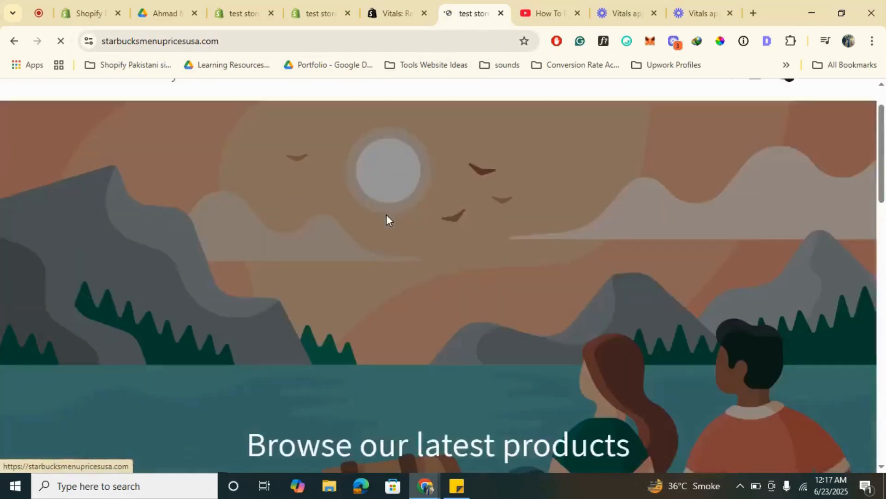
pyautogui.scroll(-10, 386, 219)
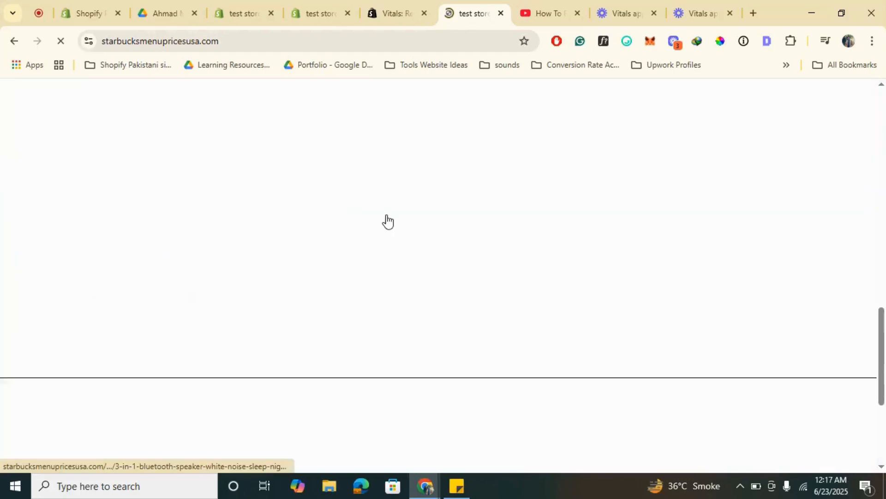
pyautogui.scroll(-7, 388, 221)
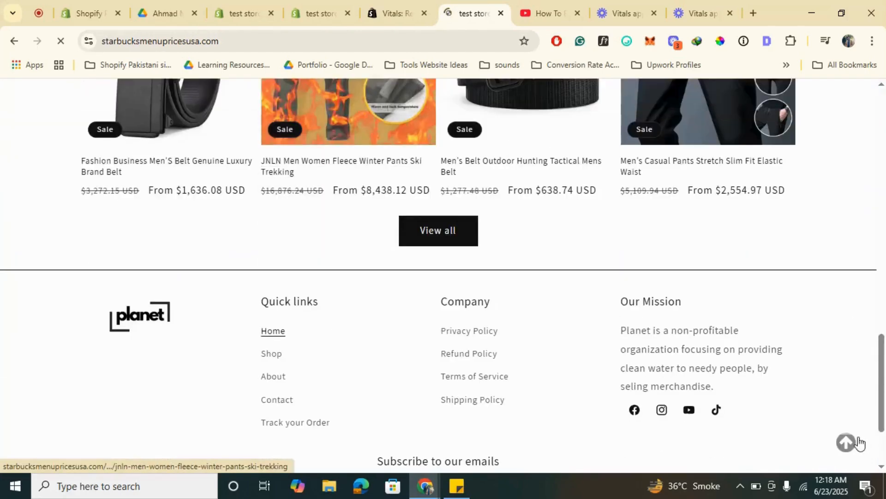
pyautogui.scroll(-2, 608, 364)
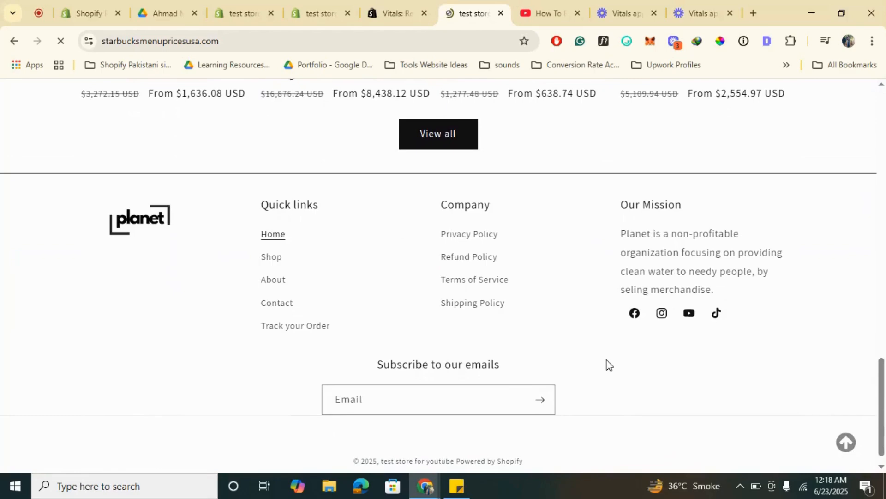
pyautogui.click(847, 444)
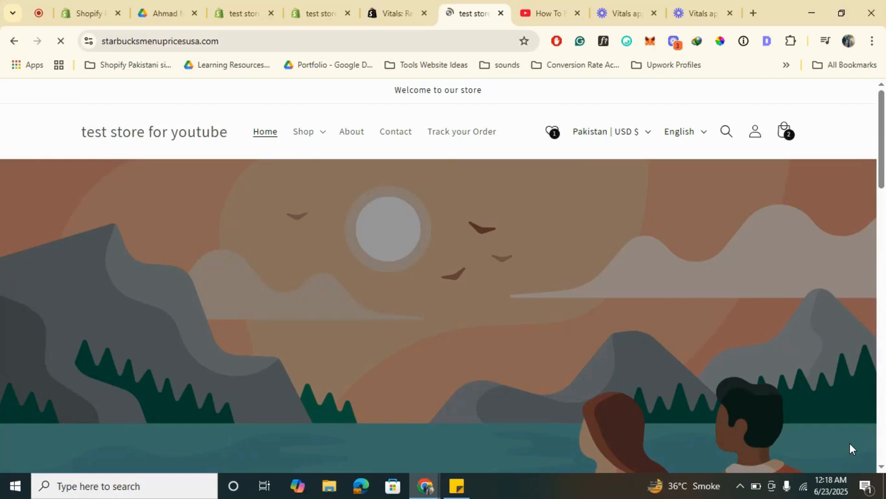
pyautogui.scroll(-20, 741, 436)
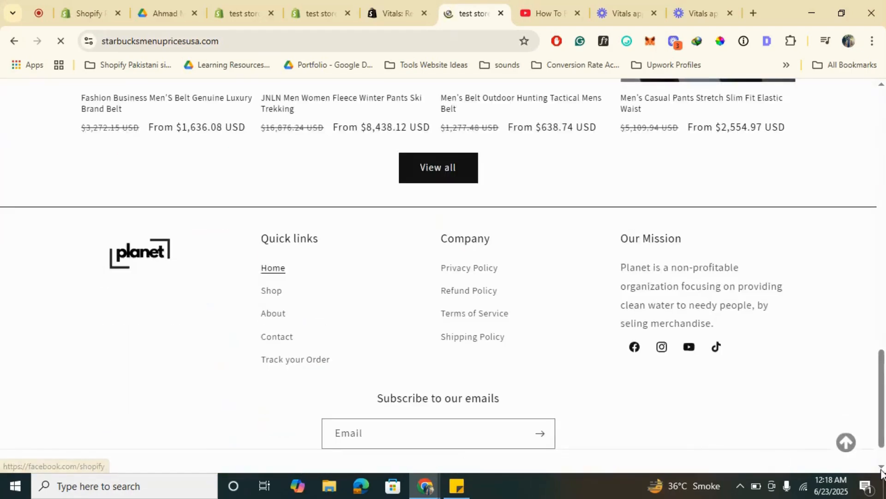
pyautogui.click(845, 442)
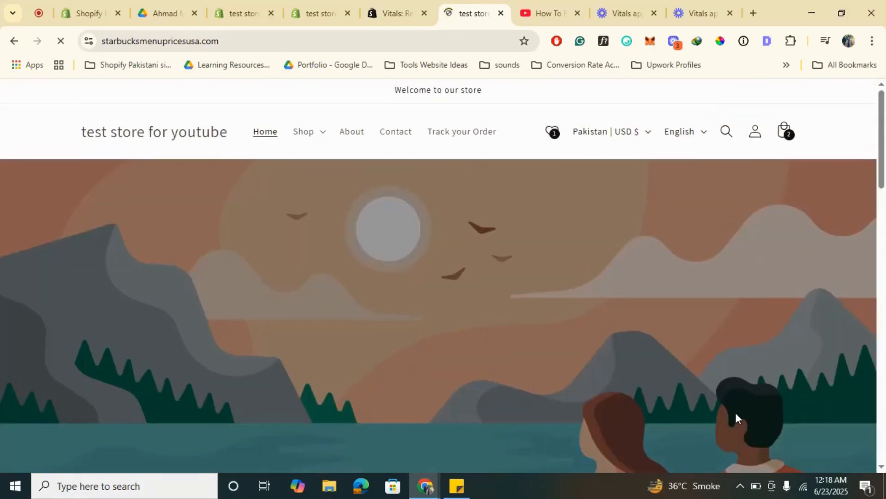
# - Return to the UX apps list in Vitals, open Auto External Links and enable it
pyautogui.click(325, 4)
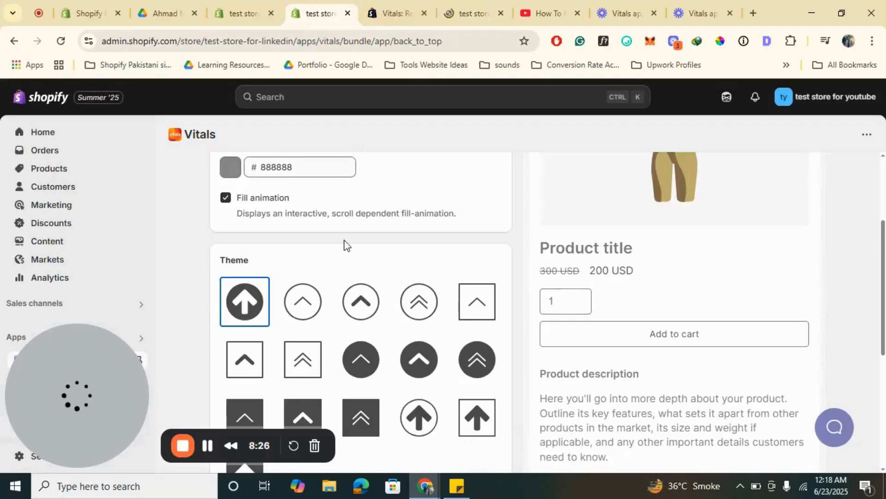
pyautogui.scroll(3, 276, 217)
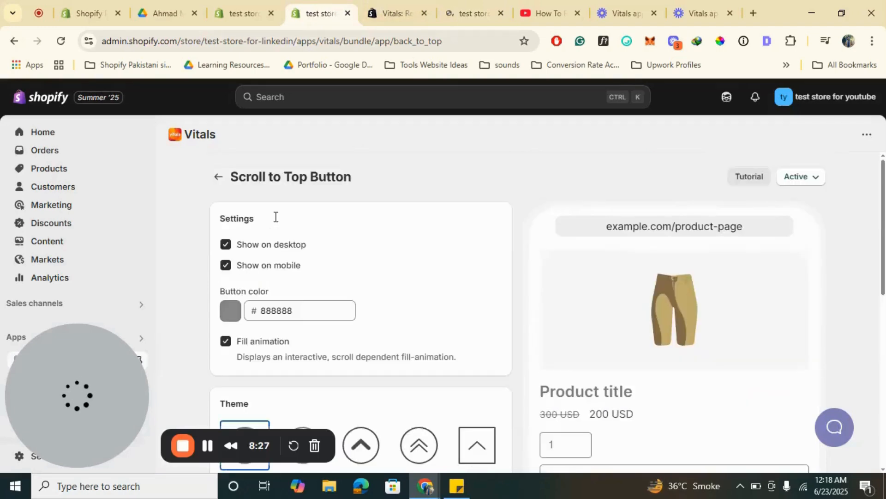
pyautogui.click(218, 176)
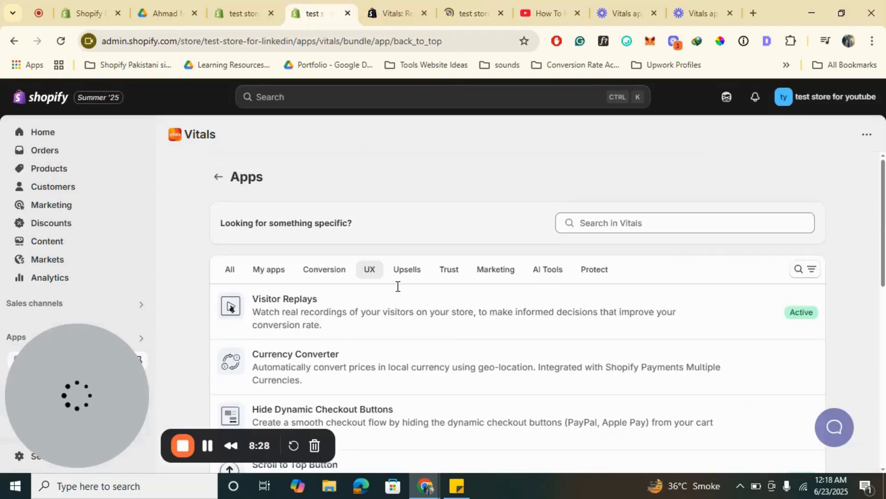
pyautogui.scroll(-10, 397, 286)
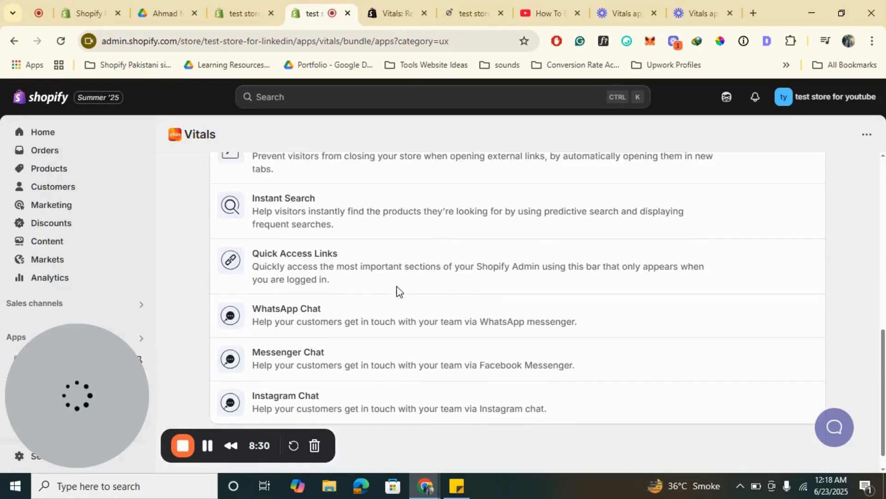
pyautogui.scroll(3, 397, 290)
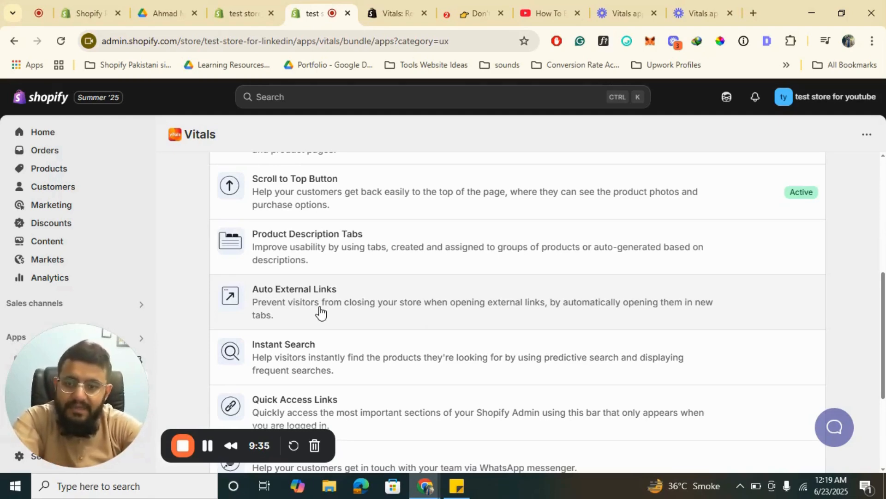
pyautogui.click(379, 302)
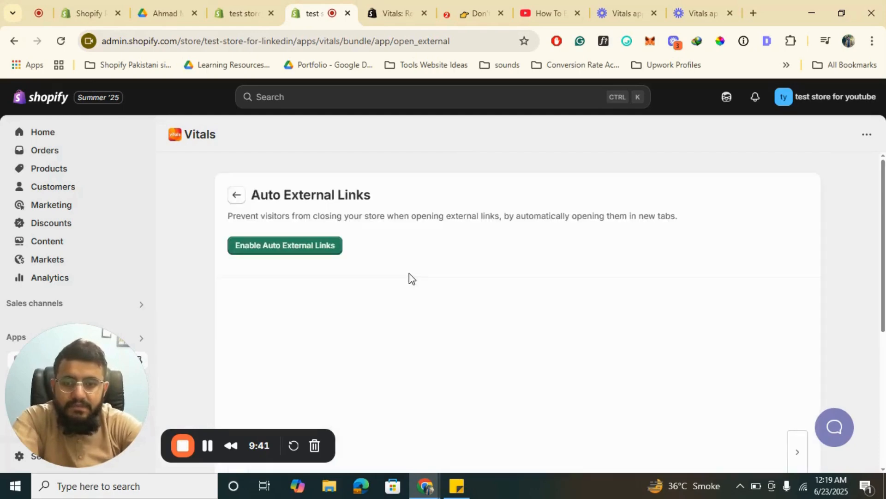
pyautogui.click(301, 245)
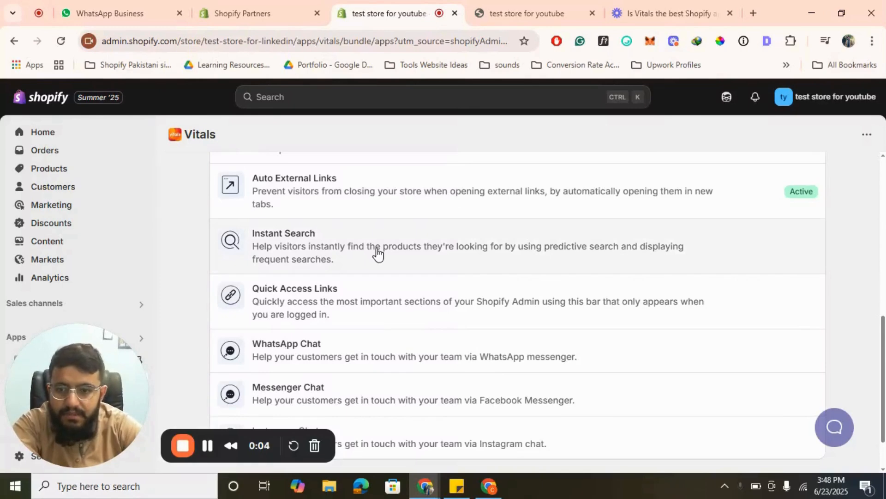
# - Activate the Instant Search app and look through its display and translation settings
pyautogui.click(325, 240)
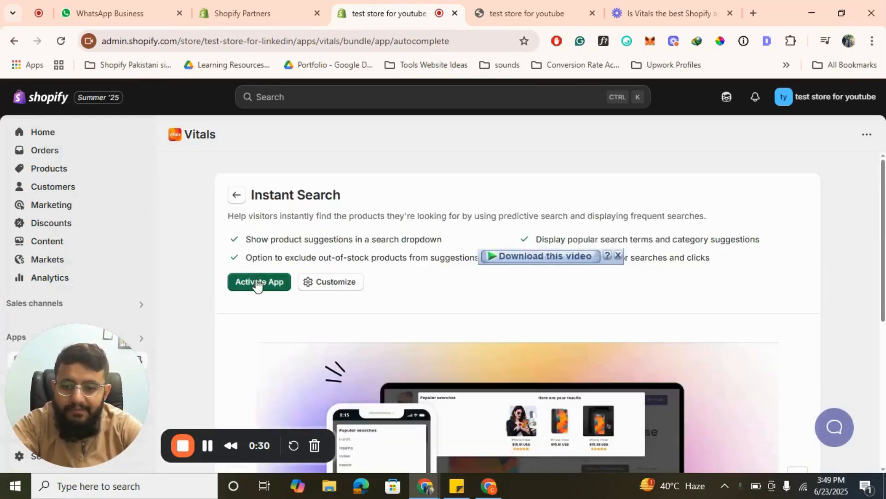
pyautogui.click(257, 280)
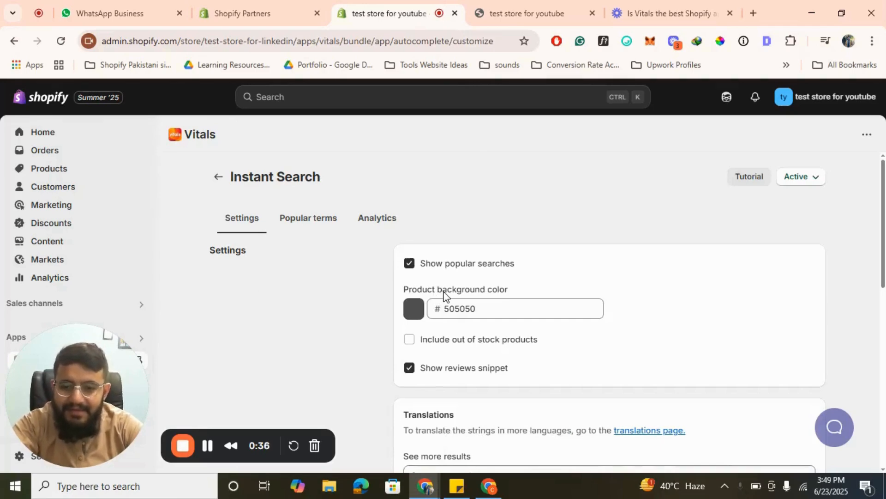
pyautogui.scroll(-2, 443, 295)
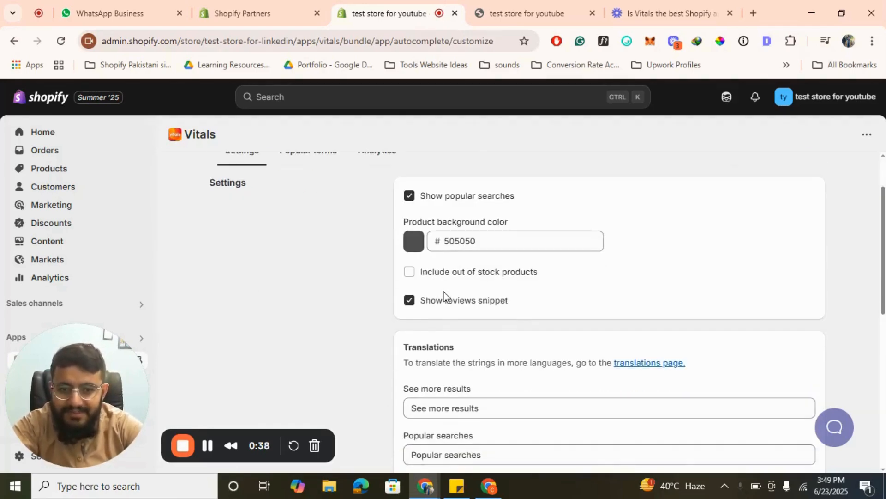
pyautogui.scroll(-5, 443, 295)
pyautogui.scroll(7, 443, 295)
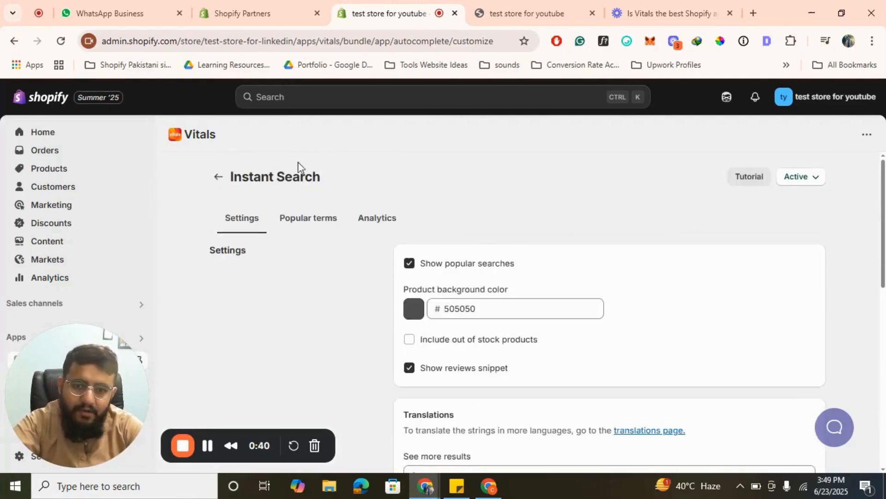
# - Reload the storefront's home page and search the store for "casual" to test Instant Search
pyautogui.click(525, 12)
pyautogui.click(362, 36)
pyautogui.press('Return')
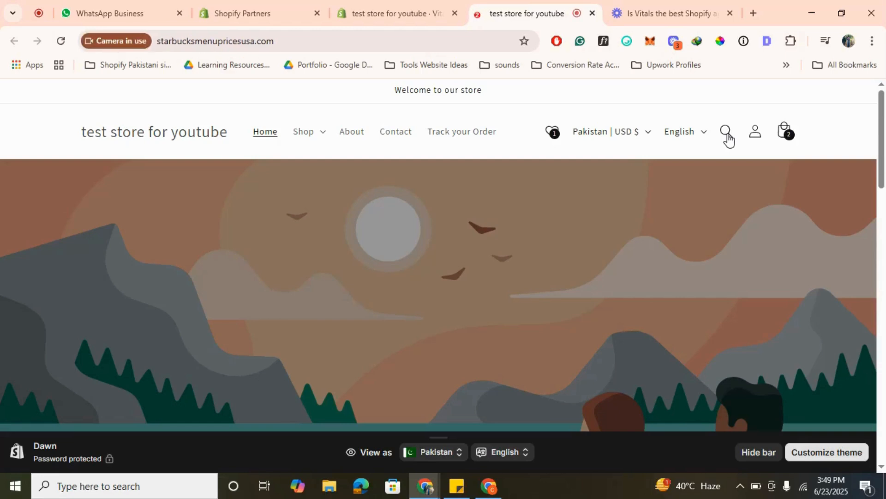
pyautogui.click(727, 135)
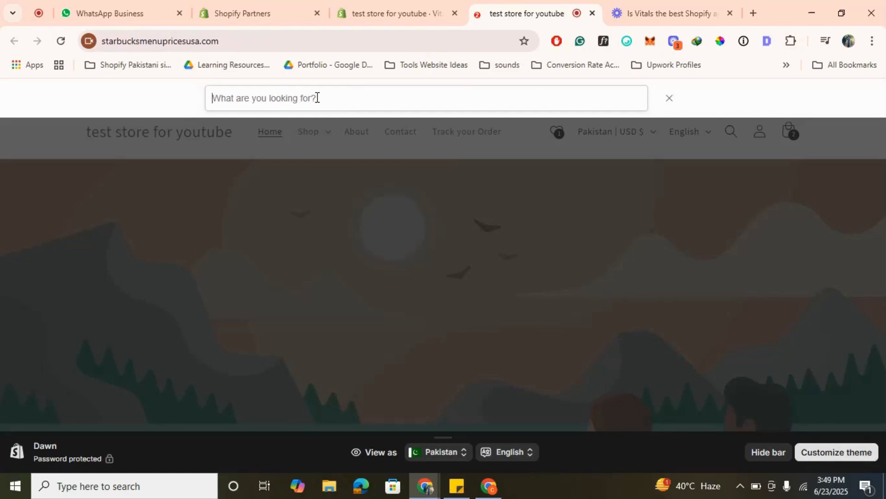
pyautogui.write('casual')
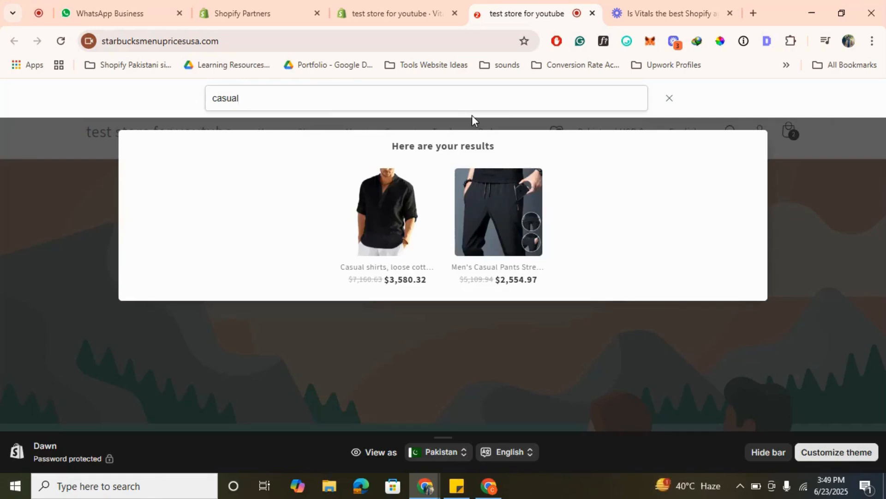
# - Return to the UX apps list in Vitals and open the Quick Access Links app
pyautogui.click(416, 12)
pyautogui.click(220, 178)
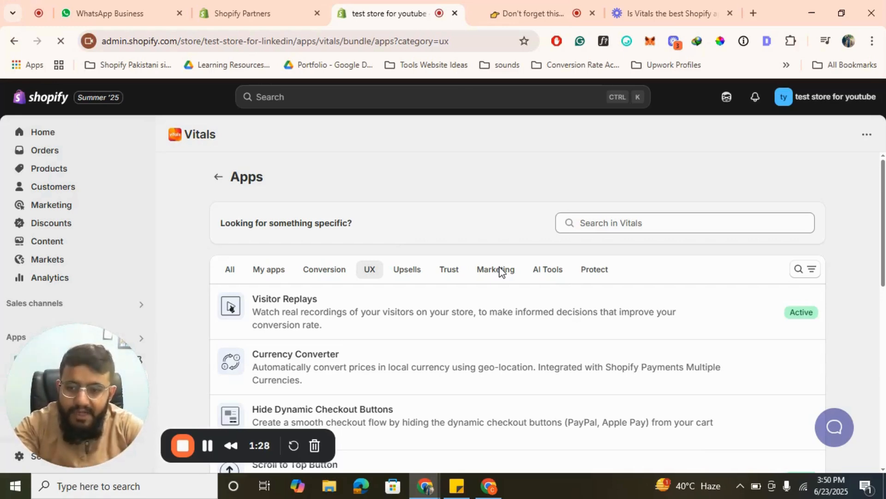
pyautogui.scroll(-7, 502, 271)
pyautogui.scroll(-3, 502, 271)
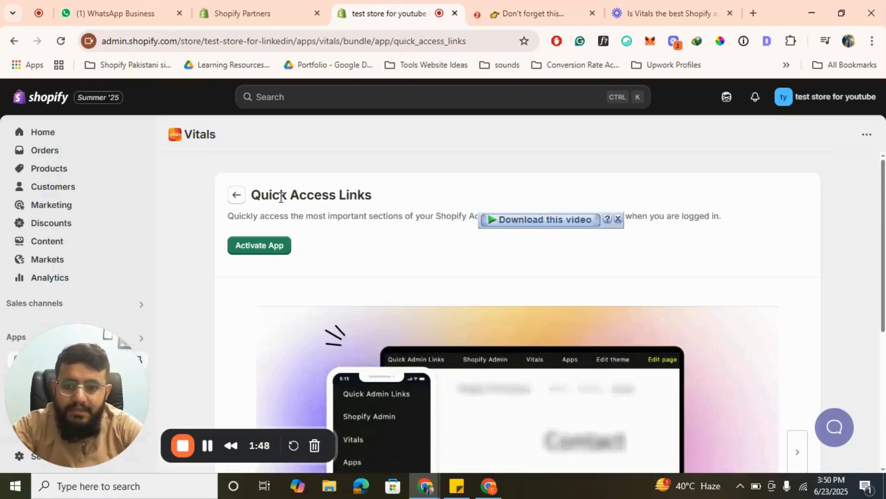
# - Look over the preview images of Quick Access Links and return to the UX apps list
pyautogui.scroll(-2, 505, 317)
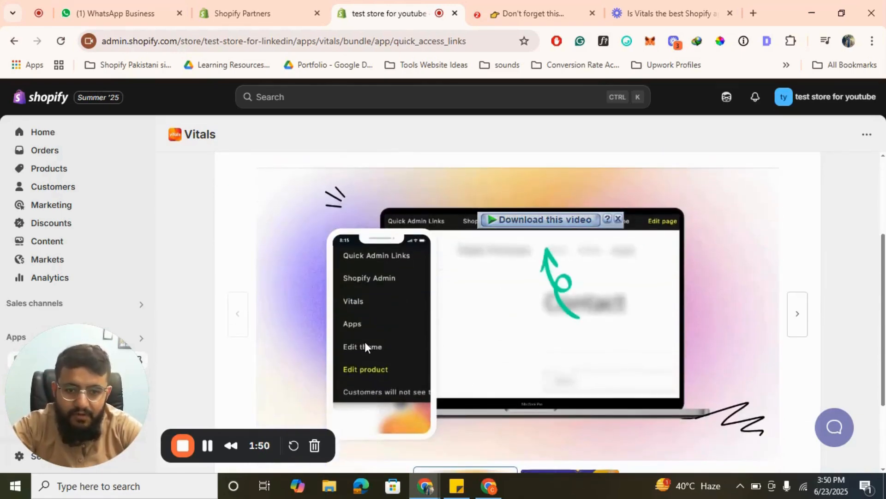
pyautogui.scroll(1, 524, 291)
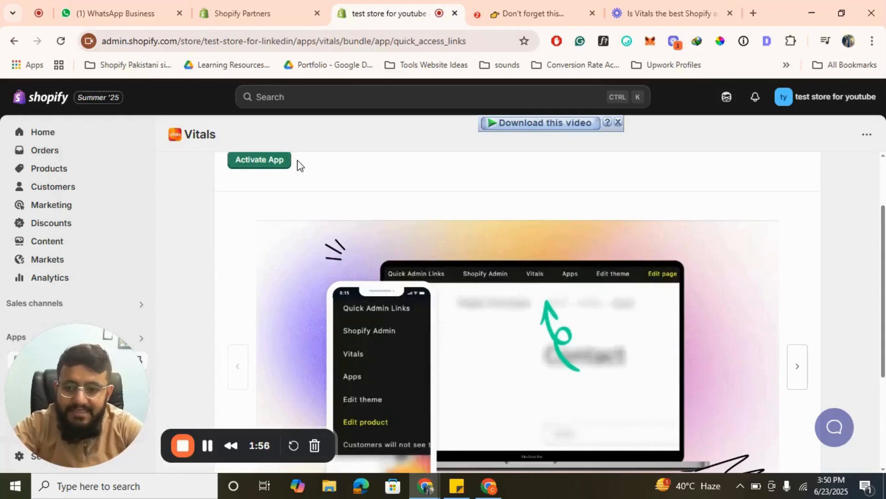
pyautogui.scroll(2, 231, 228)
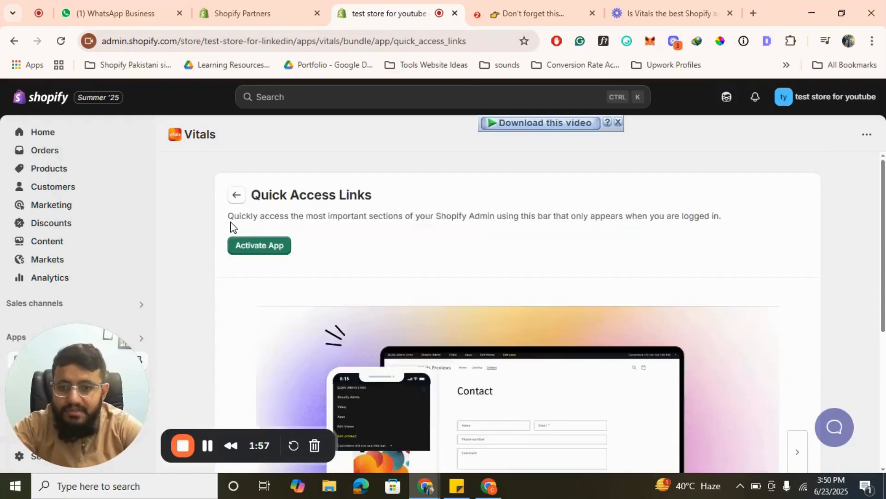
pyautogui.click(235, 196)
# - Open the WhatsApp Chat app from the UX list and start creating its first chat agent
pyautogui.scroll(-5, 435, 311)
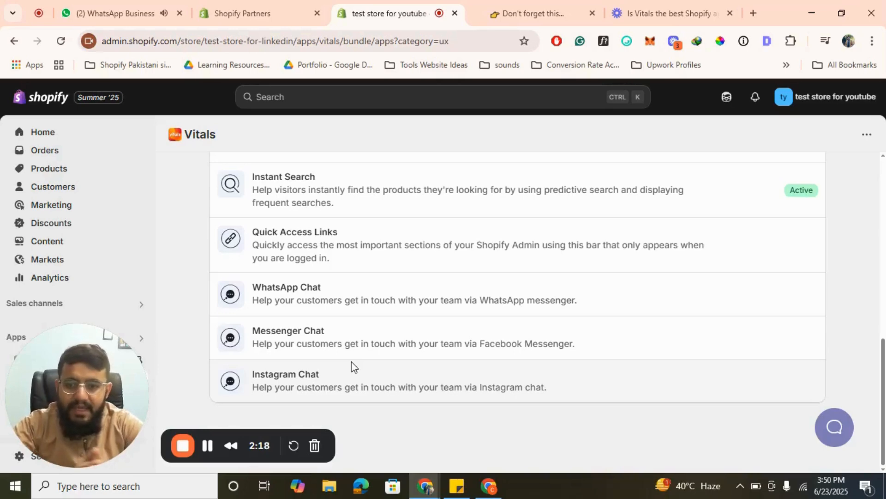
pyautogui.click(344, 296)
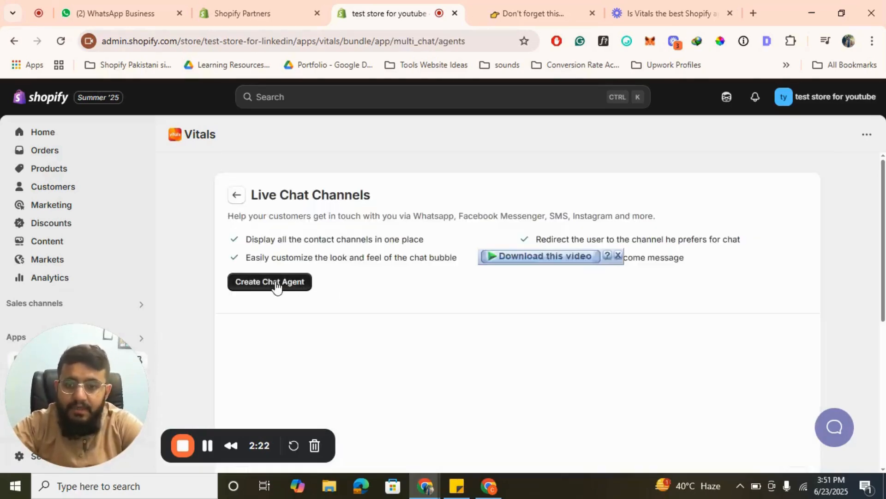
pyautogui.click(275, 282)
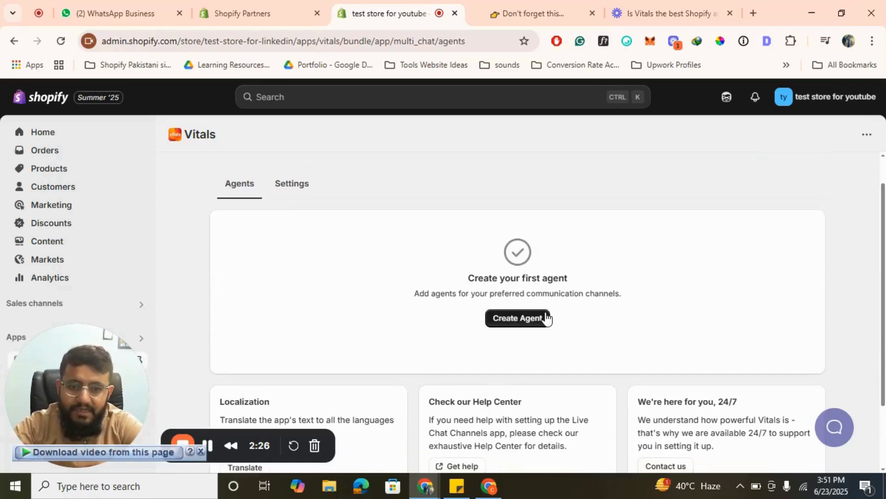
pyautogui.click(522, 358)
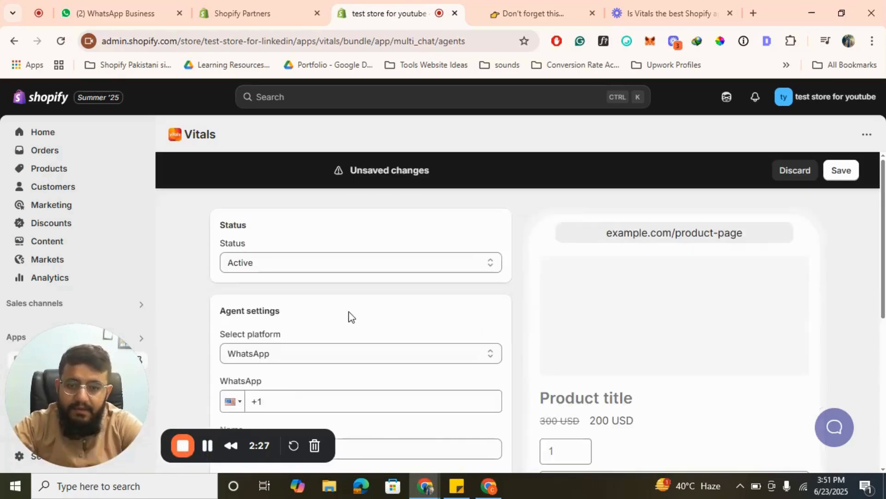
# - Fill in the agent's WhatsApp phone number and name, reviewing the available platforms but keeping WhatsApp
pyautogui.scroll(-2, 351, 316)
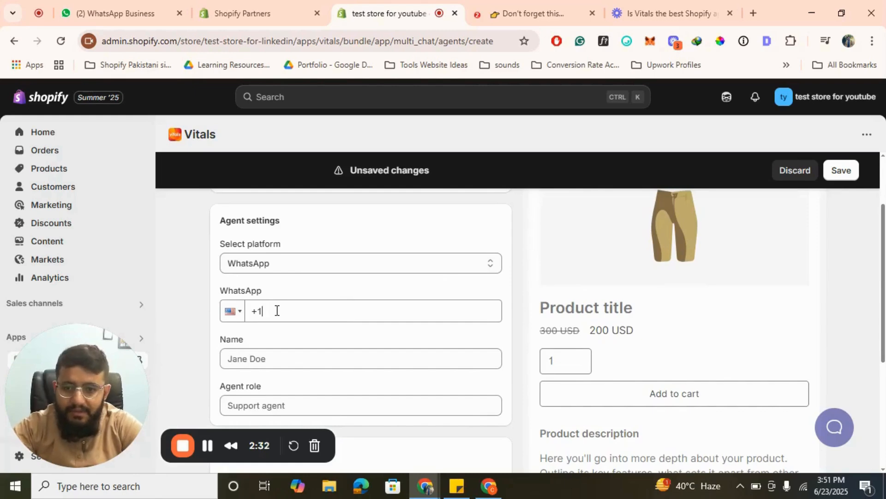
pyautogui.write('000) 00')
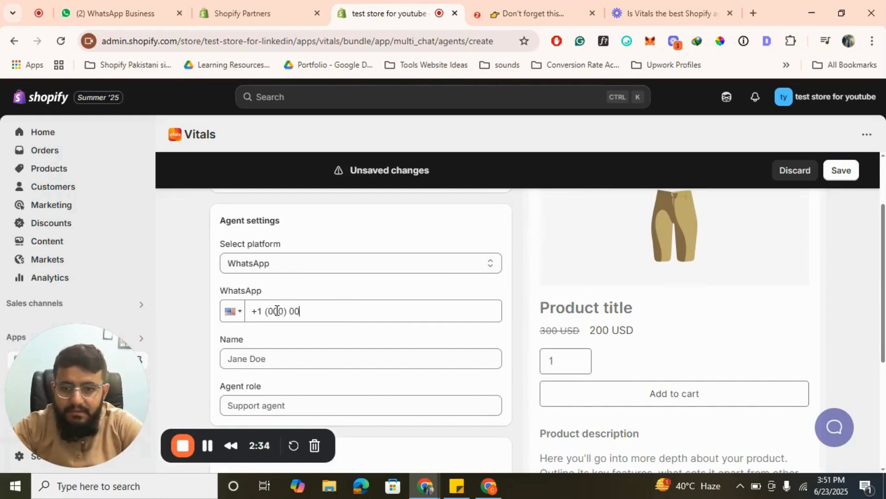
pyautogui.write('0-0000')
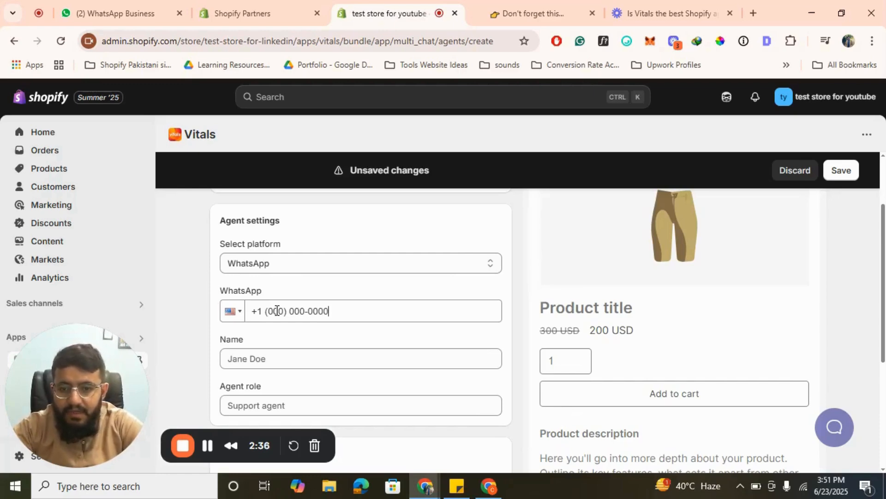
pyautogui.click(301, 269)
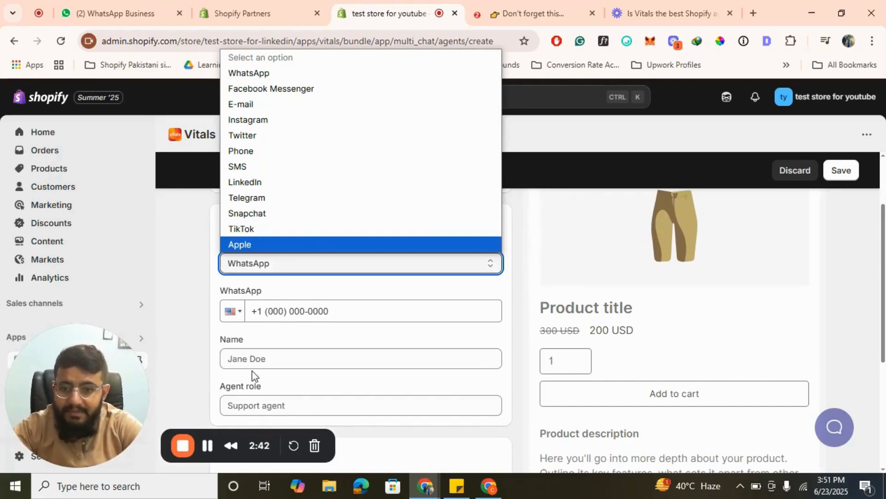
pyautogui.click(252, 354)
pyautogui.write('Ahmad')
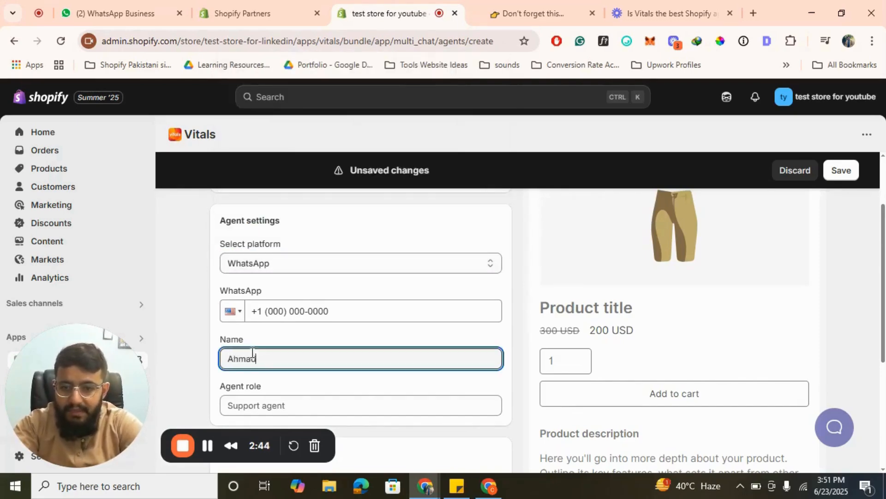
# - Set the chat agent's role to "Support Agent"
pyautogui.scroll(-2, 252, 353)
pyautogui.click(293, 287)
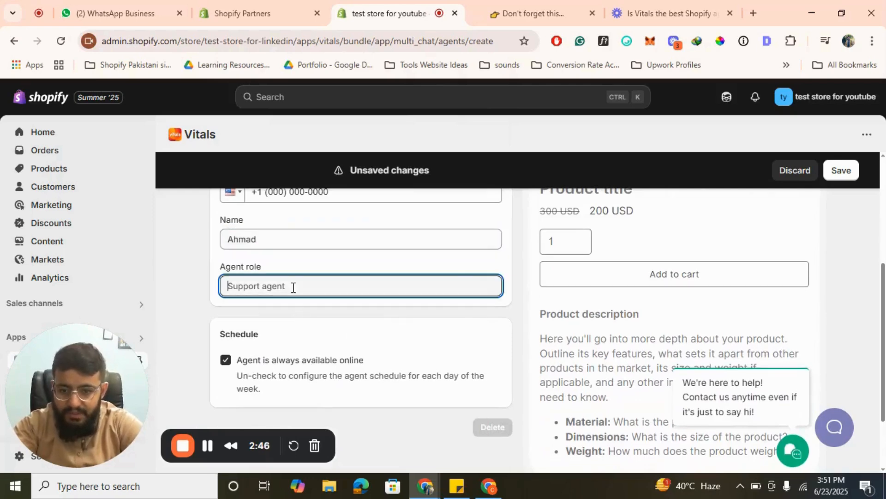
pyautogui.write('Spport A')
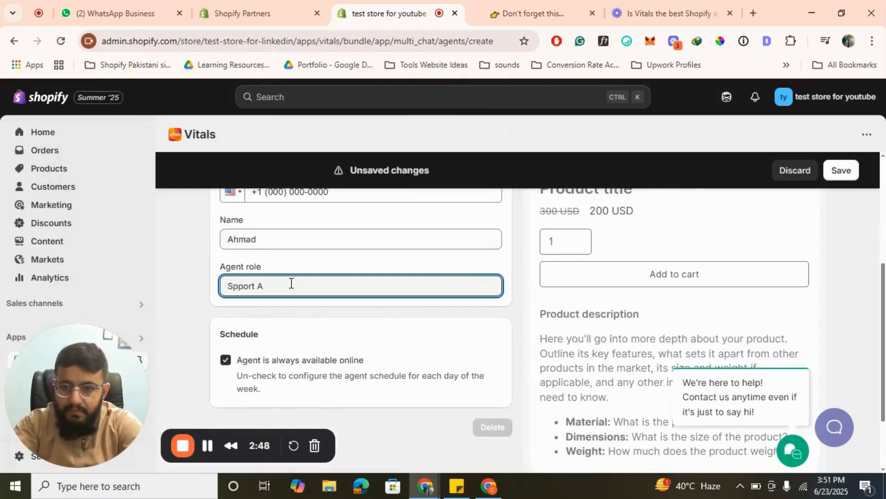
pyautogui.press('BackSpace')
pyautogui.press('BackSpace')
pyautogui.press('BackSpace')
pyautogui.press('BackSpace')
pyautogui.press('BackSpace')
pyautogui.press('BackSpace')
pyautogui.press('BackSpace')
pyautogui.press('BackSpace')
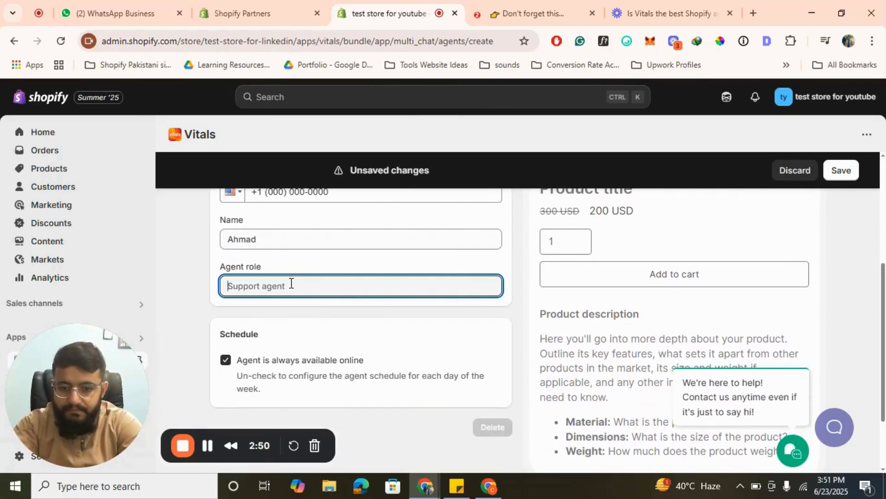
pyautogui.write('Suppor')
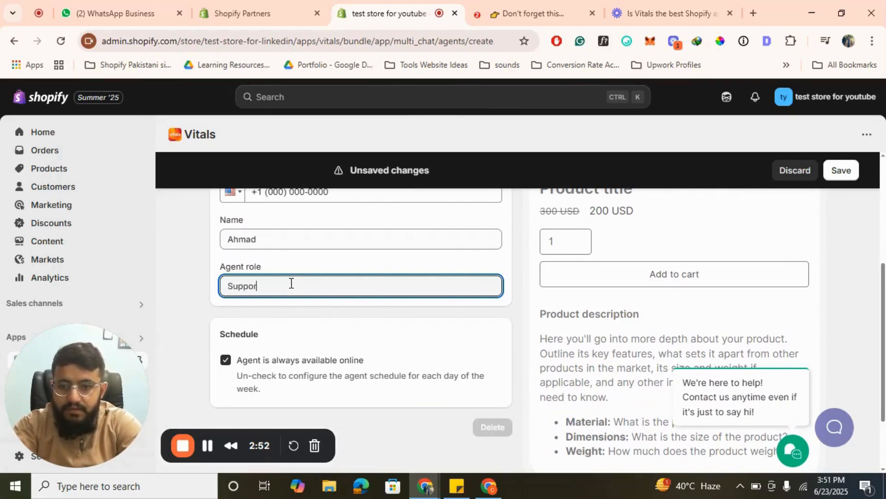
pyautogui.write('t Agent')
# - Review the agent's settings and storefront preview, save the agent and enable the Live Chat Channels app
pyautogui.scroll(5, 454, 358)
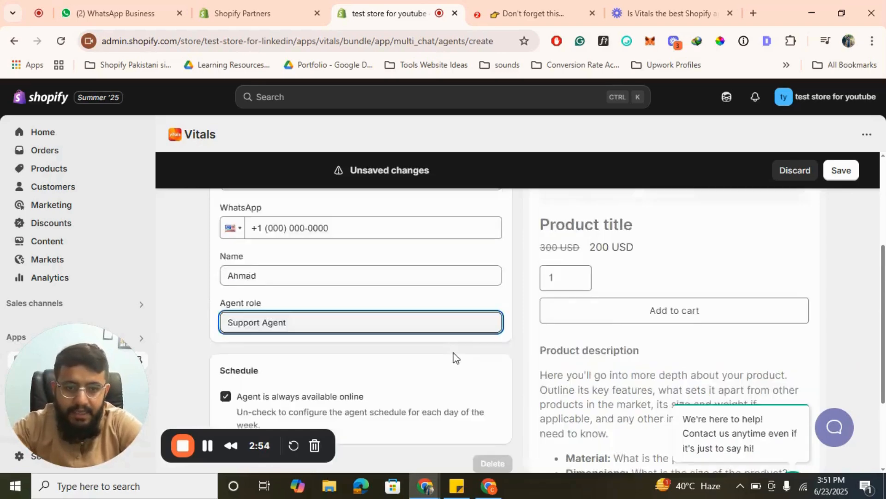
pyautogui.scroll(-5, 455, 358)
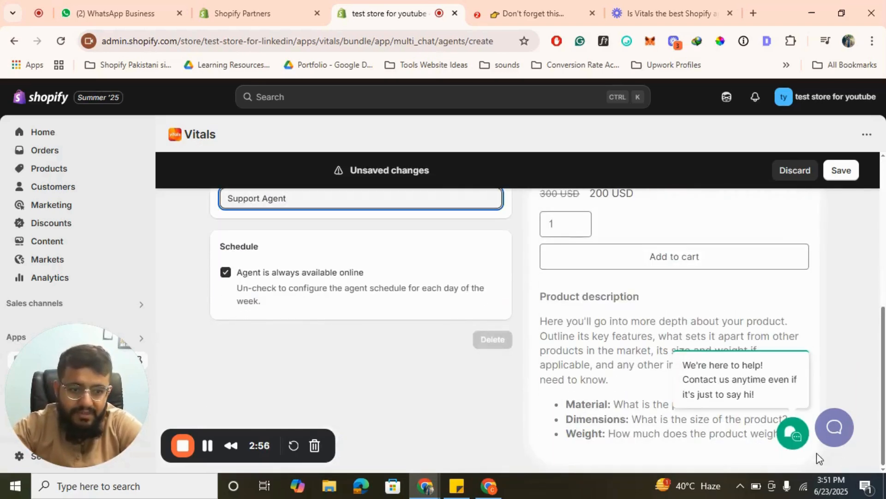
pyautogui.scroll(5, 455, 309)
pyautogui.click(841, 170)
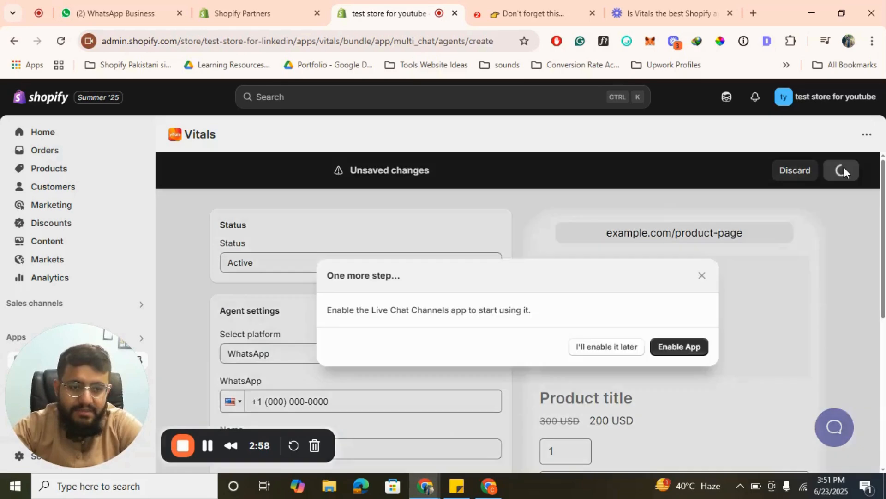
pyautogui.click(682, 347)
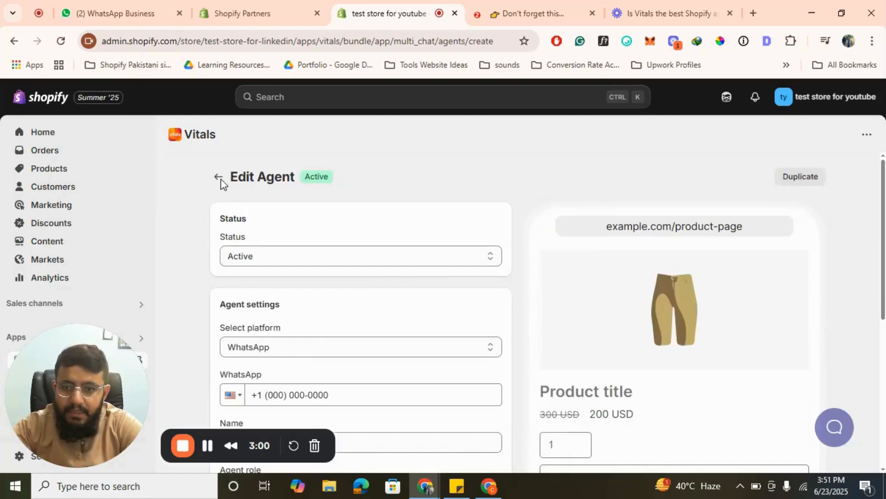
# - Leave the agent and Live Chat Channels pages for the UX apps list and check the chat apps' status
pyautogui.click(218, 177)
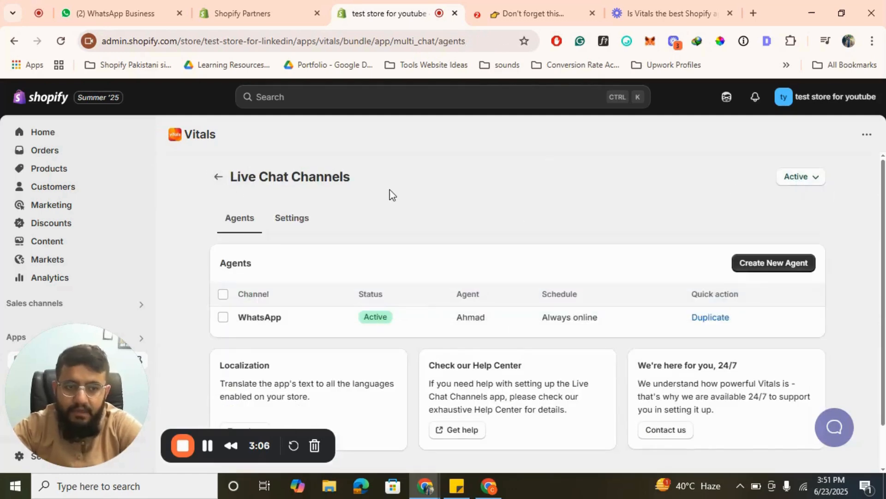
pyautogui.click(218, 176)
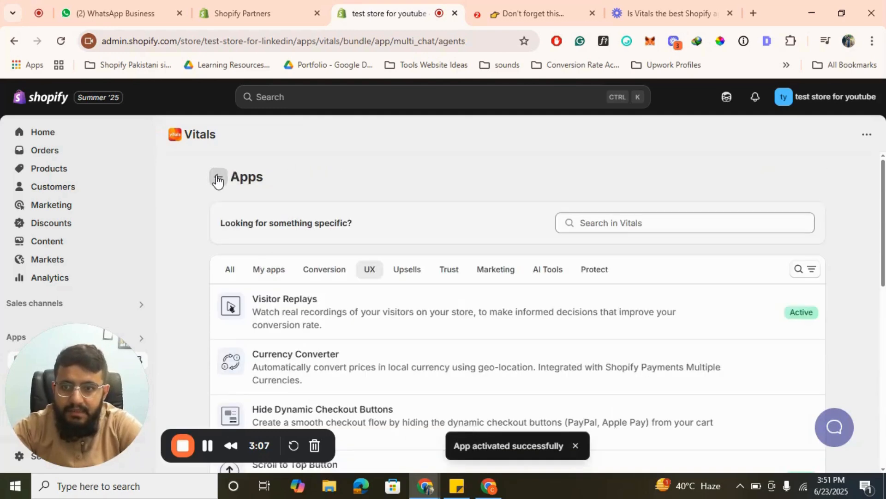
pyautogui.scroll(-10, 499, 284)
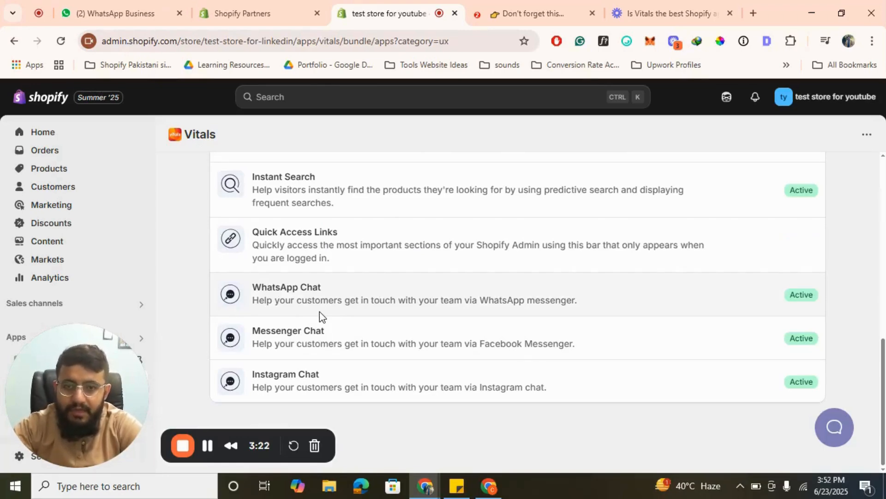
# - Reload the storefront's home page, open the chat bubble and start a WhatsApp chat with the support agent
pyautogui.click(536, 12)
pyautogui.click(355, 32)
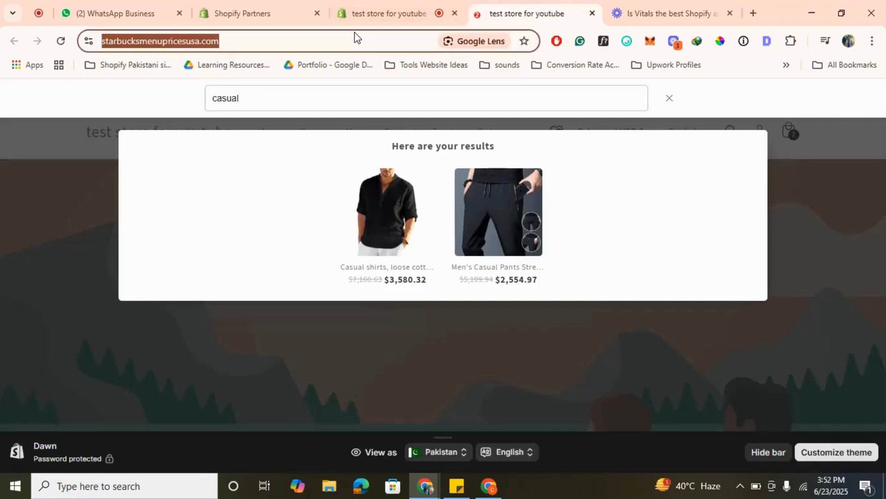
pyautogui.press('Return')
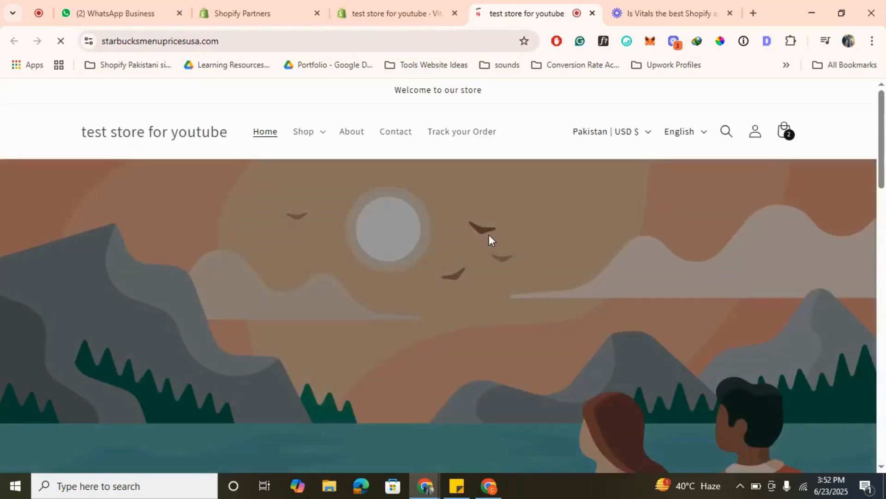
pyautogui.scroll(-10, 489, 237)
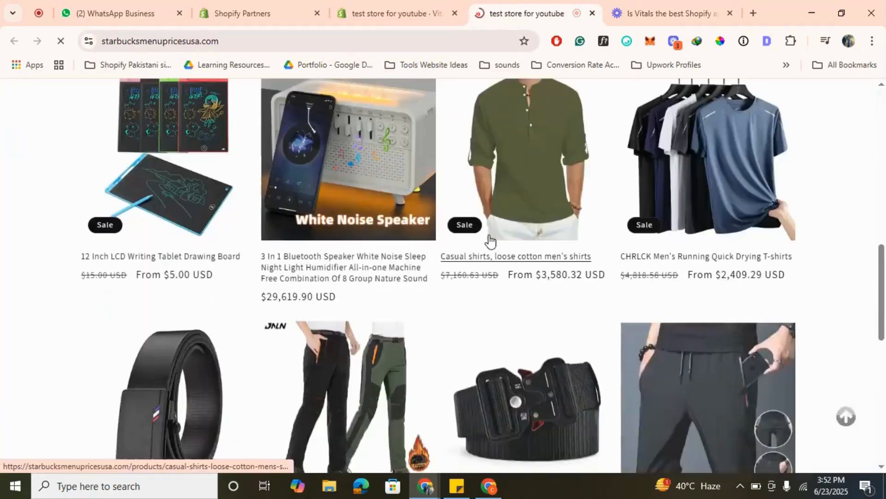
pyautogui.scroll(1, 729, 273)
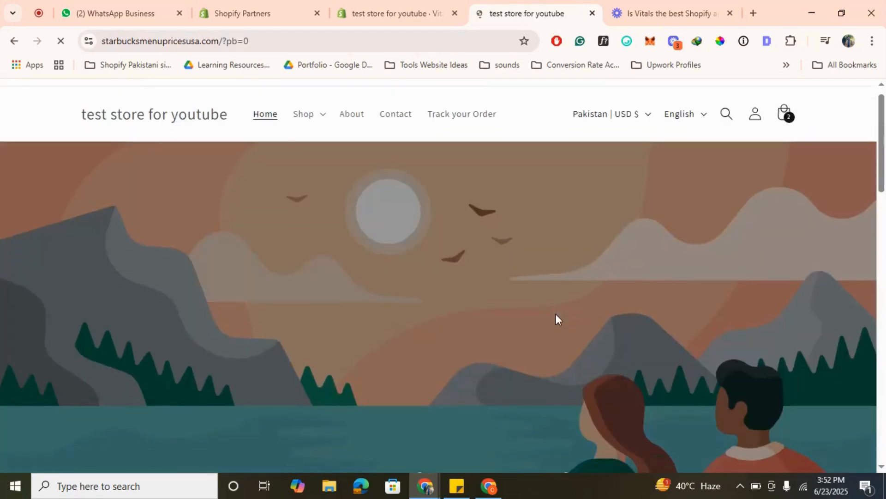
pyautogui.scroll(-2, 556, 318)
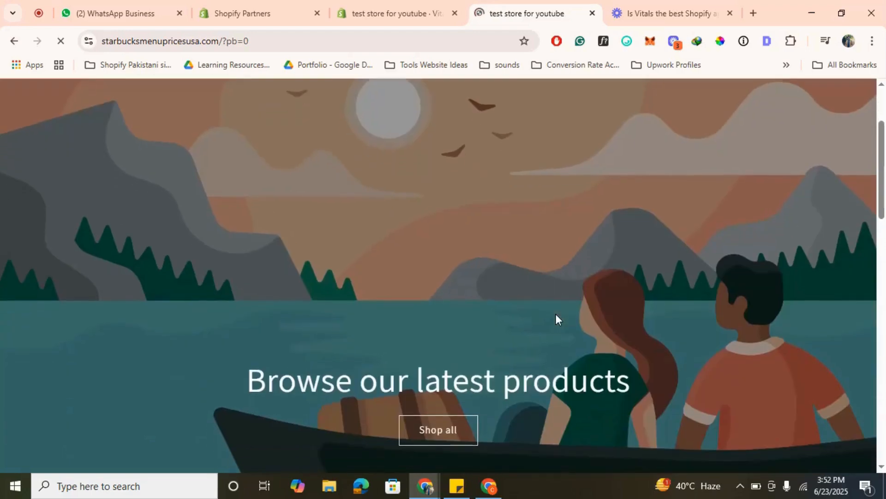
pyautogui.scroll(-5, 556, 317)
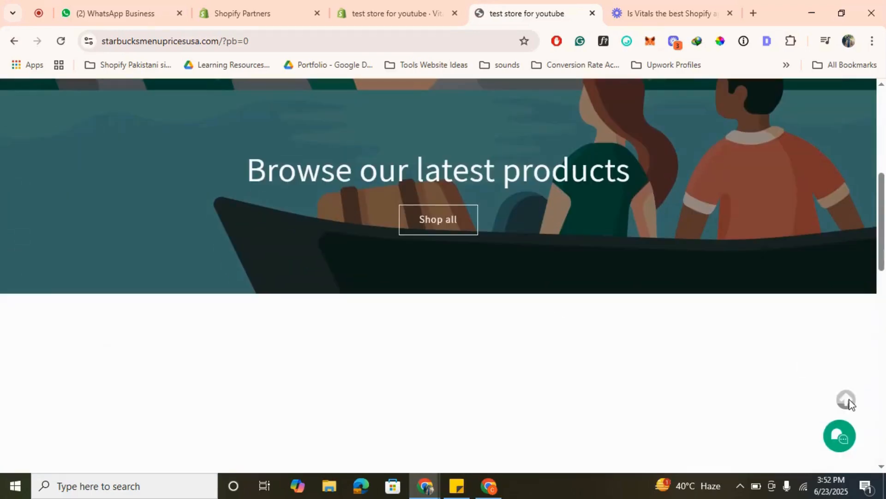
pyautogui.click(839, 436)
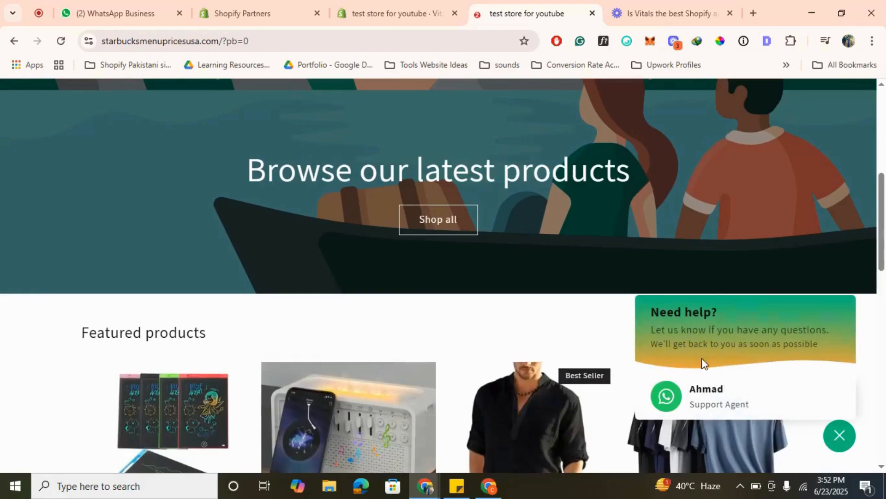
pyautogui.click(723, 402)
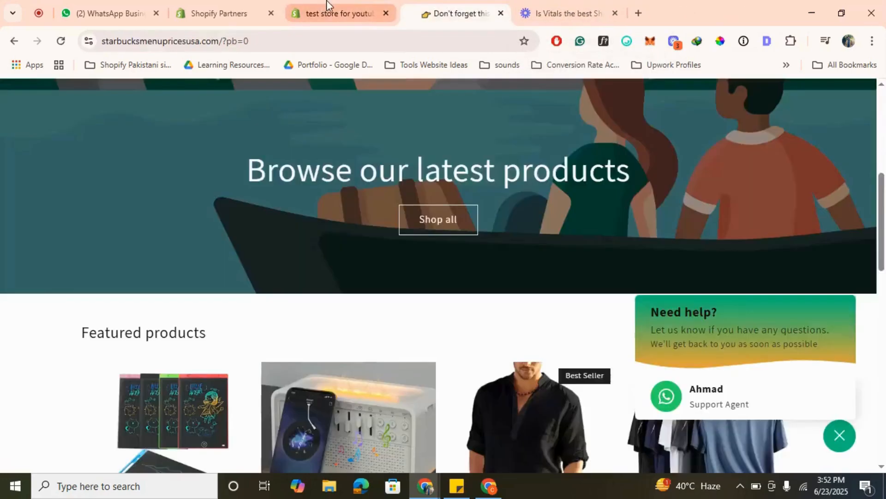
# - Switch back to Vitals, look through the UX apps list and show the Trust category
pyautogui.click(355, 7)
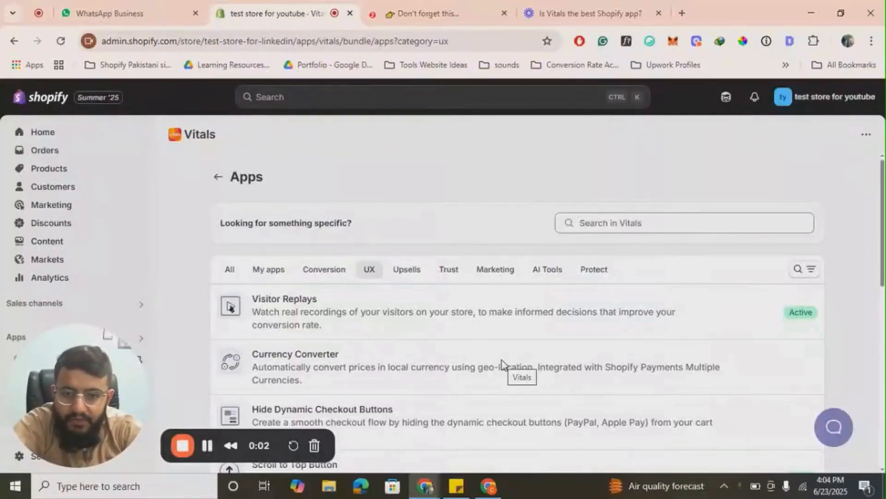
pyautogui.scroll(-3, 502, 364)
pyautogui.scroll(3, 336, 306)
pyautogui.scroll(-5, 401, 293)
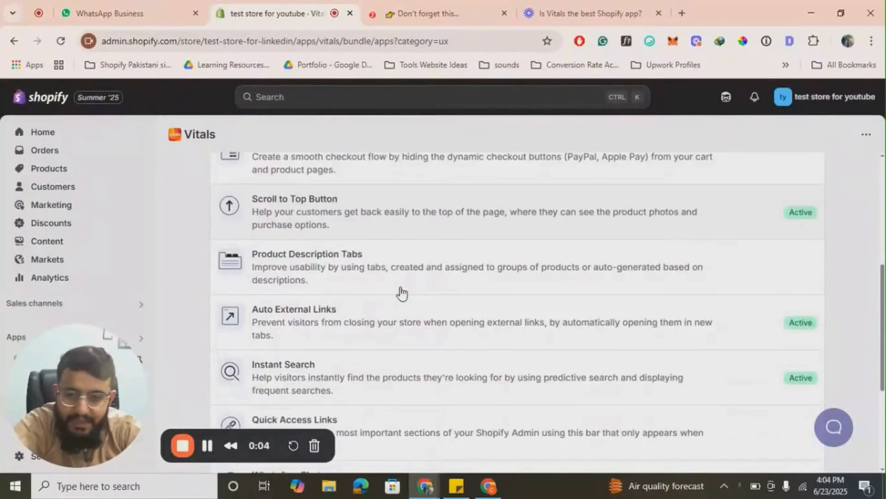
pyautogui.scroll(-5, 401, 293)
pyautogui.scroll(10, 401, 293)
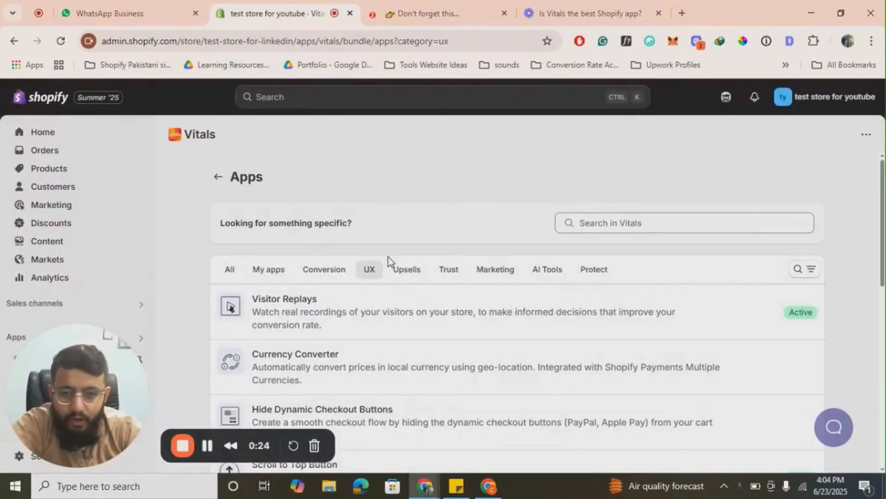
pyautogui.click(454, 270)
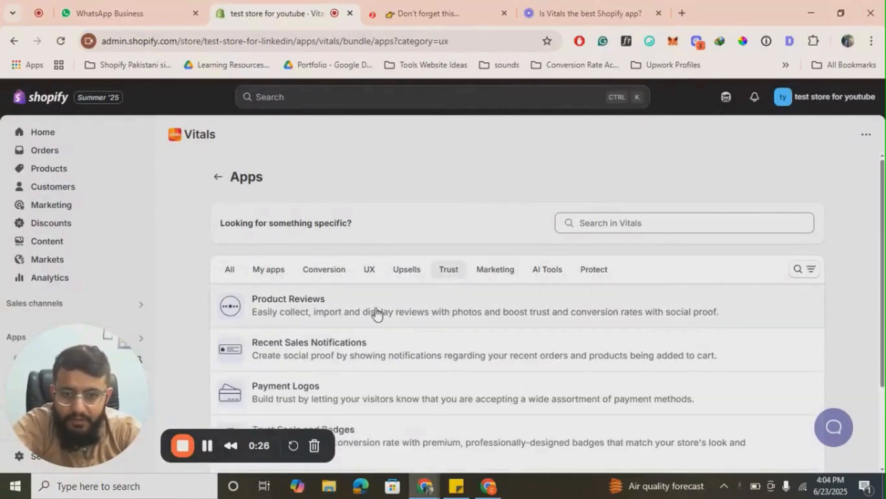
# - Open the Product Reviews app from the Trust category and activate it
pyautogui.scroll(-1, 376, 313)
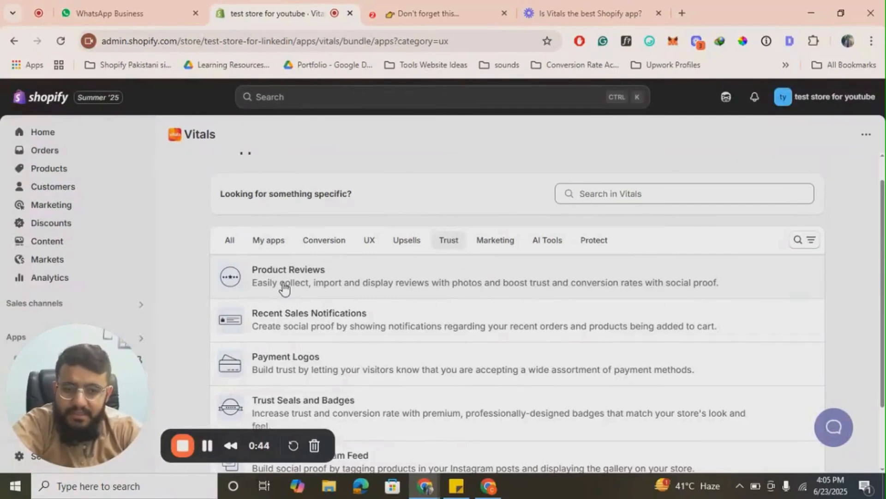
pyautogui.click(342, 284)
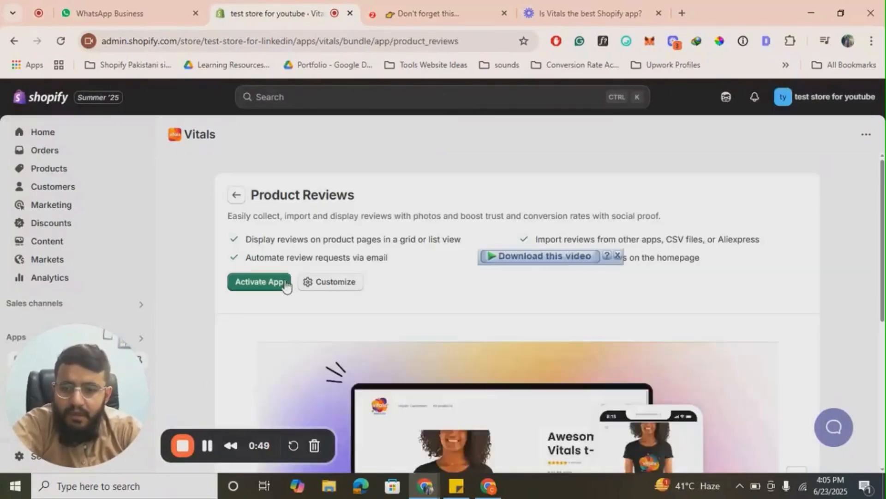
pyautogui.click(264, 280)
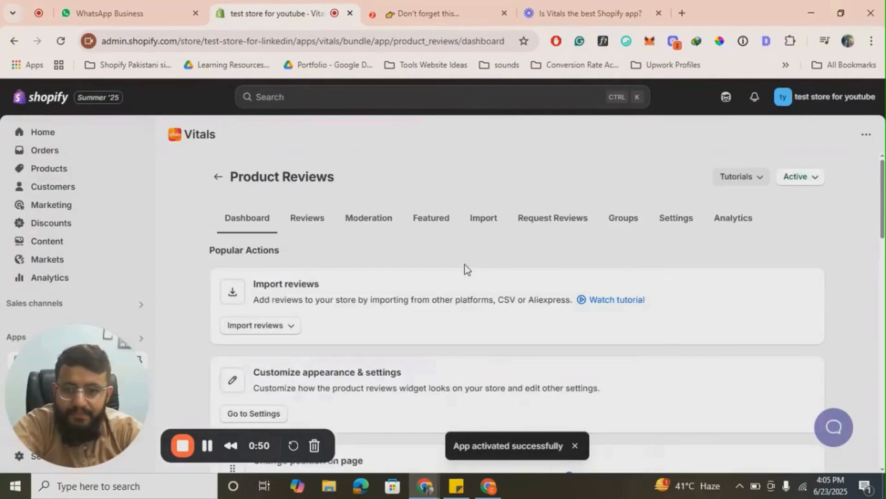
# - Review the Product Reviews dashboard's popular actions, including the available sources for importing reviews
pyautogui.scroll(-2, 464, 265)
pyautogui.click(266, 253)
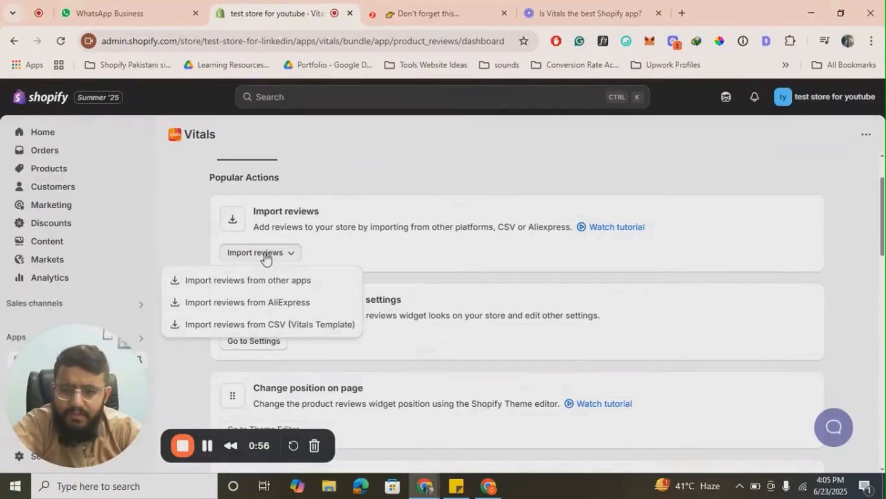
pyautogui.click(581, 310)
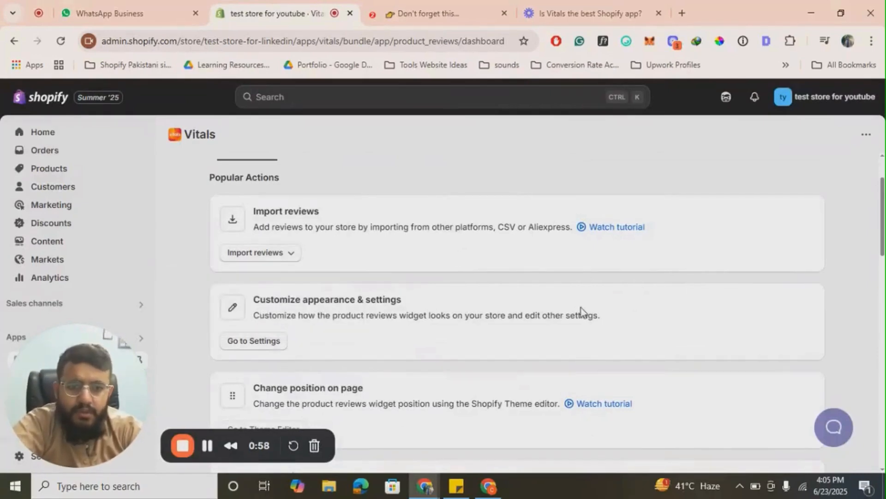
pyautogui.scroll(3, 580, 308)
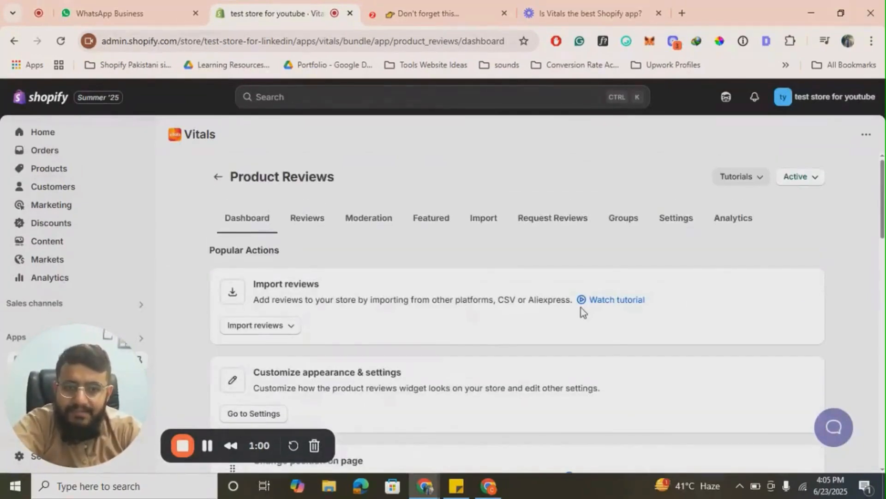
pyautogui.scroll(-15, 580, 308)
pyautogui.scroll(15, 581, 306)
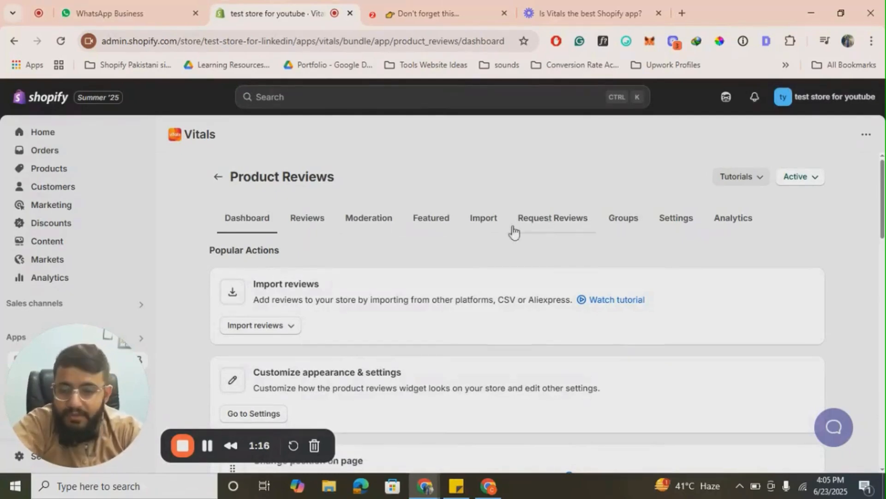
# - Check the Groups and Moderation pages of Product Reviews, then return to the Trust apps list and look through it
pyautogui.click(636, 216)
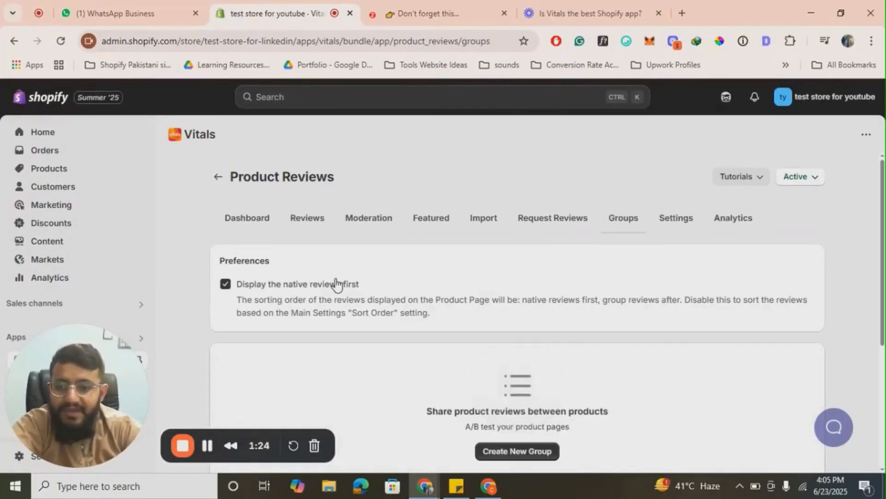
pyautogui.scroll(-5, 336, 284)
pyautogui.scroll(5, 336, 284)
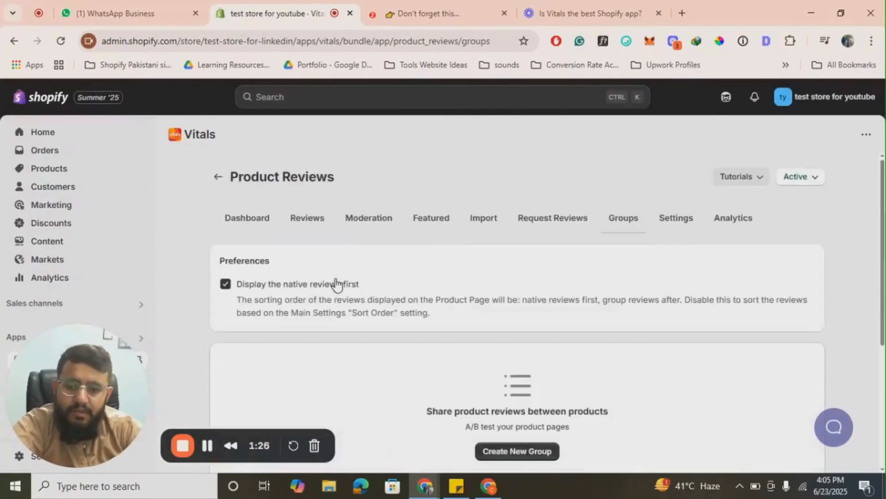
pyautogui.click(385, 217)
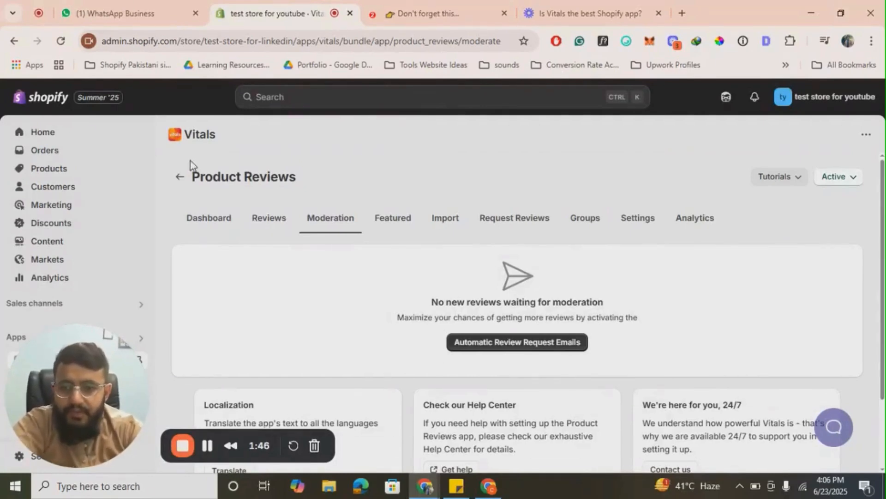
pyautogui.click(180, 176)
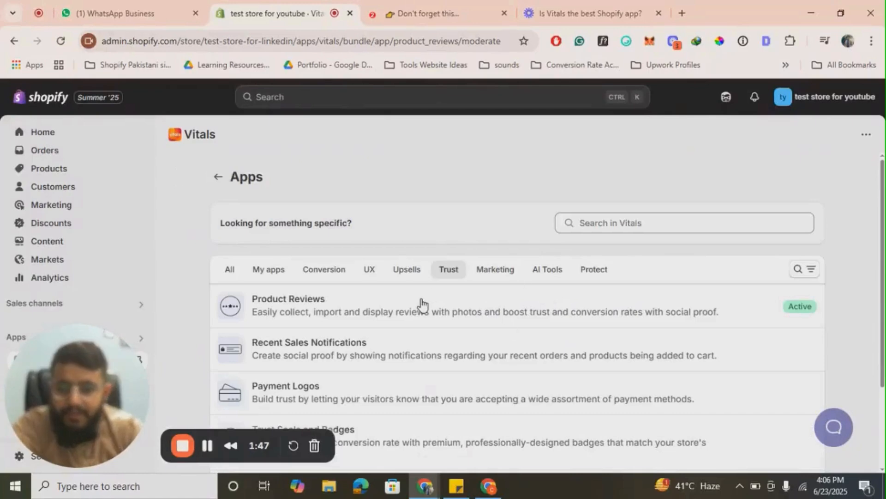
pyautogui.scroll(-3, 406, 301)
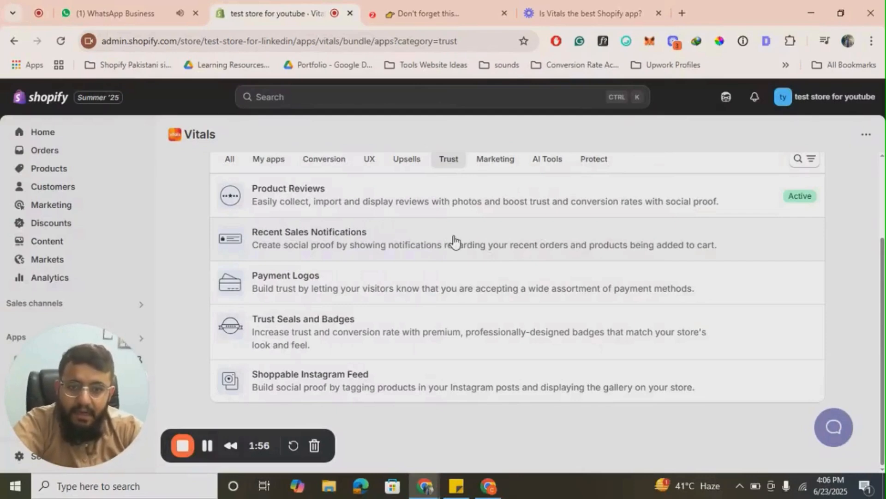
pyautogui.click(207, 449)
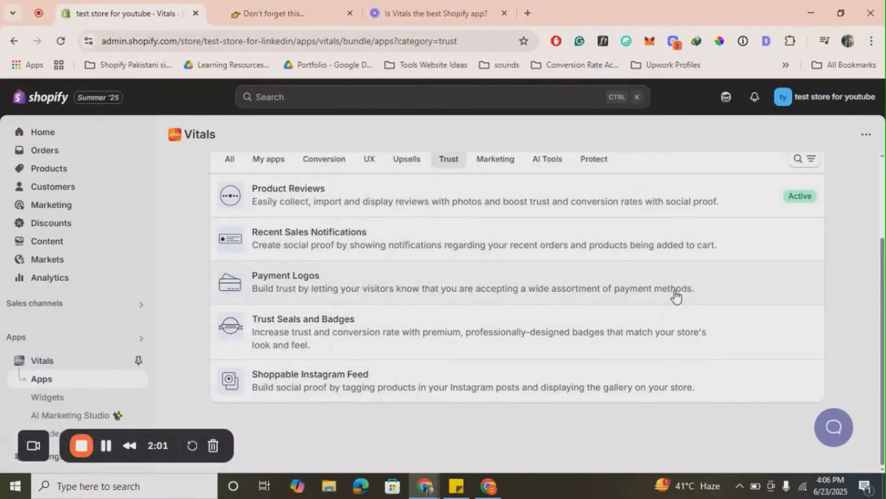
pyautogui.scroll(1, 480, 233)
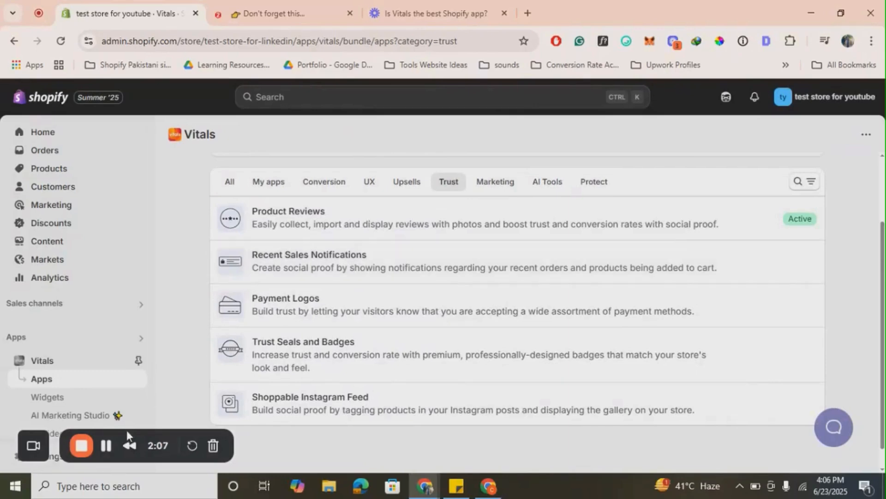
pyautogui.click(35, 454)
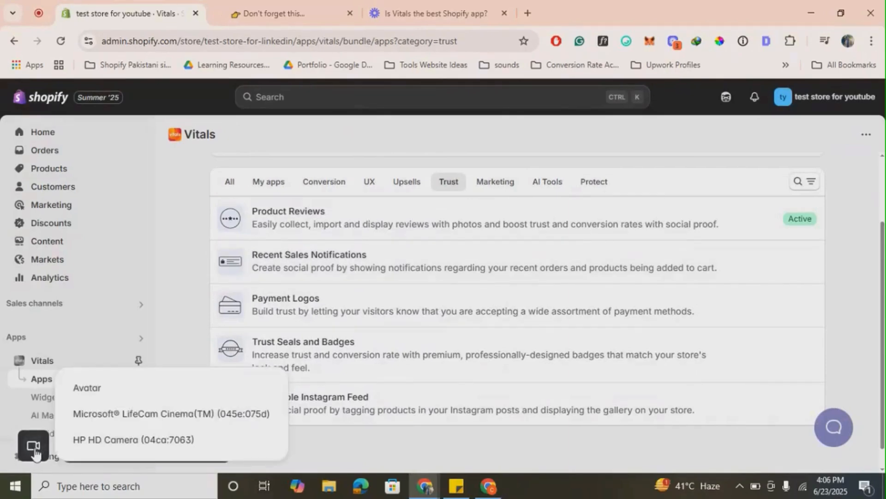
pyautogui.click(146, 418)
# - Examine the Recent Sales Notifications app's features and preview, then go back to the Trust apps list
pyautogui.click(319, 257)
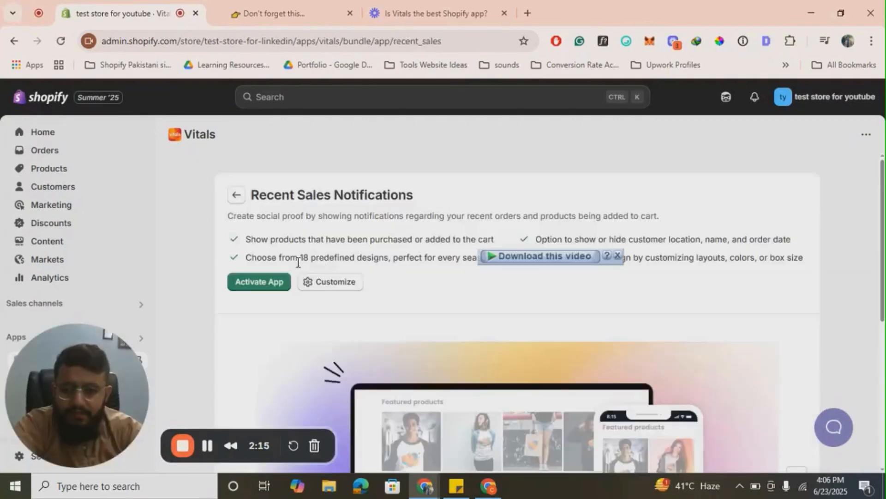
pyautogui.scroll(-4, 421, 302)
pyautogui.scroll(-1, 416, 332)
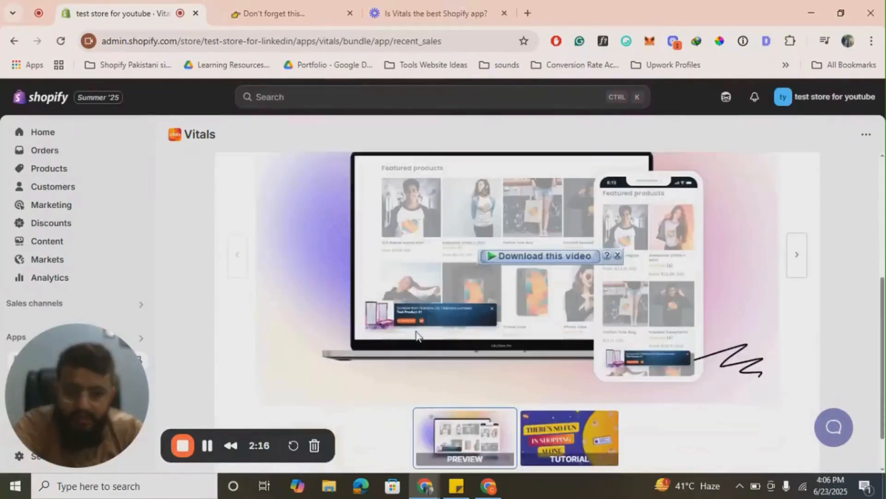
pyautogui.scroll(5, 416, 332)
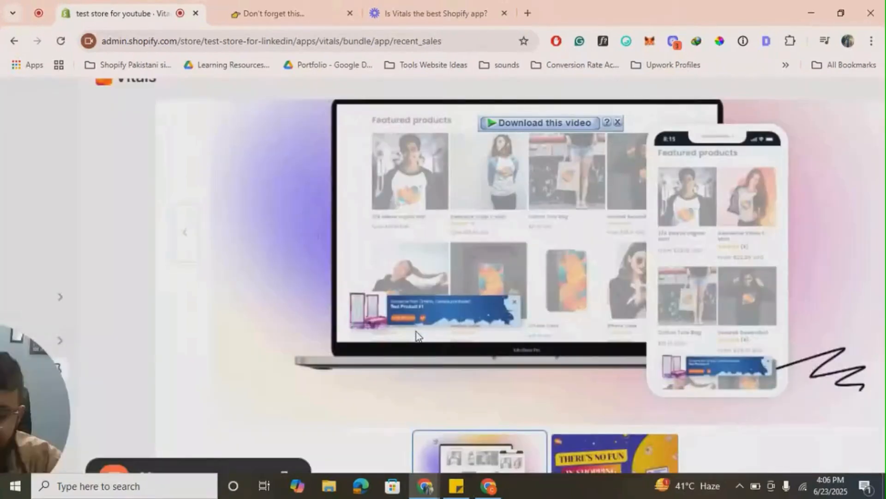
pyautogui.scroll(-2, 417, 331)
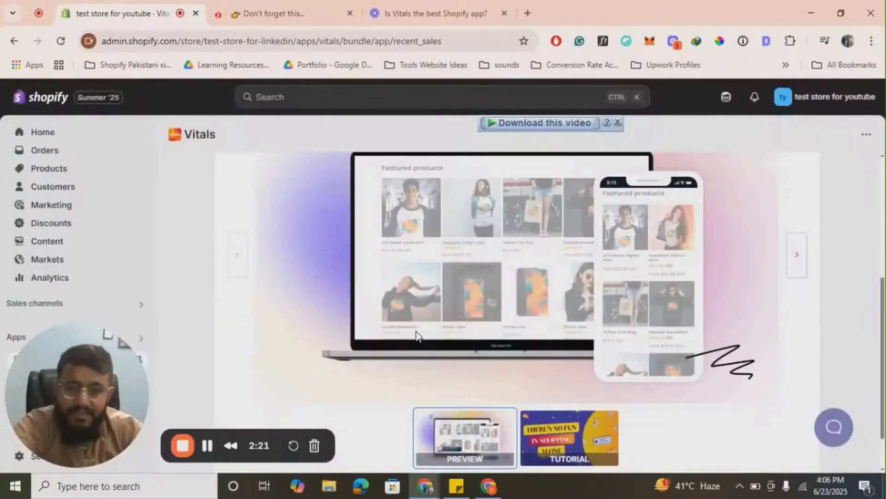
pyautogui.scroll(5, 416, 332)
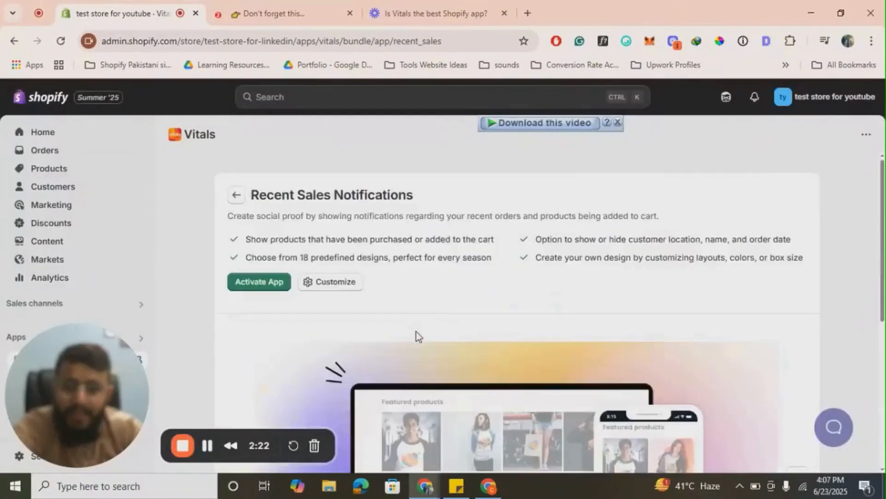
pyautogui.click(233, 197)
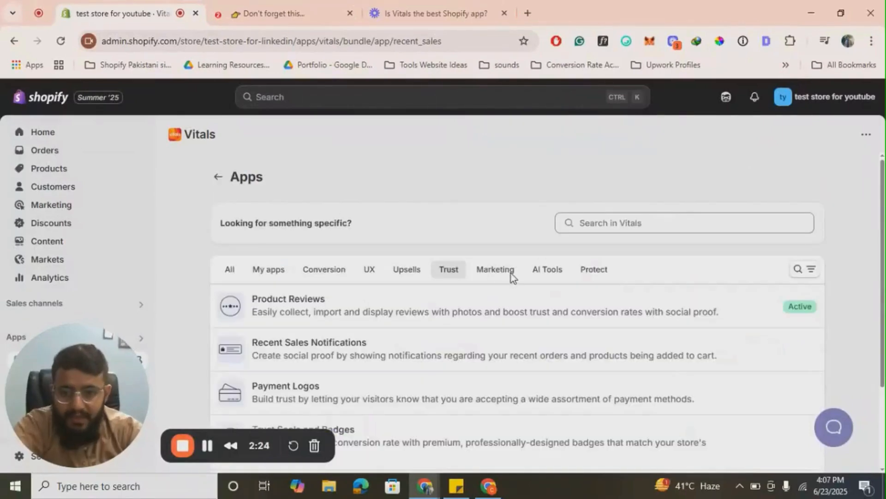
# - Examine the Payment Logos app's features and preview, then go back to the Trust apps list
pyautogui.scroll(-2, 511, 276)
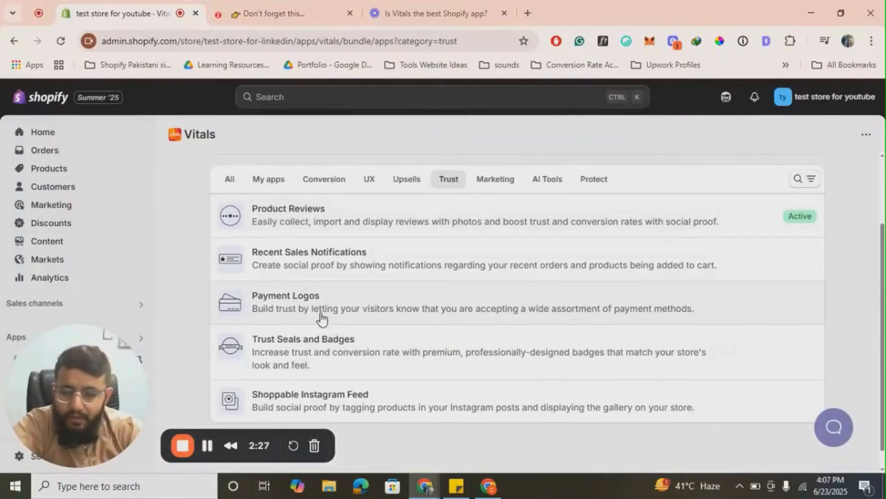
pyautogui.click(356, 310)
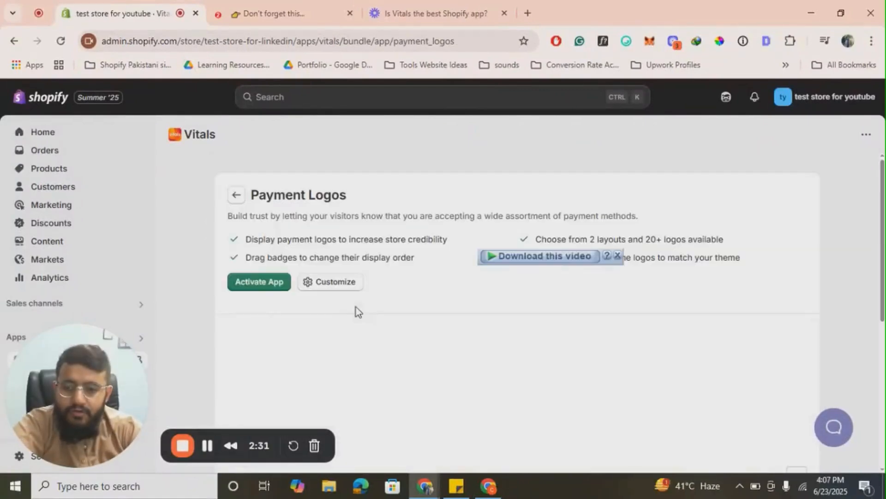
pyautogui.scroll(-5, 356, 307)
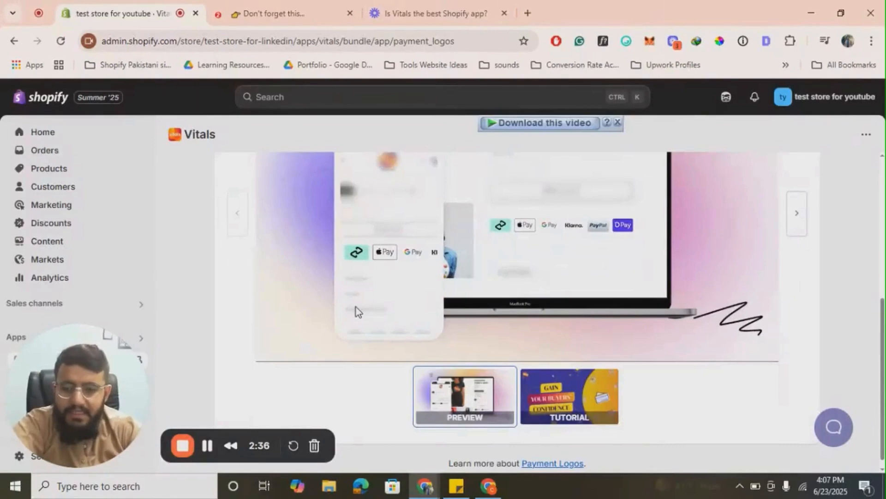
pyautogui.scroll(5, 519, 306)
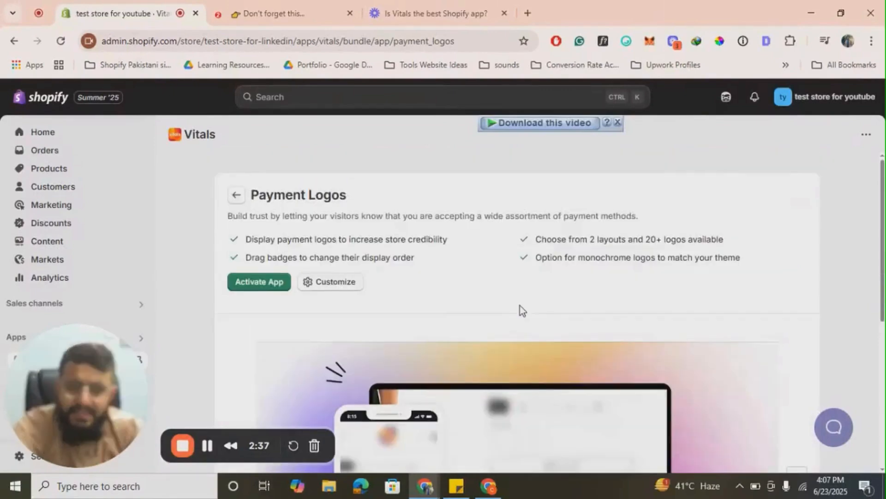
pyautogui.click(234, 199)
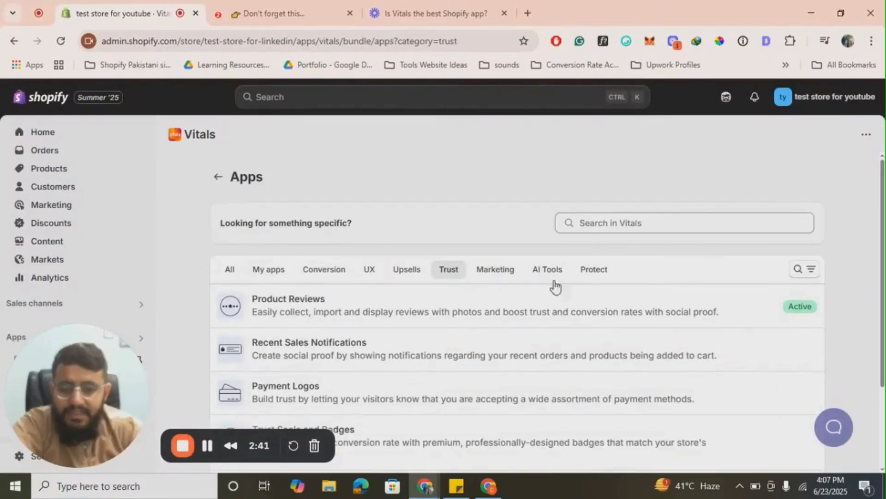
# - Look through the remaining Trust apps and show the Marketing category
pyautogui.scroll(-2, 556, 286)
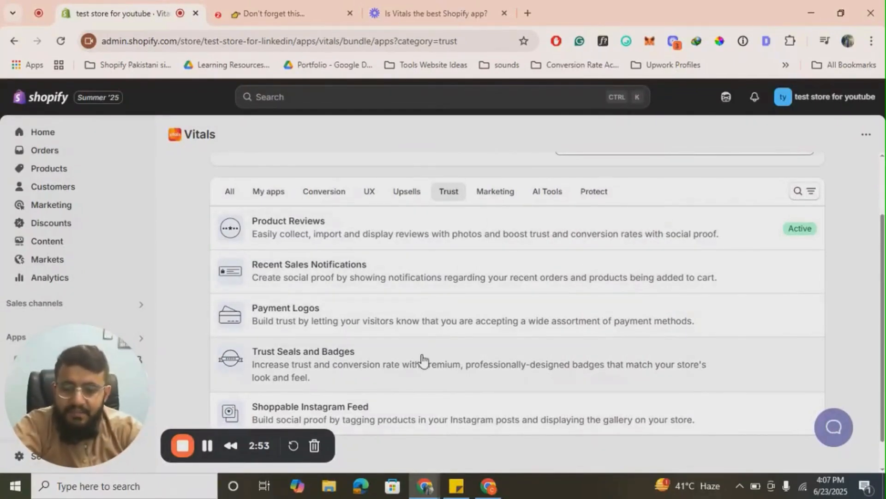
pyautogui.scroll(-1, 422, 360)
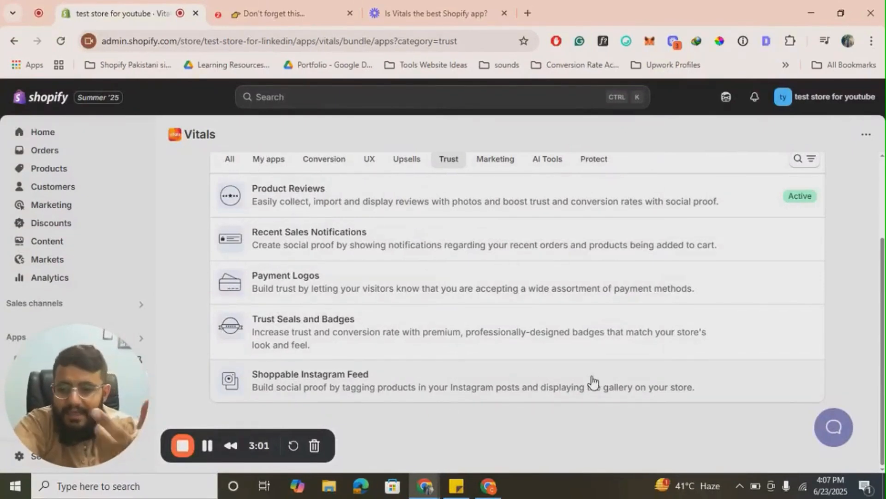
pyautogui.scroll(3, 569, 320)
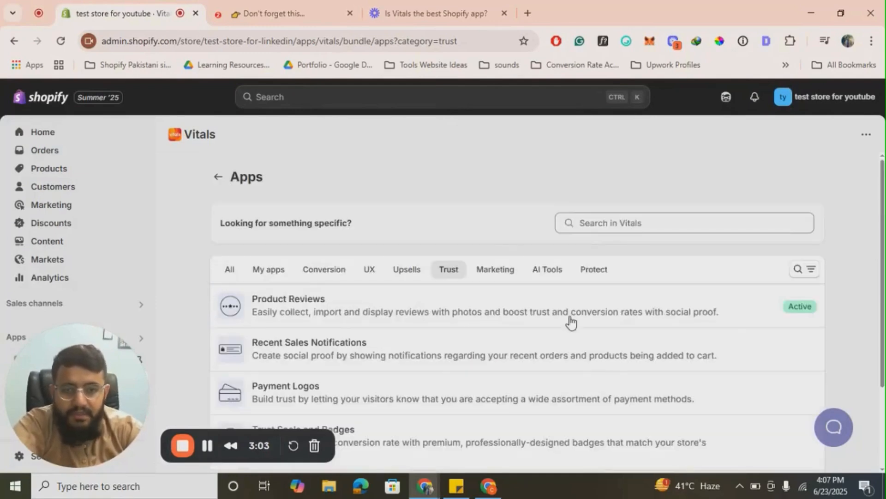
pyautogui.click(493, 277)
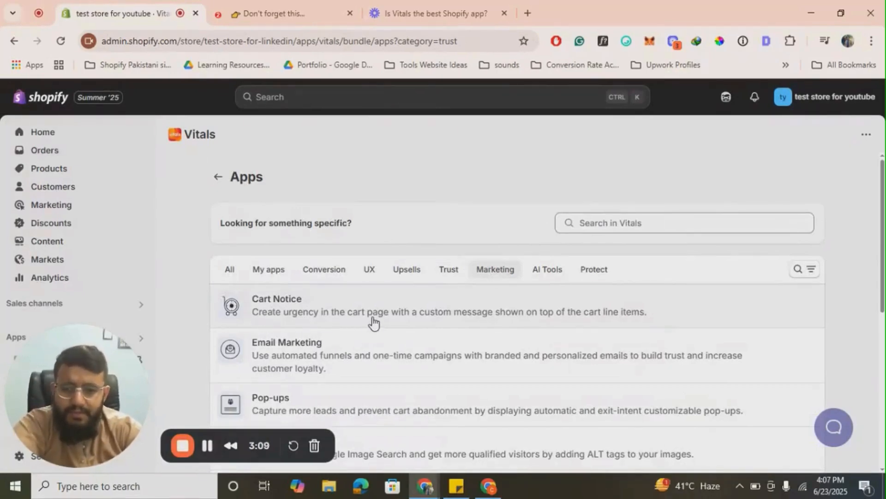
# - Activate the Cart Notice app from the Marketing apps and look through its settings
pyautogui.click(423, 317)
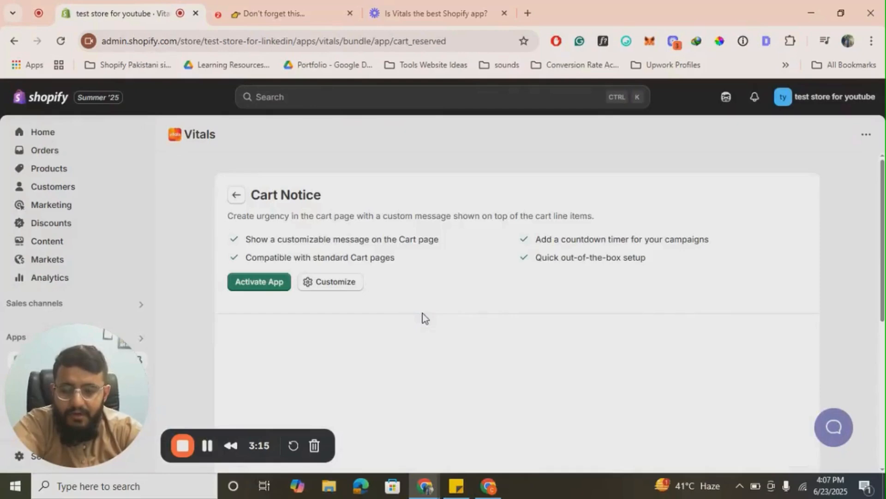
pyautogui.click(261, 286)
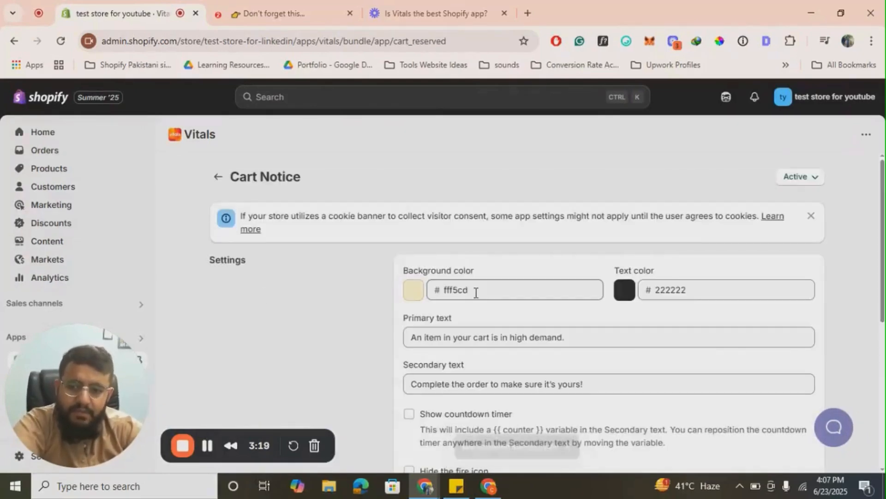
pyautogui.scroll(-3, 476, 293)
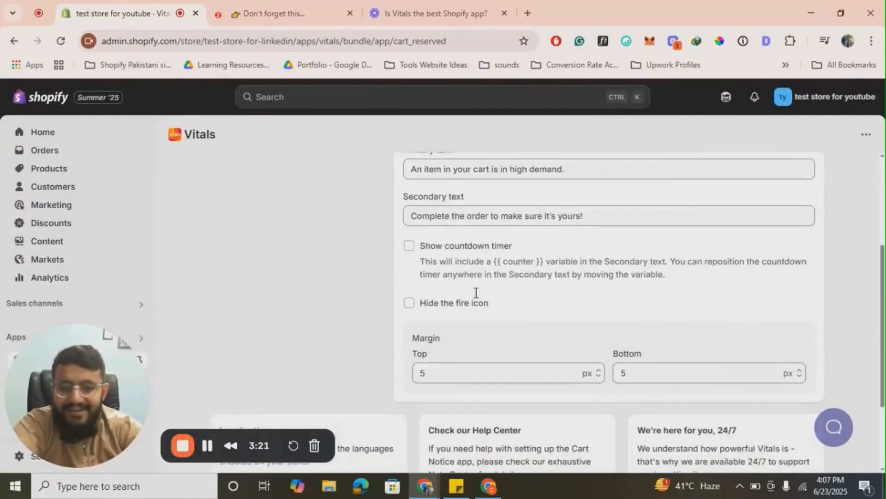
pyautogui.scroll(1, 476, 293)
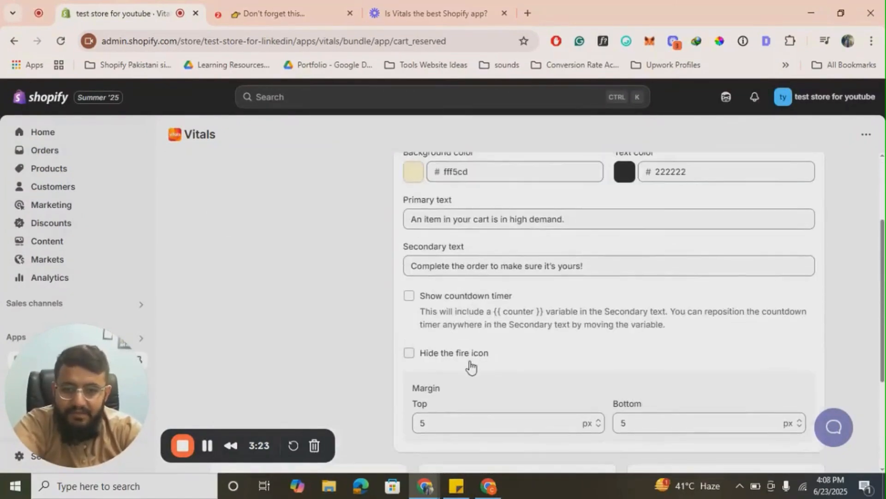
# - Enable the countdown timer for the Cart Notice and save the settings
pyautogui.click(482, 300)
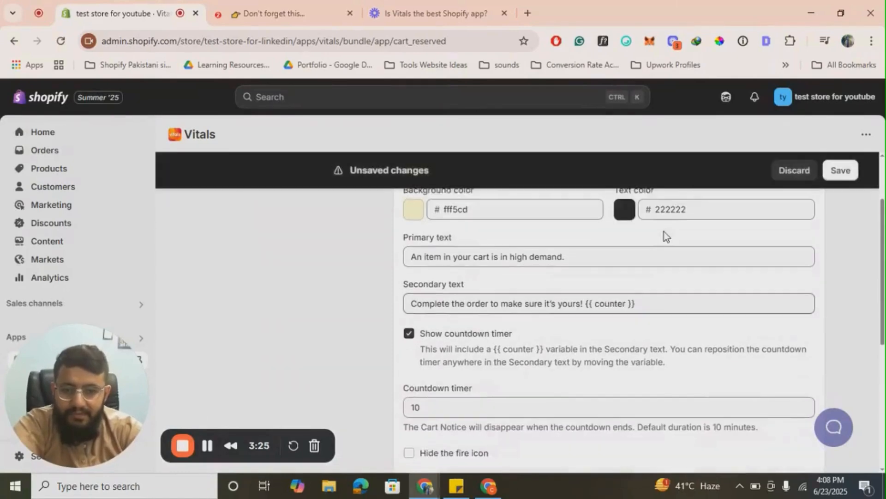
pyautogui.scroll(1, 663, 232)
pyautogui.click(840, 171)
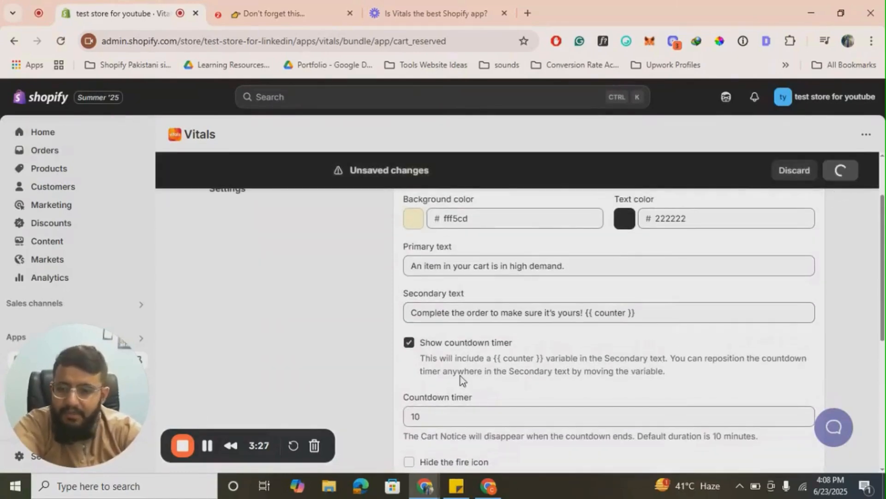
# - Switch to the storefront and open the shopping cart to check the cart notice and its countdown
pyautogui.click(276, 1)
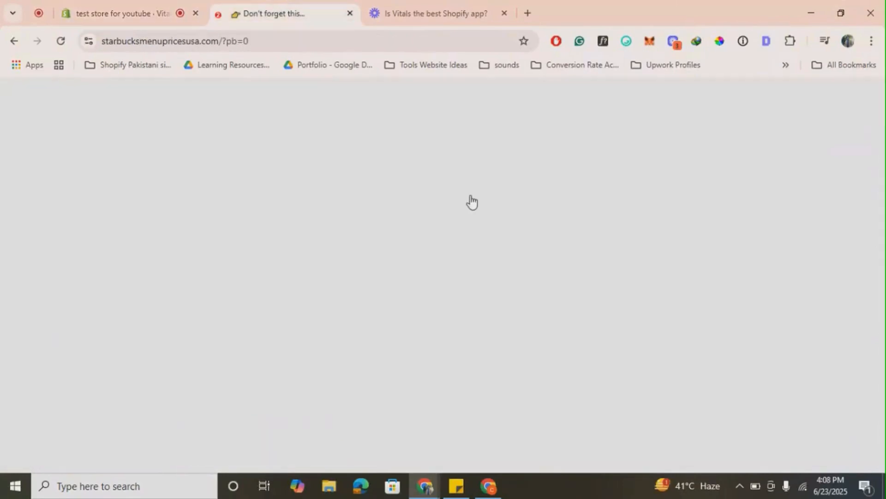
pyautogui.scroll(10, 691, 213)
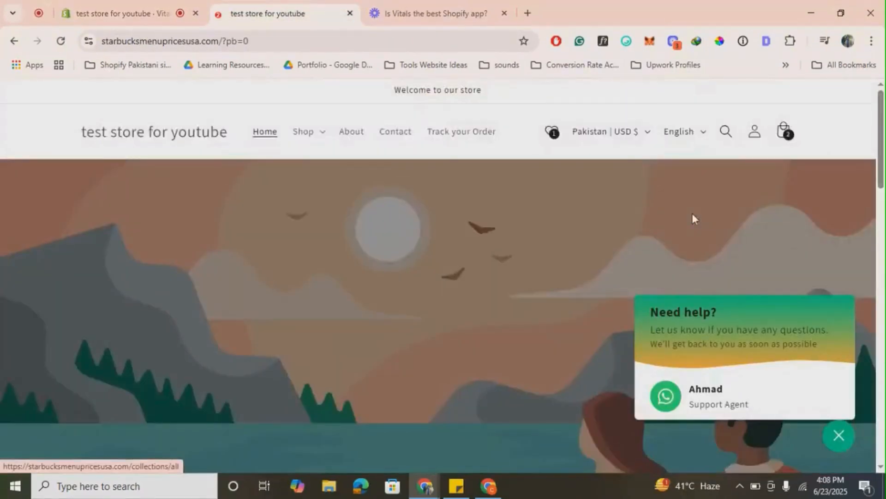
pyautogui.click(784, 134)
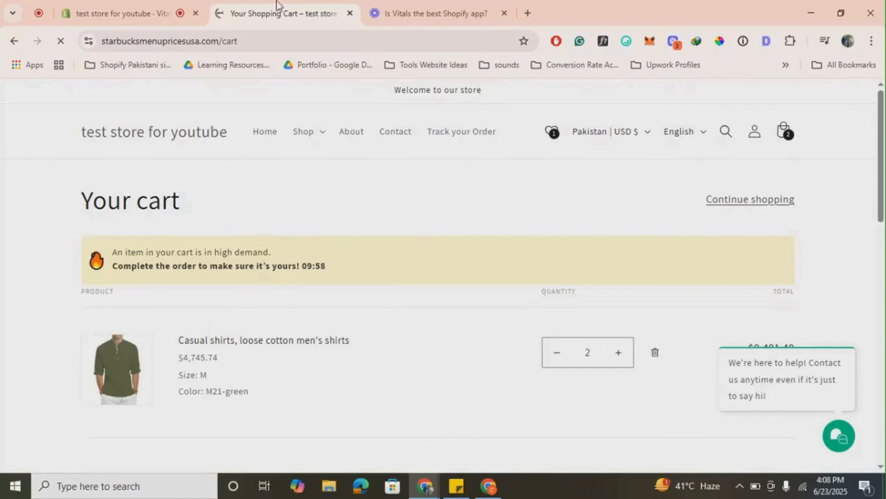
# - Return to the Vitals admin, go back to the Marketing apps list and look through its apps
pyautogui.click(157, 7)
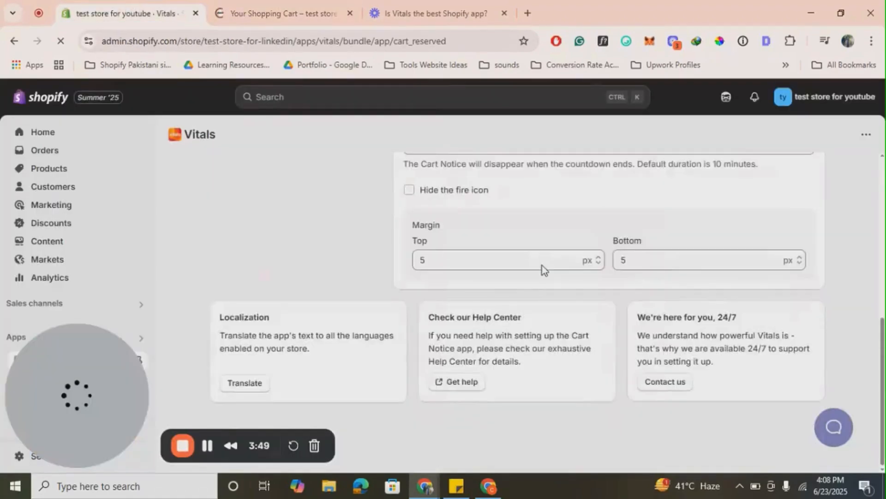
pyautogui.scroll(10, 542, 265)
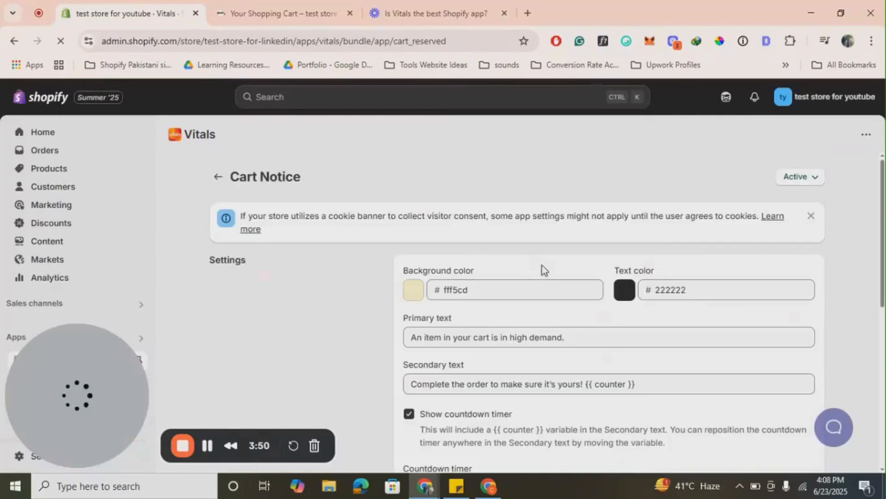
pyautogui.click(218, 177)
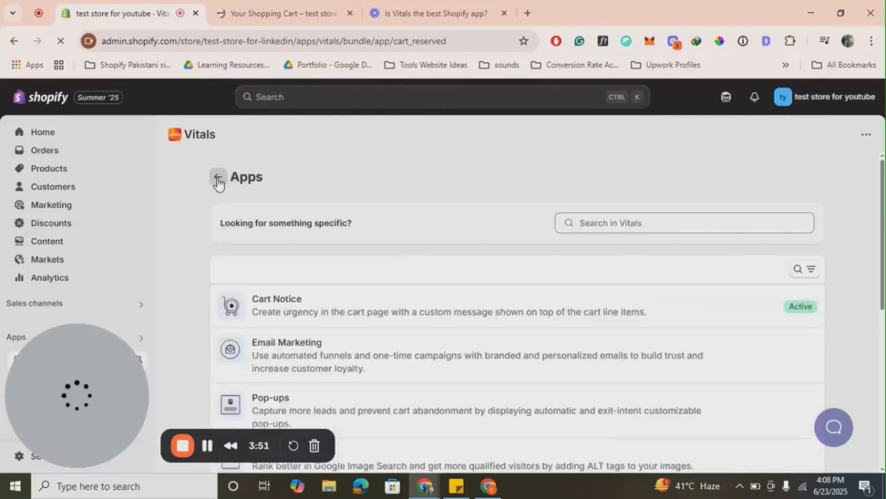
pyautogui.scroll(-1, 444, 348)
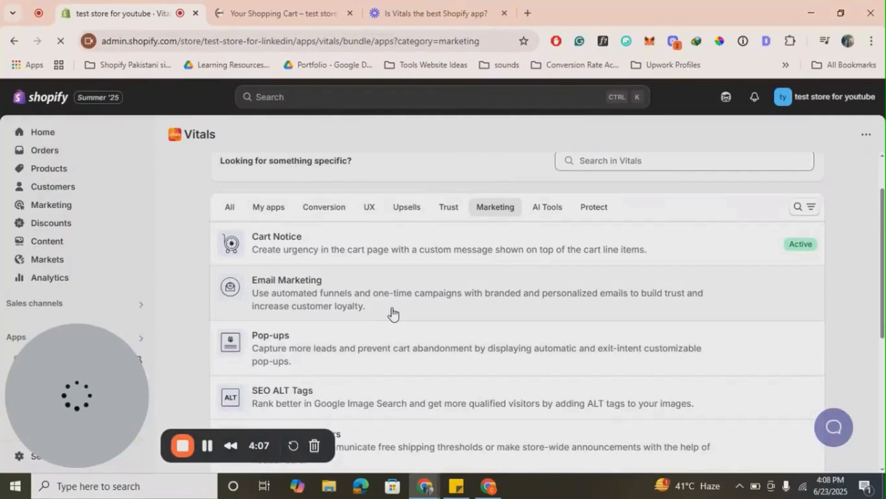
pyautogui.scroll(-1, 360, 311)
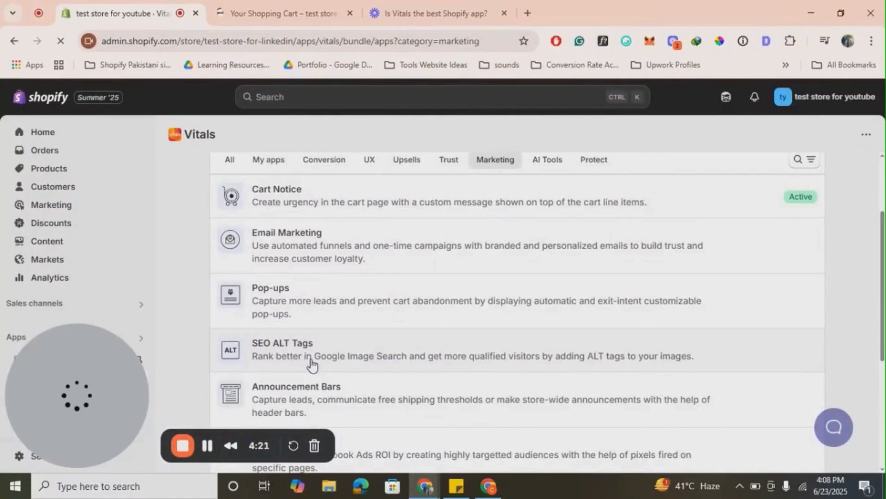
pyautogui.scroll(-1, 310, 364)
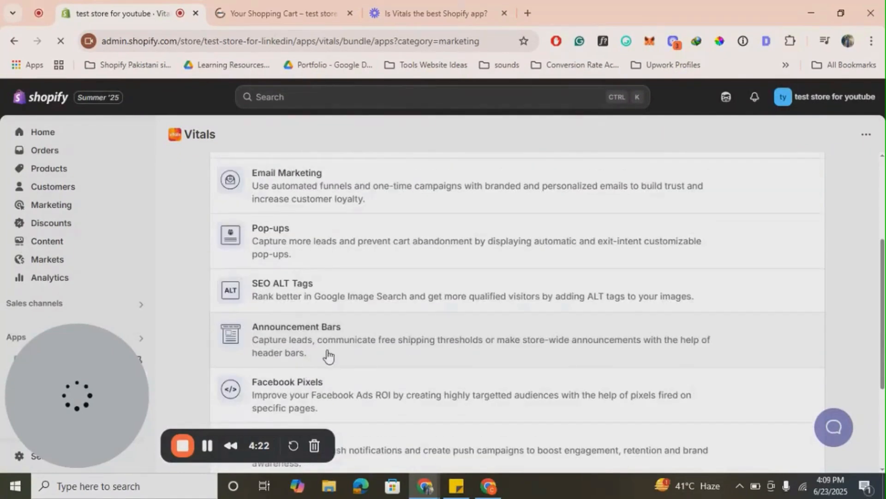
pyautogui.scroll(-2, 321, 355)
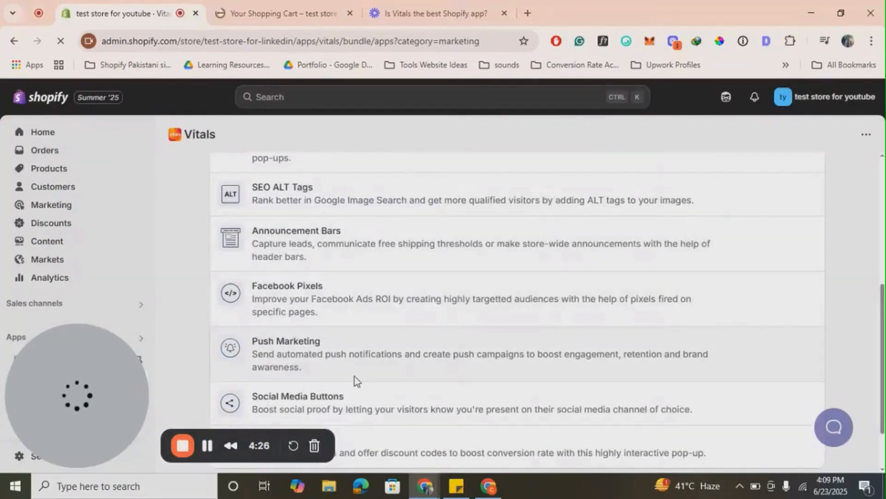
# - Activate the Push Marketing app and look through its automations
pyautogui.click(358, 367)
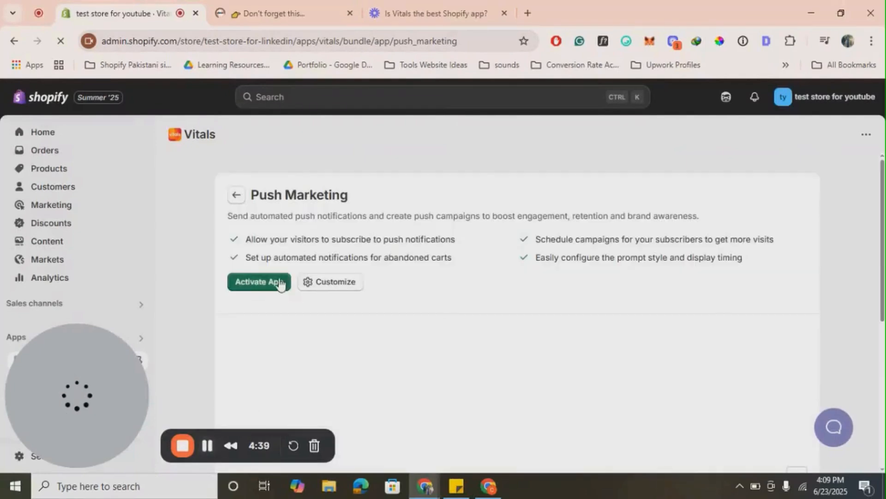
pyautogui.click(267, 282)
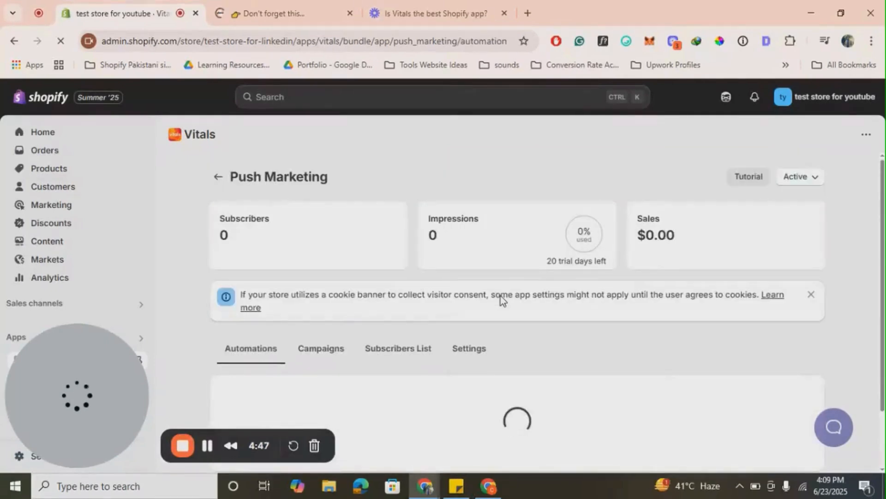
pyautogui.scroll(-1, 500, 295)
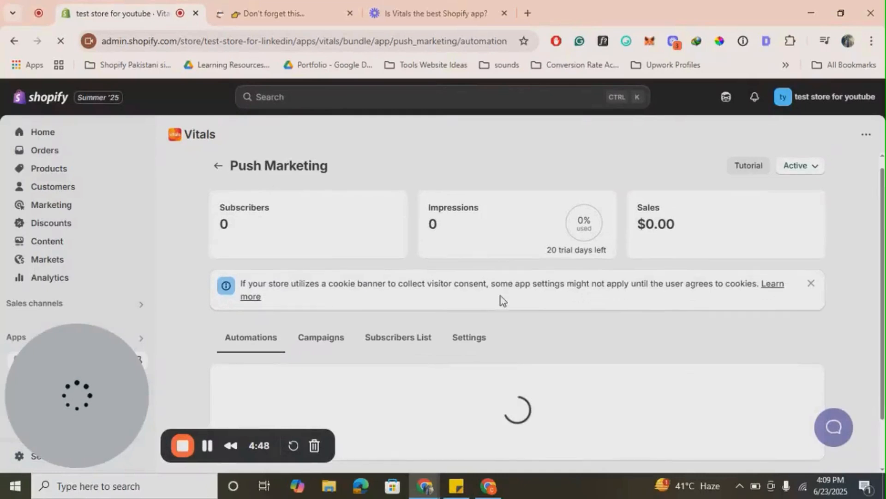
pyautogui.scroll(-3, 500, 295)
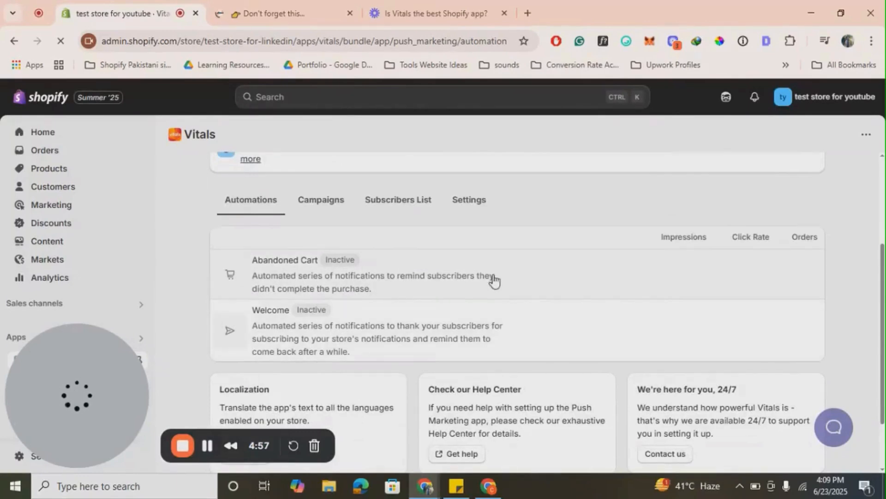
pyautogui.scroll(3, 438, 287)
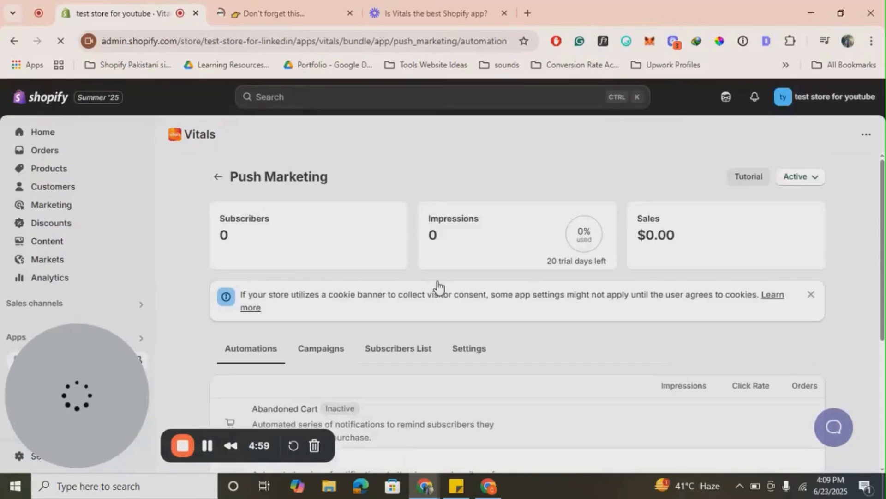
pyautogui.scroll(-5, 437, 287)
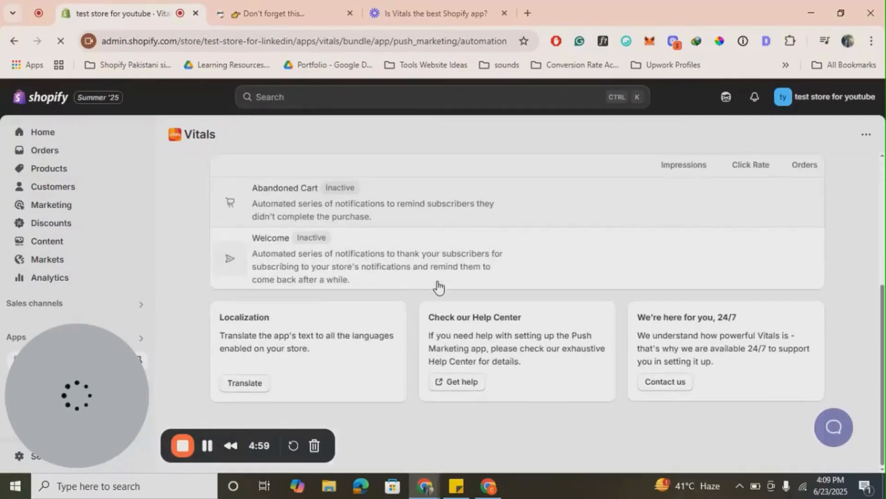
# - Open the Welcome automation of Push Marketing and review its three messages and their wait times
pyautogui.click(318, 213)
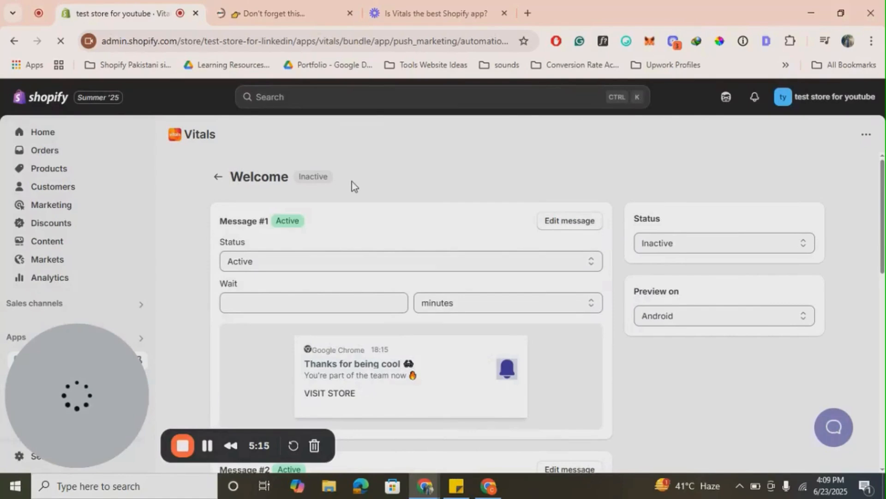
pyautogui.scroll(-7, 393, 371)
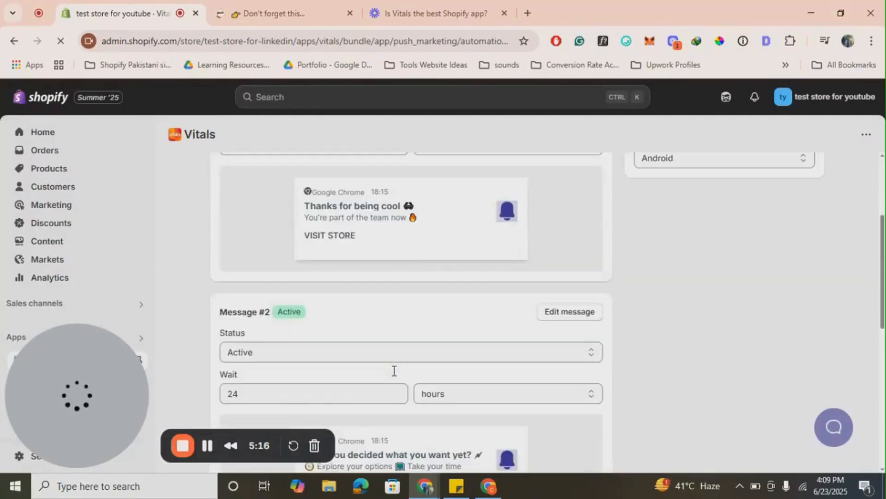
pyautogui.scroll(8, 394, 372)
pyautogui.scroll(-7, 393, 372)
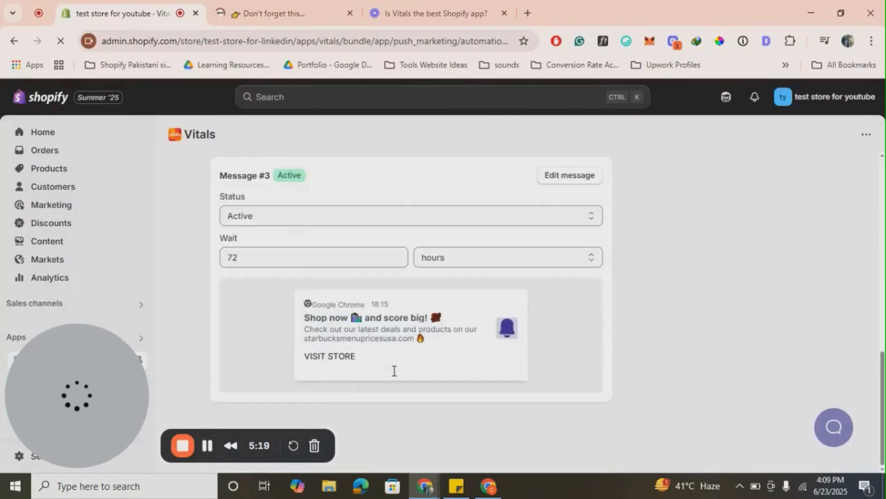
pyautogui.scroll(7, 394, 371)
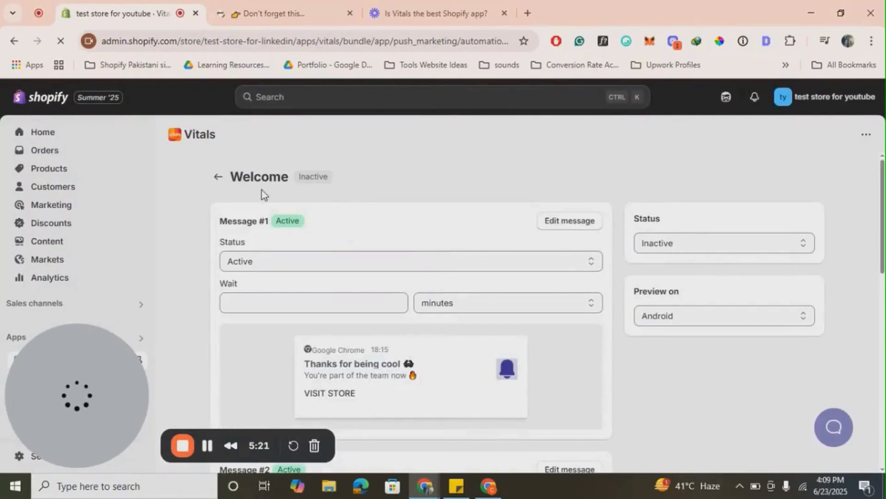
pyautogui.scroll(-2, 483, 301)
pyautogui.scroll(2, 484, 301)
# - Set the Welcome automation's status to Active and try to save it
pyautogui.click(683, 245)
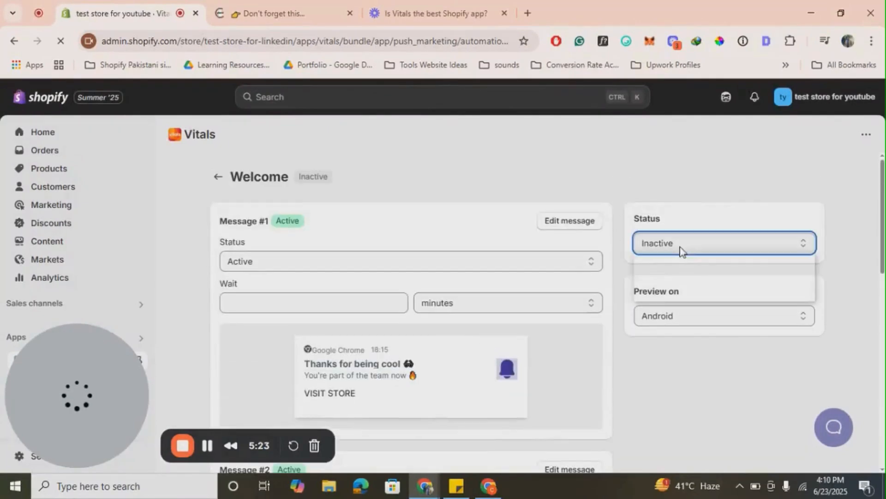
pyautogui.click(682, 277)
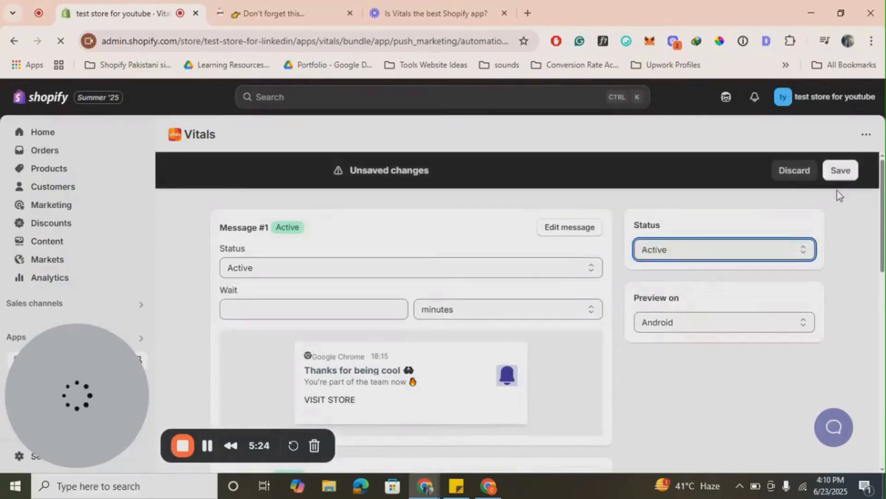
pyautogui.click(841, 170)
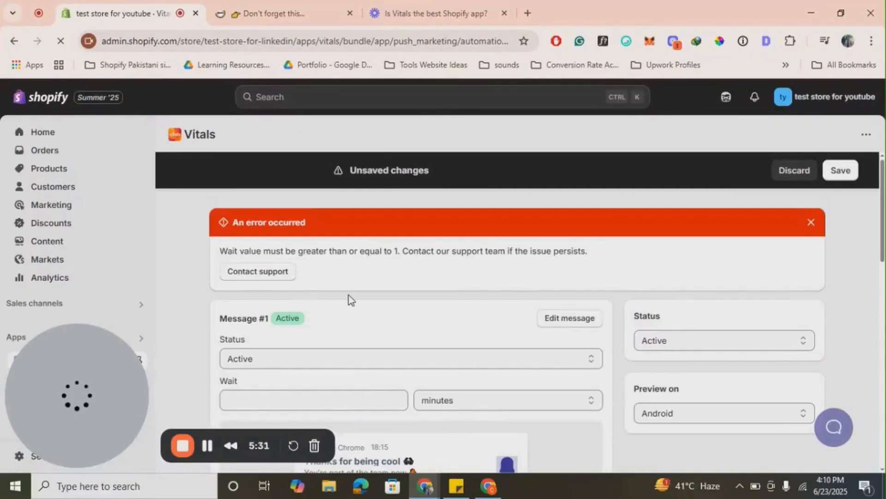
# - Set the wait time of Message #1 in the Welcome automation to 1 minute and save the automation
pyautogui.scroll(-1, 349, 299)
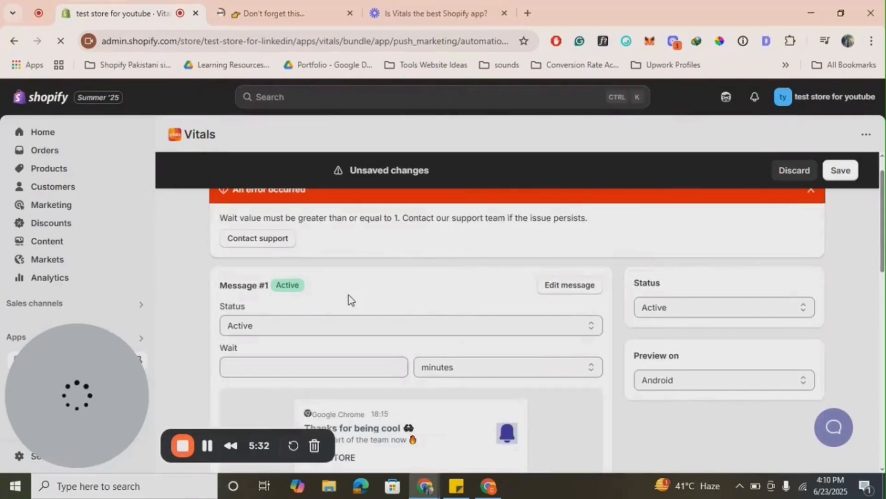
pyautogui.scroll(-6, 349, 299)
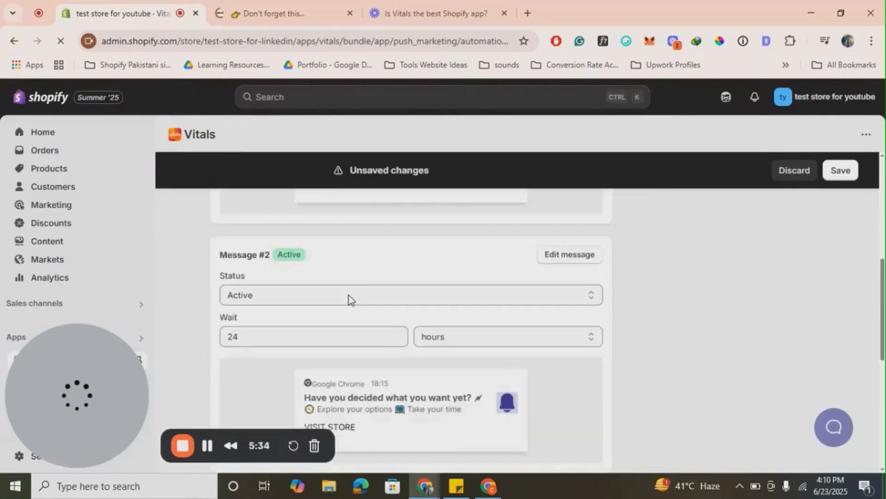
pyautogui.click(271, 333)
pyautogui.doubleClick(271, 334)
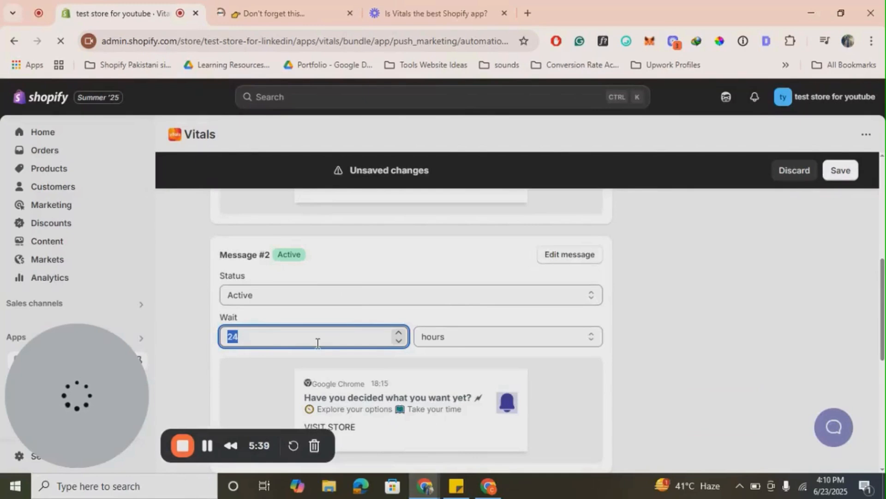
pyautogui.write('1')
pyautogui.scroll(5, 445, 304)
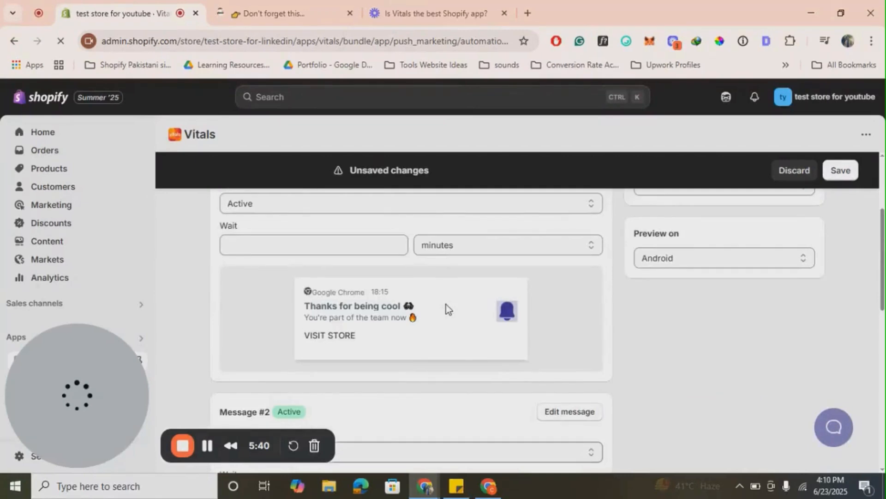
pyautogui.click(307, 360)
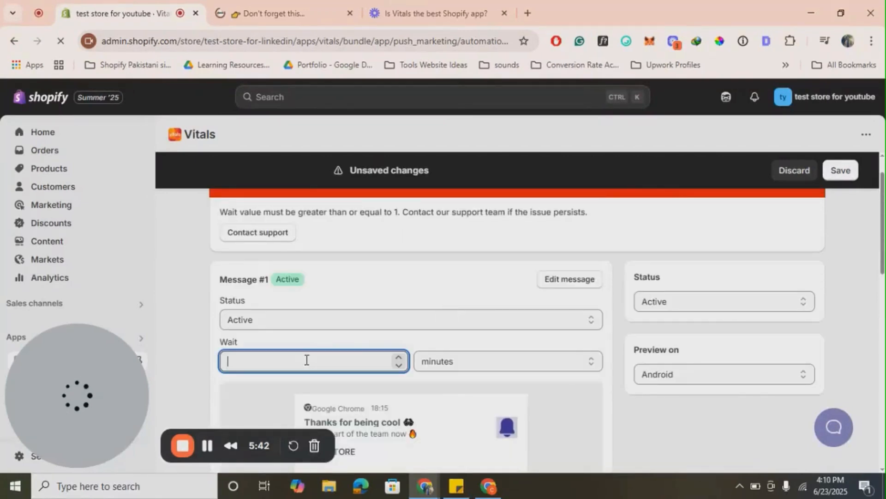
pyautogui.write('1')
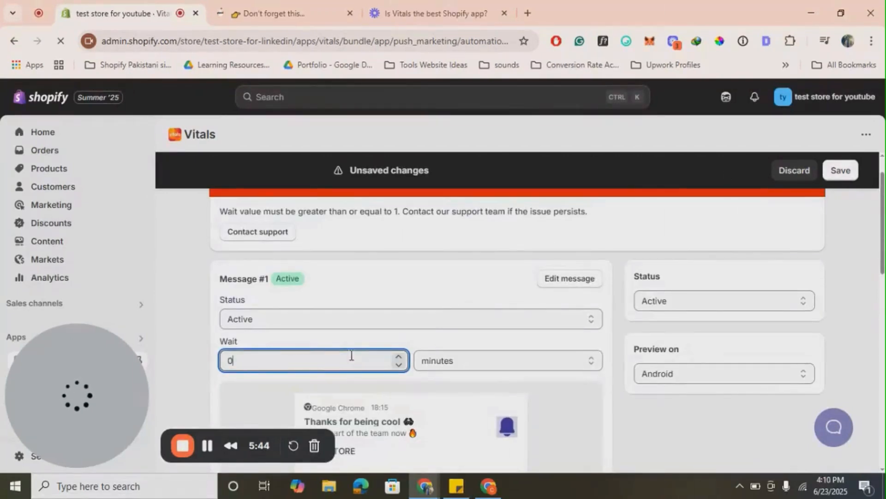
pyautogui.click(850, 170)
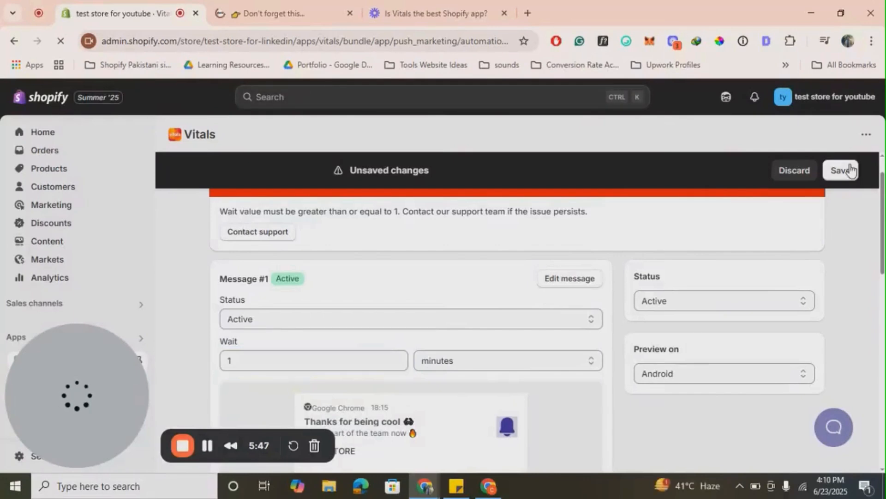
pyautogui.click(850, 170)
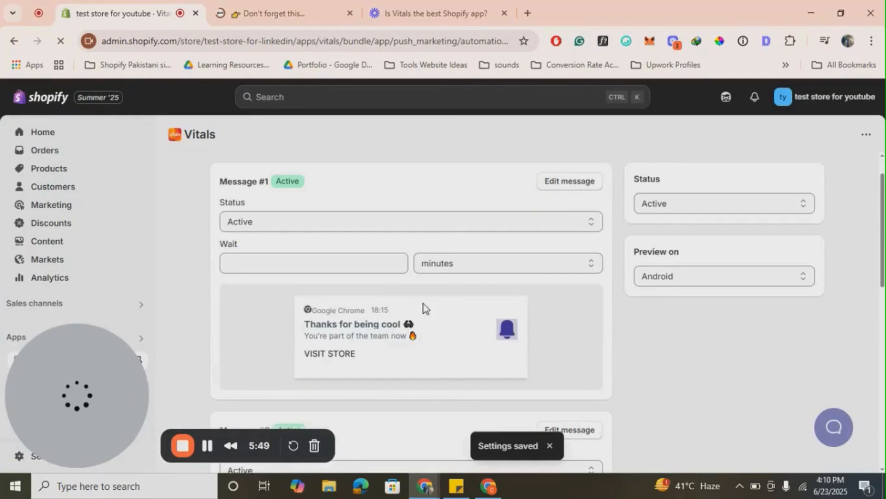
# - Go back to the Marketing apps list, view the Spin the Wheel app's overview page and leave it again
pyautogui.scroll(1, 284, 143)
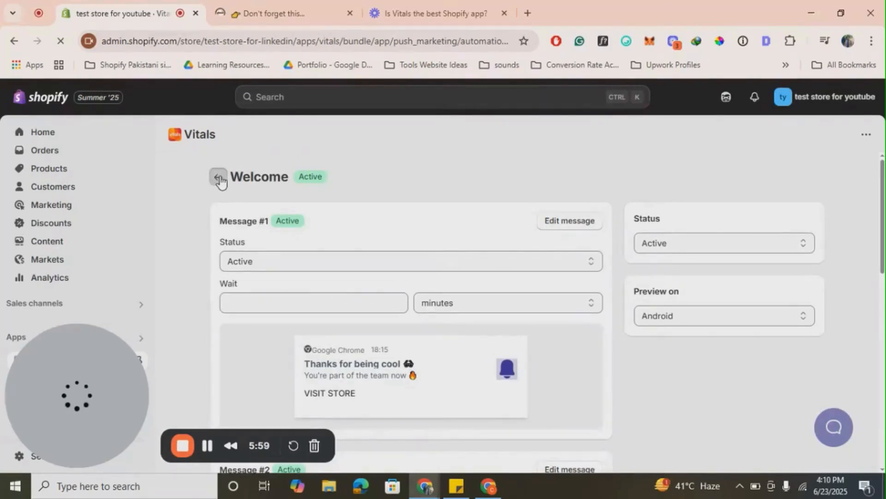
pyautogui.click(216, 184)
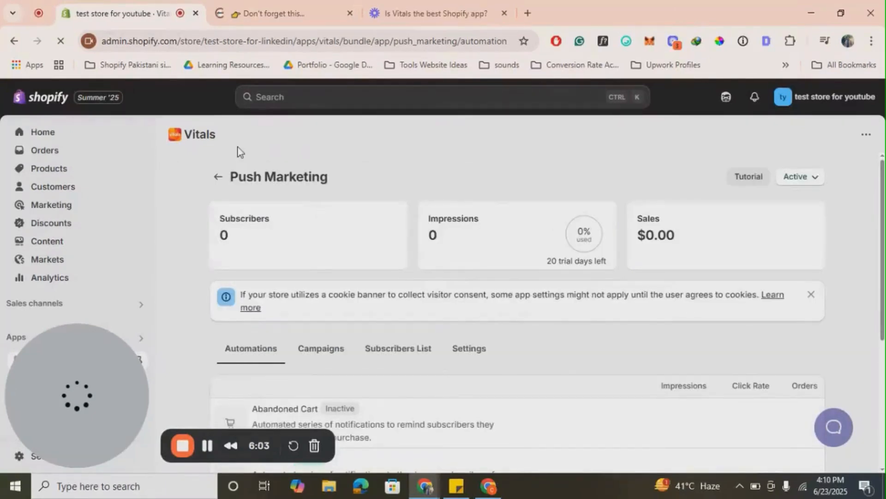
pyautogui.click(218, 177)
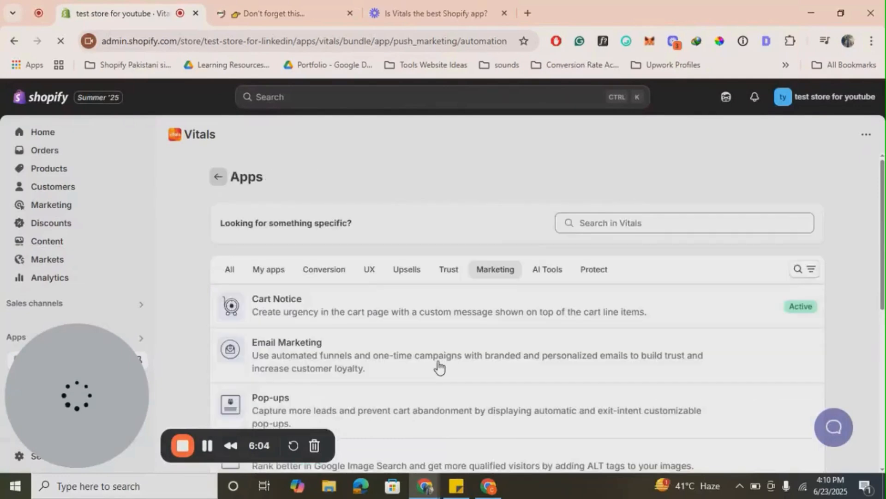
pyautogui.scroll(-5, 439, 367)
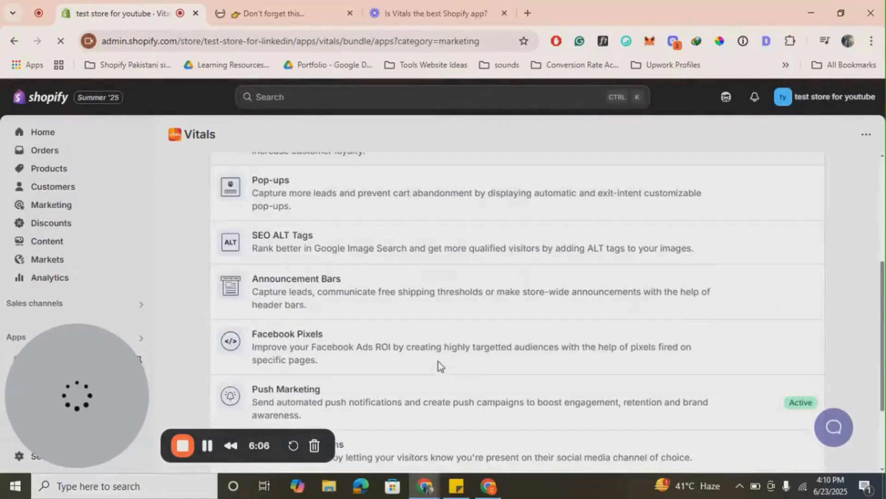
pyautogui.scroll(-3, 439, 367)
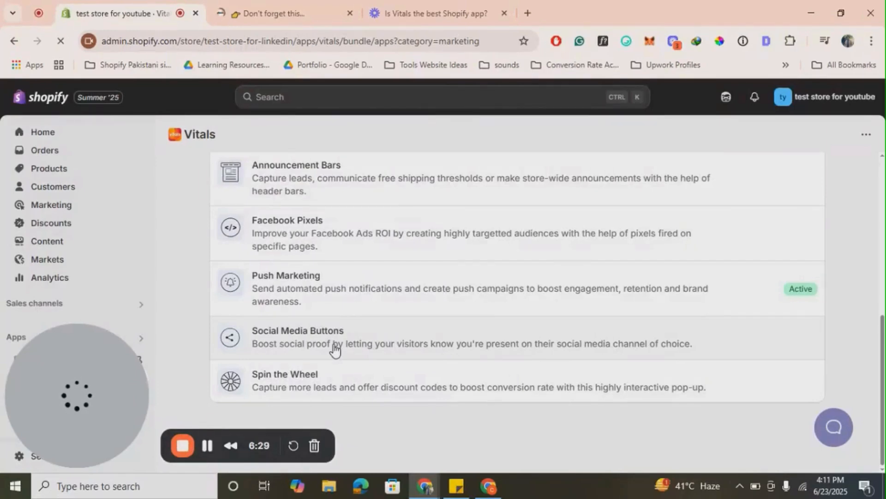
pyautogui.click(419, 384)
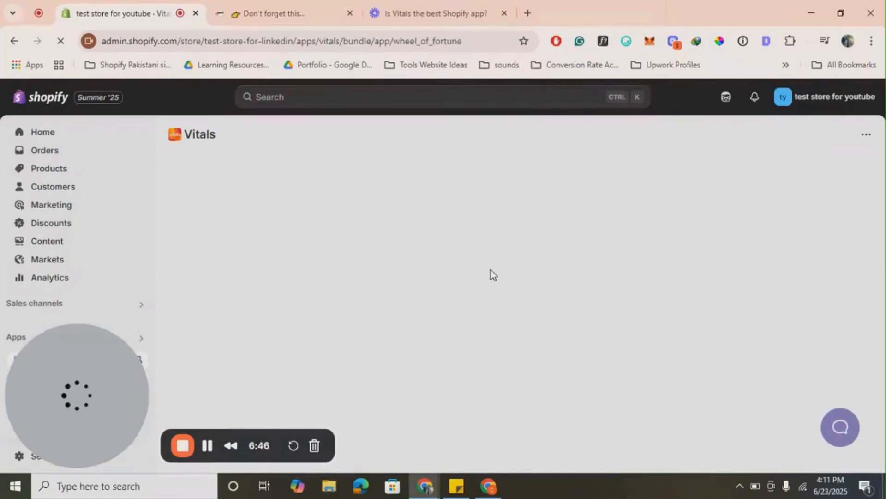
pyautogui.scroll(-3, 491, 270)
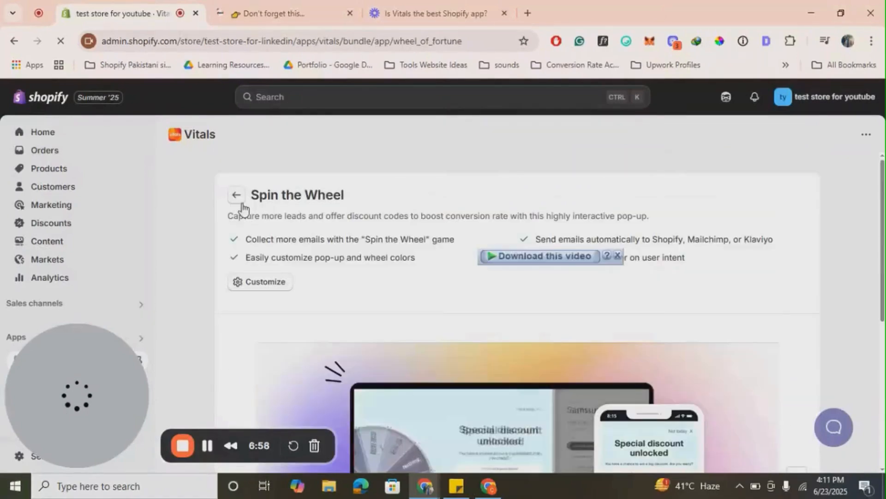
pyautogui.click(241, 203)
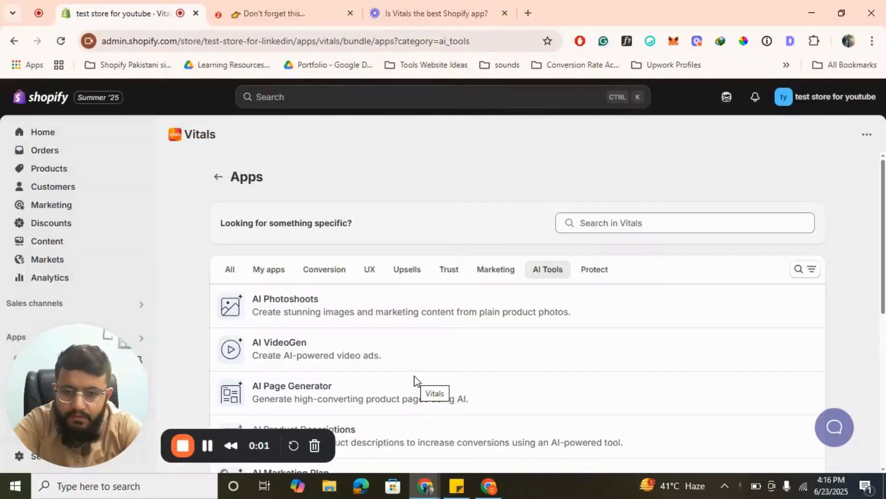
# - Look through the apps in the Trust category and those in the Marketing category
pyautogui.click(451, 273)
pyautogui.scroll(-3, 376, 339)
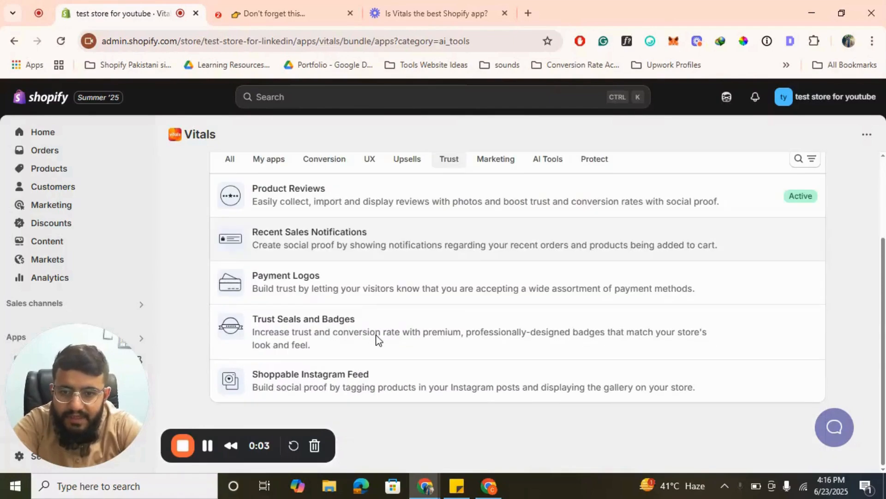
pyautogui.scroll(2, 409, 334)
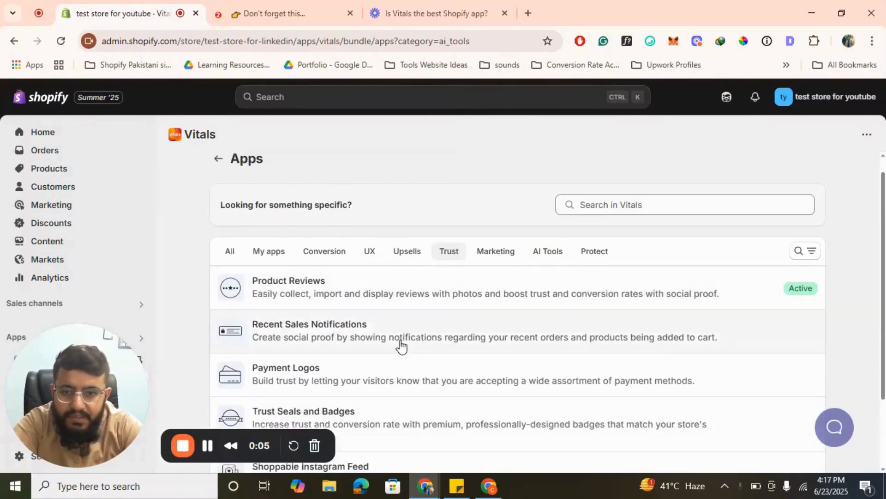
pyautogui.scroll(-2, 401, 345)
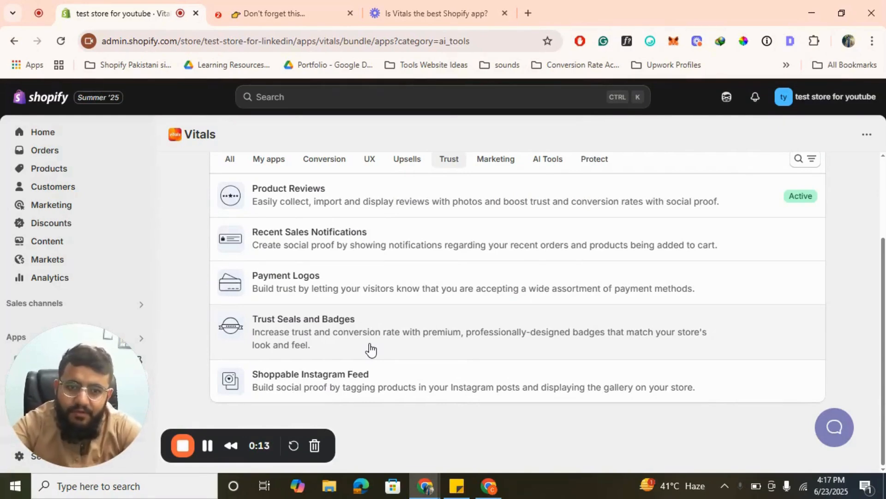
pyautogui.click(508, 162)
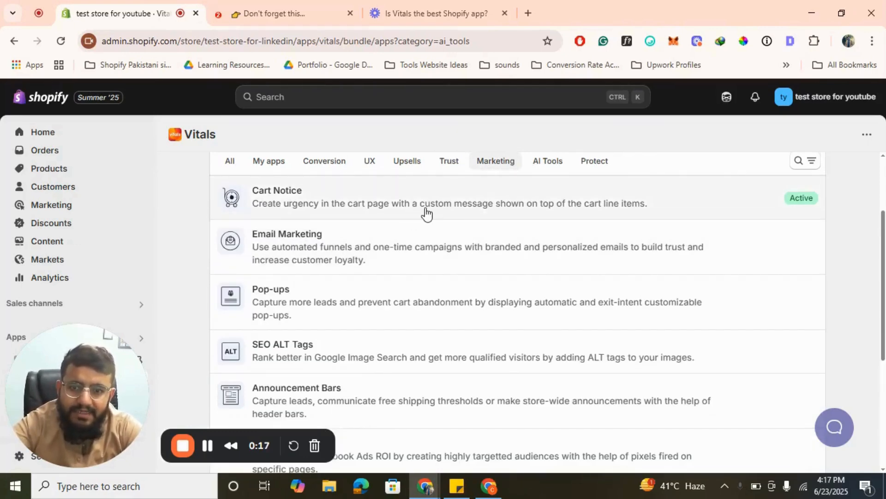
pyautogui.scroll(-3, 364, 301)
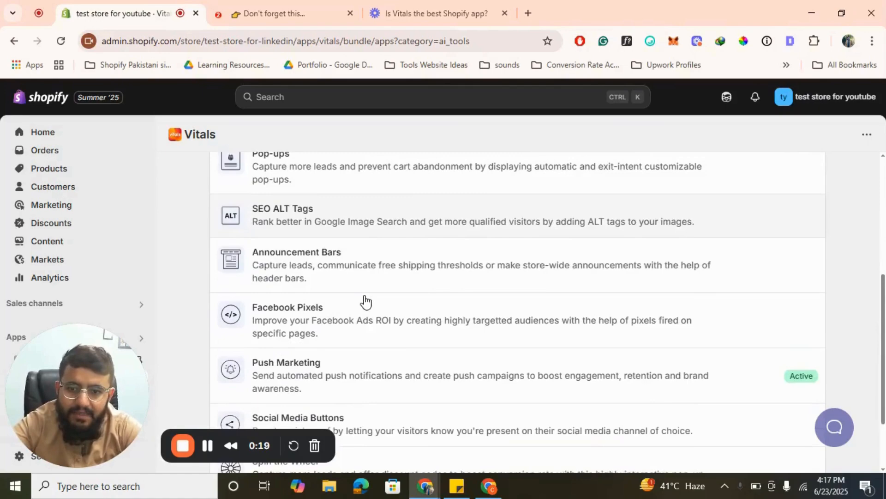
pyautogui.scroll(-2, 364, 300)
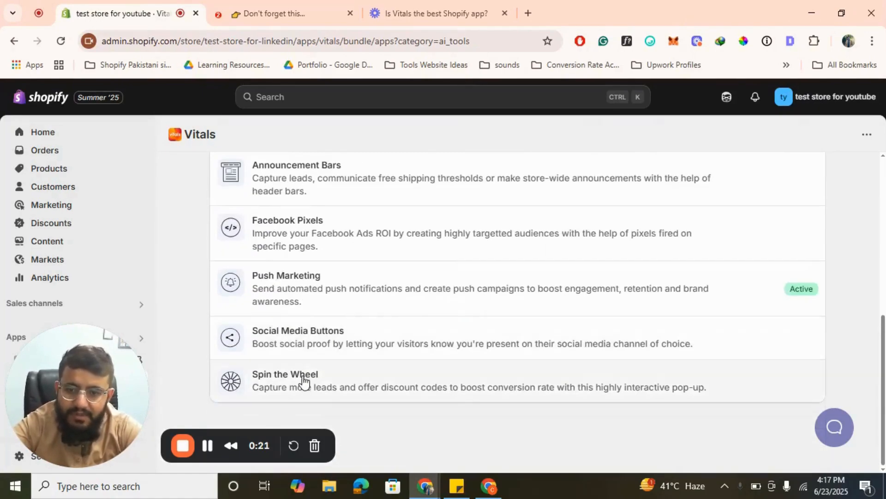
pyautogui.scroll(5, 302, 383)
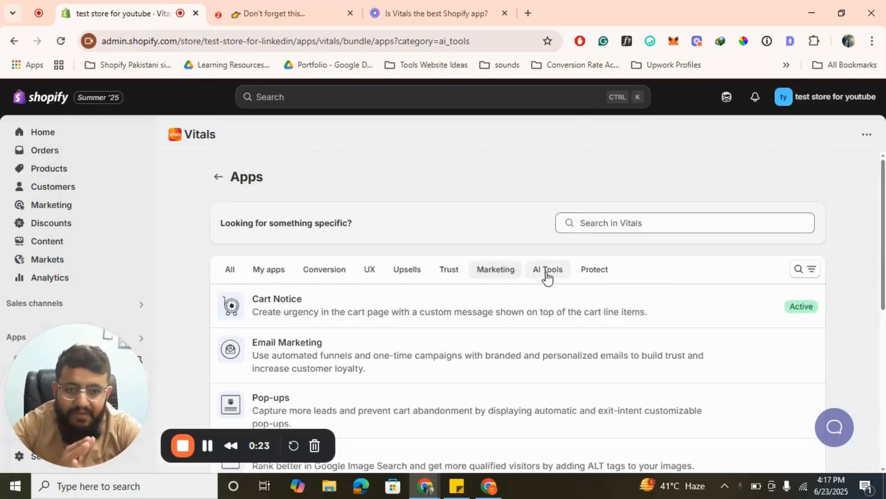
# - Show the AI Tools category and look through its list of apps
pyautogui.click(547, 272)
pyautogui.scroll(-2, 434, 316)
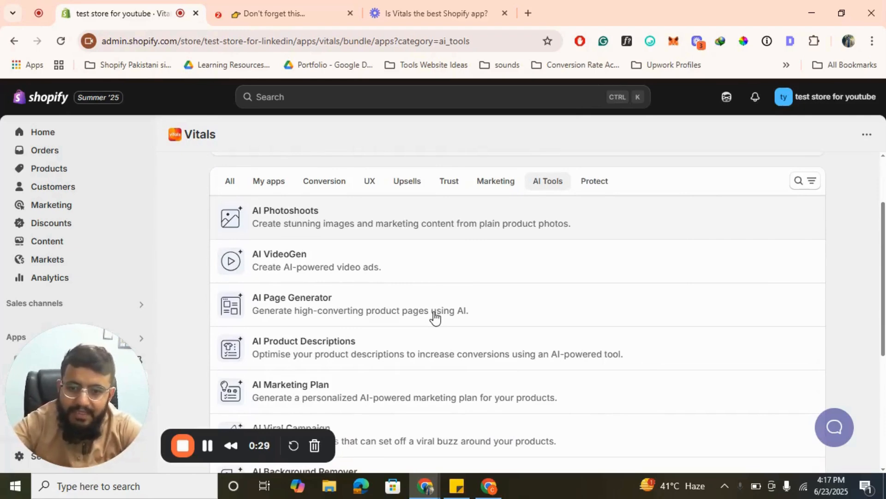
pyautogui.scroll(-3, 434, 317)
pyautogui.scroll(1, 434, 317)
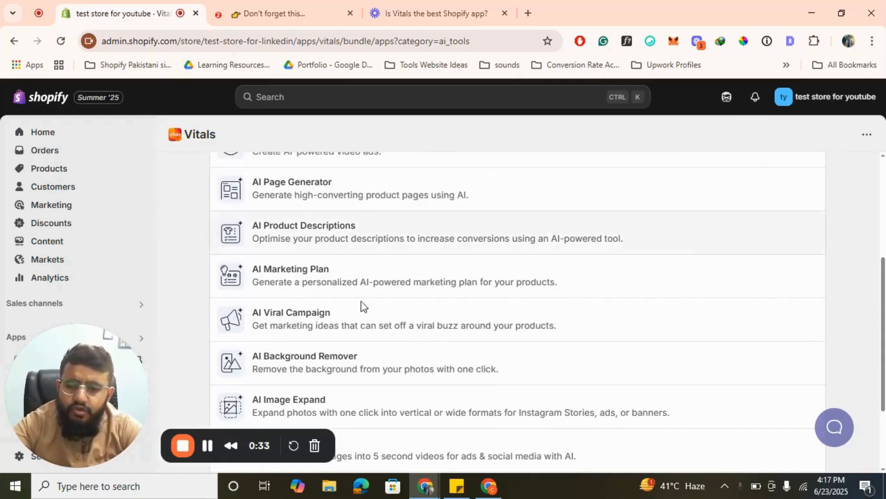
pyautogui.scroll(-1, 362, 305)
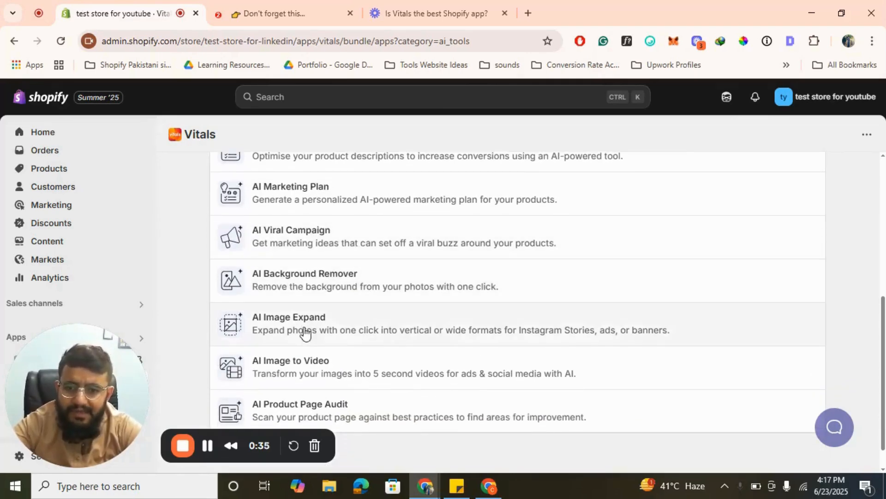
# - Open AI Image Expand, review its before-and-after example and price per image, and return to the AI Tools list
pyautogui.click(299, 331)
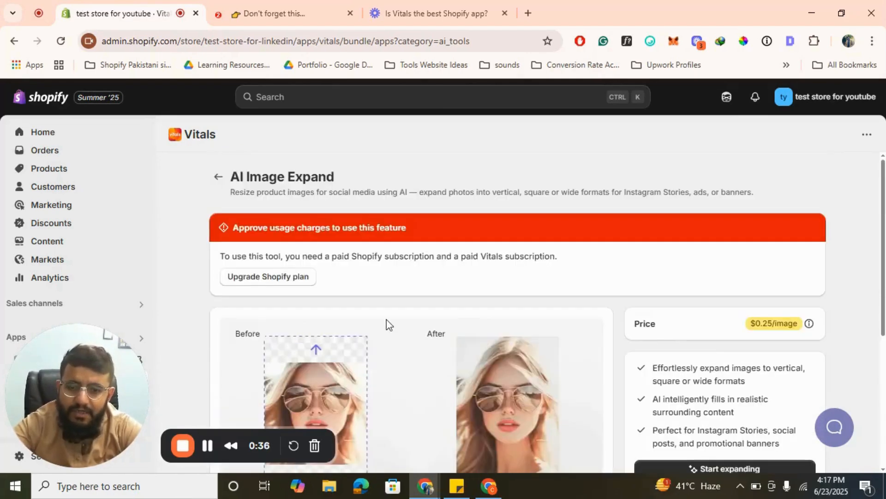
pyautogui.scroll(-3, 293, 372)
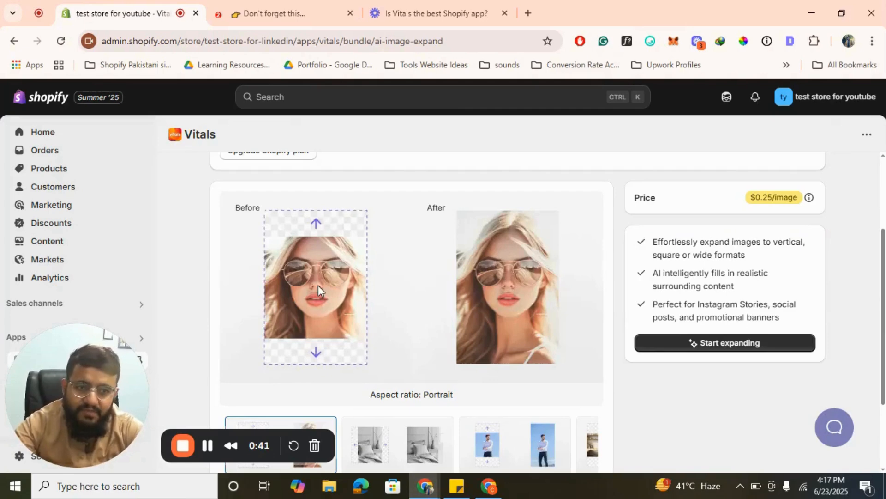
pyautogui.scroll(3, 318, 284)
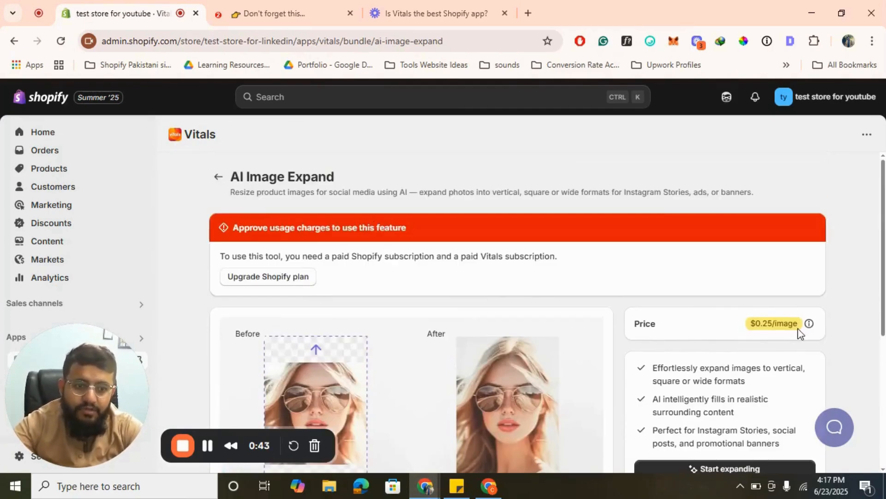
pyautogui.click(218, 177)
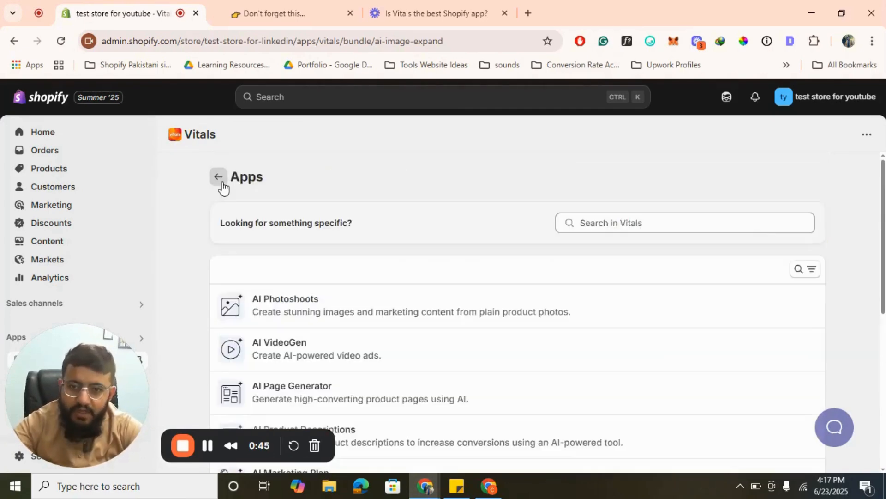
# - Open AI VideoGen and choose 12 Inch LCD Writing Tablet Drawing Board as the product to promote in a generated video
pyautogui.scroll(-2, 400, 352)
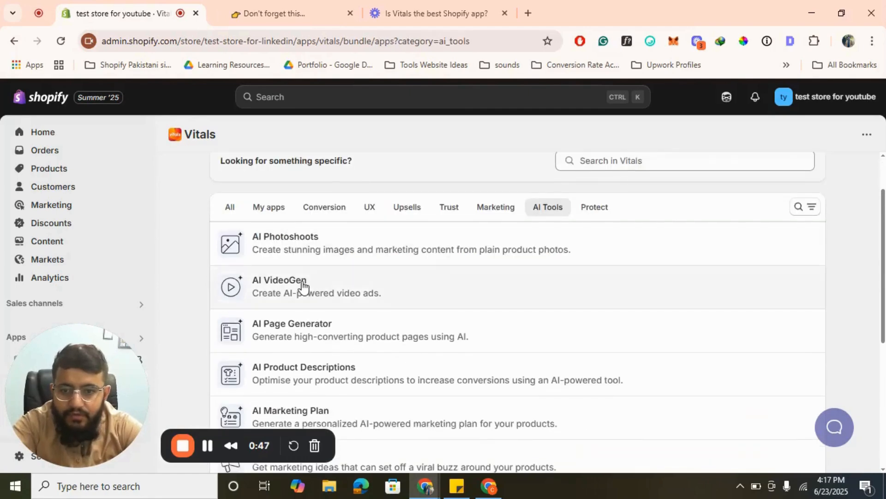
pyautogui.click(346, 303)
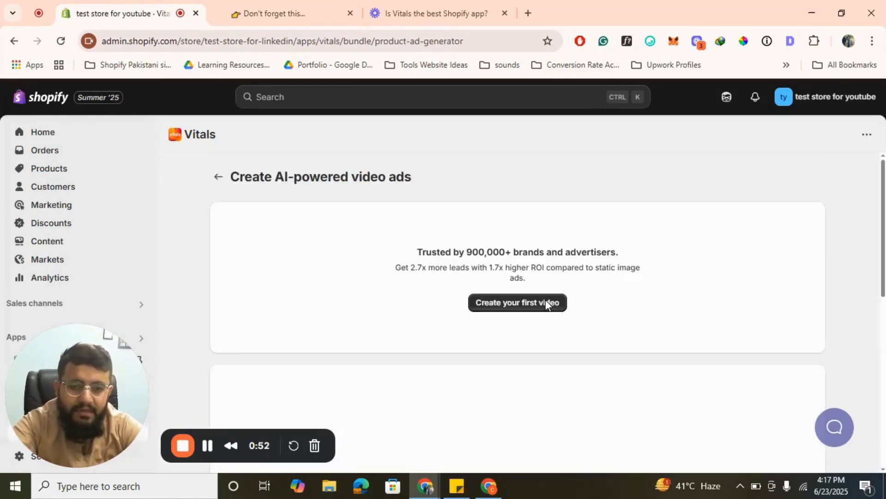
pyautogui.click(545, 301)
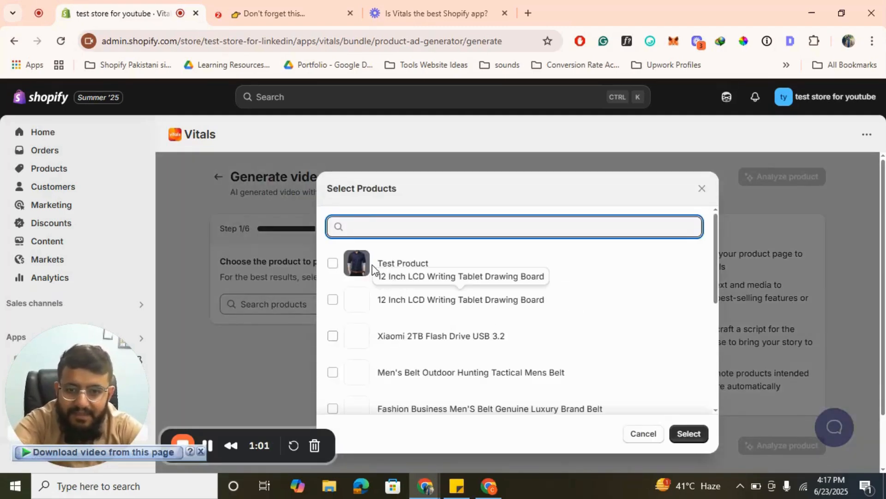
pyautogui.click(334, 301)
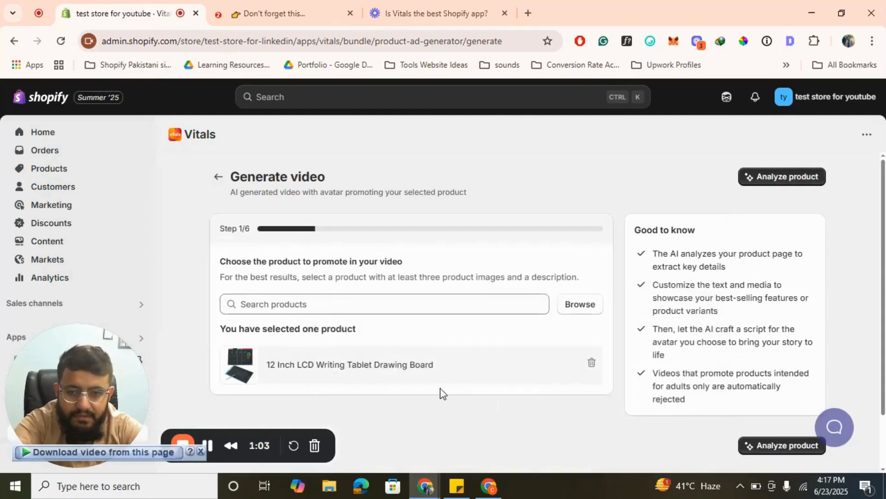
pyautogui.scroll(-2, 449, 371)
pyautogui.scroll(2, 503, 358)
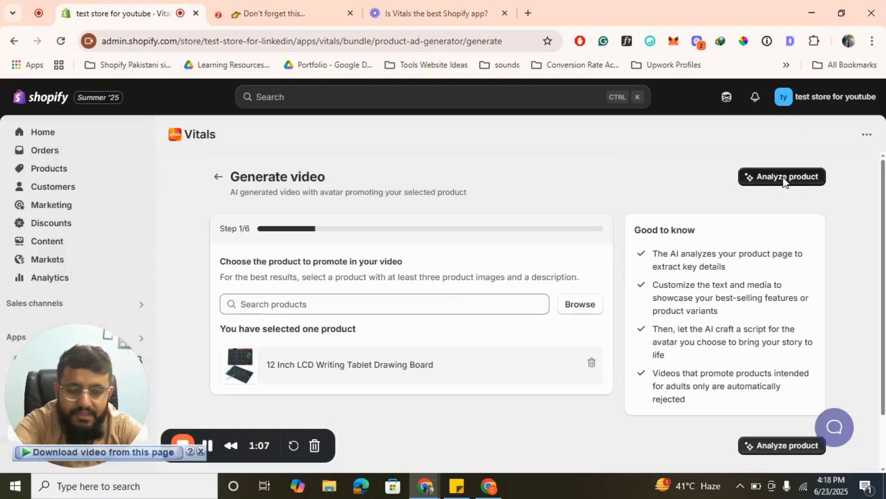
# - Analyze the chosen product and select the large image of hands drawing on the tablet as a video visual
pyautogui.scroll(-2, 346, 285)
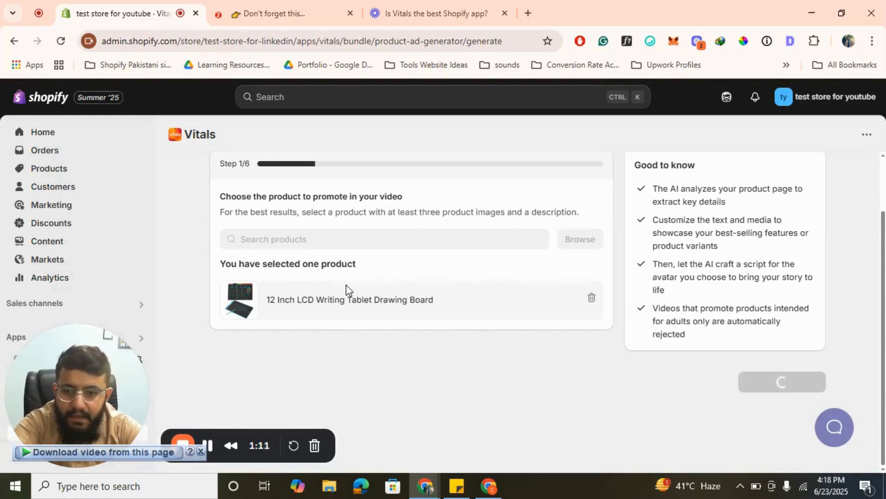
pyautogui.scroll(2, 442, 292)
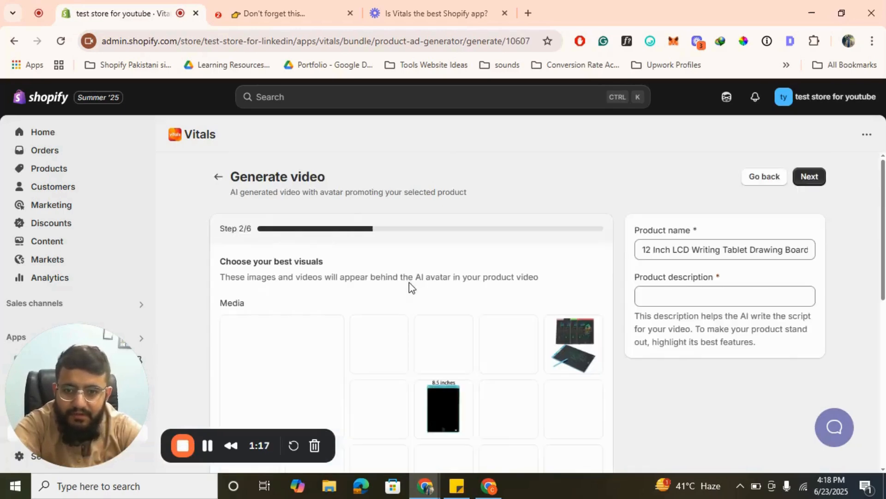
pyautogui.scroll(-2, 267, 358)
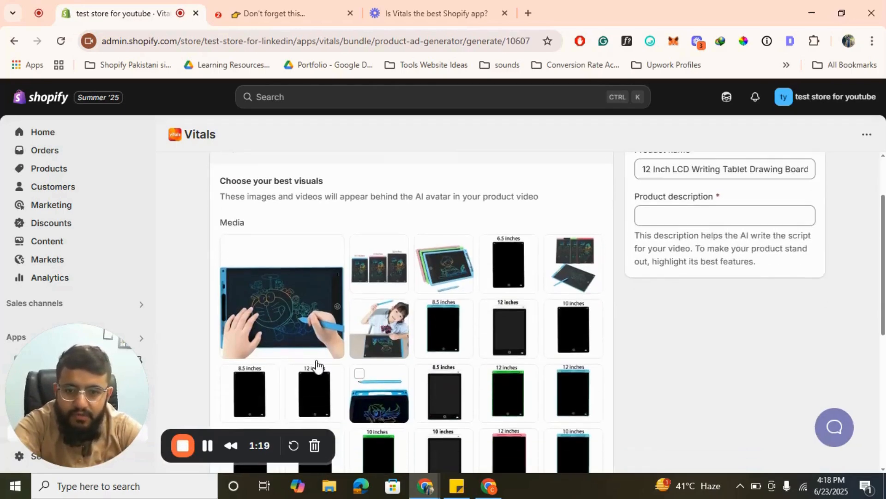
pyautogui.click(270, 323)
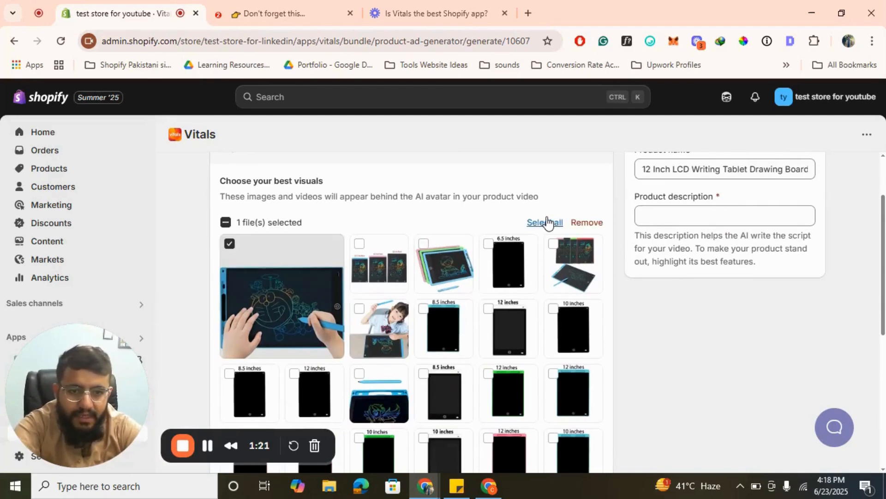
pyautogui.scroll(2, 517, 306)
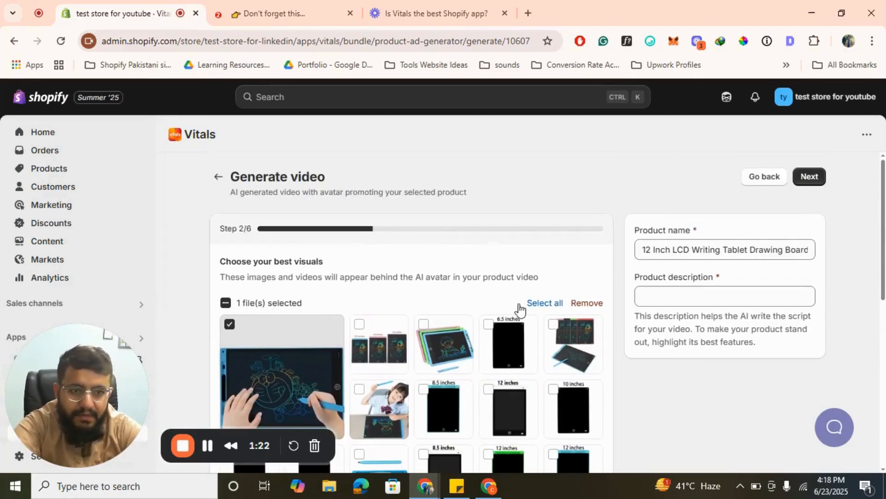
# - Enter the product description "LCD Writing Tablet for kids" and continue with the default assets
pyautogui.click(814, 184)
pyautogui.click(725, 290)
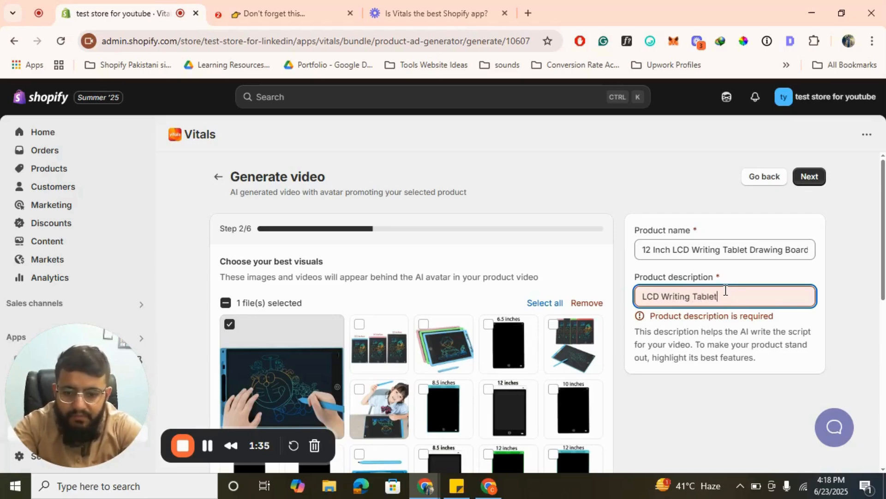
pyautogui.click(804, 178)
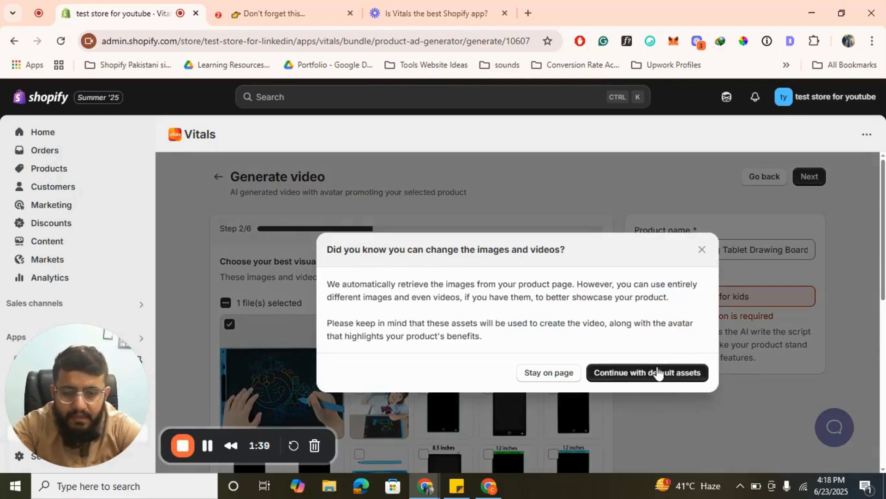
pyautogui.click(624, 377)
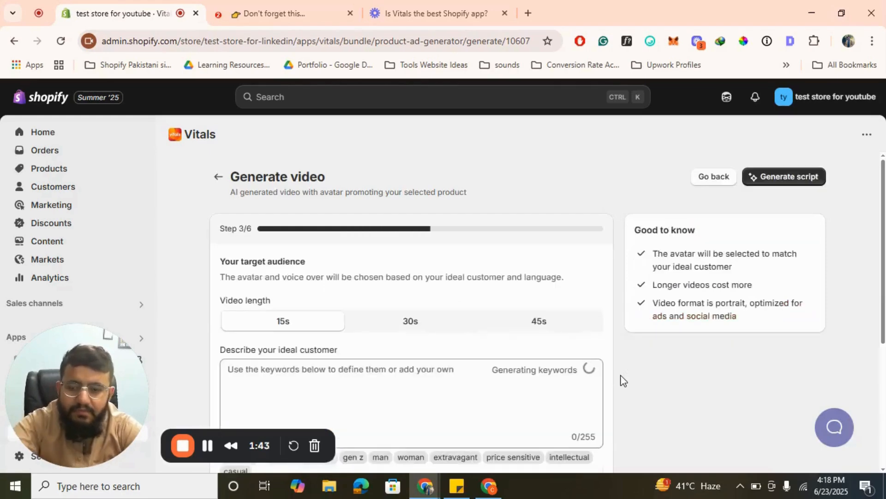
# - Generate scripts for a 15s English video without captions, using the suggested keywords for the ideal customer
pyautogui.scroll(-3, 435, 289)
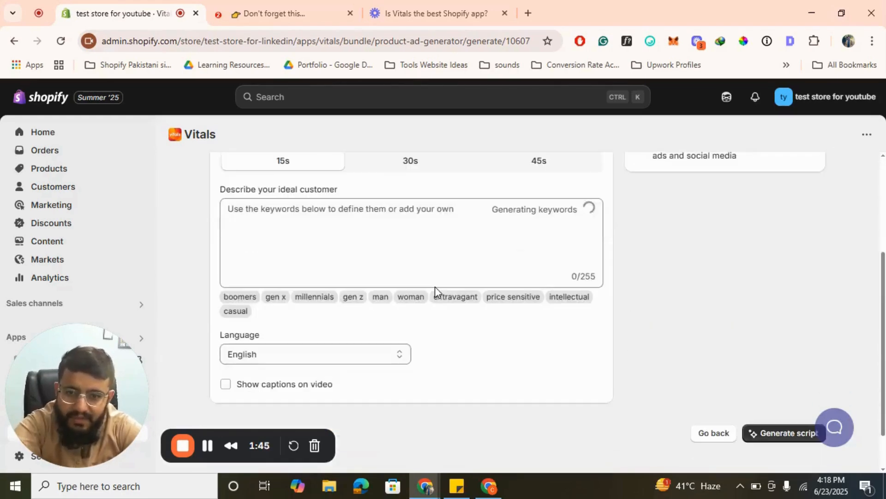
pyautogui.click(387, 239)
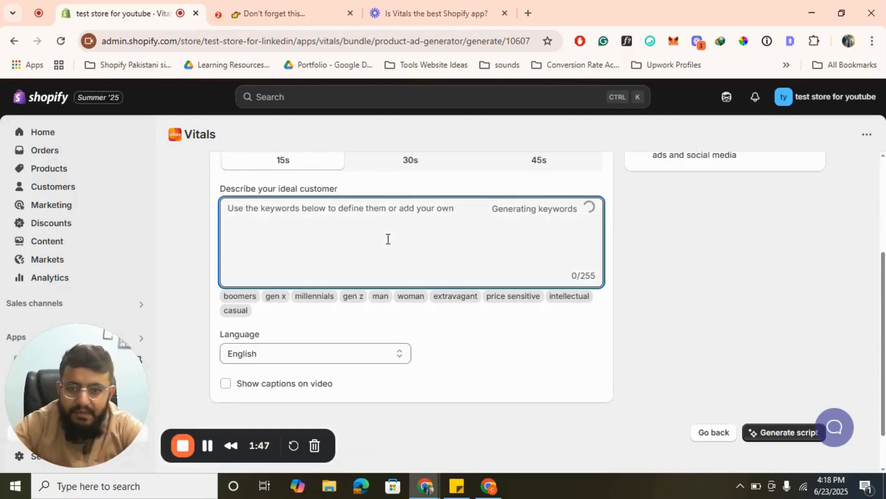
pyautogui.scroll(-1, 388, 239)
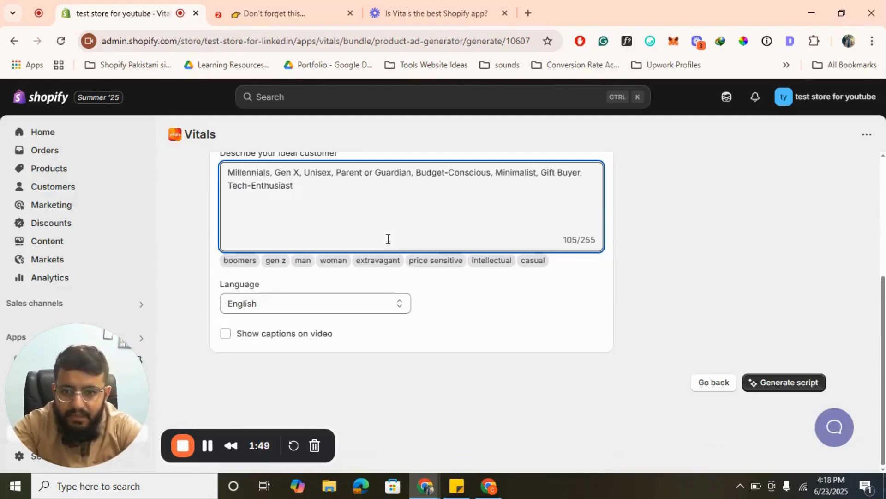
pyautogui.scroll(5, 746, 300)
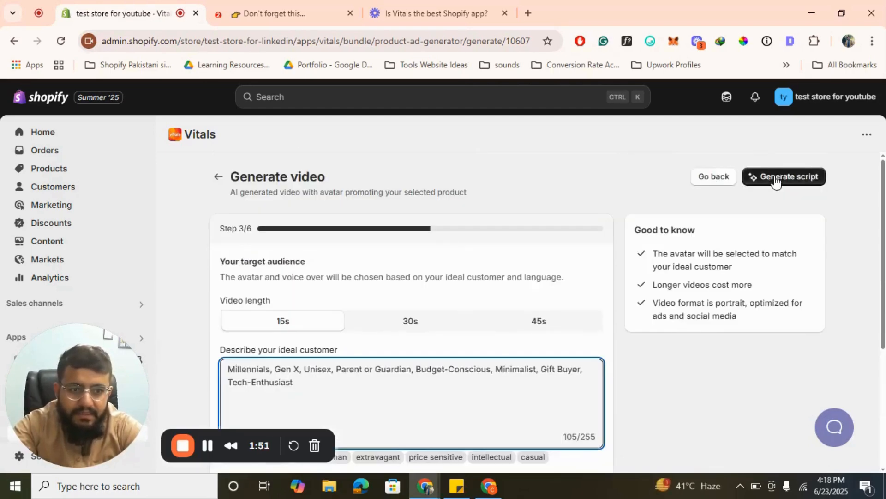
pyautogui.click(776, 179)
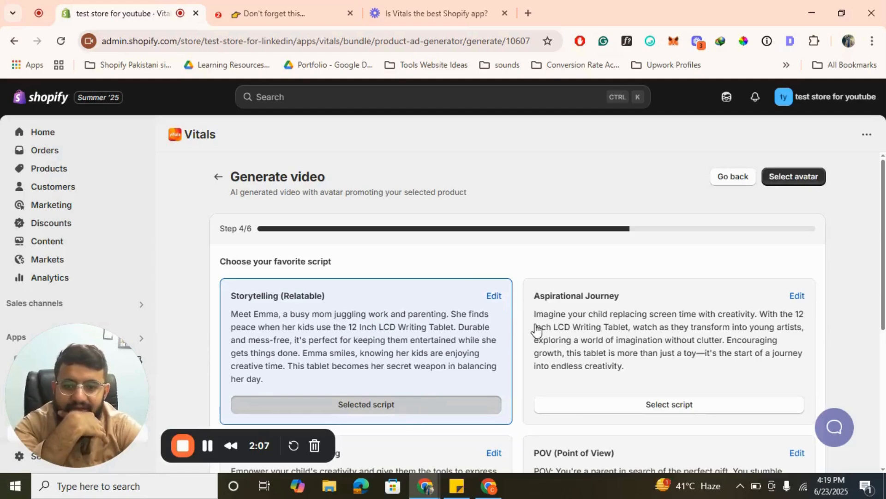
# - Review the generated scripts, keep Storytelling (Relatable) and proceed to the avatar selection
pyautogui.scroll(-5, 536, 330)
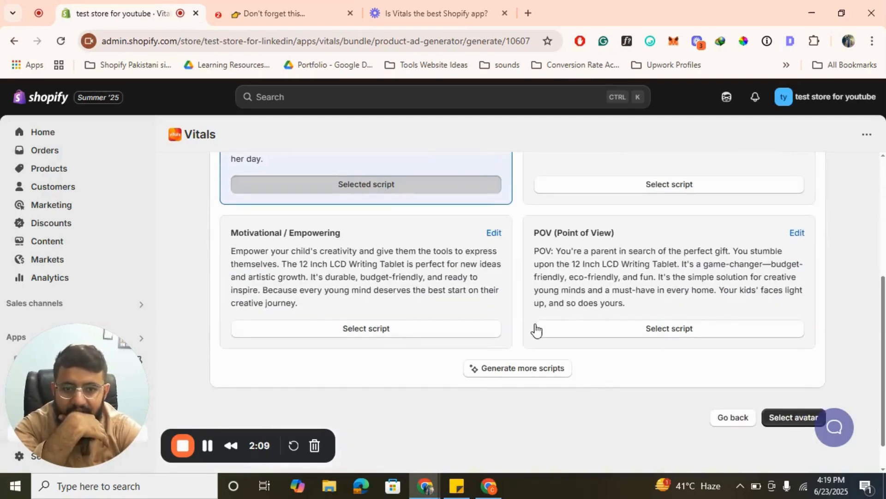
pyautogui.scroll(4, 536, 329)
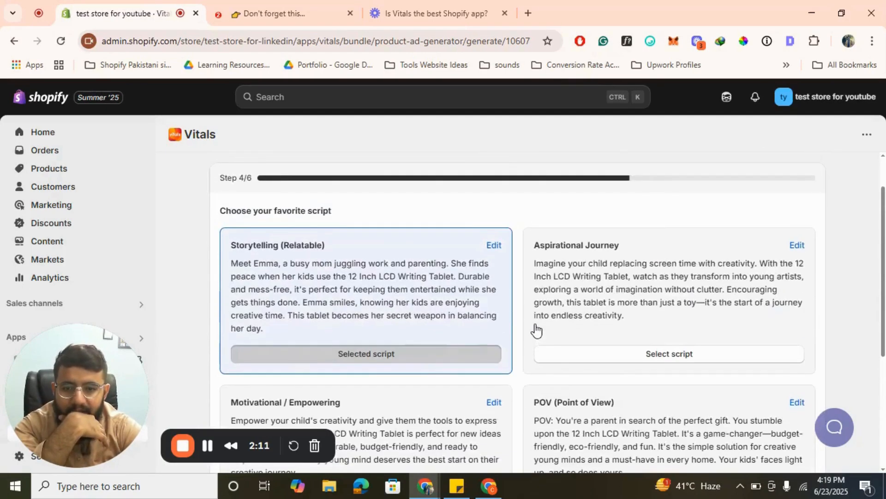
pyautogui.scroll(1, 446, 279)
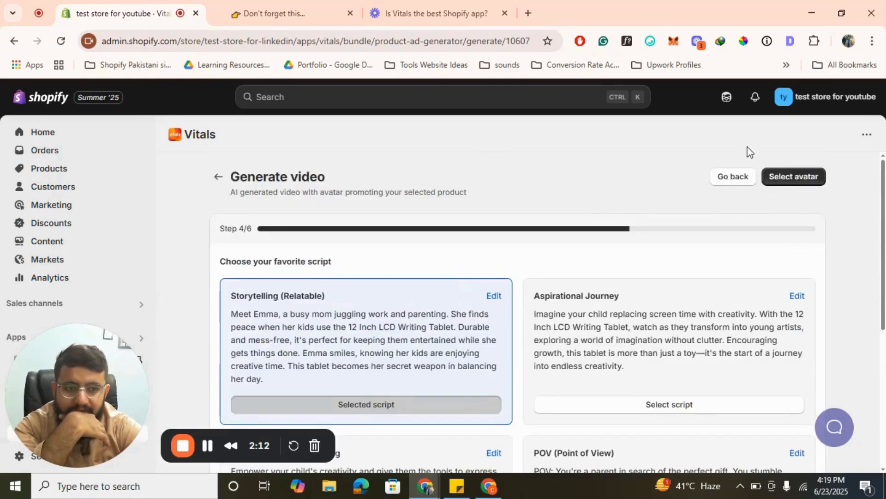
pyautogui.click(794, 186)
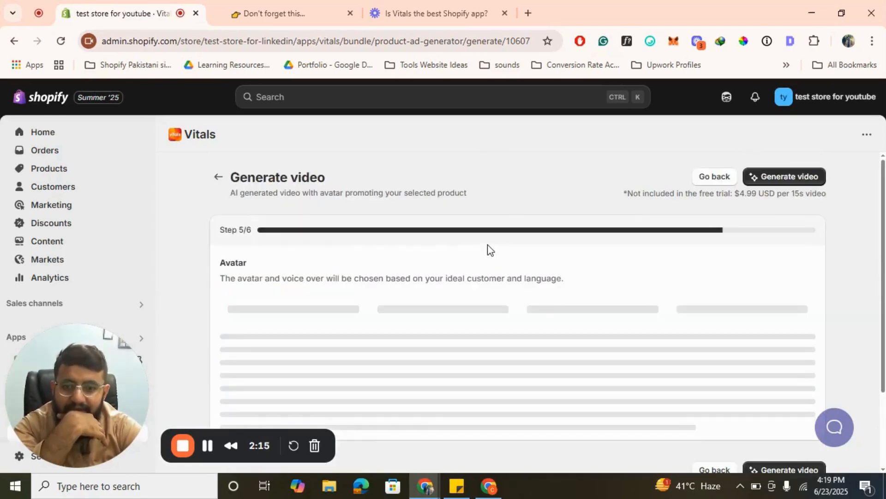
# - Choose the man in the dark hoodie as the video's avatar and look over the other avatars and the price
pyautogui.scroll(-1, 427, 337)
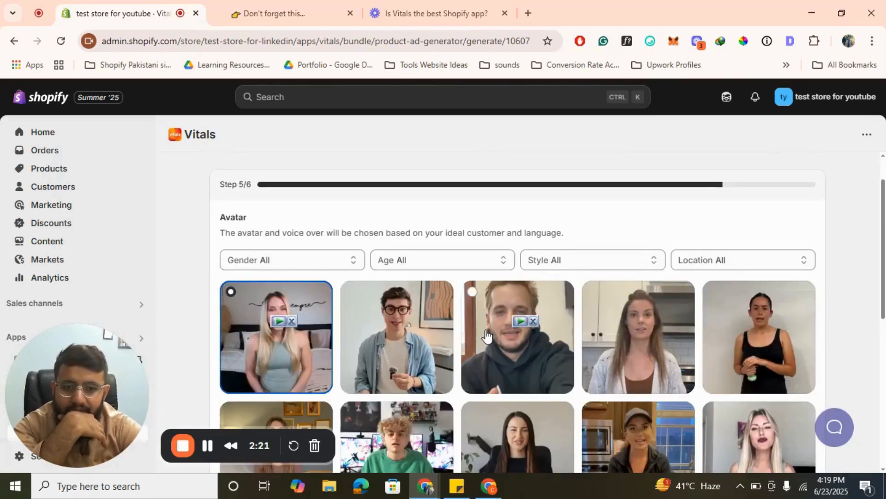
pyautogui.click(473, 293)
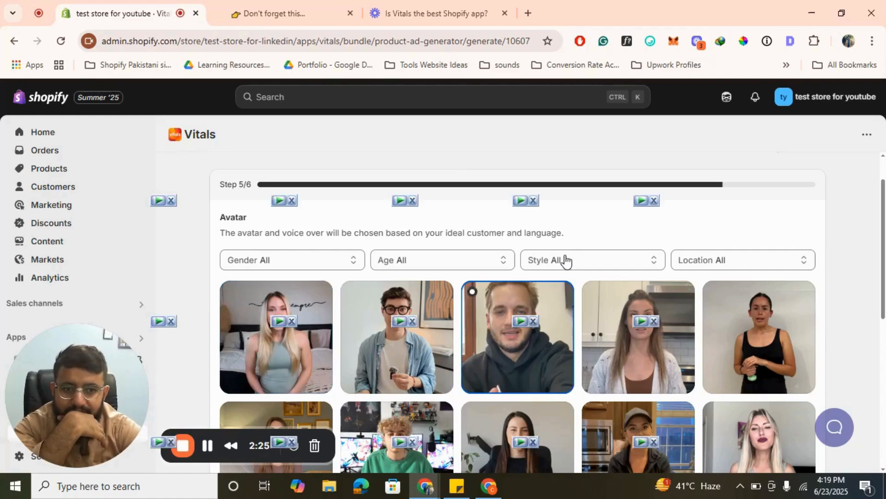
pyautogui.scroll(1, 566, 260)
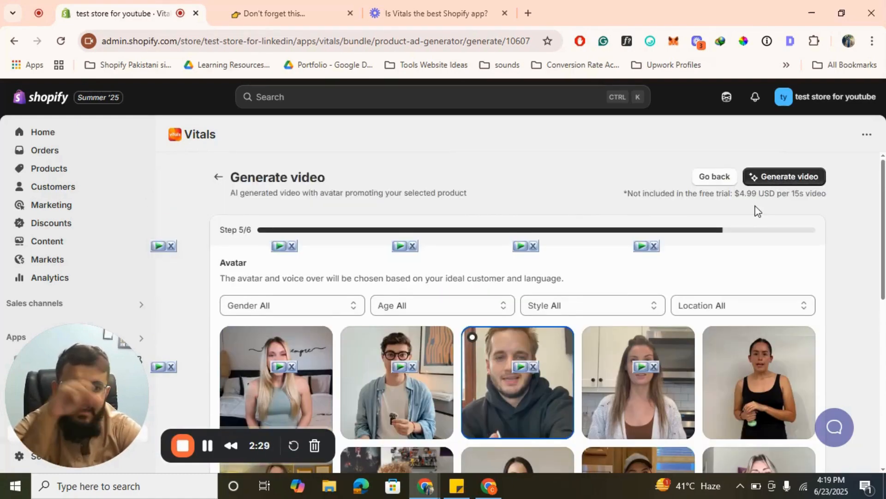
pyautogui.scroll(-3, 586, 298)
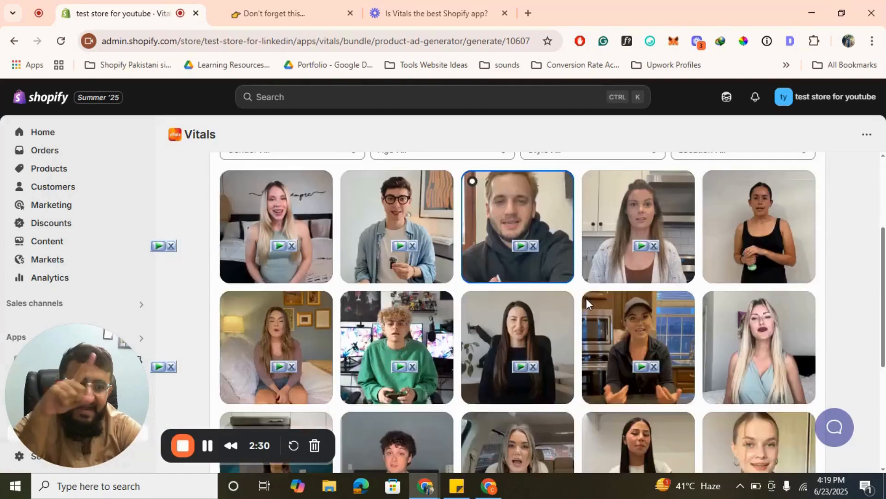
pyautogui.scroll(3, 587, 304)
# - Try to generate the video and dismiss the request to approve usage charges
pyautogui.click(783, 175)
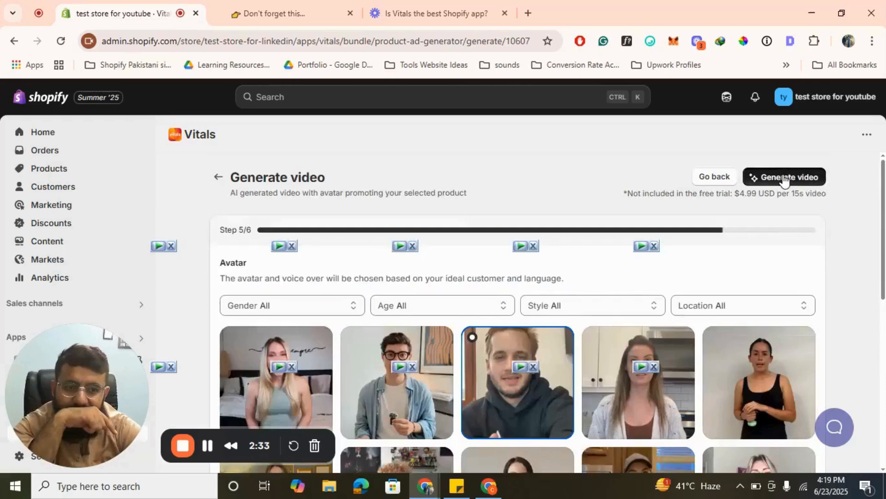
pyautogui.scroll(-7, 587, 316)
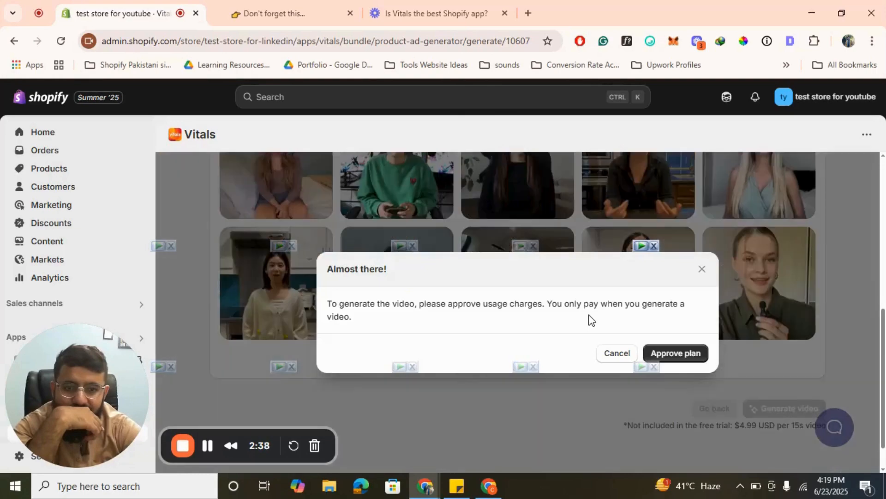
pyautogui.click(702, 269)
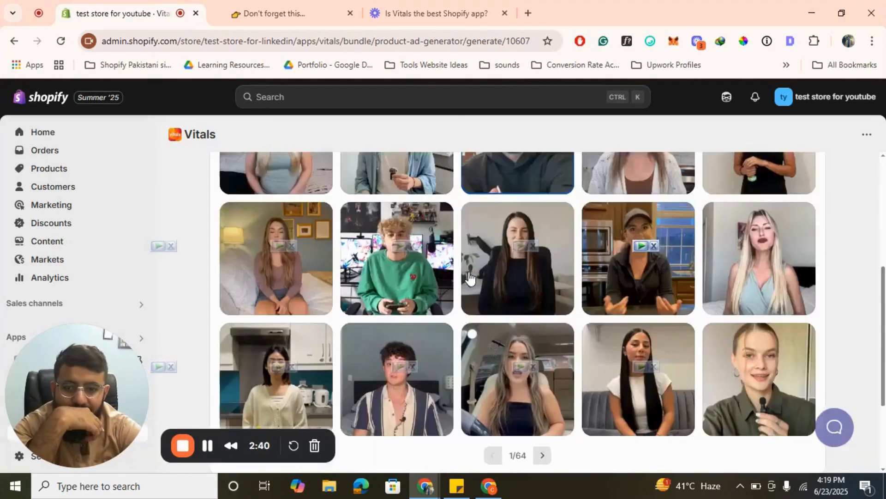
# - Leave the video as a draft and return to the AI Tools list
pyautogui.scroll(5, 218, 186)
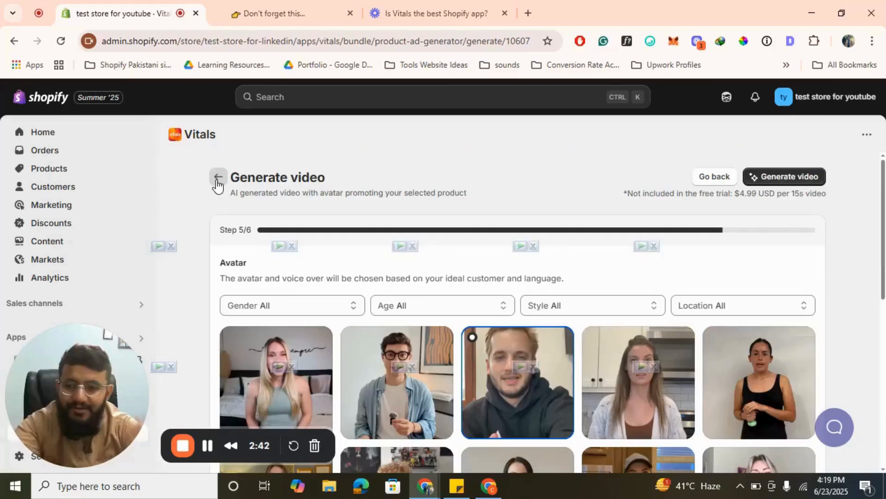
pyautogui.click(216, 180)
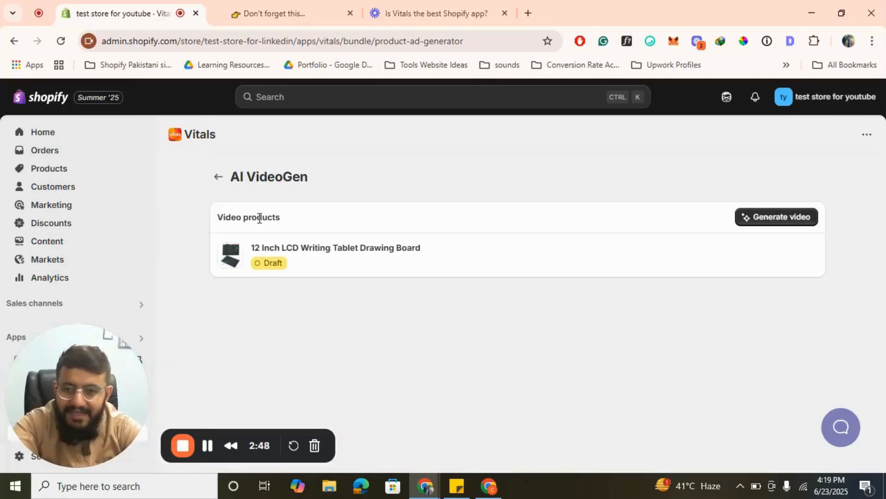
pyautogui.click(216, 180)
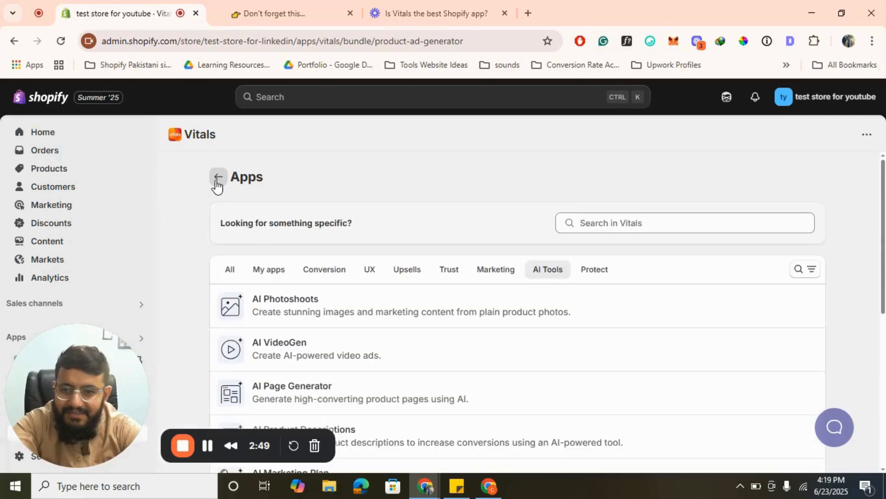
# - Open AI Background Remover, review its before-and-after example and free image allowance, and leave the app
pyautogui.scroll(-5, 501, 292)
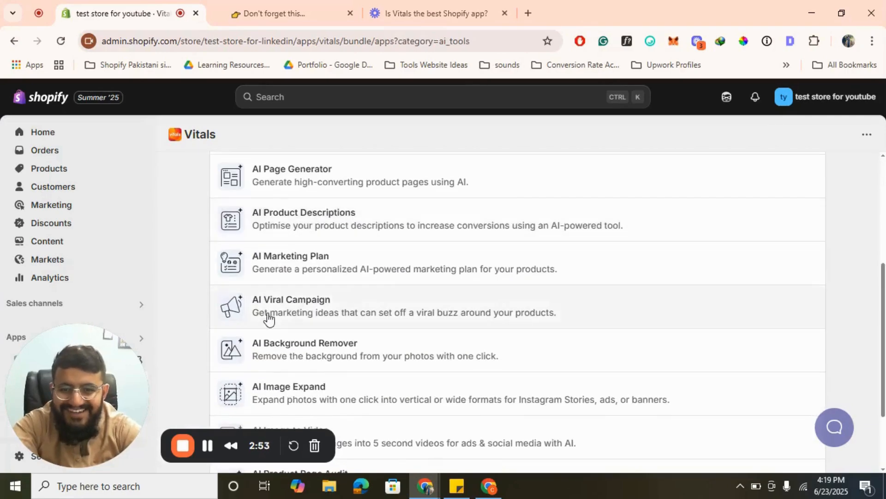
pyautogui.scroll(-2, 269, 319)
pyautogui.click(337, 252)
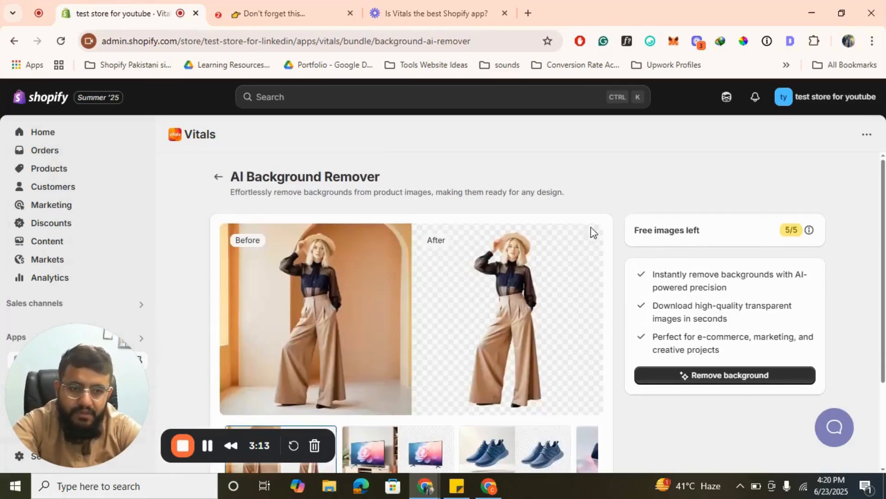
pyautogui.scroll(-3, 516, 324)
pyautogui.scroll(3, 516, 324)
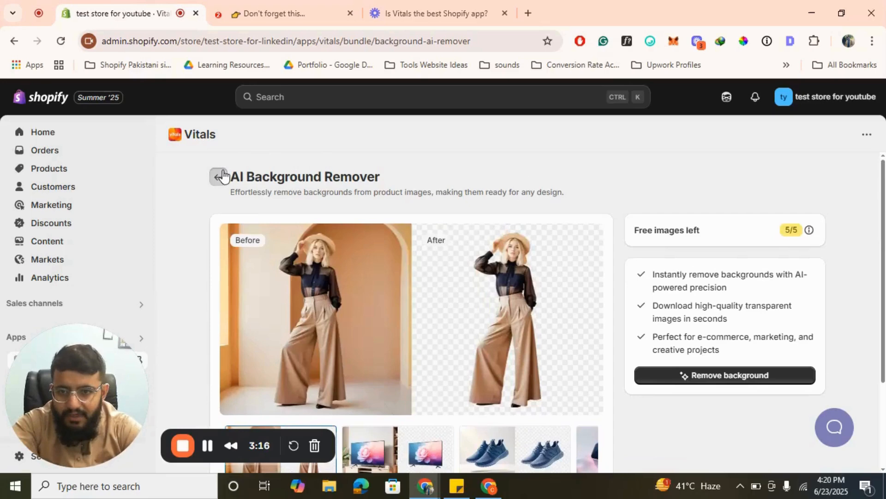
pyautogui.click(219, 176)
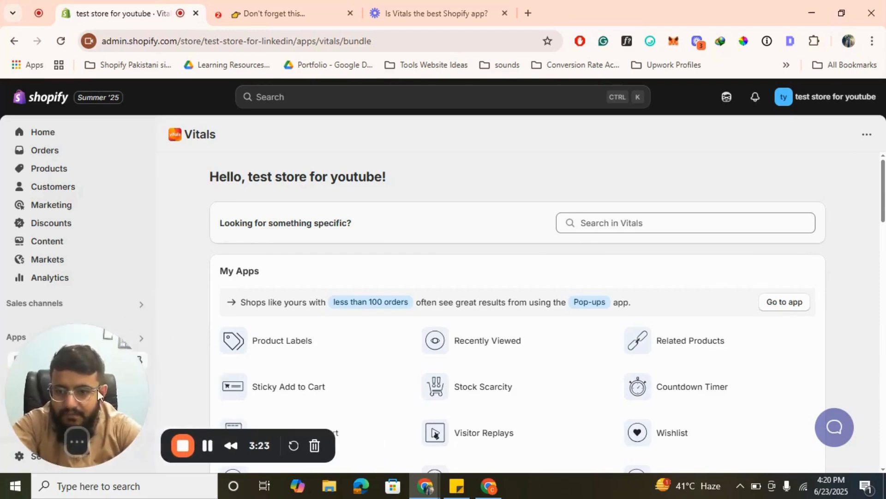
# - Show the Vitals apps list and examine the apps in the Protect category
pyautogui.moveTo(98, 395); pyautogui.dragTo(310, 361)
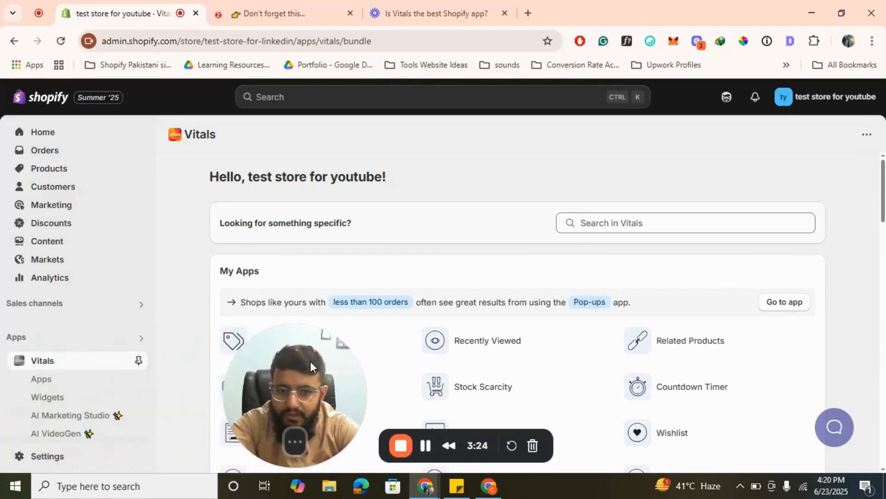
pyautogui.click(34, 381)
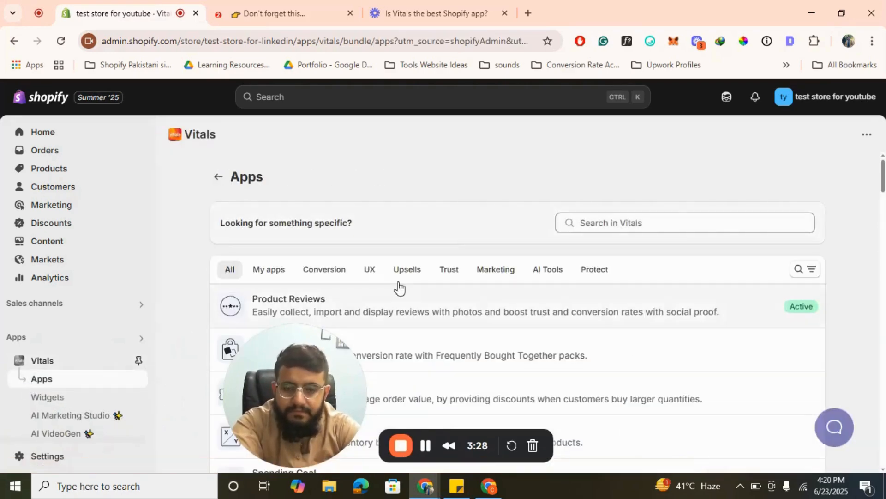
pyautogui.click(597, 276)
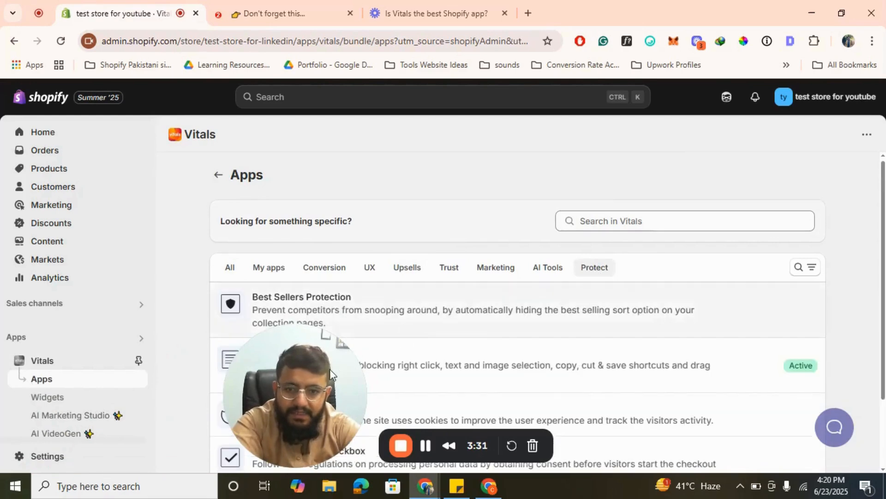
pyautogui.moveTo(329, 370); pyautogui.dragTo(125, 347)
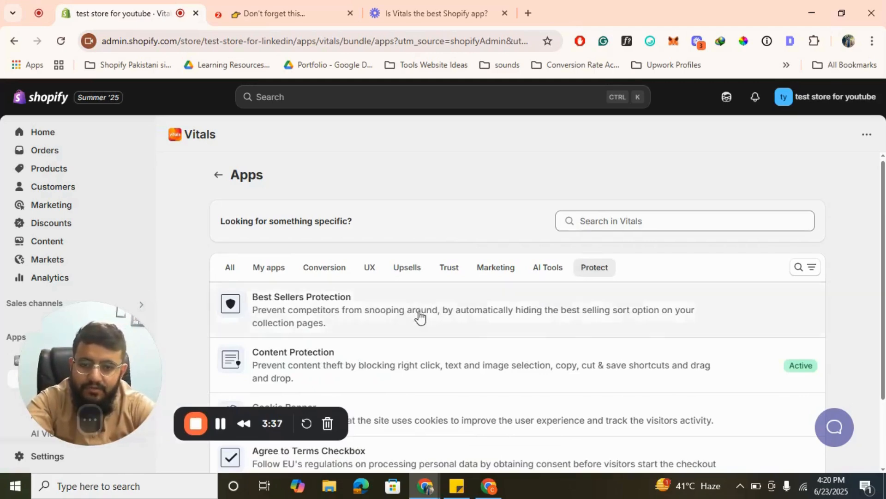
# - Read the remaining Protect apps, including Cookie Banner and Agree to Terms Checkbox, and briefly check the storefront's cart page
pyautogui.scroll(-2, 422, 311)
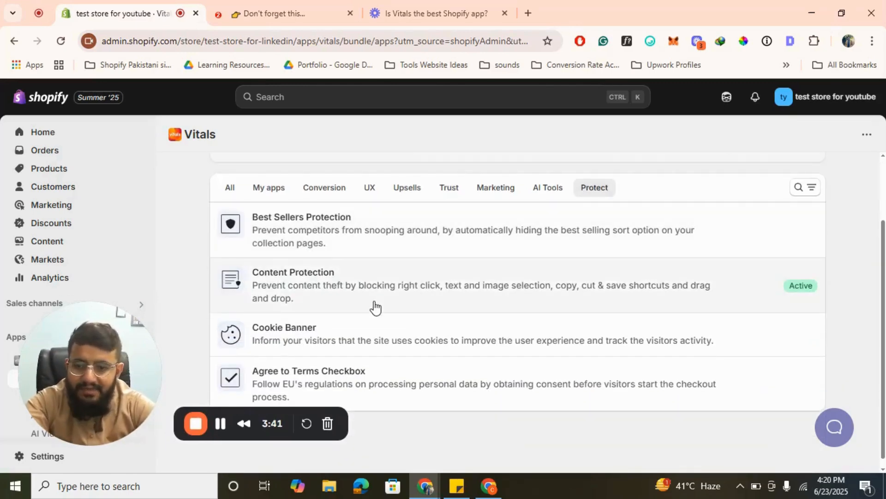
pyautogui.click(313, 9)
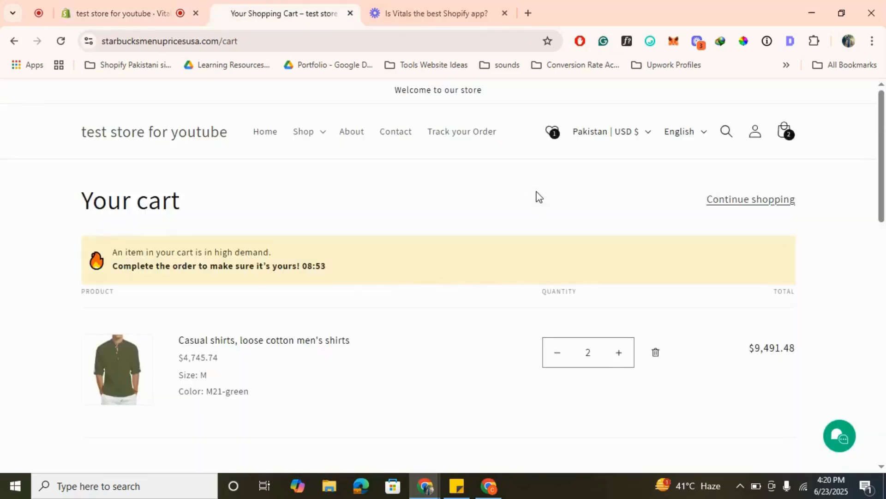
pyautogui.click(112, 6)
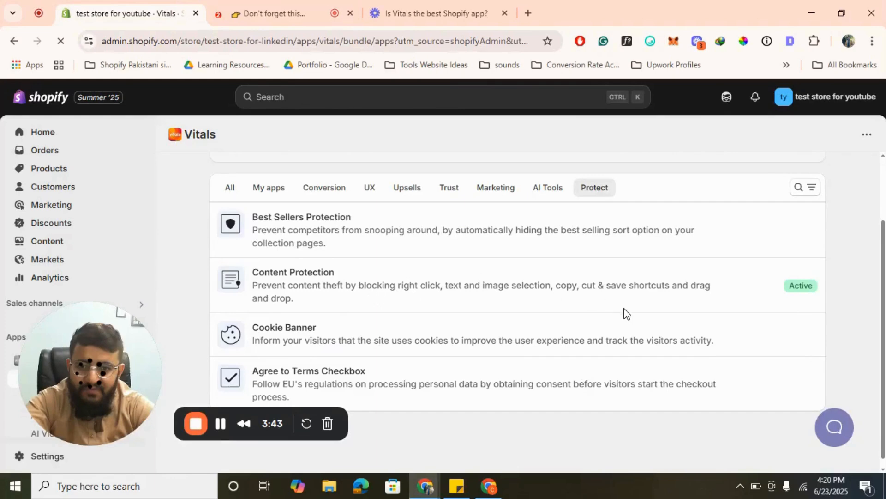
pyautogui.scroll(-1, 492, 372)
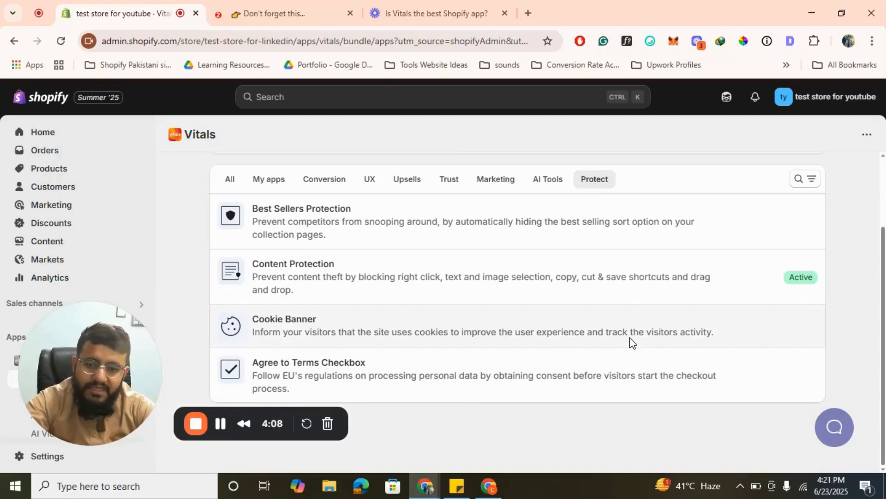
pyautogui.scroll(2, 630, 342)
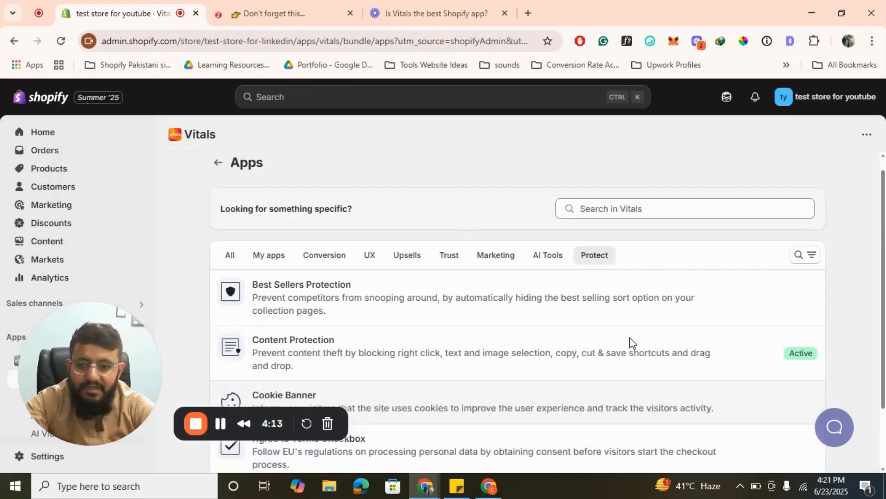
# - Show the Upsells category and examine its apps from Product Bundles to One Click Post-Purchase
pyautogui.click(405, 258)
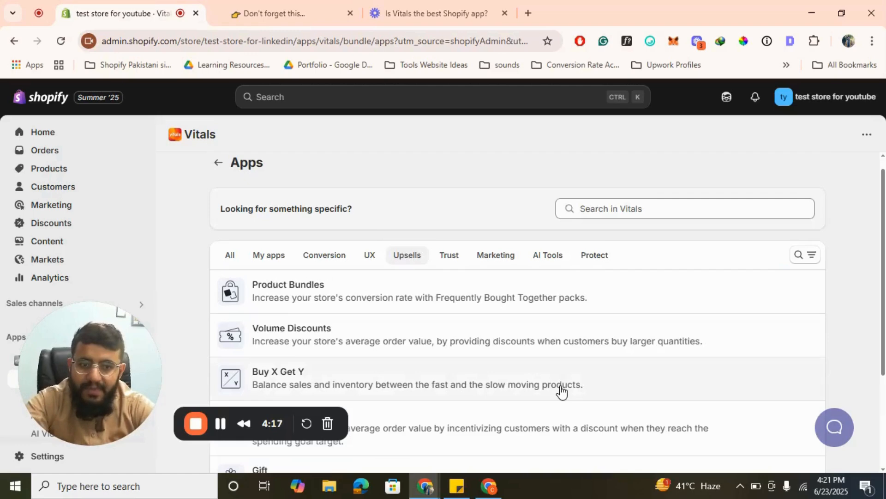
pyautogui.scroll(-3, 560, 390)
pyautogui.scroll(1, 560, 392)
pyautogui.scroll(-3, 435, 355)
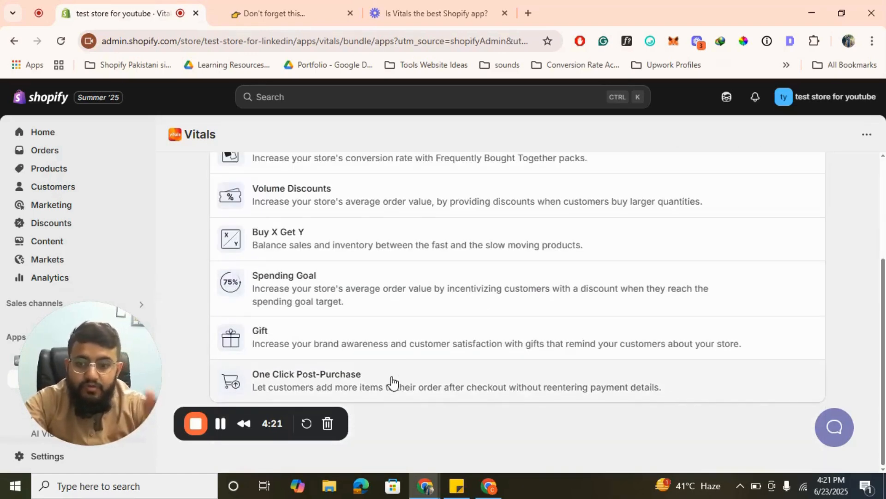
pyautogui.scroll(3, 393, 382)
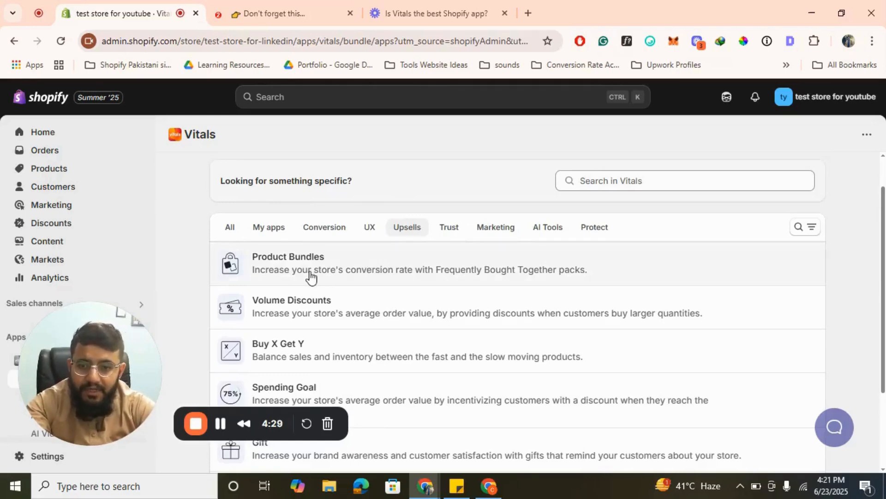
pyautogui.scroll(-2, 310, 276)
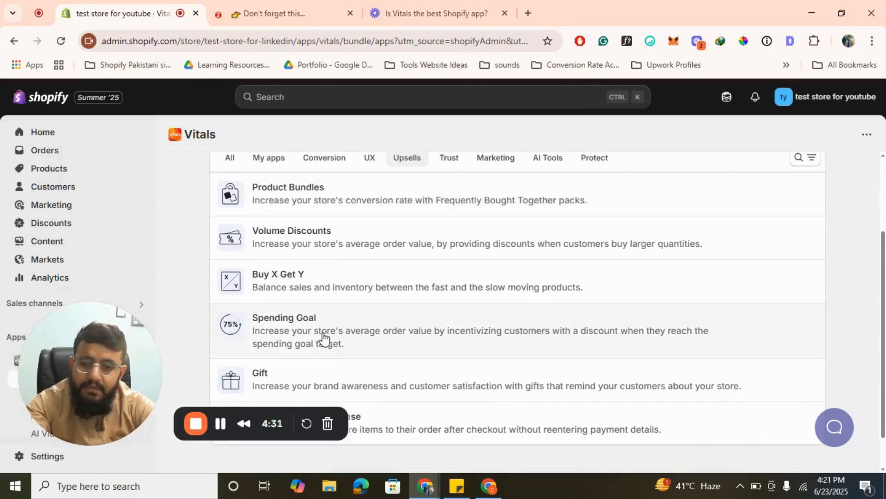
pyautogui.scroll(-1, 365, 337)
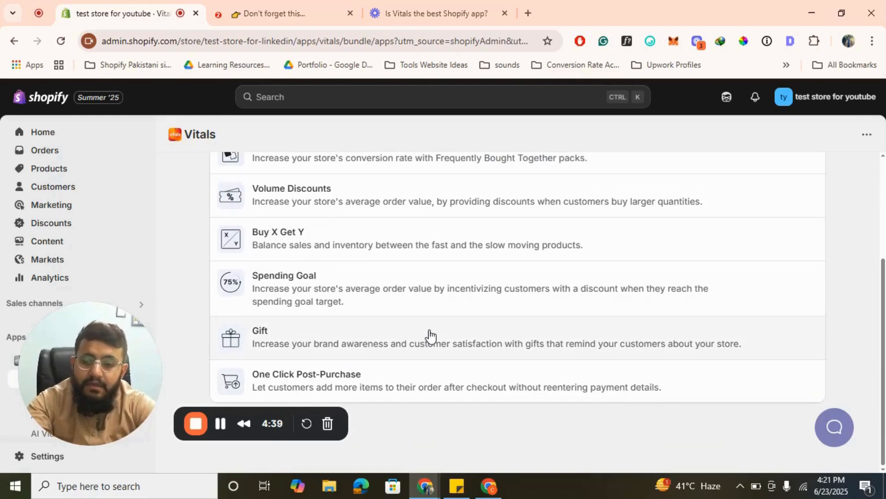
pyautogui.scroll(4, 427, 314)
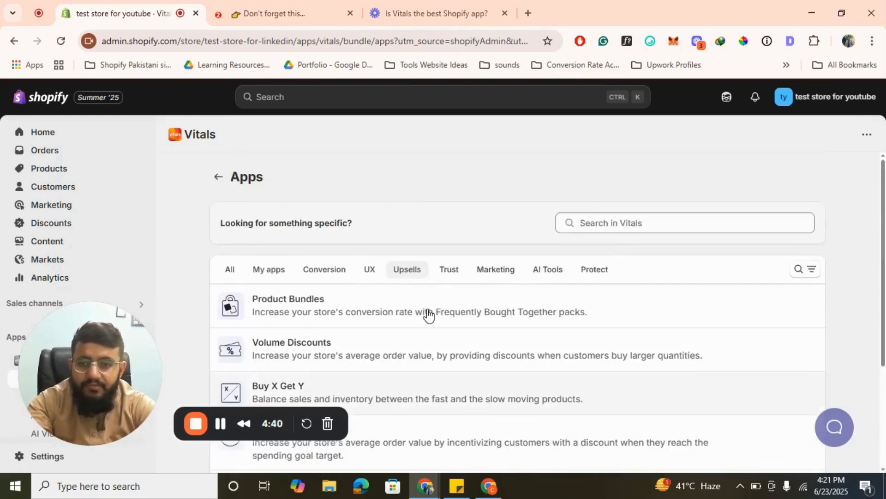
# - View the Product Bundles overview, then return to the Upsells list and read through its apps again
pyautogui.click(357, 303)
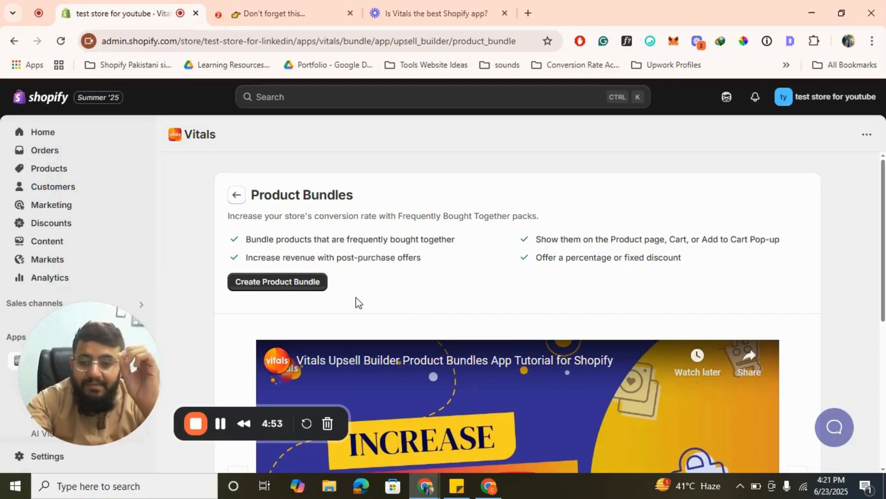
pyautogui.click(236, 196)
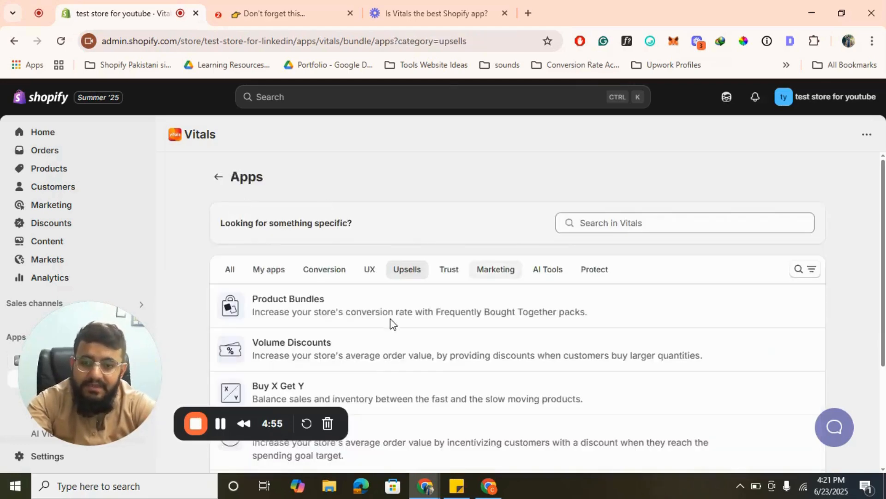
pyautogui.scroll(-3, 390, 323)
pyautogui.scroll(2, 390, 323)
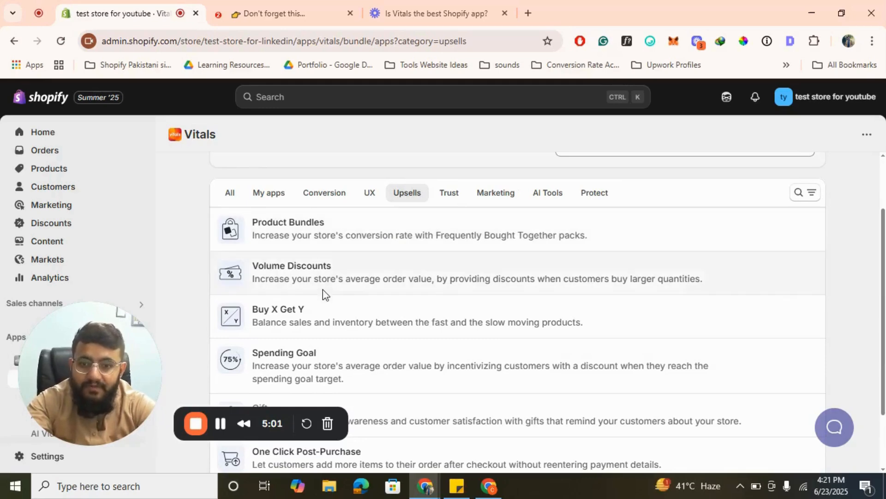
pyautogui.scroll(-2, 304, 332)
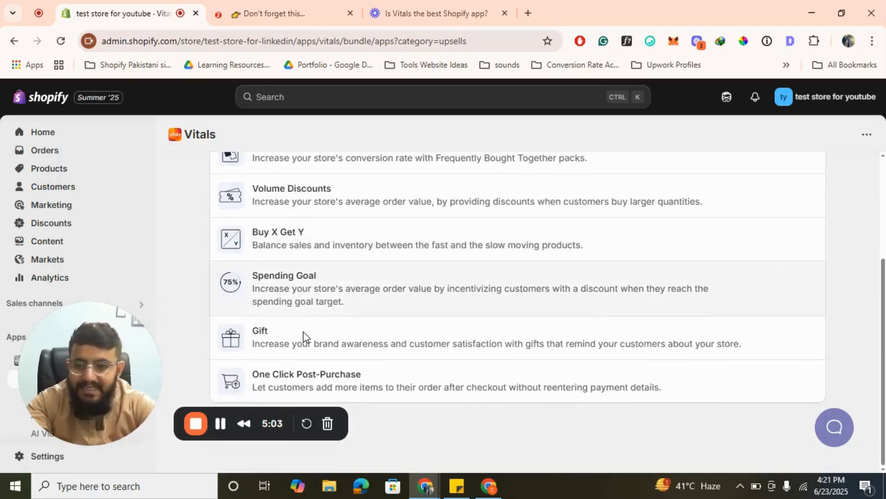
pyautogui.scroll(2, 303, 332)
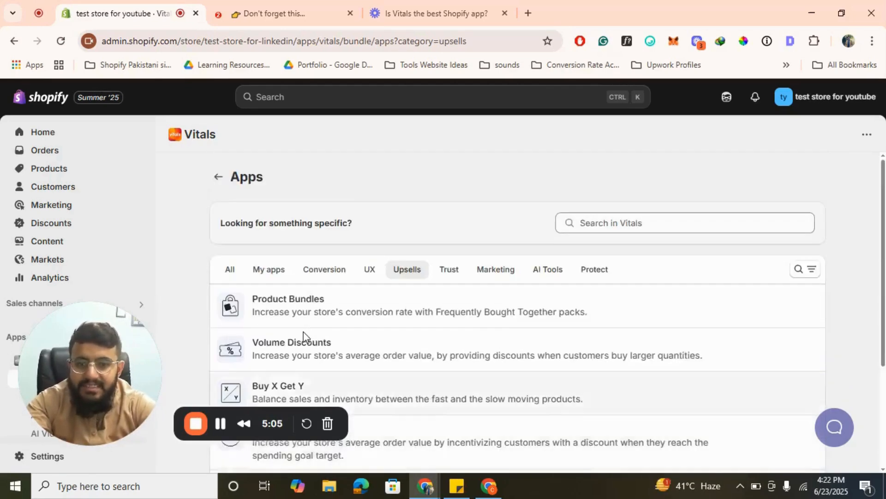
pyautogui.scroll(-2, 303, 332)
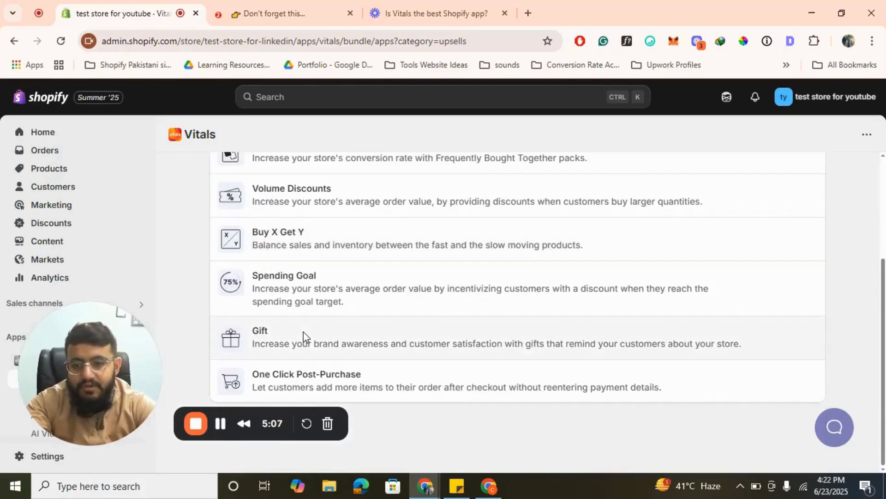
pyautogui.scroll(3, 303, 335)
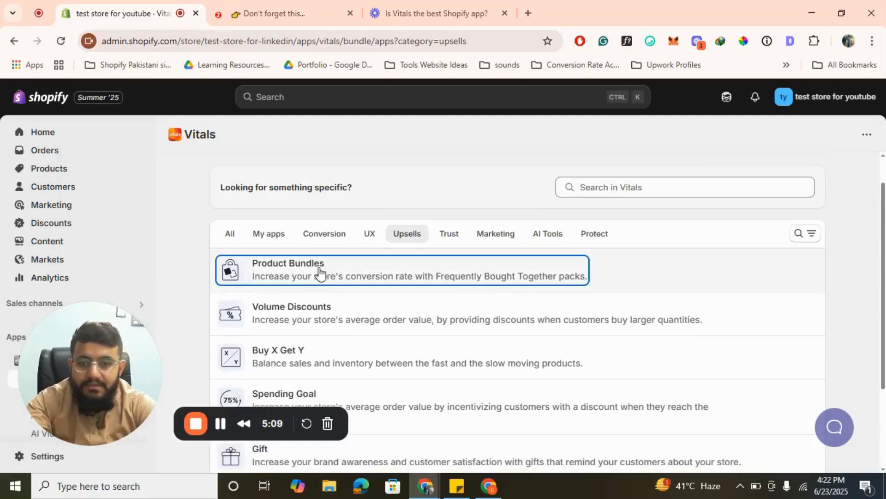
# - Open Product Bundles and start creating a new product bundle
pyautogui.click(320, 274)
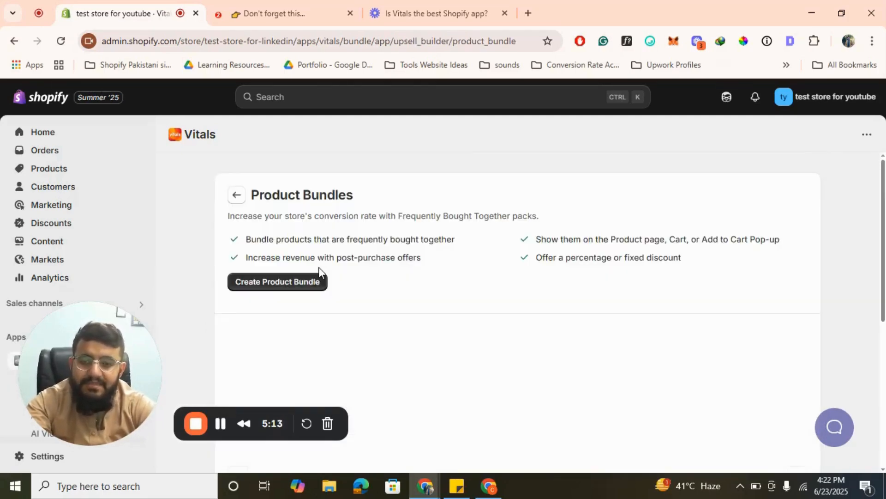
pyautogui.click(284, 282)
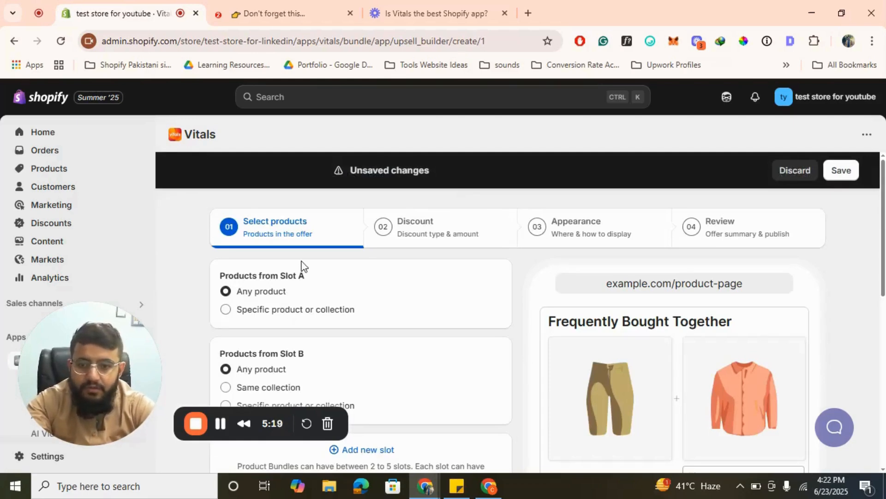
pyautogui.scroll(-2, 409, 277)
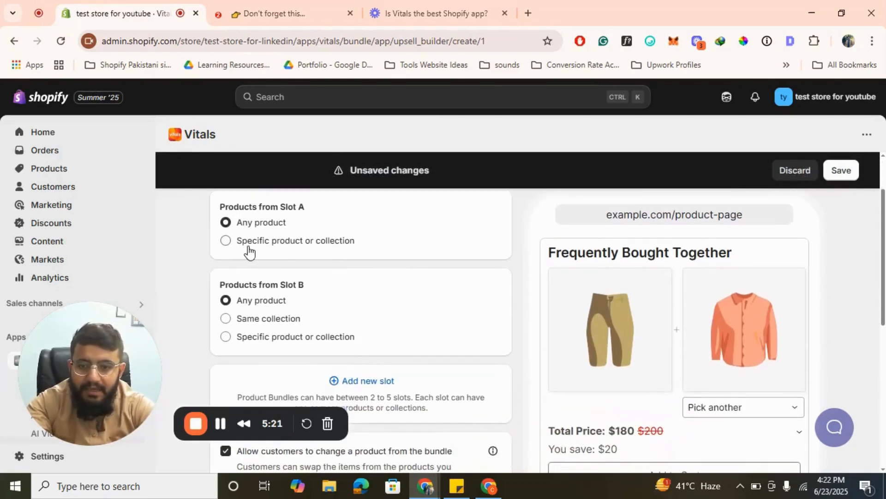
pyautogui.click(246, 247)
pyautogui.click(493, 271)
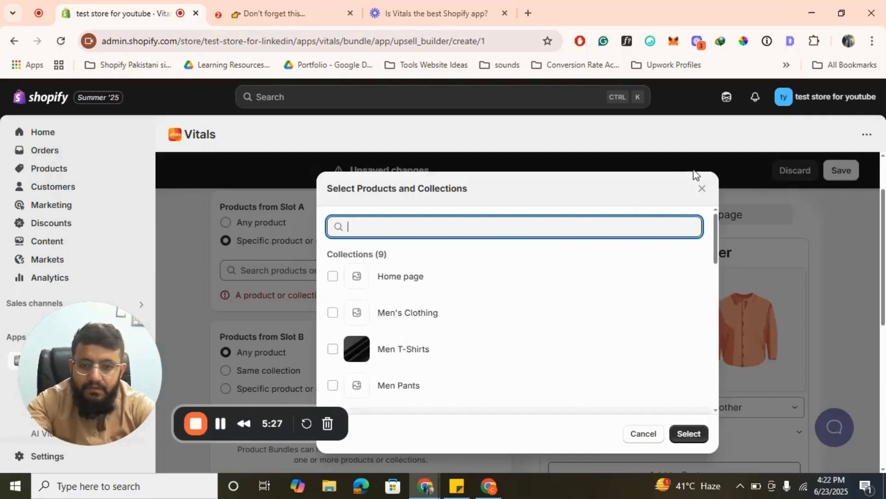
pyautogui.click(700, 189)
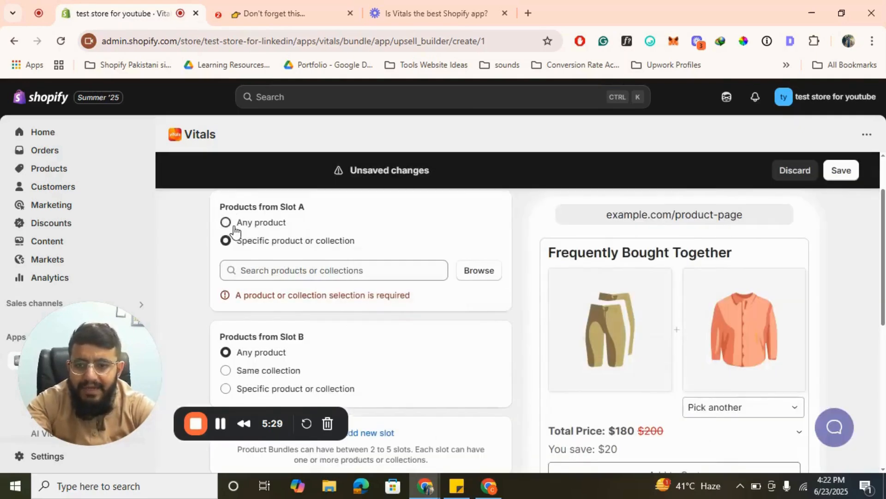
pyautogui.click(225, 223)
# - Look over the bundle's product slot options and set its percentage discount to 15%
pyautogui.scroll(-6, 386, 310)
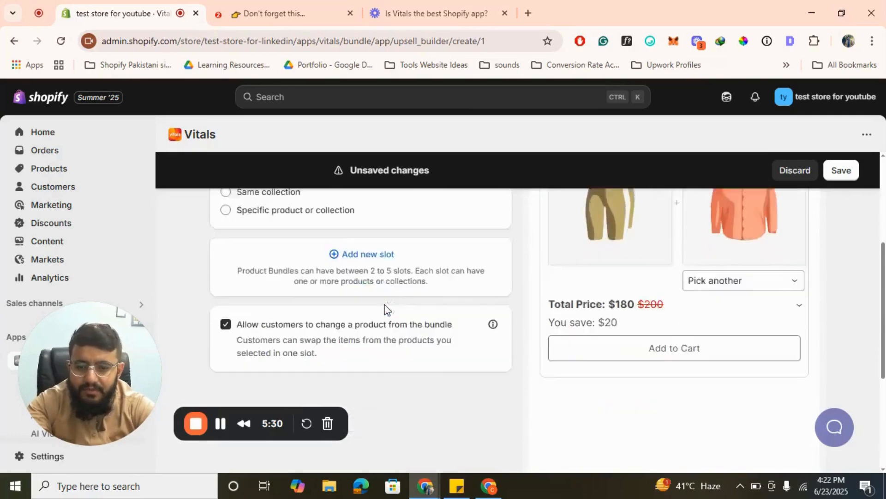
pyautogui.scroll(6, 386, 310)
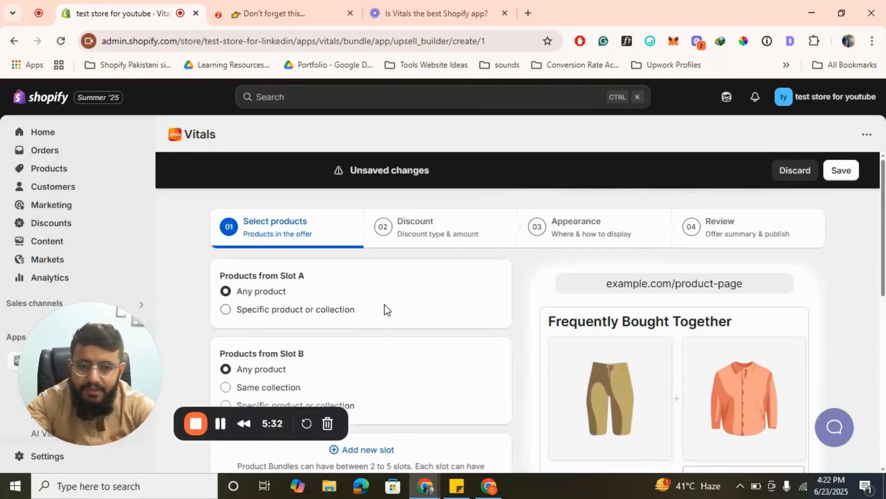
pyautogui.scroll(-4, 386, 310)
pyautogui.scroll(4, 663, 338)
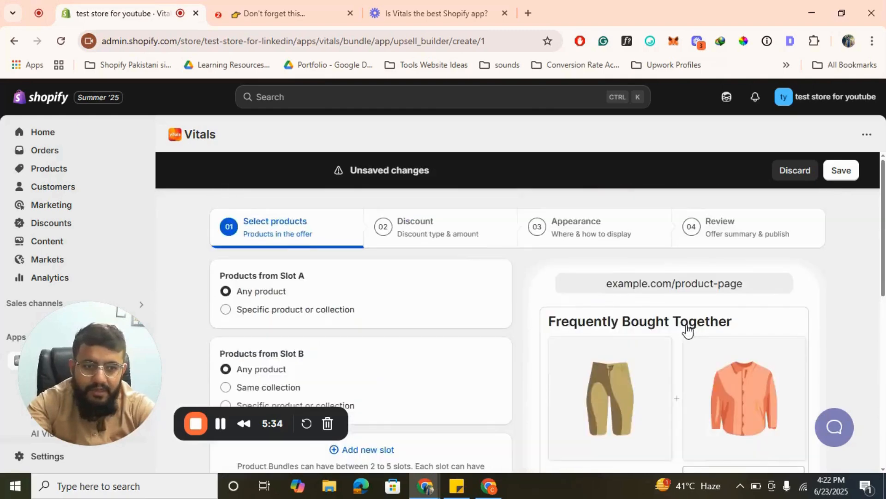
pyautogui.click(417, 229)
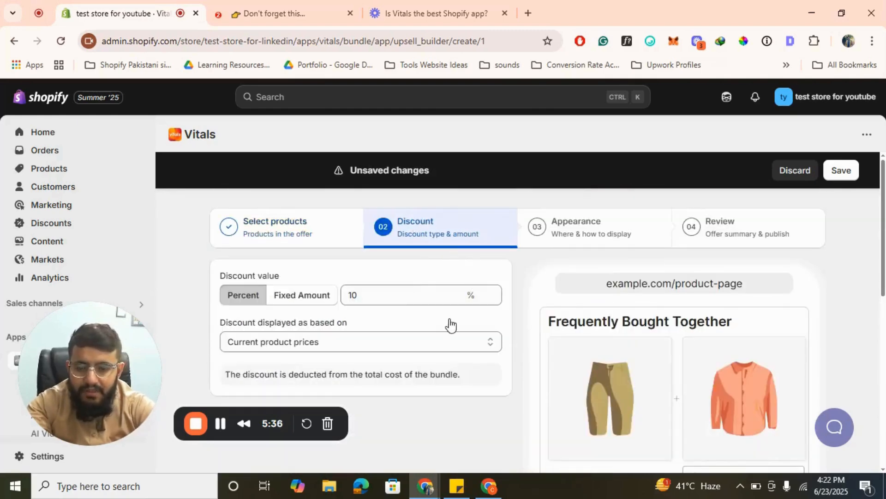
pyautogui.scroll(-1, 372, 308)
pyautogui.click(397, 234)
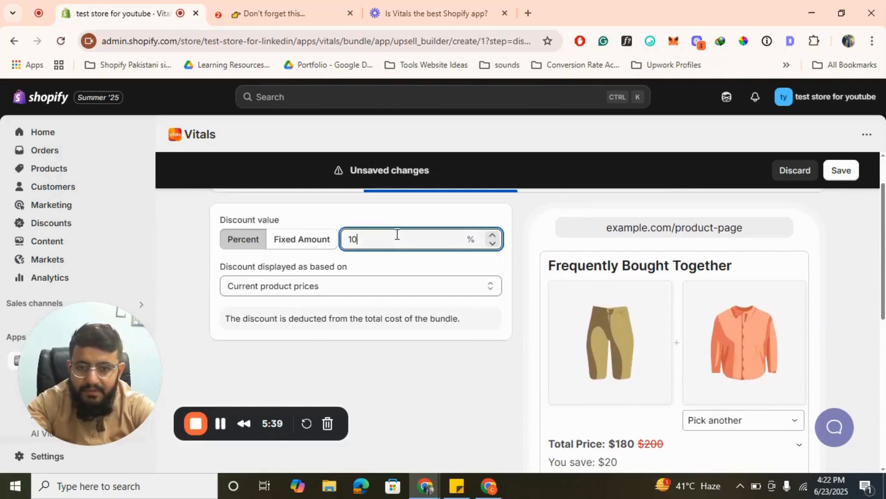
pyautogui.press('BackSpace')
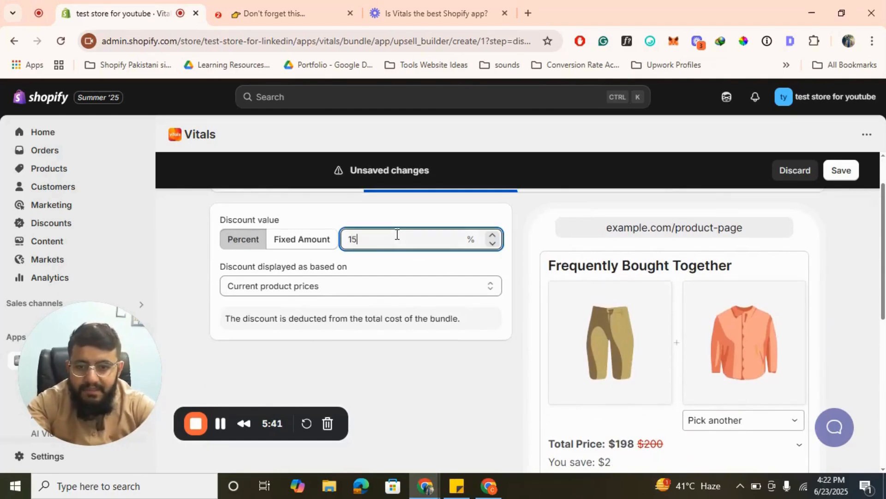
pyautogui.click(446, 390)
pyautogui.scroll(1, 436, 378)
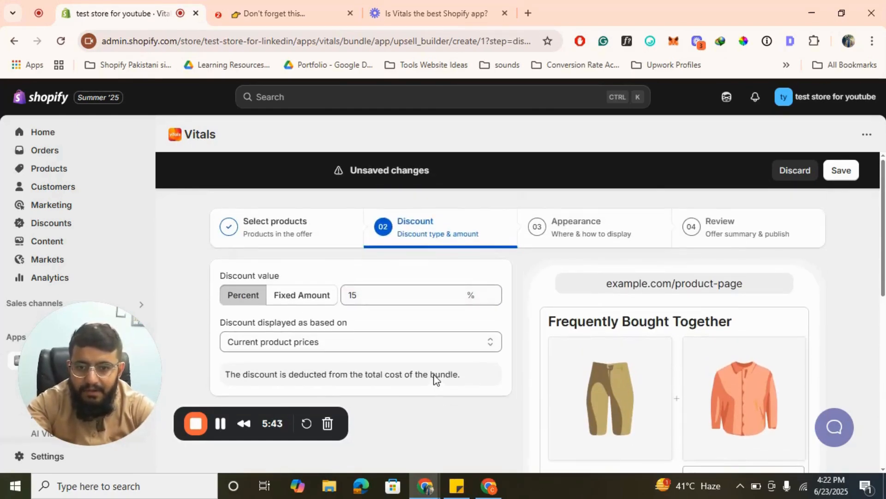
# - Examine the bundle's product-page appearance settings and proceed to the offer's review stage
pyautogui.click(572, 231)
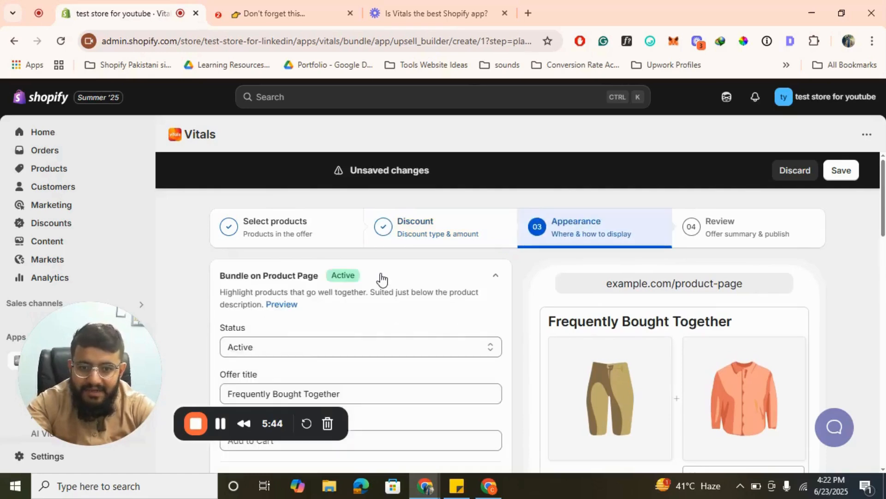
pyautogui.scroll(-2, 381, 278)
pyautogui.scroll(-3, 380, 279)
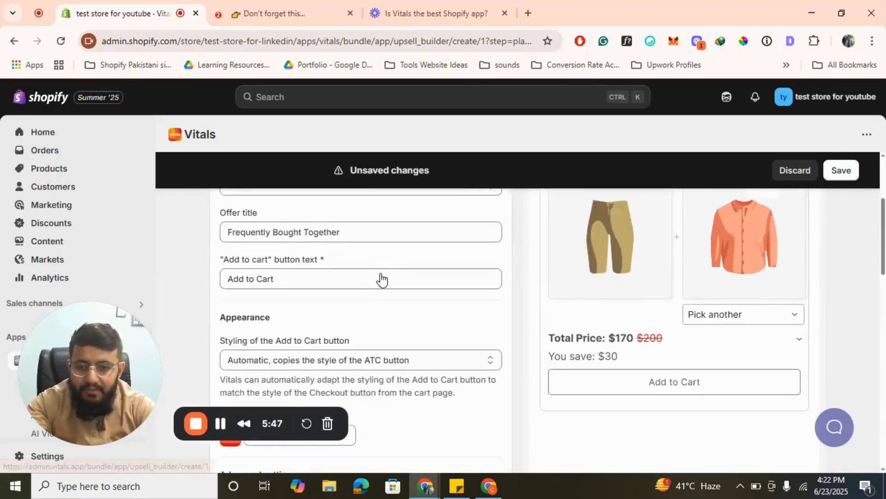
pyautogui.scroll(-12, 382, 277)
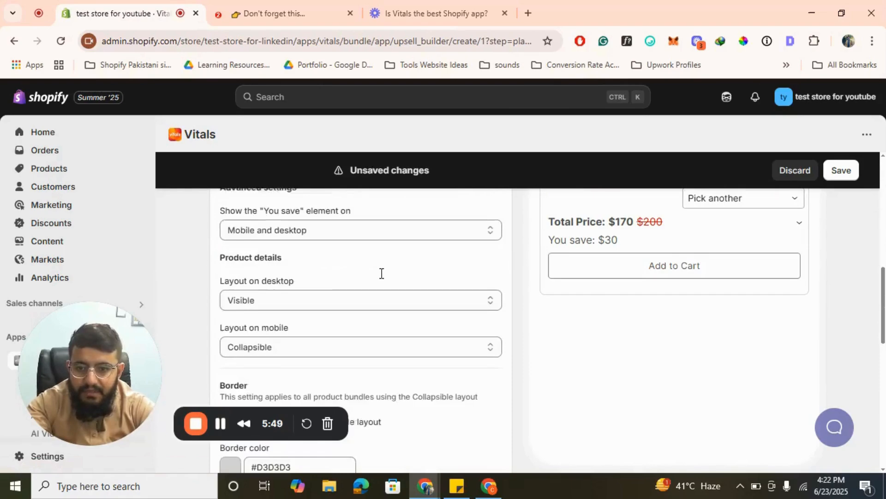
pyautogui.scroll(15, 380, 274)
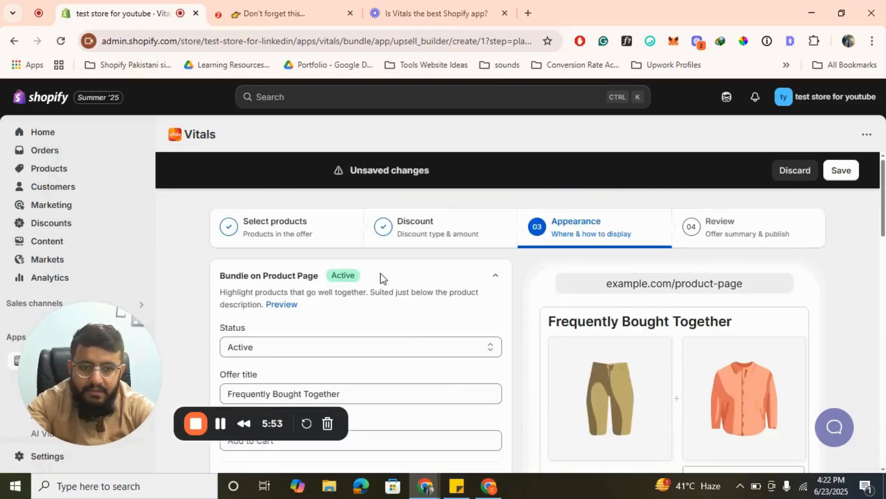
pyautogui.click(738, 229)
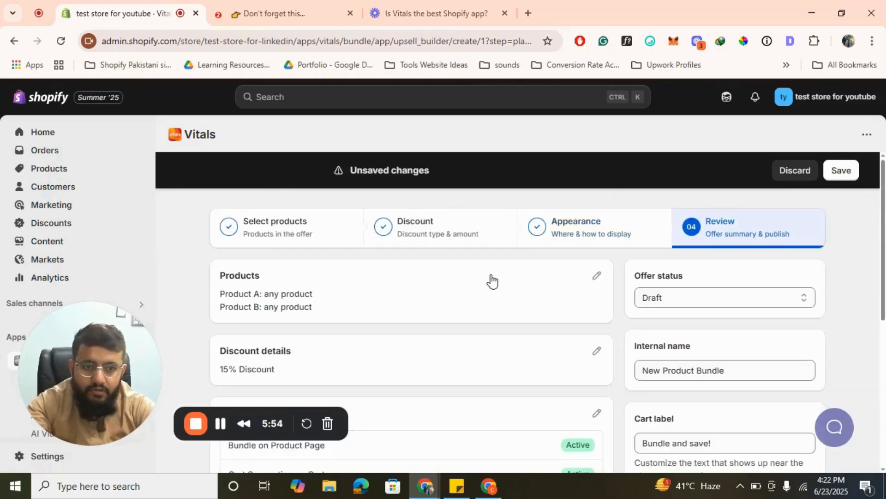
# - Review the bundle's offer summary, publish the offer and enable the Upsell Builder app
pyautogui.scroll(-3, 492, 280)
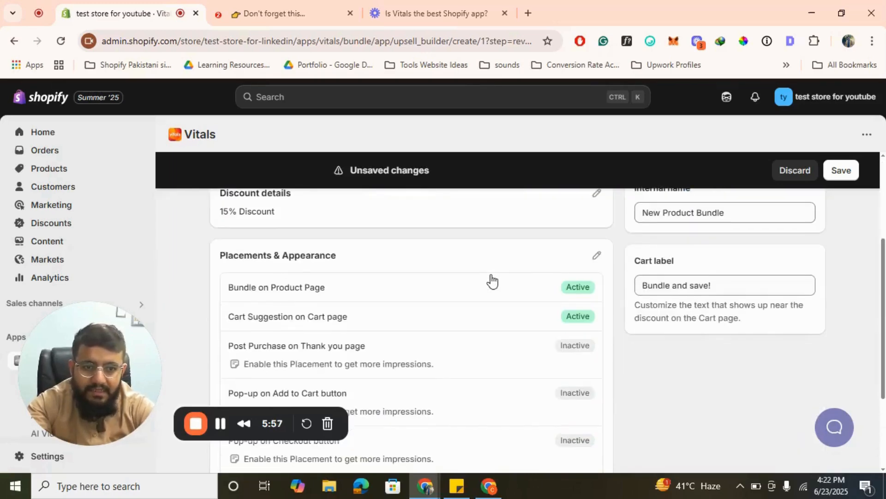
pyautogui.scroll(-3, 492, 281)
pyautogui.scroll(6, 491, 281)
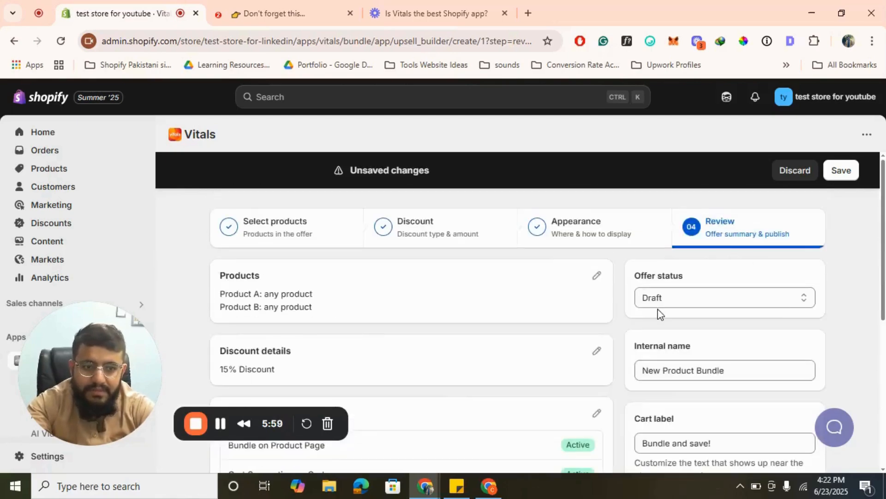
pyautogui.scroll(-6, 660, 314)
pyautogui.click(768, 385)
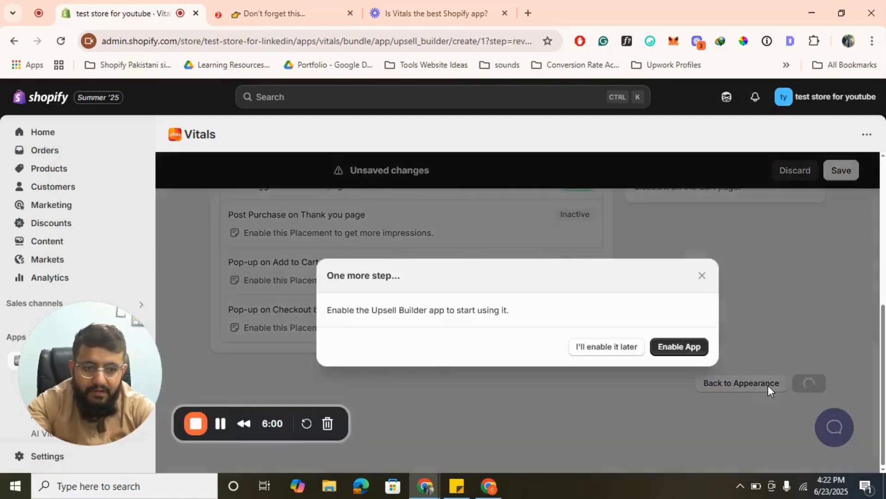
pyautogui.click(677, 350)
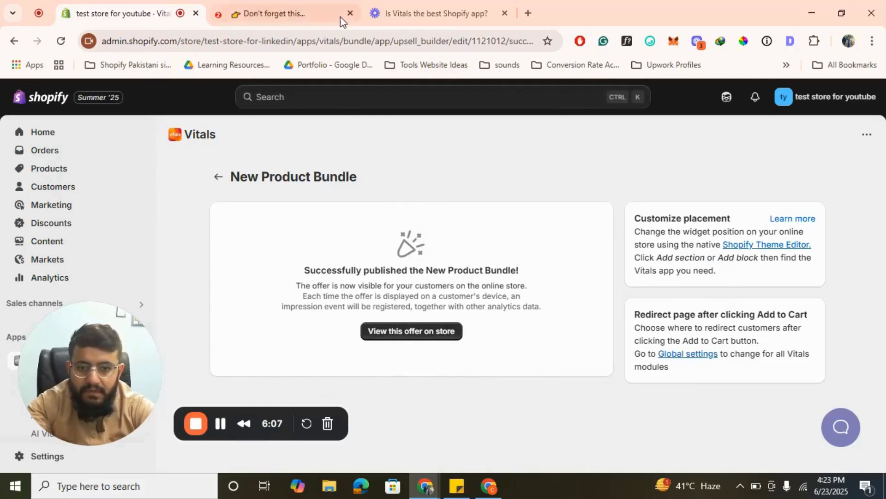
# - View the published bundle offer on the storefront and find its Frequently Bought Together section on the product page
pyautogui.click(415, 334)
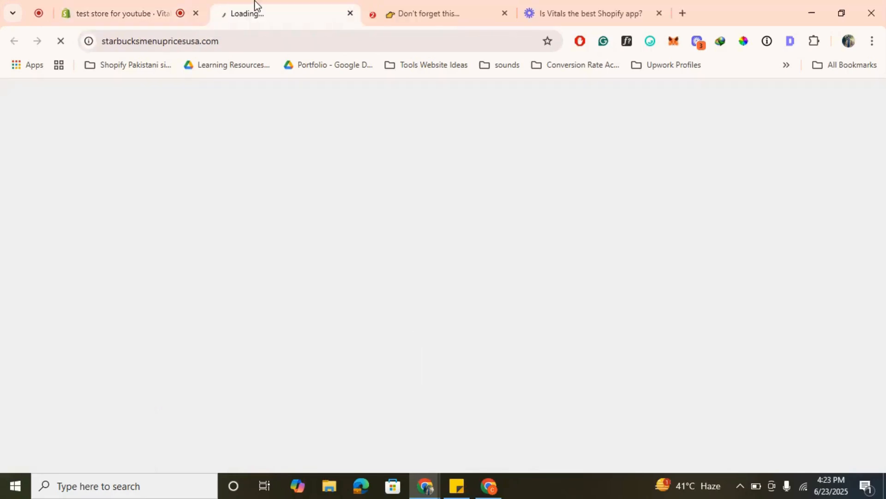
pyautogui.click(132, 9)
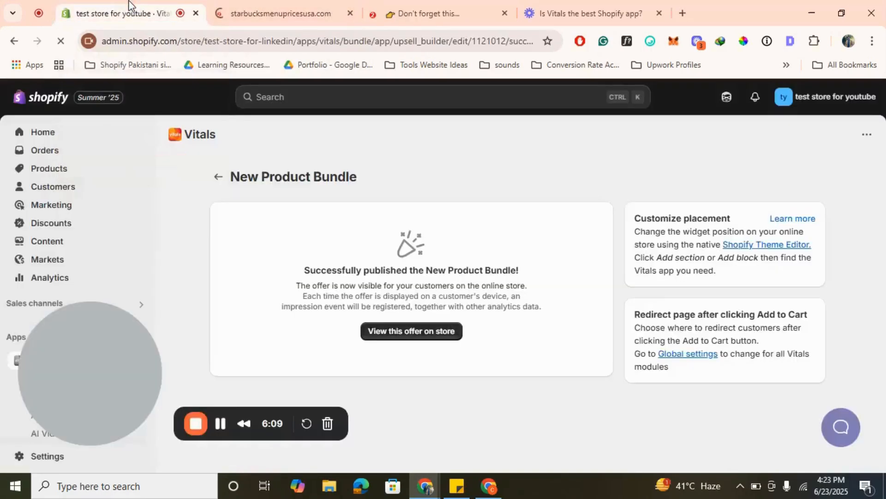
pyautogui.click(252, 6)
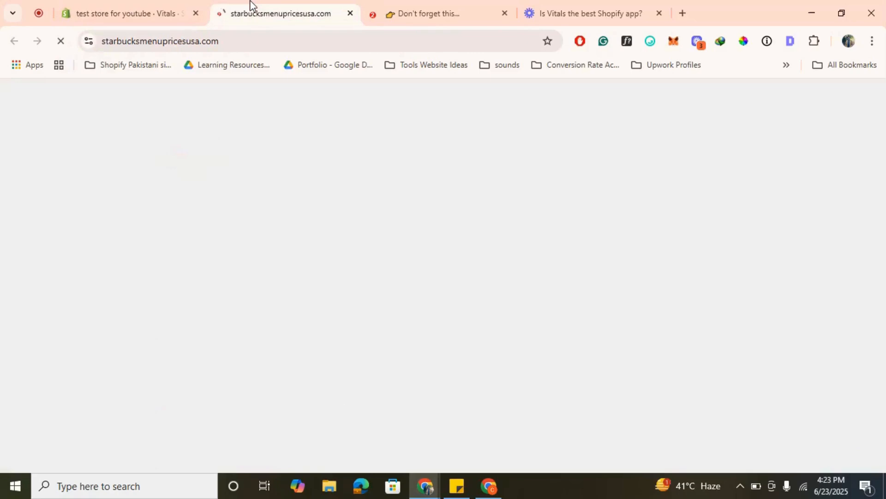
pyautogui.click(127, 6)
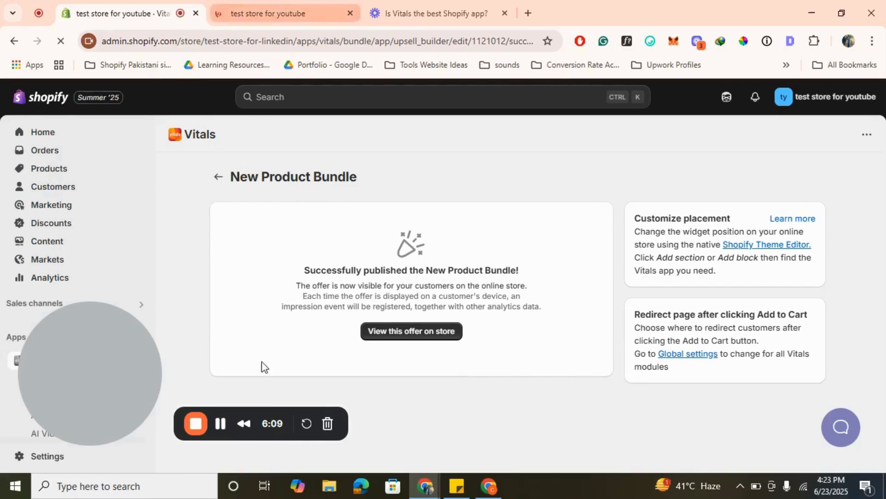
pyautogui.click(292, 1)
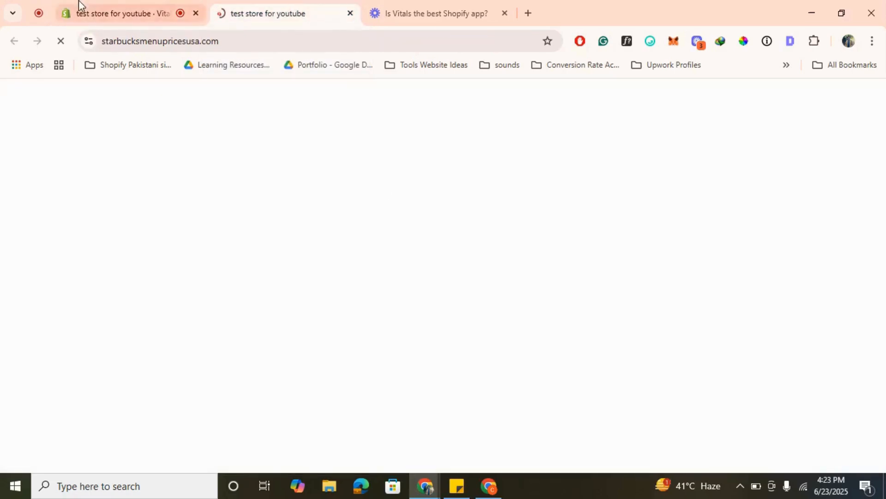
pyautogui.click(100, 9)
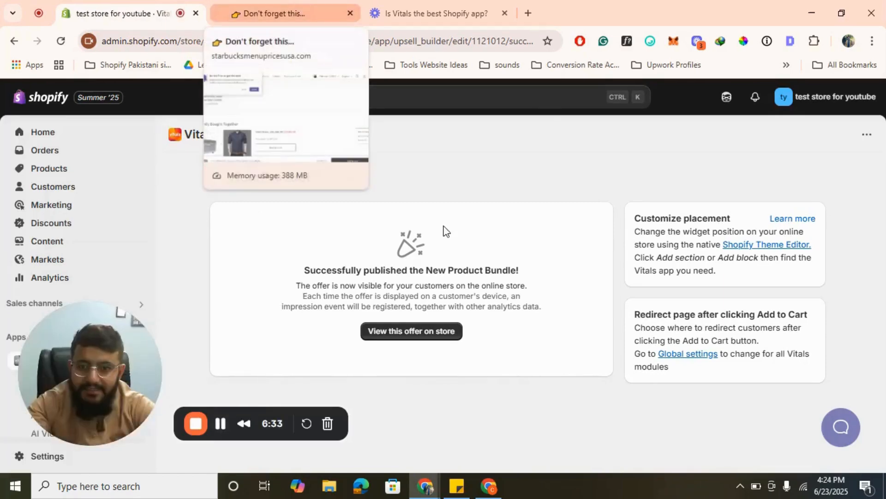
pyautogui.click(321, 13)
pyautogui.scroll(-2, 273, 283)
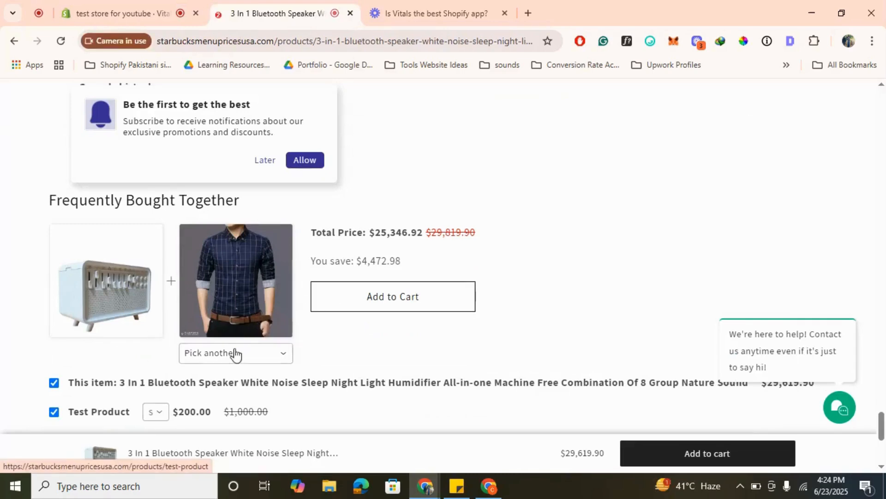
# - Browse the bundle's alternative products and replace the second item with the 3 In 1 Bluetooth Speaker
pyautogui.click(216, 353)
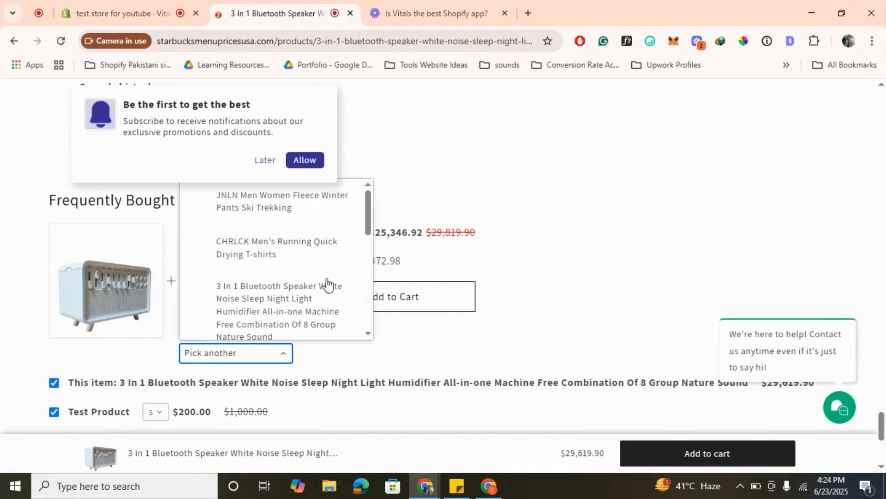
pyautogui.scroll(1, 323, 281)
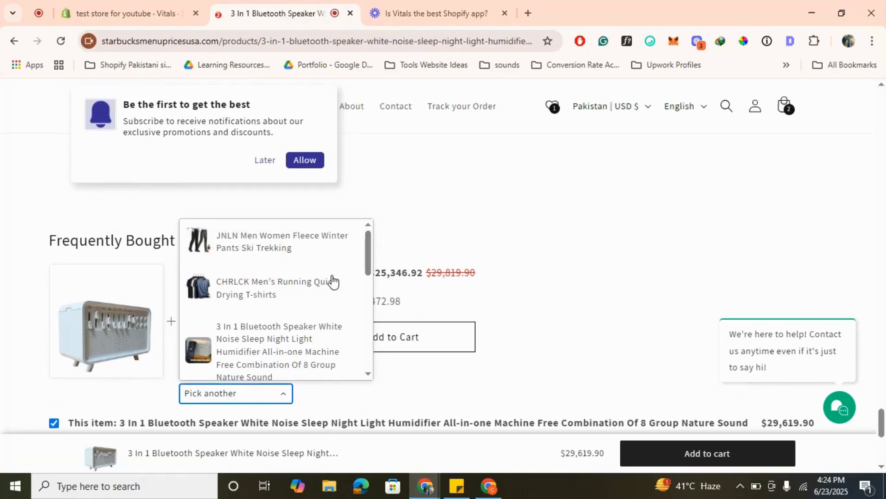
pyautogui.scroll(-4, 331, 280)
pyautogui.scroll(-2, 331, 280)
pyautogui.click(639, 279)
pyautogui.scroll(-2, 337, 298)
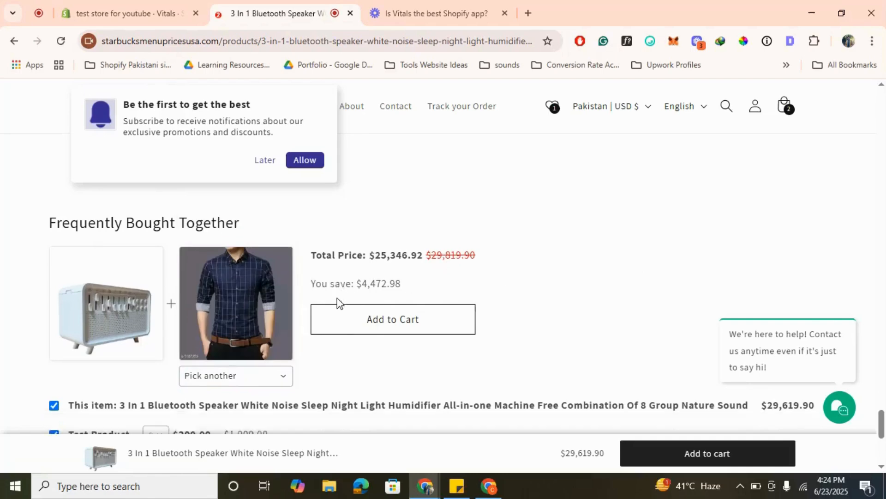
pyautogui.click(272, 311)
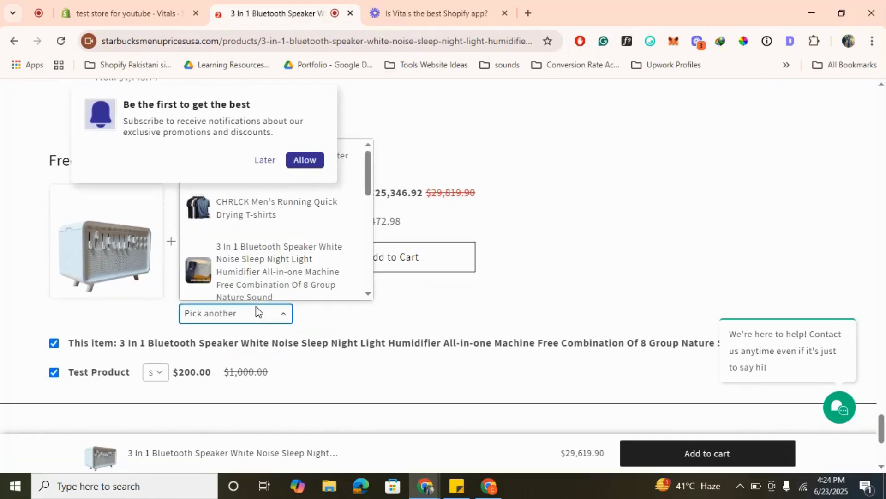
pyautogui.click(261, 267)
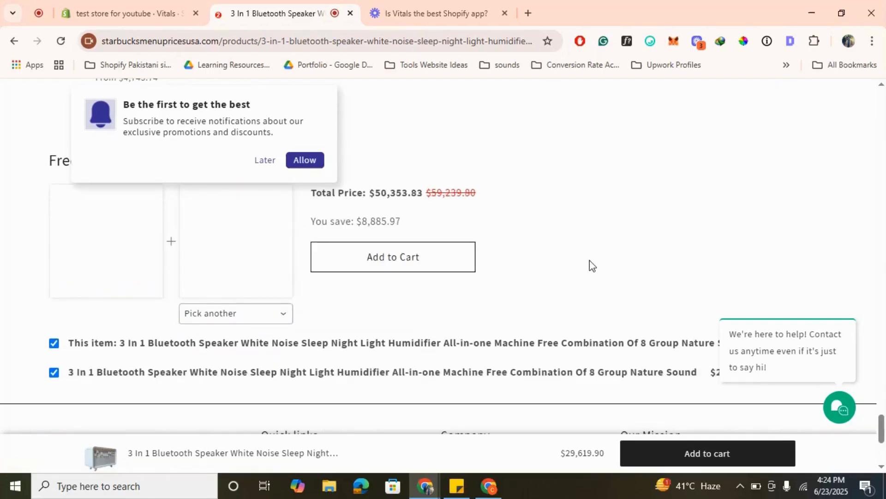
# - Examine the updated bundle and the product page's Recently Viewed, Customers who bought this also bought and reviews sections
pyautogui.scroll(1, 574, 269)
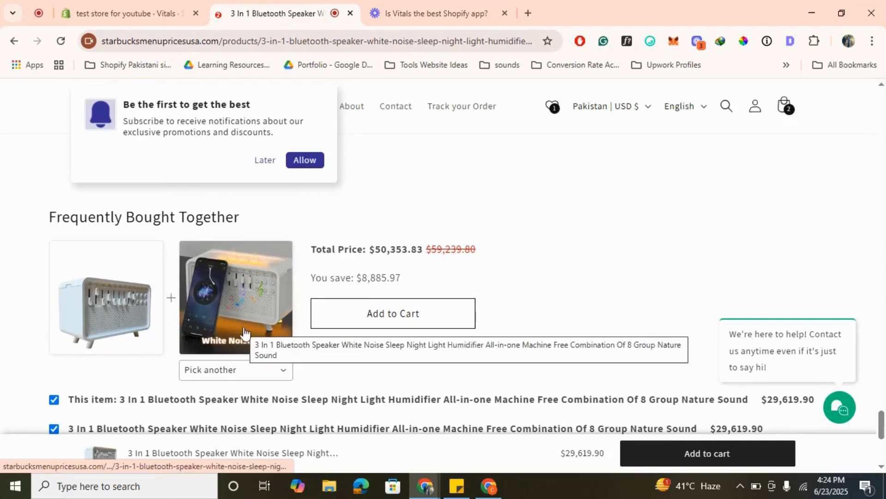
pyautogui.scroll(-2, 243, 336)
pyautogui.scroll(-5, 492, 307)
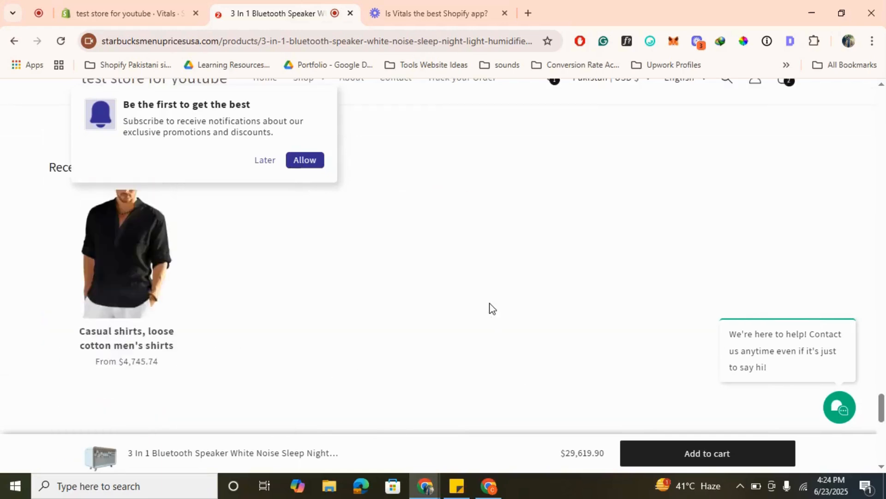
pyautogui.scroll(5, 491, 309)
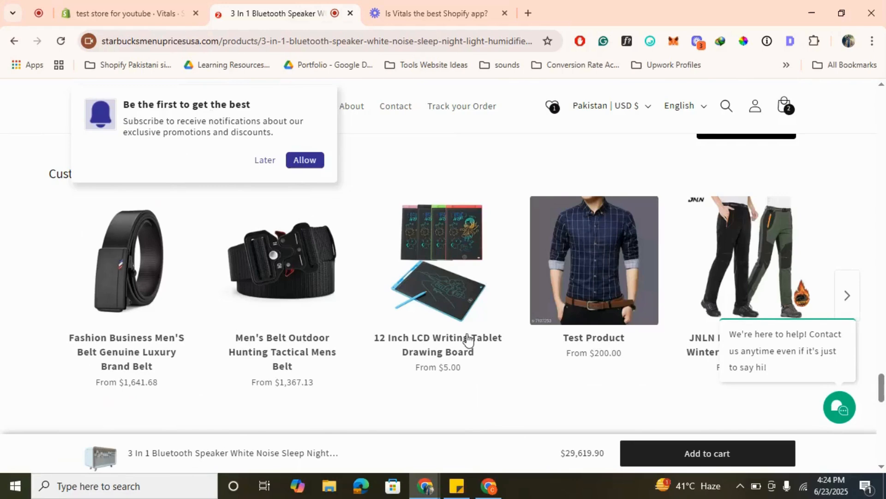
pyautogui.scroll(3, 467, 333)
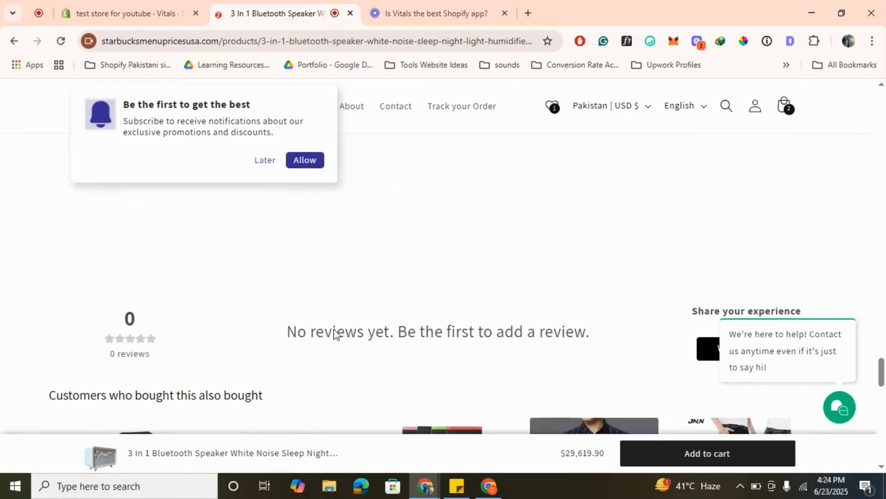
pyautogui.scroll(3, 380, 332)
pyautogui.scroll(5, 380, 333)
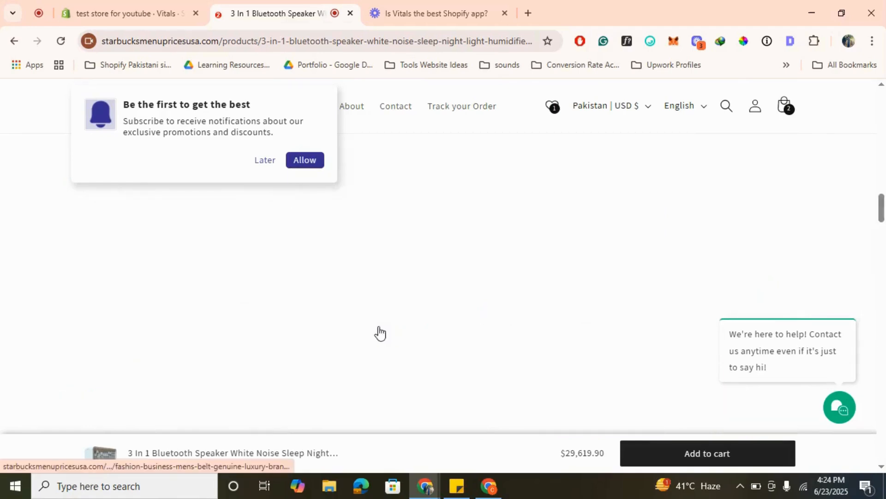
pyautogui.scroll(-6, 380, 332)
pyautogui.scroll(-2, 380, 333)
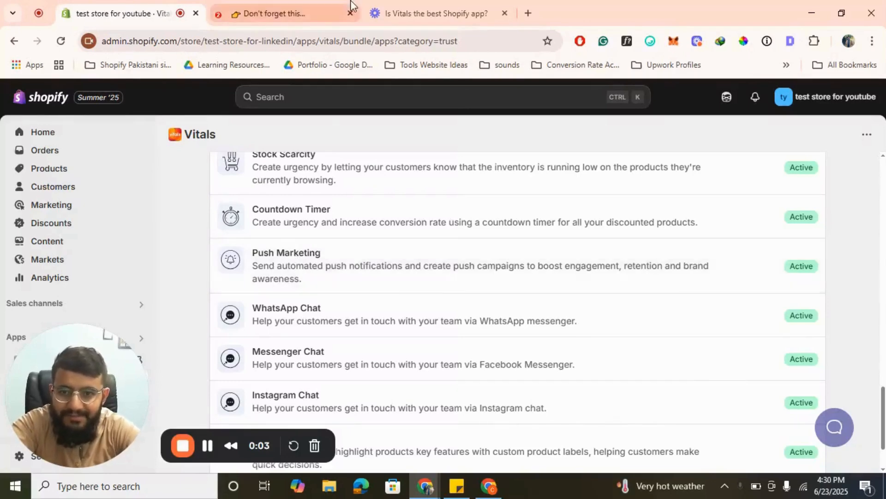
pyautogui.click(332, 13)
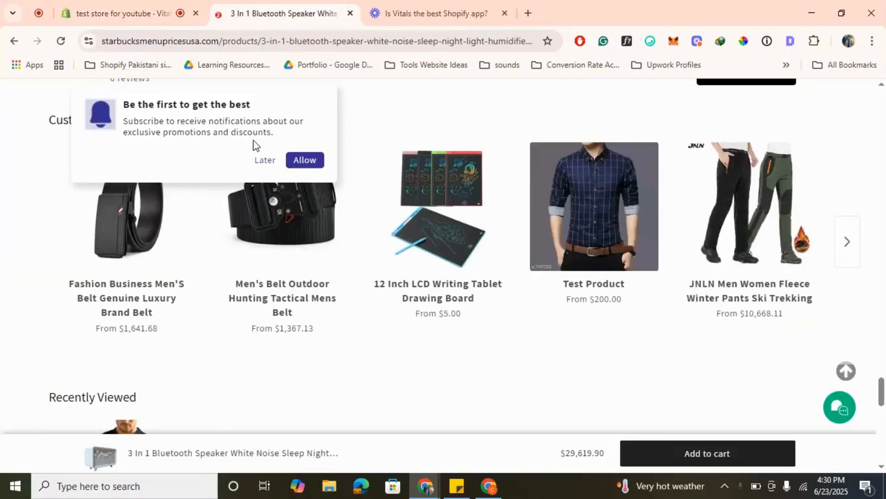
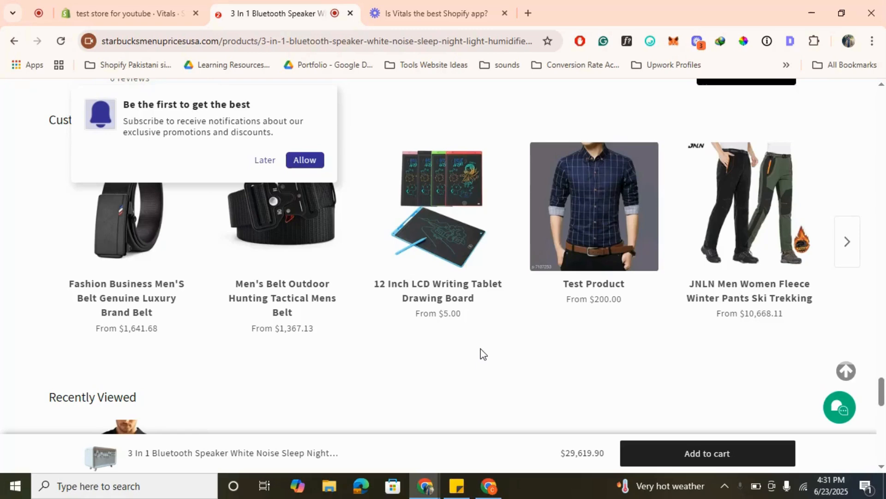
# - Look over the 3 In 1 Bluetooth Speaker page, from its product details and purchase options down to the related products
pyautogui.scroll(10, 494, 286)
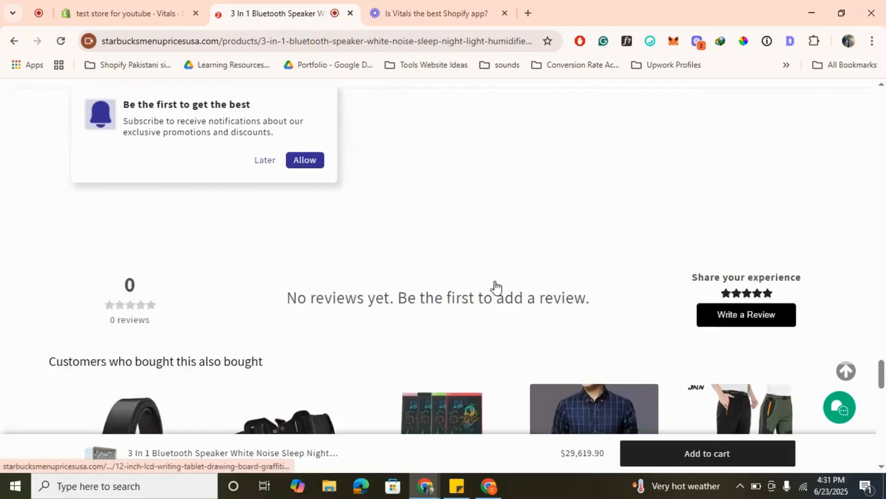
pyautogui.scroll(5, 494, 286)
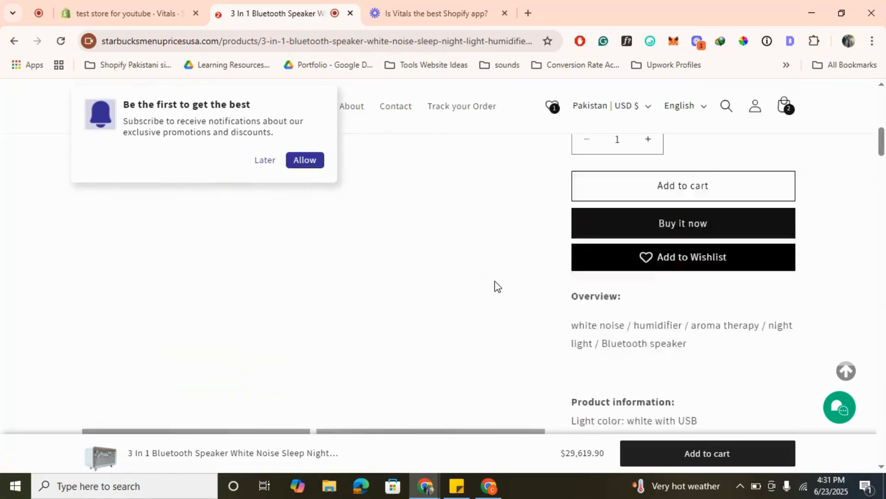
pyautogui.scroll(-2, 495, 287)
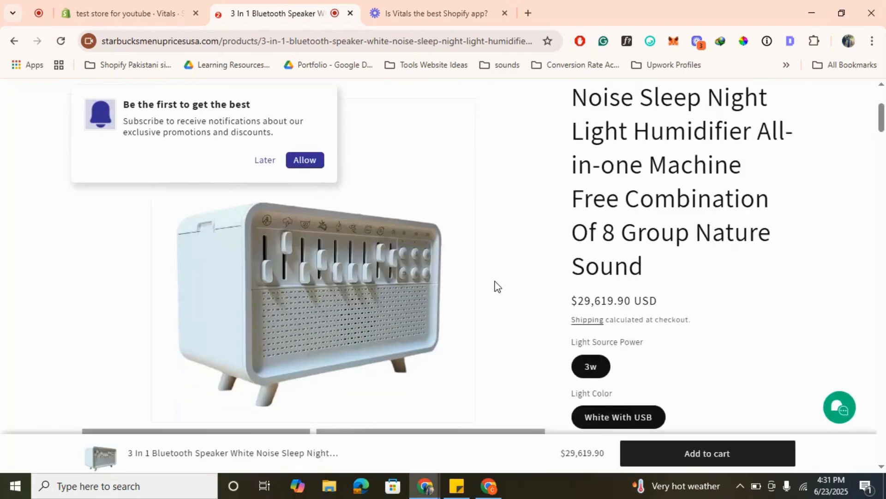
pyautogui.scroll(-3, 494, 287)
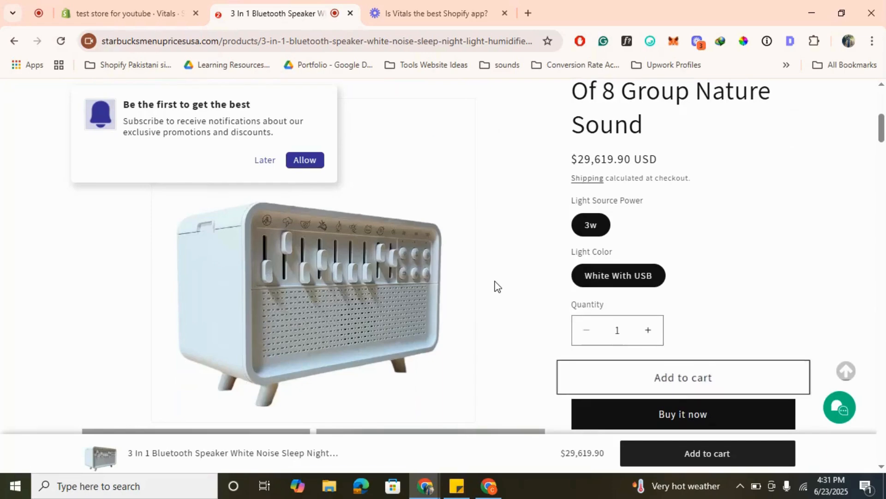
pyautogui.scroll(-1, 494, 287)
pyautogui.scroll(-3, 494, 286)
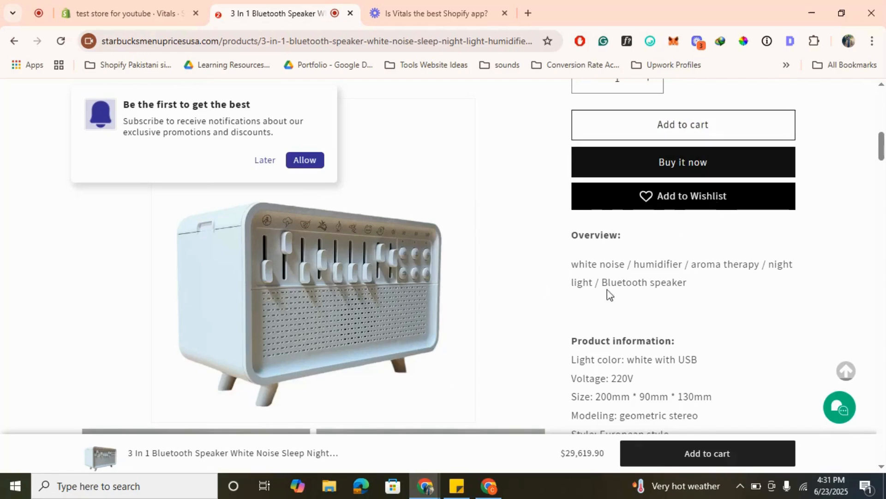
pyautogui.scroll(-5, 607, 293)
pyautogui.scroll(-15, 607, 290)
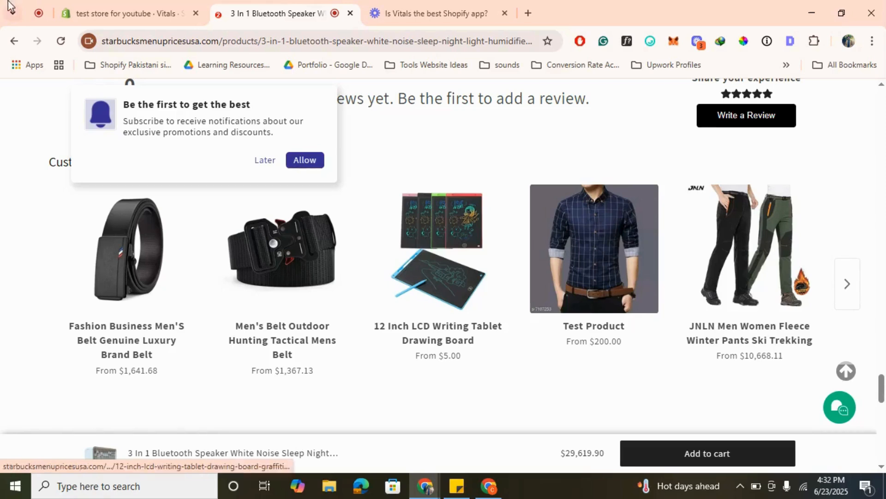
# - Return to the Vitals app list in the Shopify admin, filter it to Upsells and open Volume Discounts
pyautogui.click(105, 7)
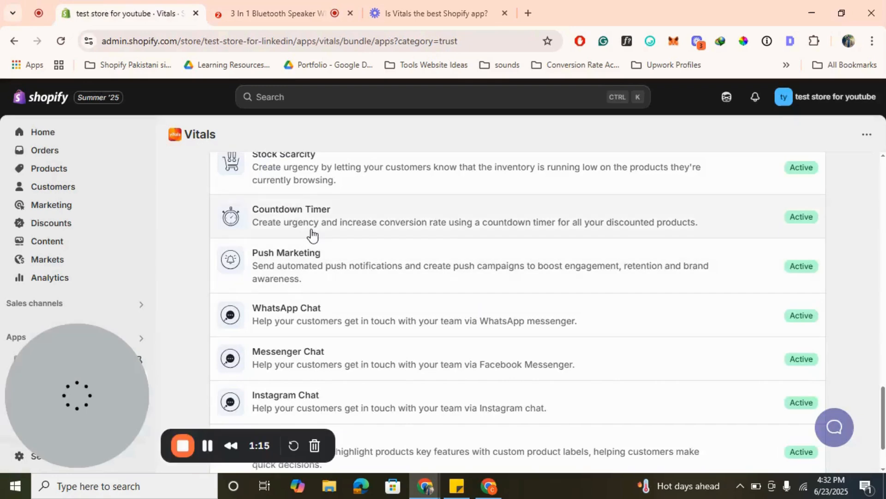
pyautogui.scroll(2, 488, 291)
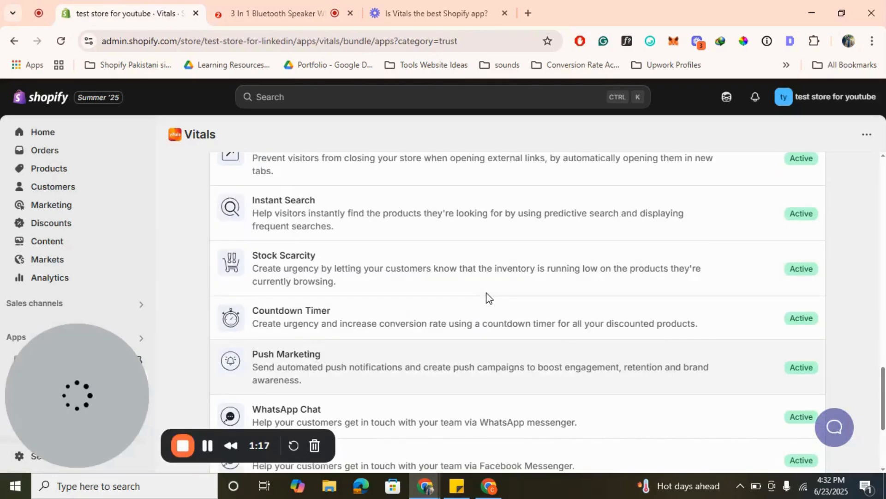
pyautogui.scroll(15, 487, 297)
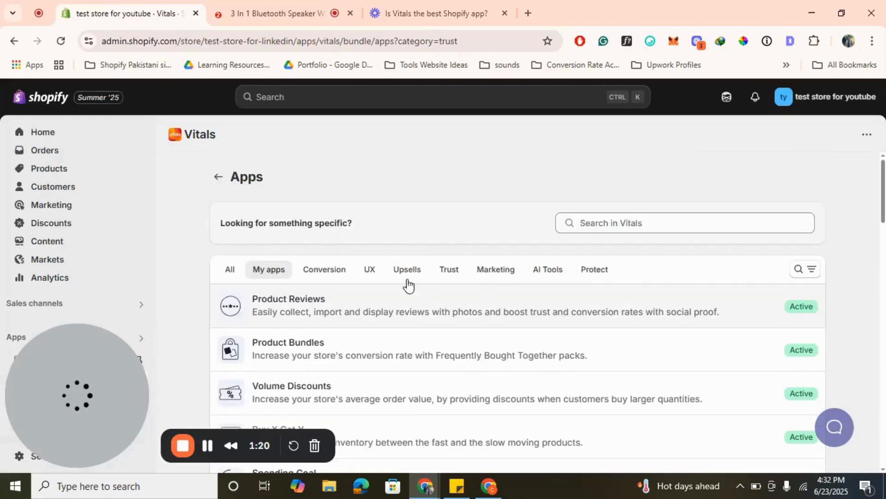
pyautogui.click(405, 276)
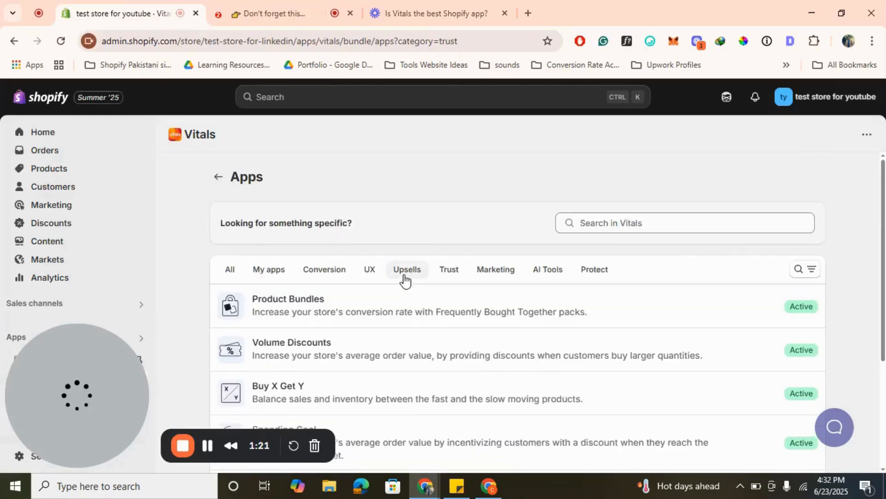
pyautogui.scroll(-1, 347, 308)
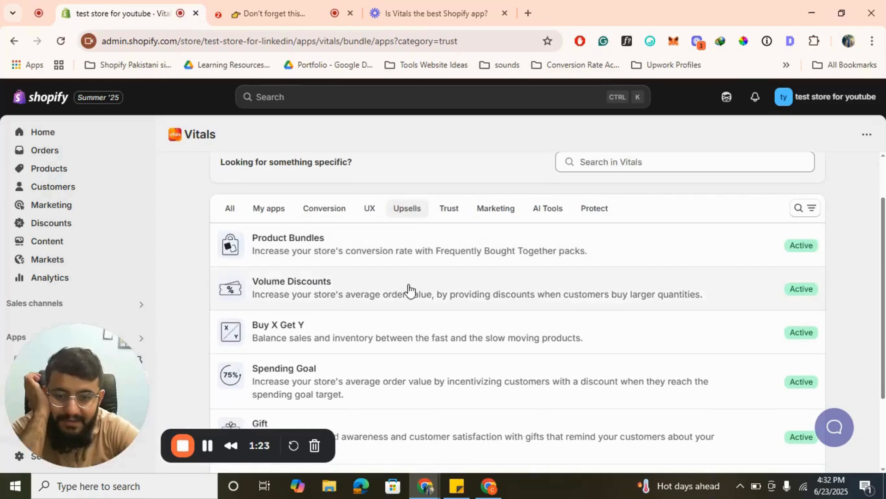
pyautogui.scroll(-1, 375, 313)
pyautogui.scroll(-1, 376, 312)
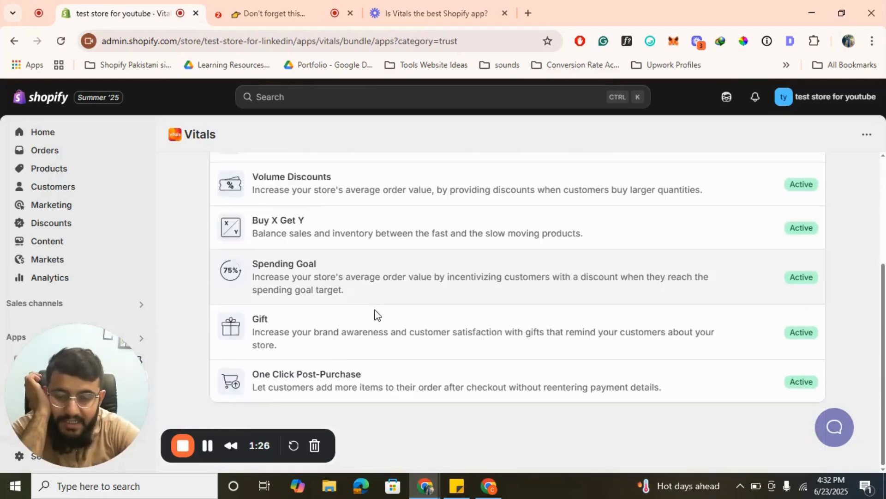
pyautogui.scroll(3, 376, 313)
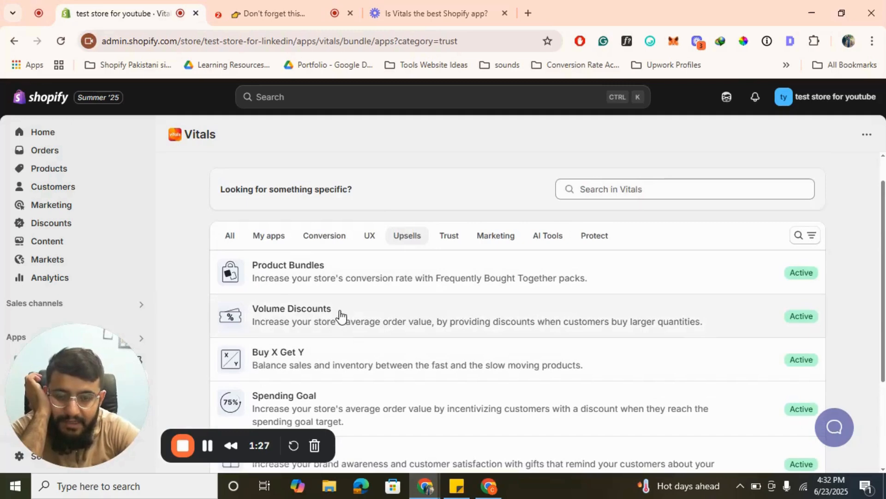
pyautogui.click(374, 316)
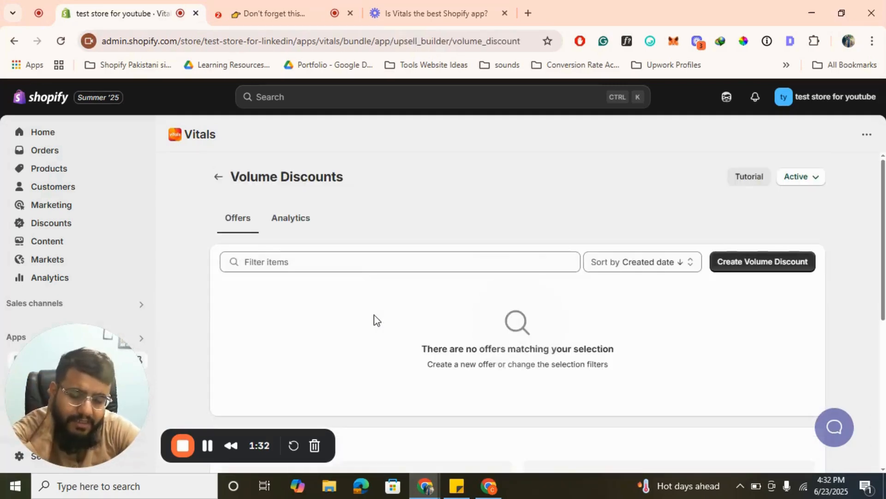
# - Create a volume discount with the Radio selection layout, keeping any product included in the offer
pyautogui.click(744, 270)
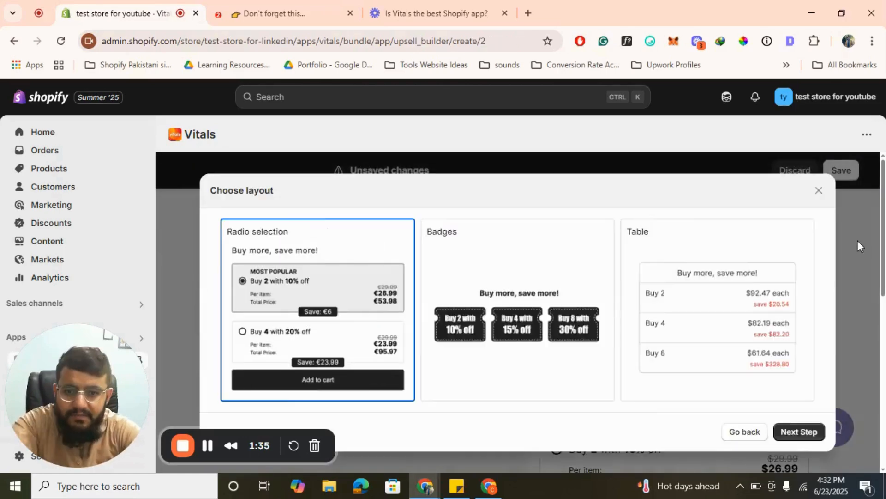
pyautogui.click(799, 429)
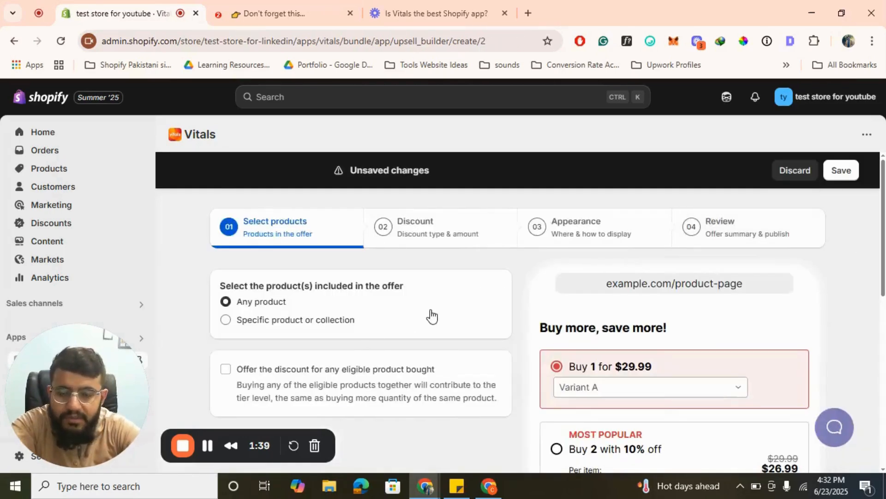
pyautogui.scroll(-1, 429, 312)
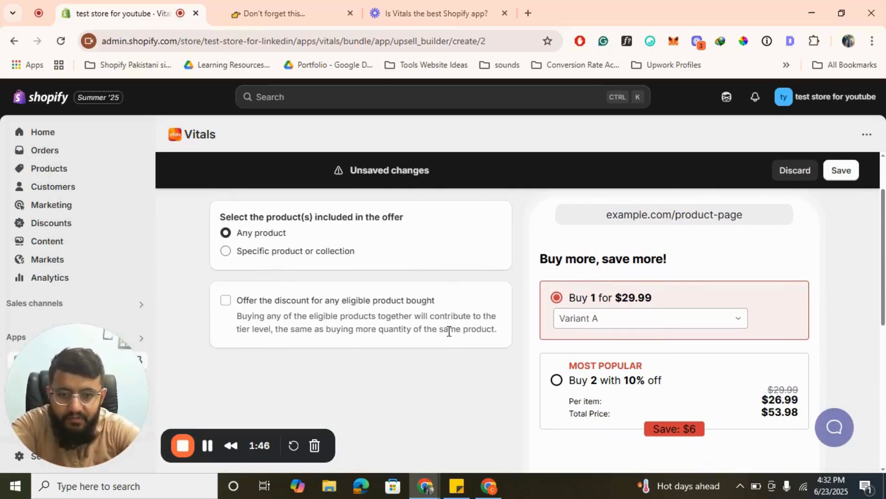
pyautogui.scroll(1, 349, 349)
pyautogui.scroll(-2, 635, 340)
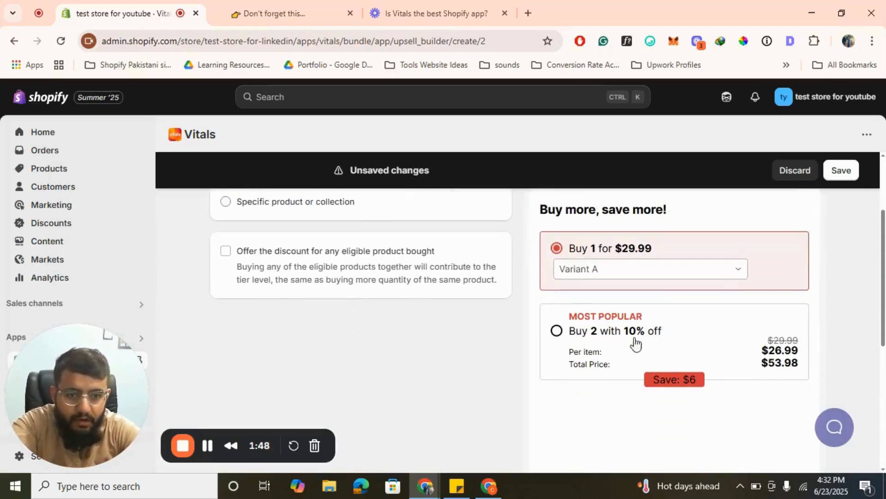
pyautogui.scroll(2, 676, 322)
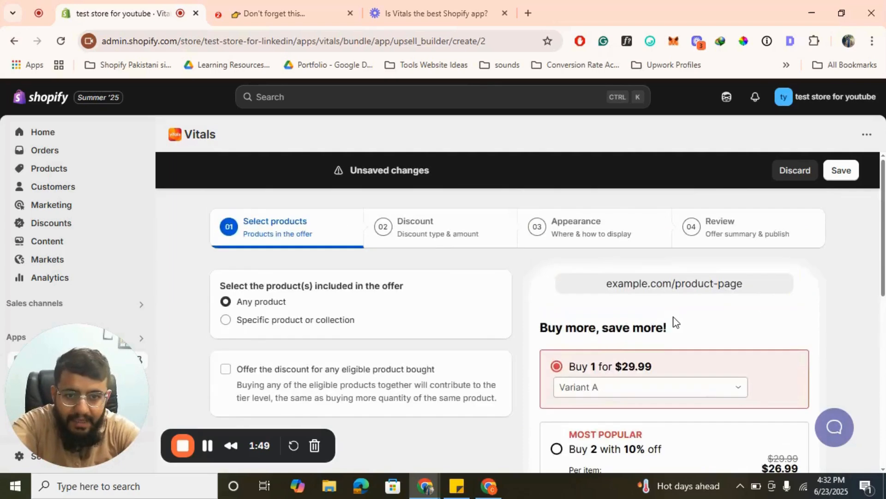
# - Add a discount tier giving 15% off for a quantity of 3, keeping the percent discount type
pyautogui.click(420, 222)
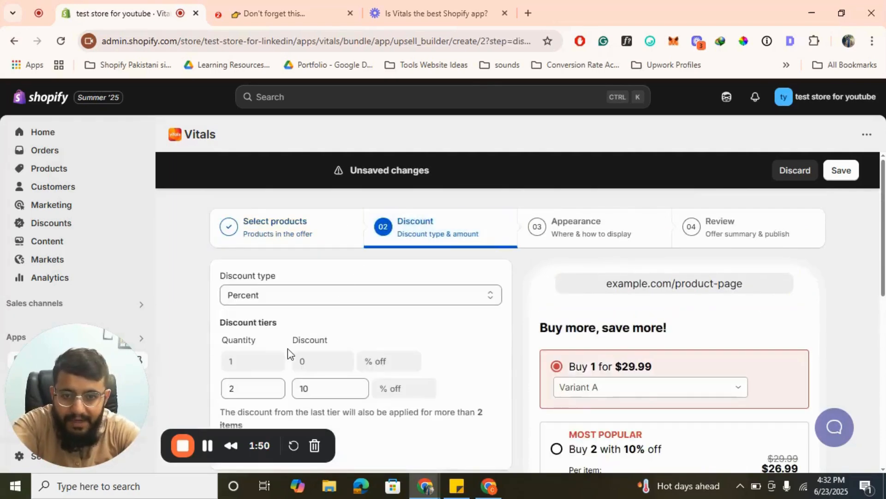
pyautogui.scroll(-1, 267, 365)
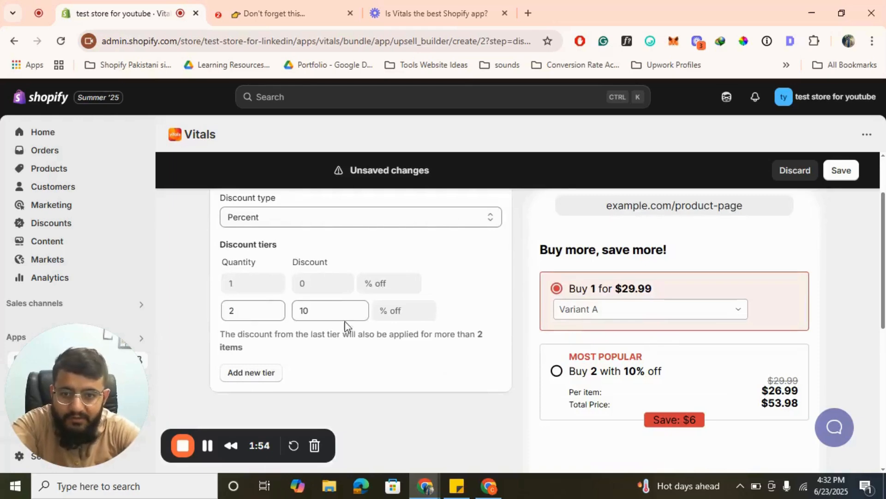
pyautogui.click(253, 372)
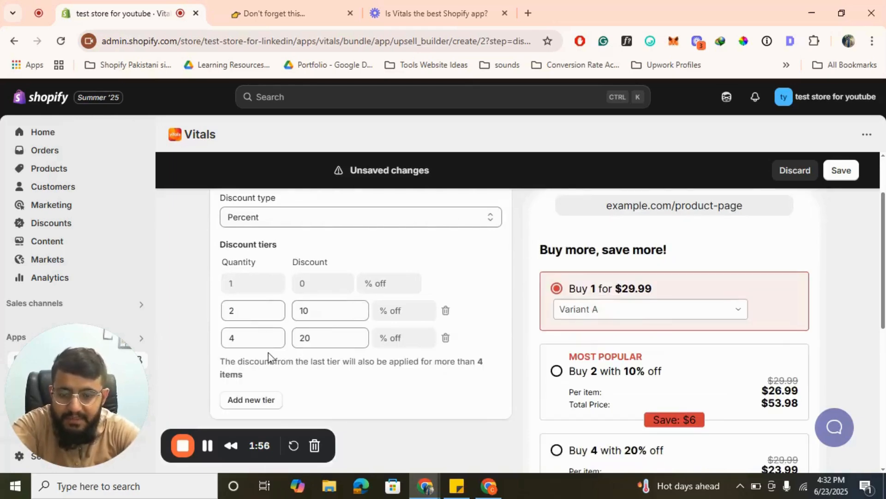
pyautogui.click(237, 340)
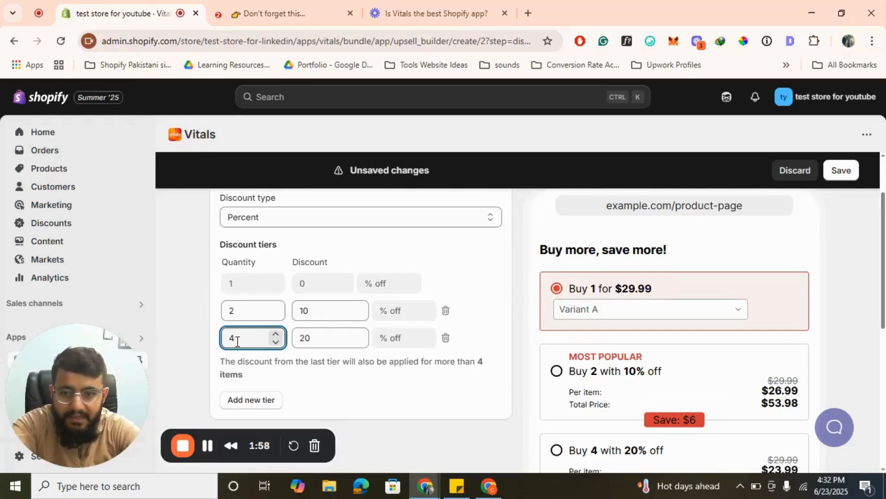
pyautogui.write('3')
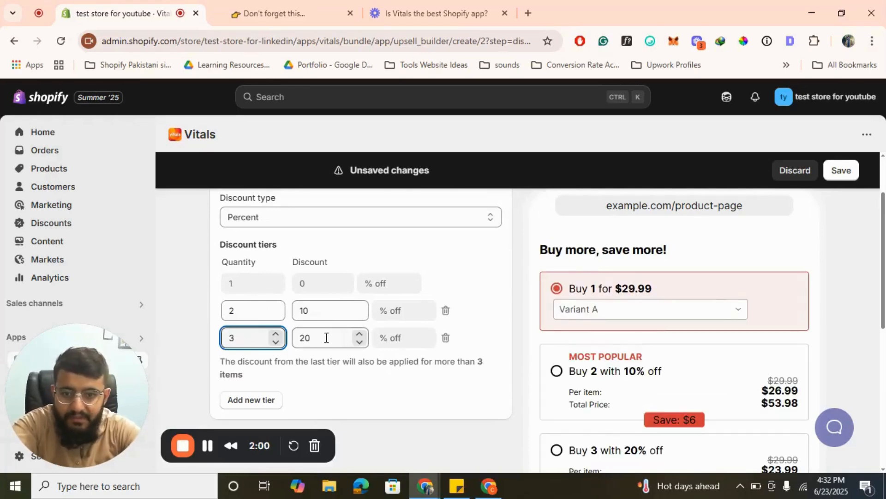
pyautogui.click(326, 338)
pyautogui.write('1')
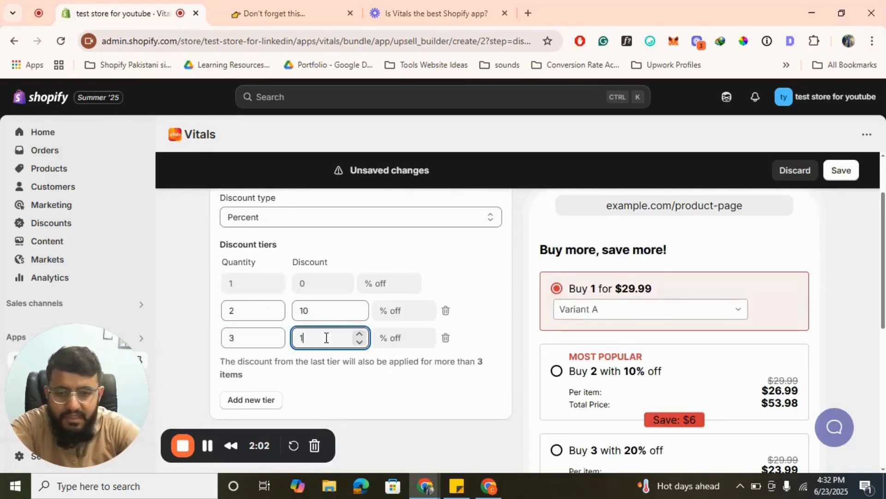
pyautogui.write('5')
pyautogui.click(446, 395)
pyautogui.scroll(2, 447, 395)
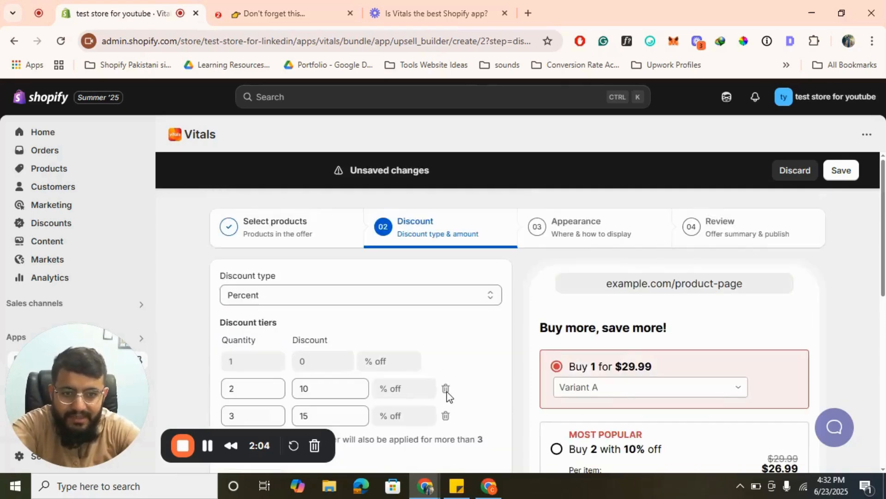
# - Try the Badges layout for the product page volume tiers, choose the Table layout and review its appearance settings
pyautogui.click(587, 218)
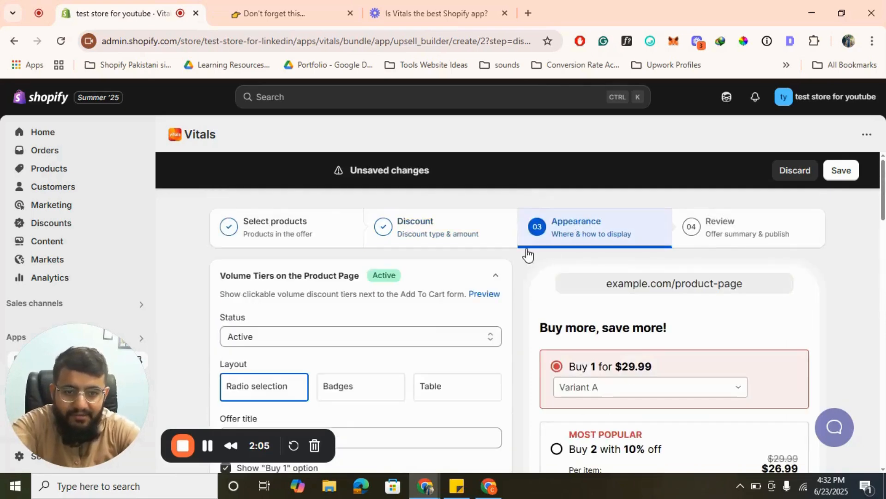
pyautogui.scroll(-2, 437, 332)
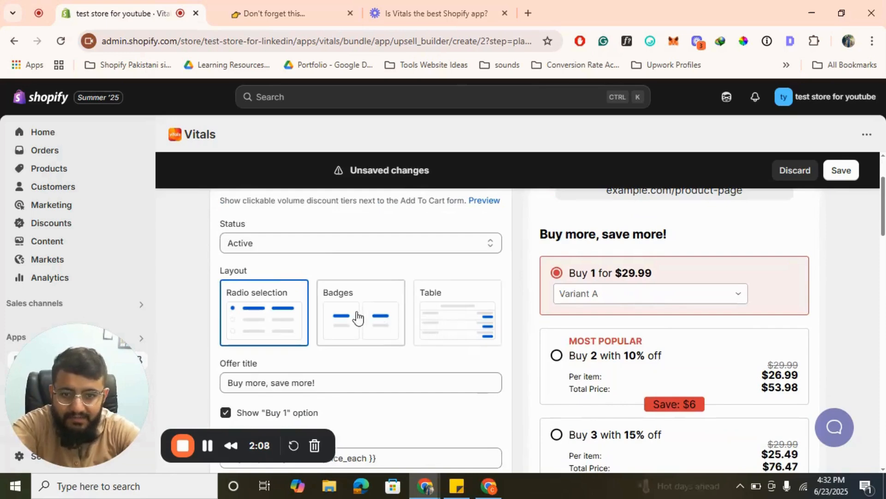
pyautogui.click(355, 318)
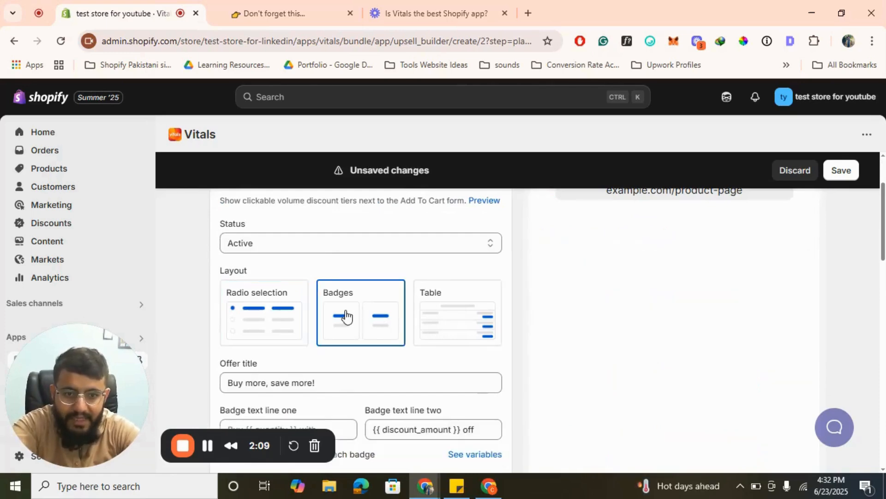
pyautogui.click(455, 319)
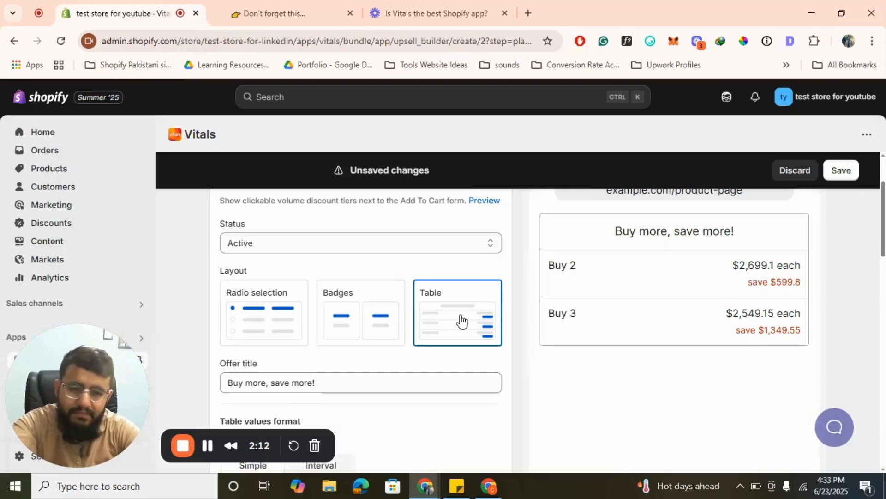
pyautogui.scroll(-10, 460, 316)
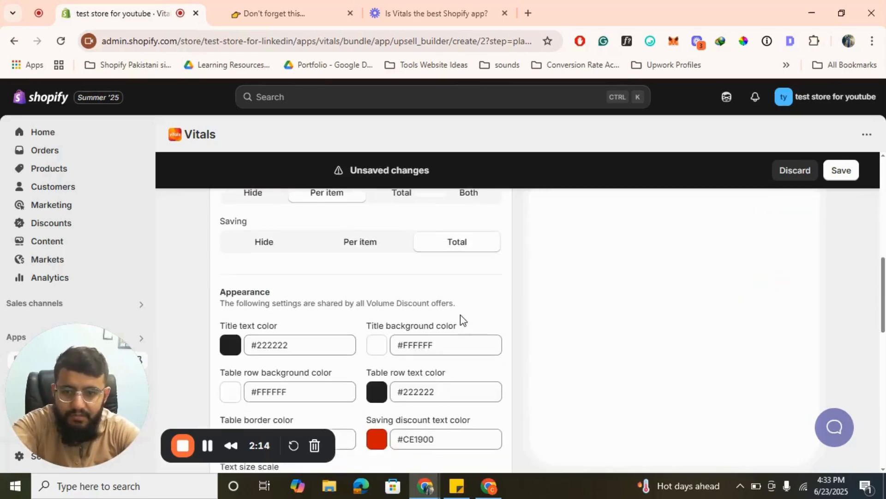
pyautogui.scroll(-5, 461, 316)
pyautogui.scroll(15, 461, 316)
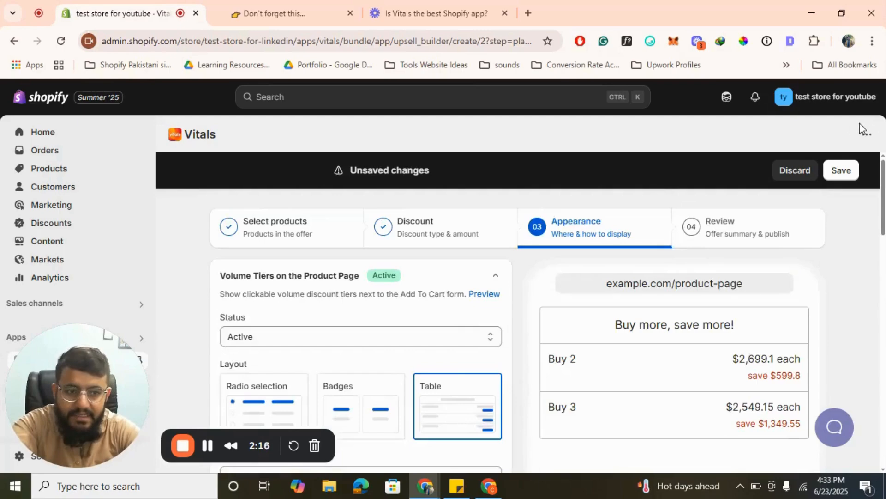
pyautogui.scroll(-15, 745, 291)
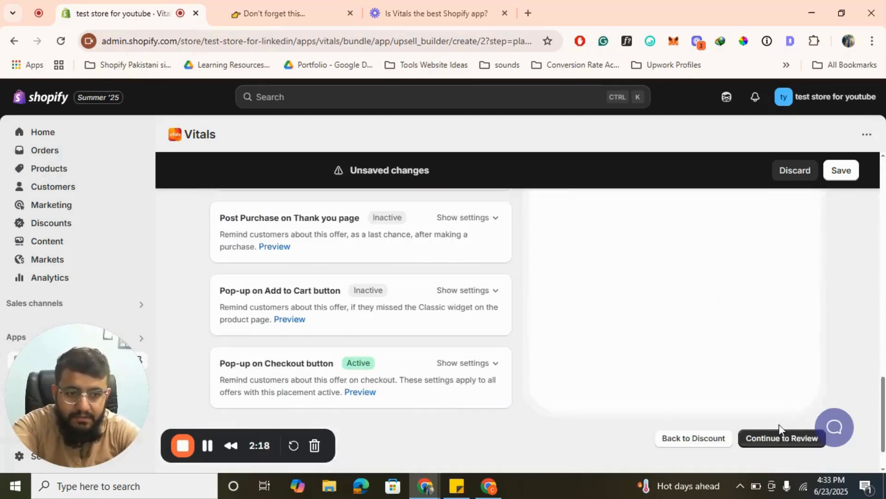
# - Continue to the volume discount's offer summary, review it and publish the offer
pyautogui.click(777, 440)
pyautogui.scroll(-6, 776, 445)
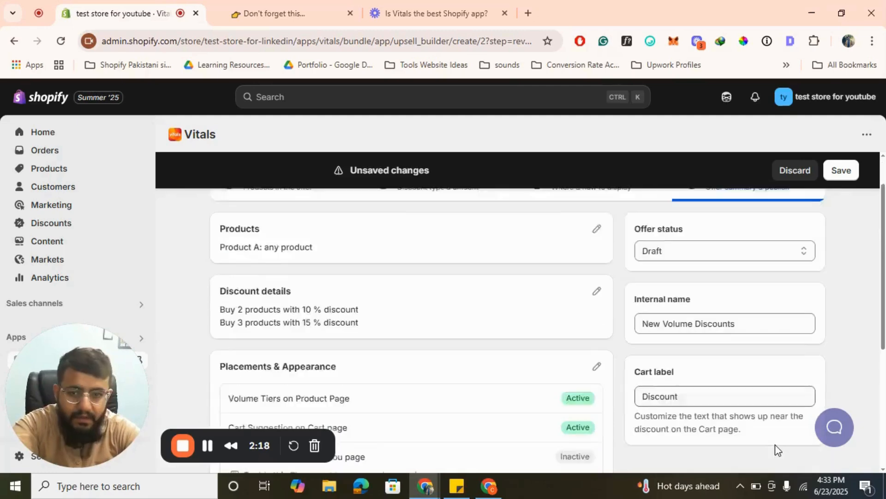
pyautogui.click(806, 384)
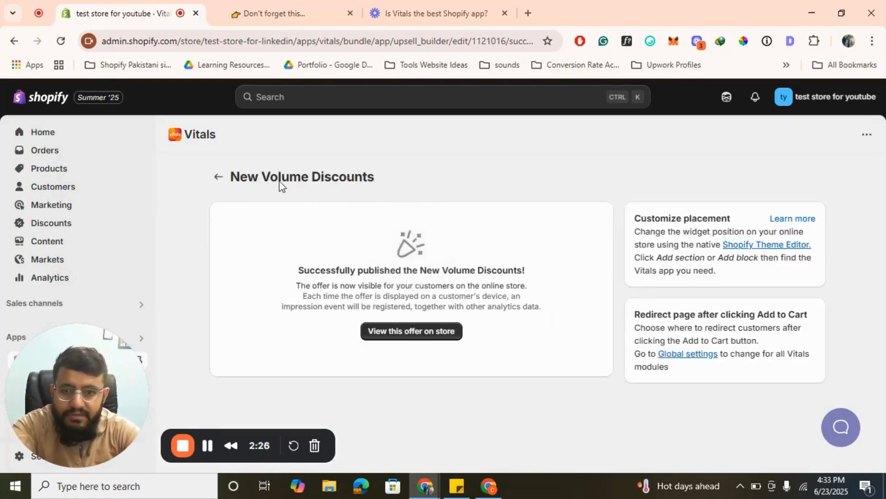
# - Return to the Upsells apps and open Buy X Get Y to review its offers, position and localization options
pyautogui.click(217, 177)
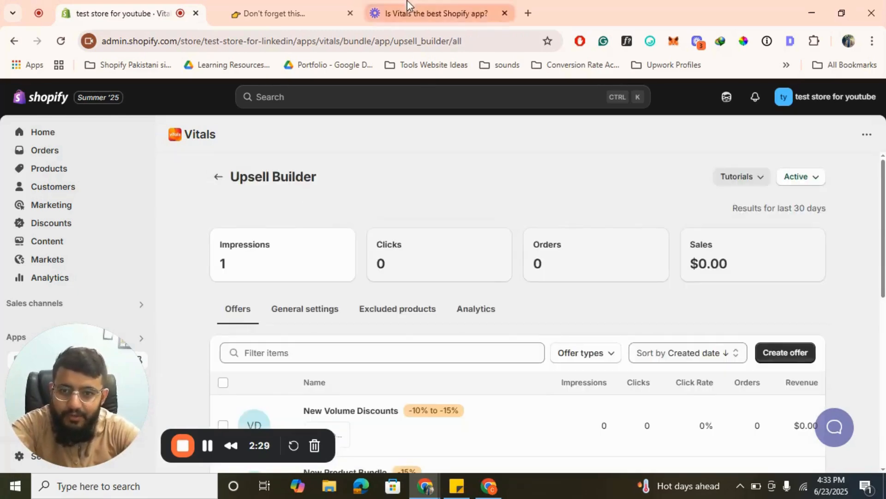
pyautogui.click(217, 176)
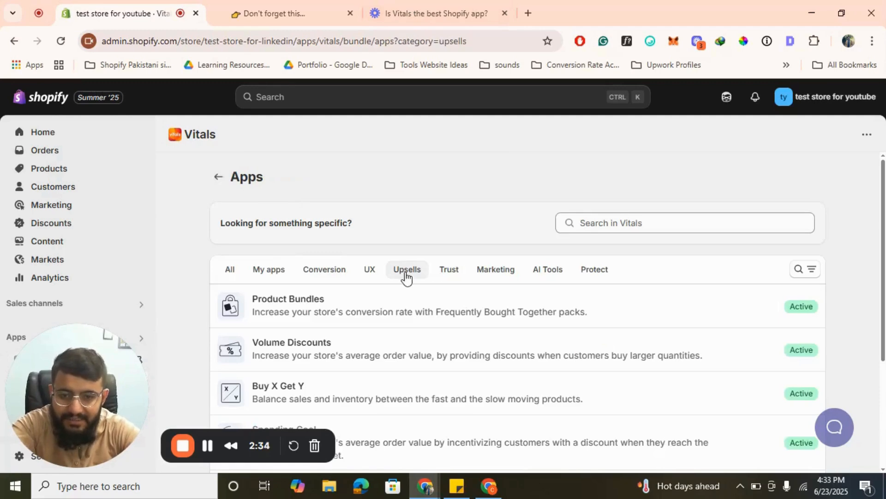
pyautogui.scroll(-2, 405, 277)
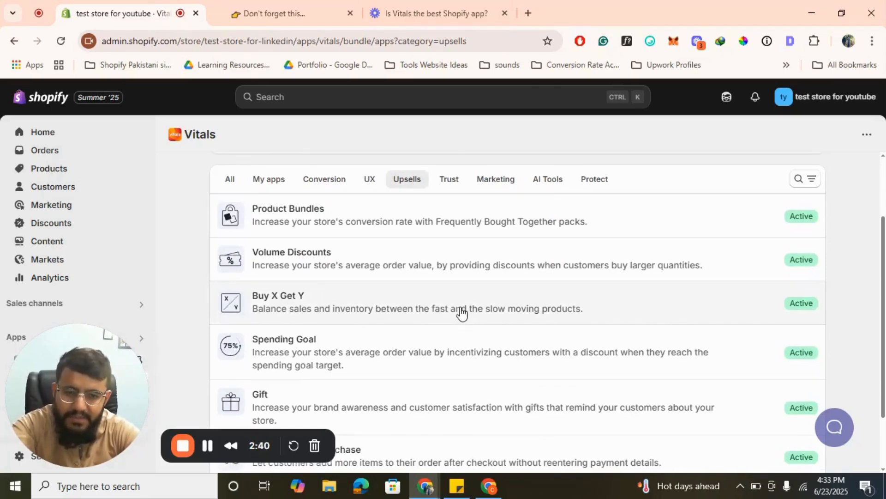
pyautogui.click(374, 318)
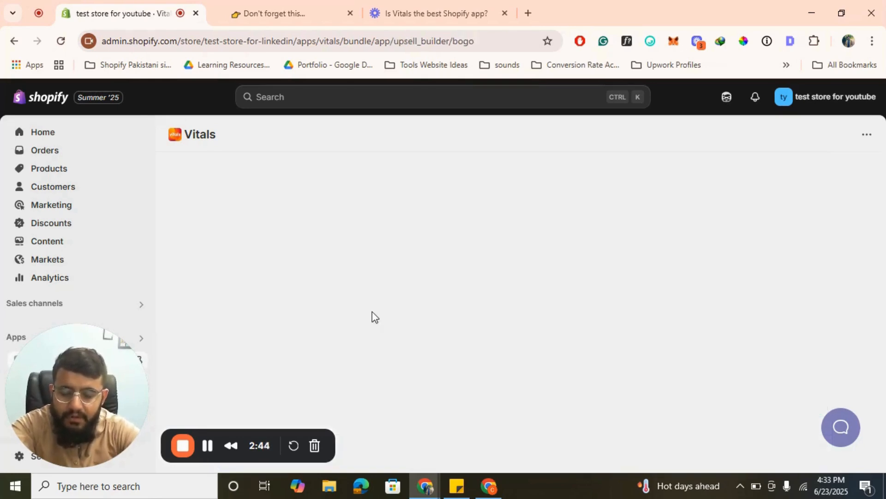
pyautogui.scroll(-5, 373, 318)
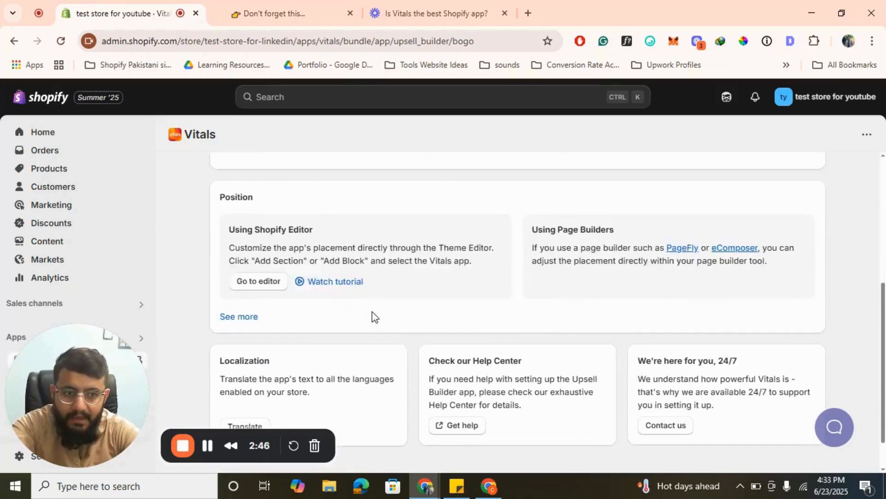
pyautogui.scroll(-1, 374, 317)
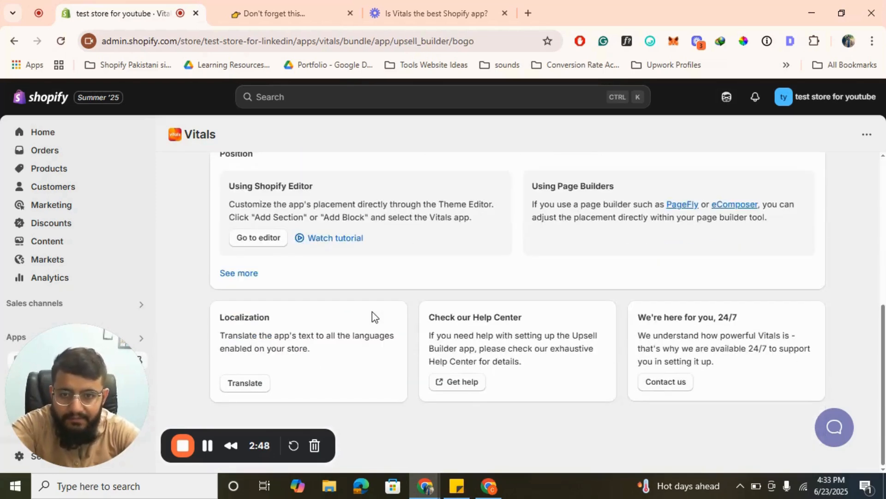
pyautogui.scroll(8, 372, 316)
# - Start a Buy X Get Y offer, examine its product selection settings and widget preview, and discard the draft
pyautogui.click(764, 267)
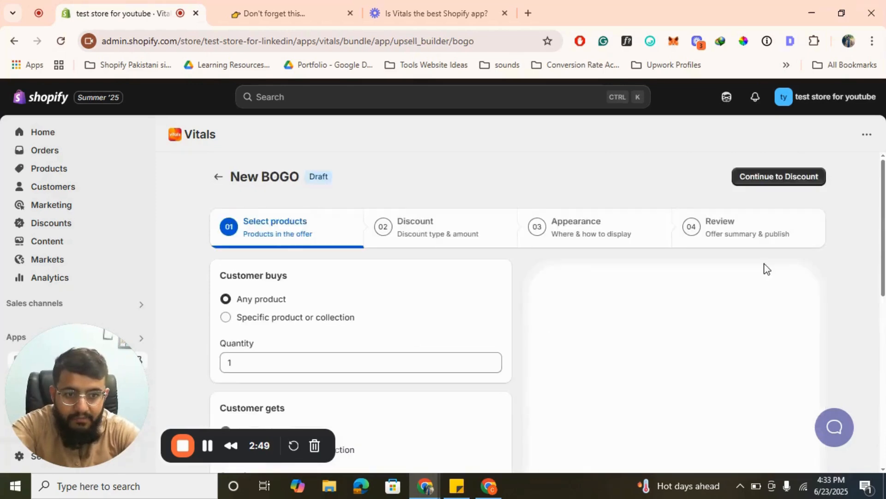
pyautogui.scroll(-3, 342, 286)
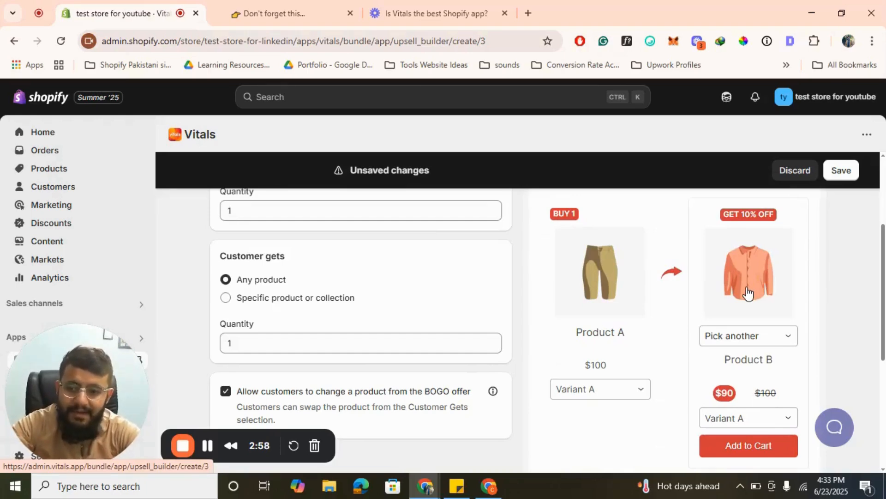
pyautogui.scroll(3, 748, 293)
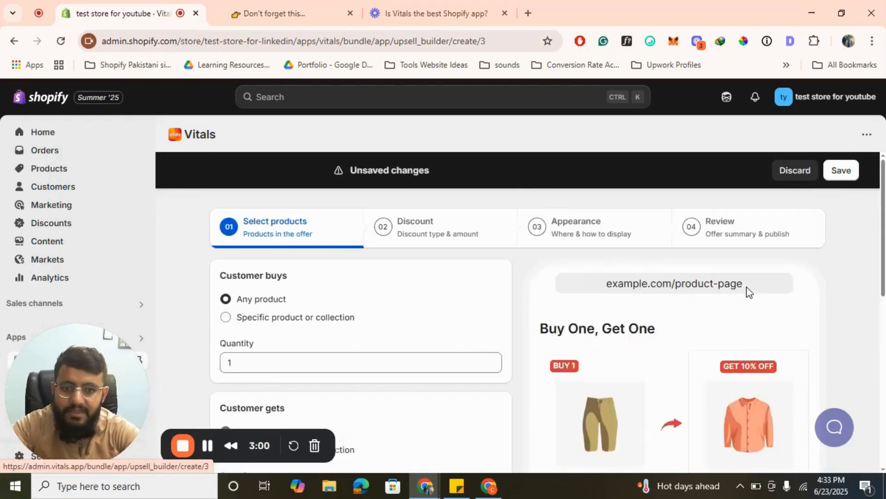
pyautogui.click(805, 178)
pyautogui.click(662, 350)
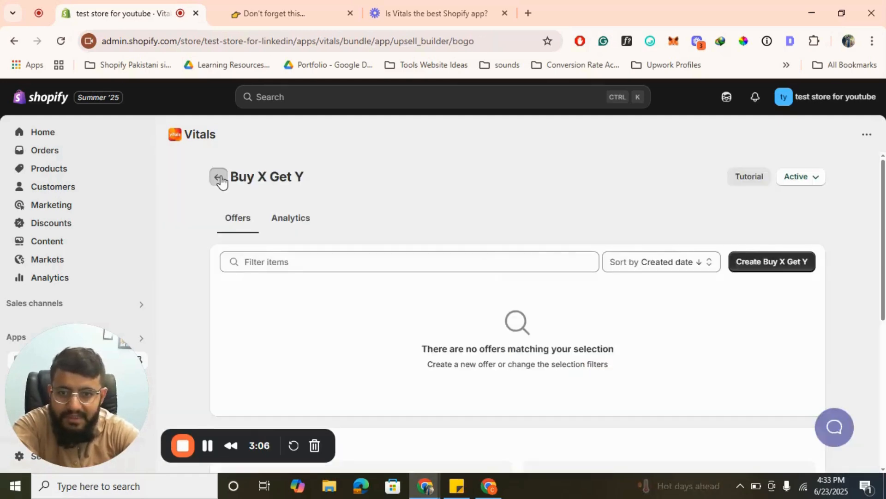
# - Create a new Spending Goal offer from the Upsells apps, keeping any product included, and examine the widget preview
pyautogui.click(219, 178)
pyautogui.scroll(-3, 522, 266)
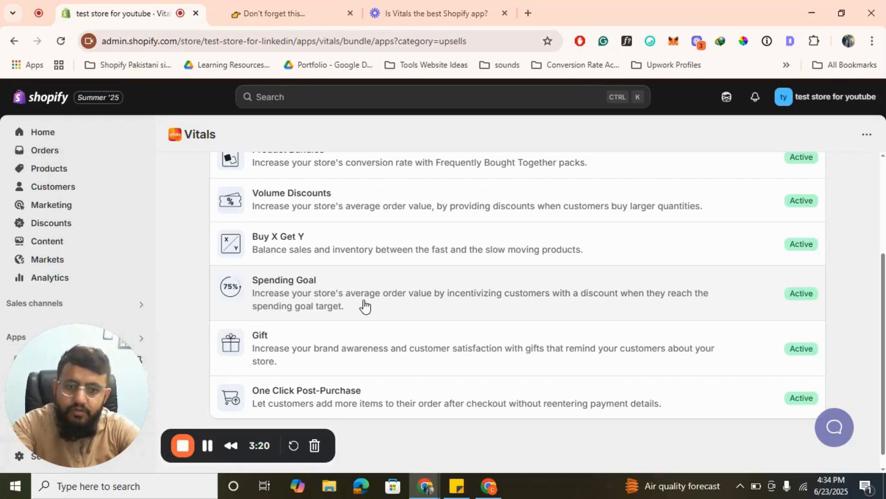
pyautogui.click(365, 306)
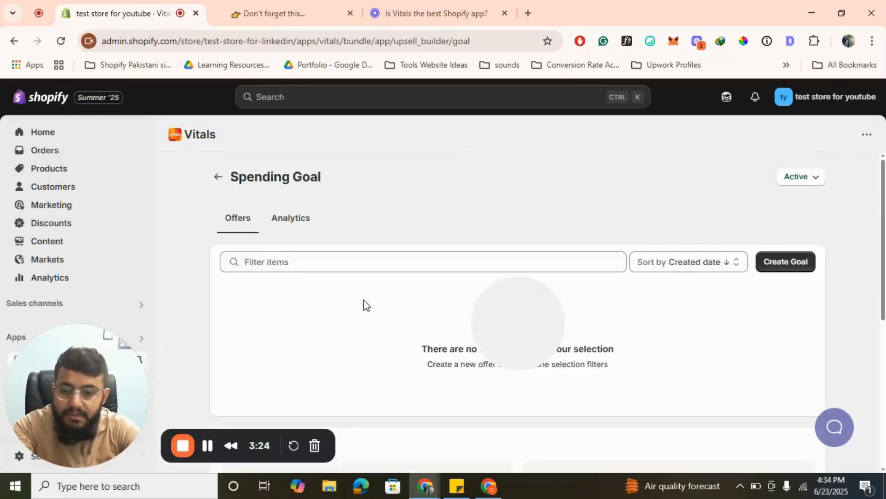
pyautogui.click(801, 269)
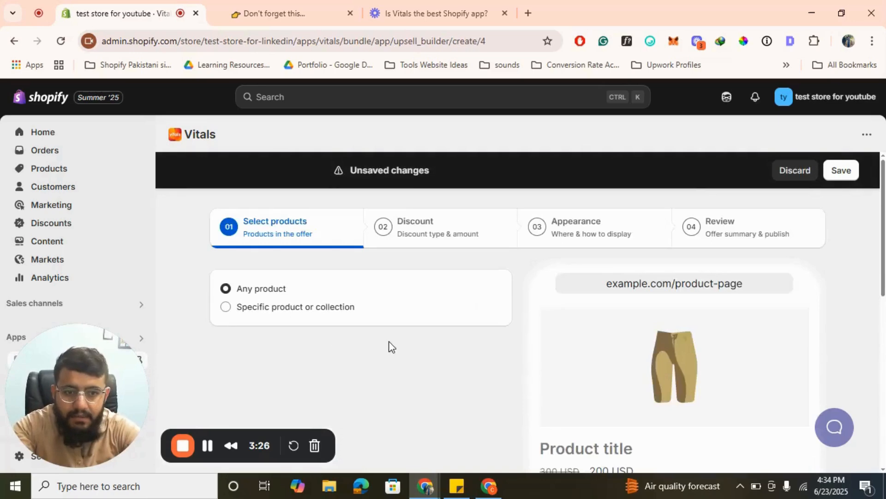
pyautogui.scroll(-6, 390, 346)
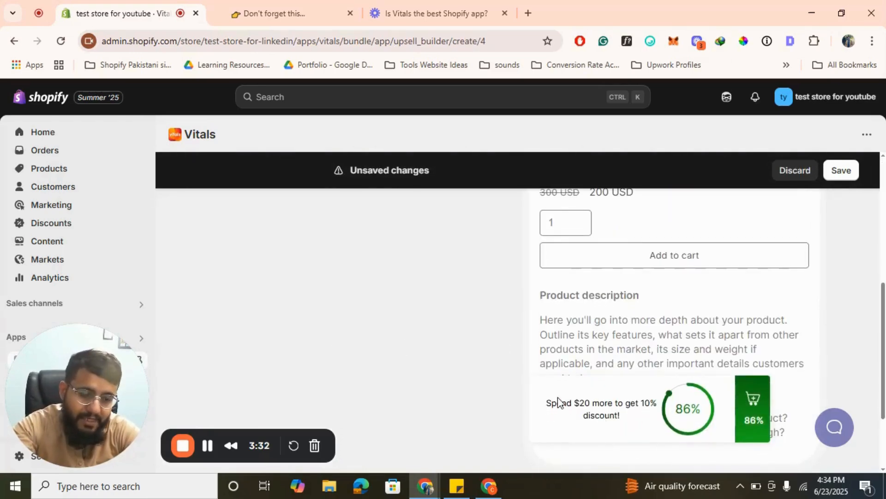
pyautogui.scroll(5, 559, 401)
pyautogui.scroll(-5, 559, 402)
pyautogui.scroll(-1, 558, 398)
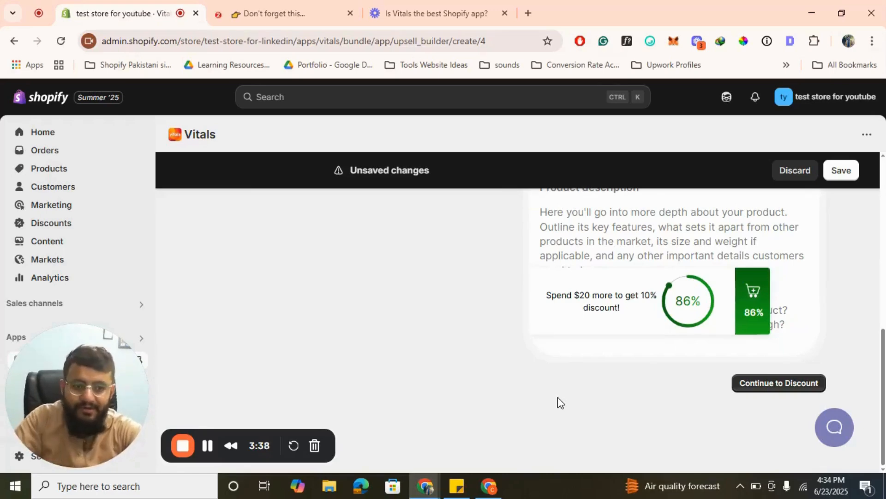
pyautogui.scroll(6, 557, 397)
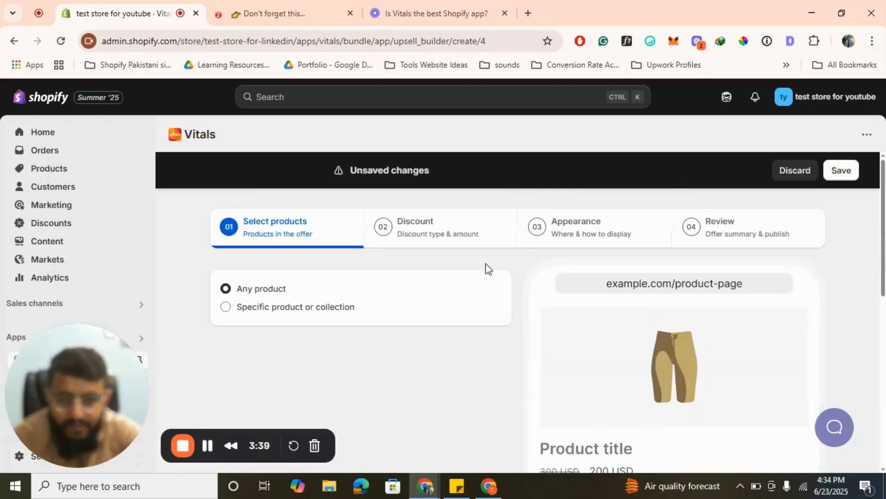
# - Continue to the offer's discount settings and set the Tier #1 spending goal to 100 USD
pyautogui.click(431, 226)
pyautogui.scroll(-1, 369, 286)
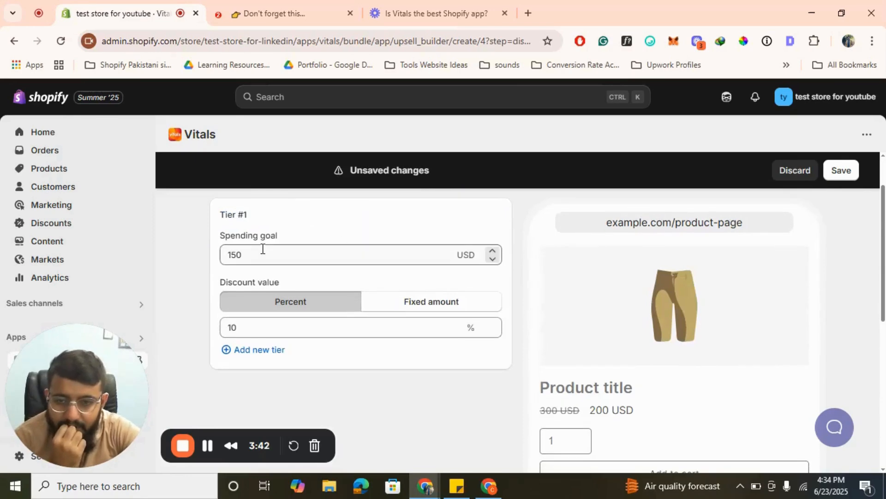
pyautogui.click(248, 250)
pyautogui.doubleClick(248, 251)
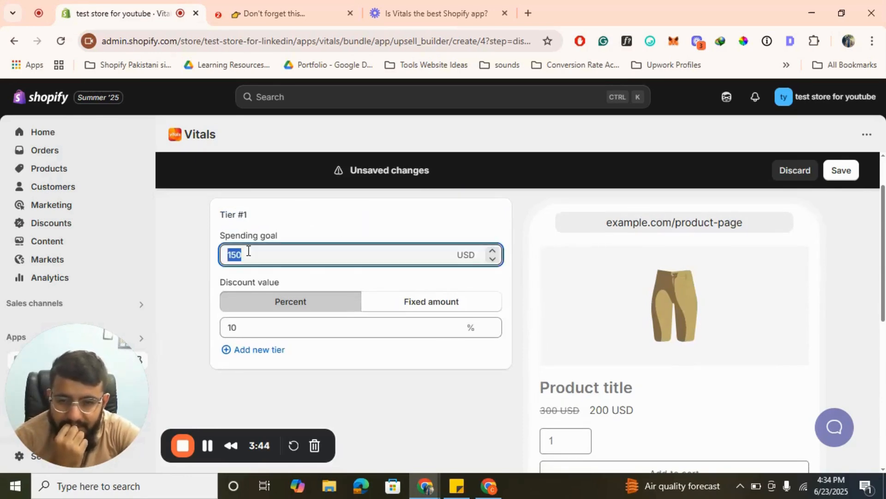
pyautogui.write('100')
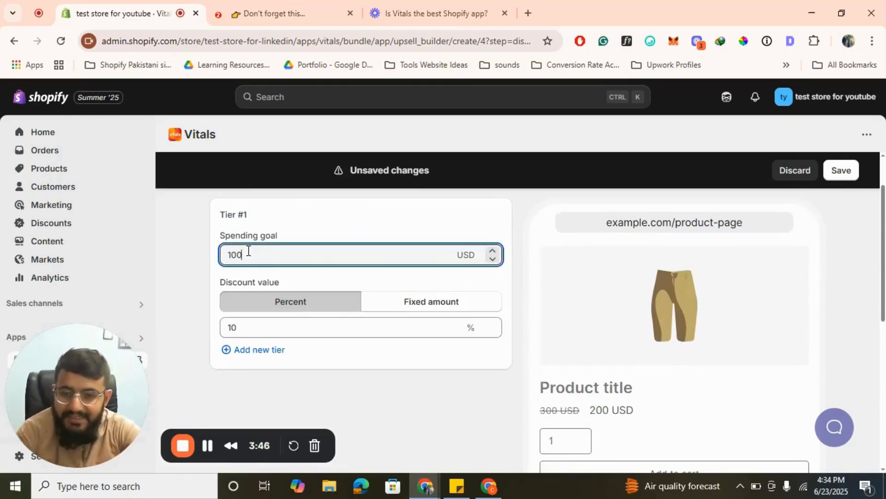
pyautogui.click(185, 263)
# - Keep Tier #1 at 10 percent and add a second tier giving 20% off for spending 200 USD
pyautogui.scroll(-1, 364, 303)
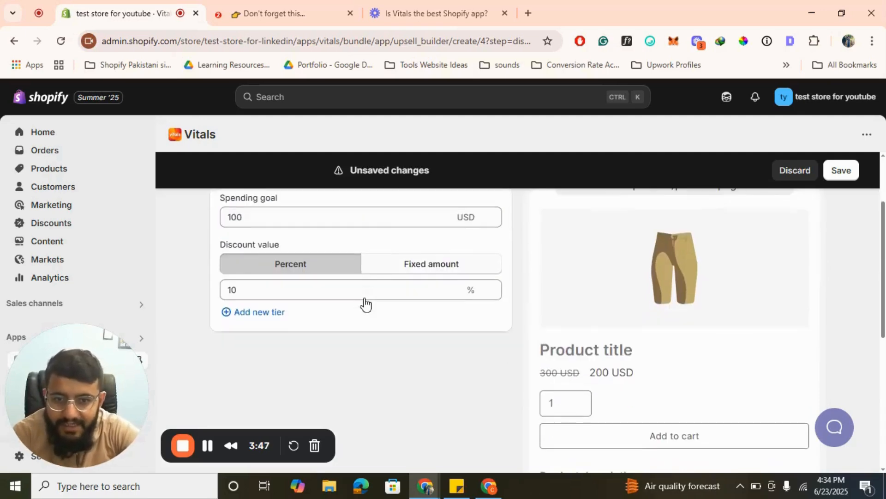
pyautogui.click(261, 287)
pyautogui.scroll(2, 356, 358)
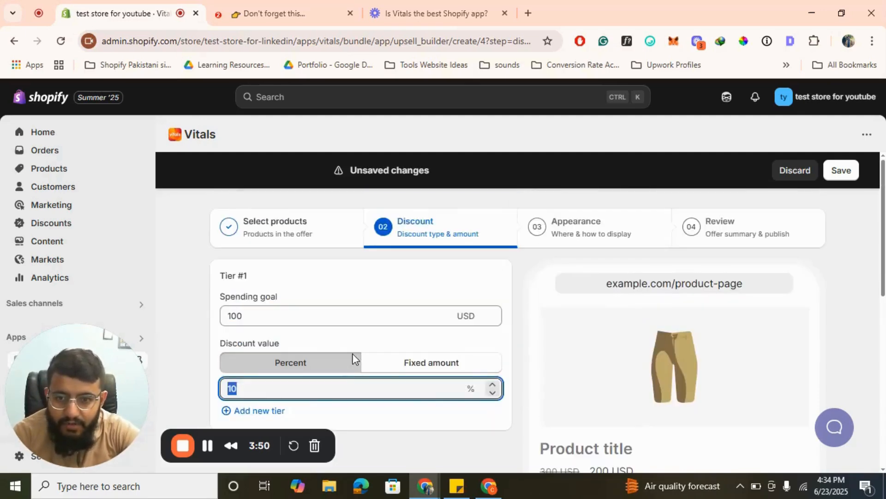
pyautogui.scroll(-2, 284, 325)
pyautogui.click(272, 308)
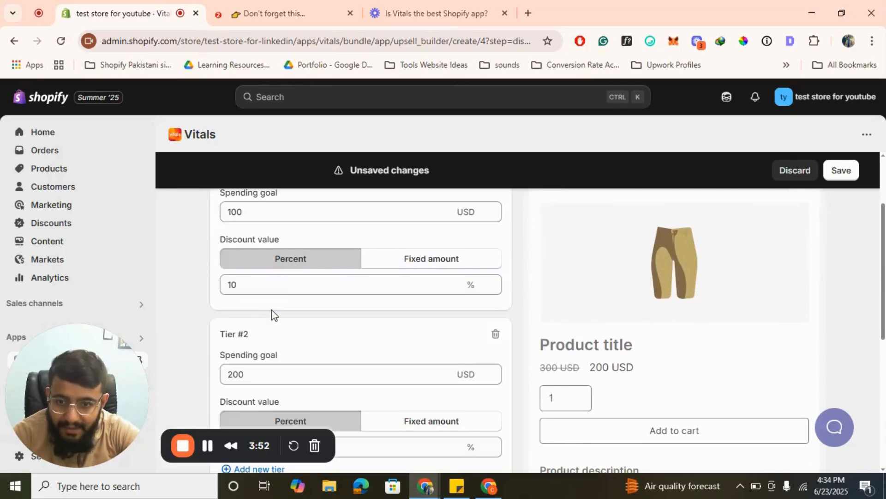
pyautogui.scroll(-2, 369, 353)
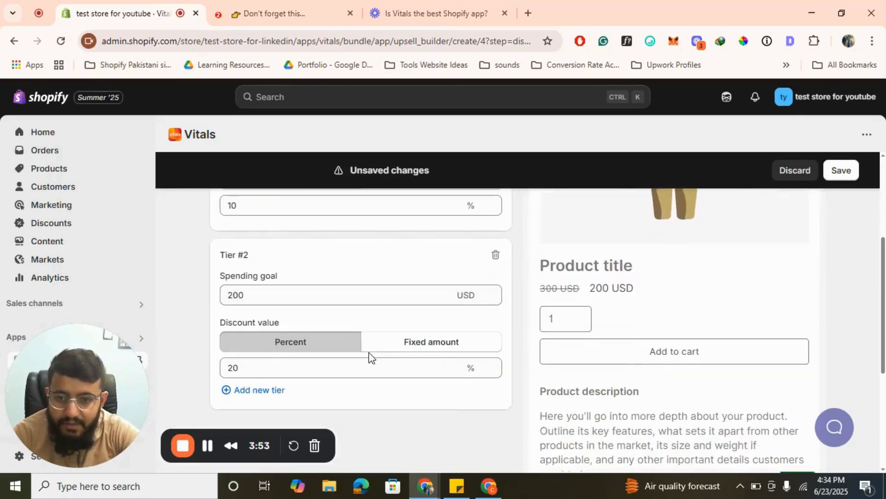
pyautogui.scroll(4, 421, 351)
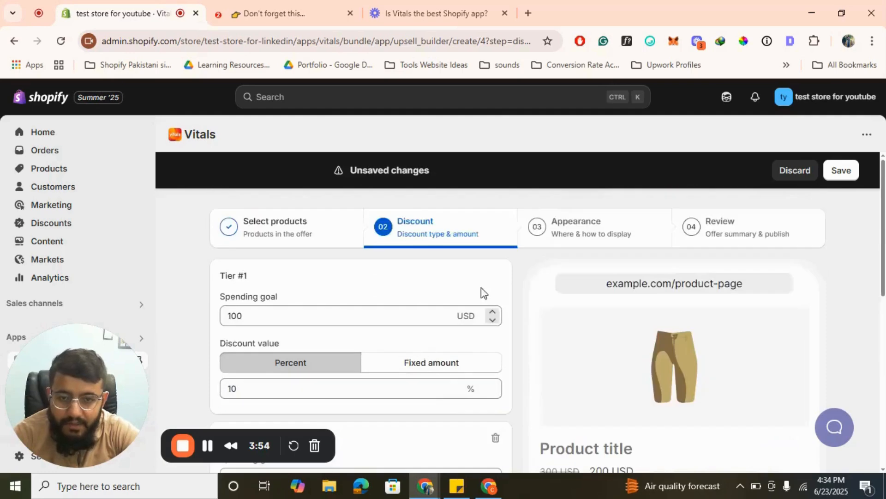
# - Review the spending goal's appearance settings and offer summary, keeping the defaults, and publish the offer
pyautogui.click(538, 243)
pyautogui.scroll(-7, 372, 344)
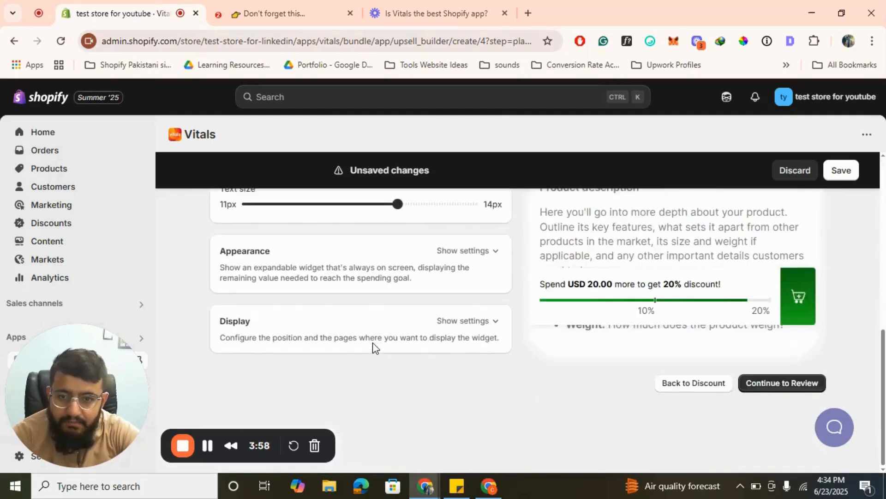
pyautogui.scroll(2, 373, 344)
pyautogui.scroll(5, 372, 343)
pyautogui.click(750, 229)
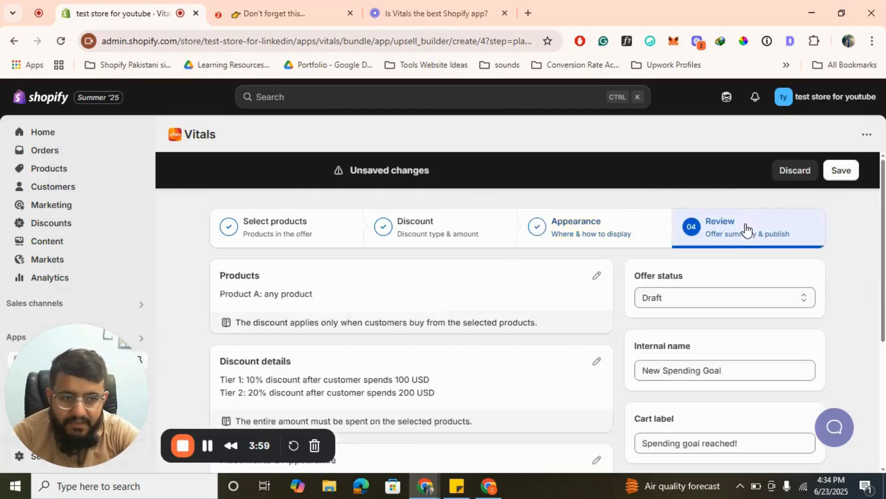
pyautogui.scroll(-5, 746, 229)
pyautogui.click(781, 392)
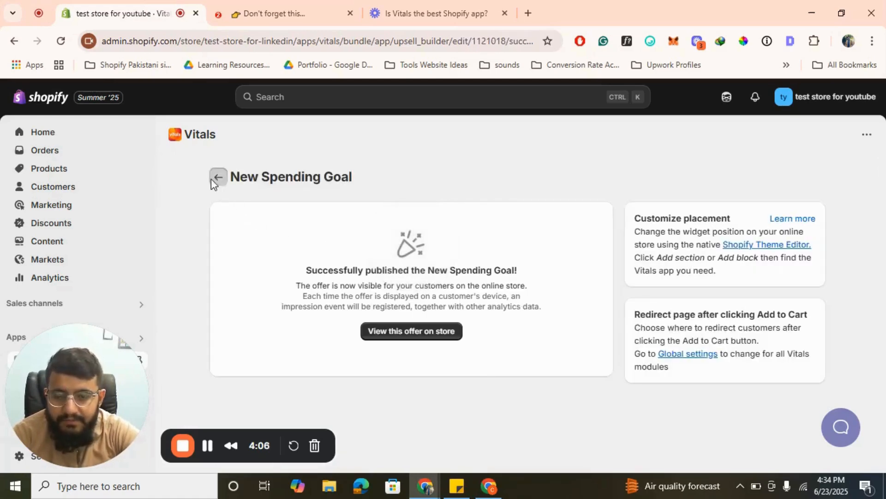
# - Return to the Upsells apps, open Gift and start creating a new gift offer
pyautogui.click(212, 179)
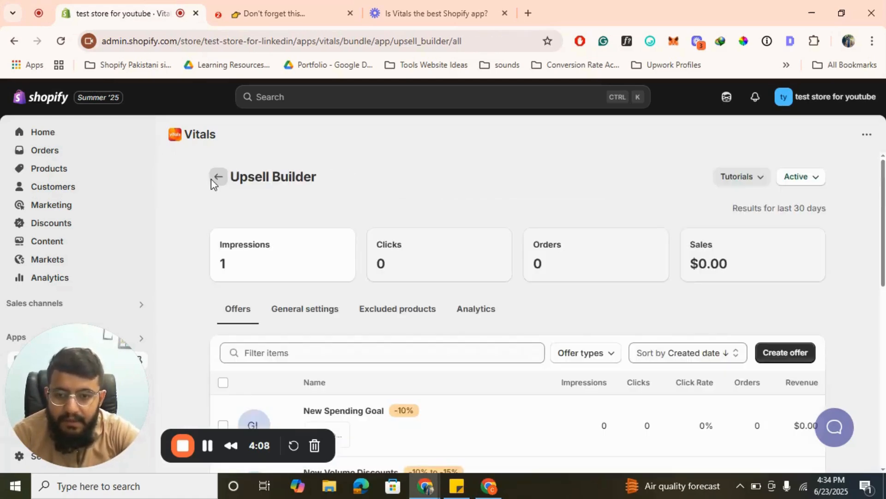
pyautogui.click(214, 184)
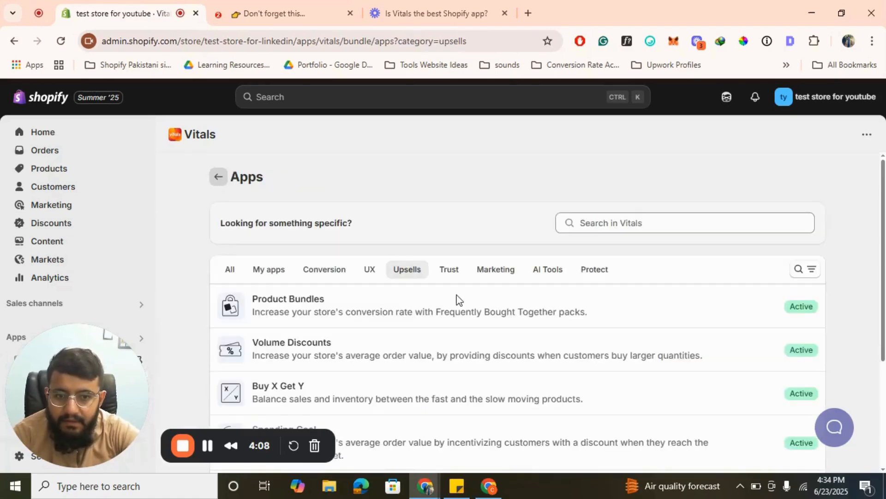
pyautogui.scroll(-3, 455, 300)
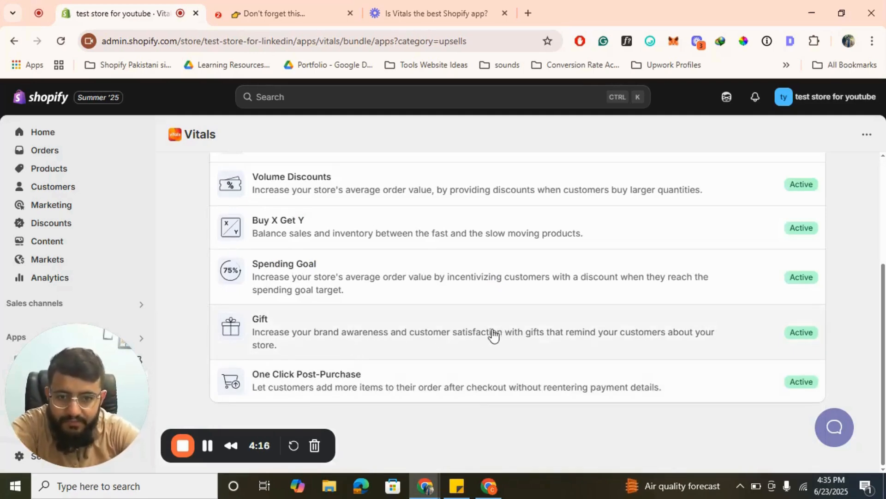
pyautogui.click(419, 340)
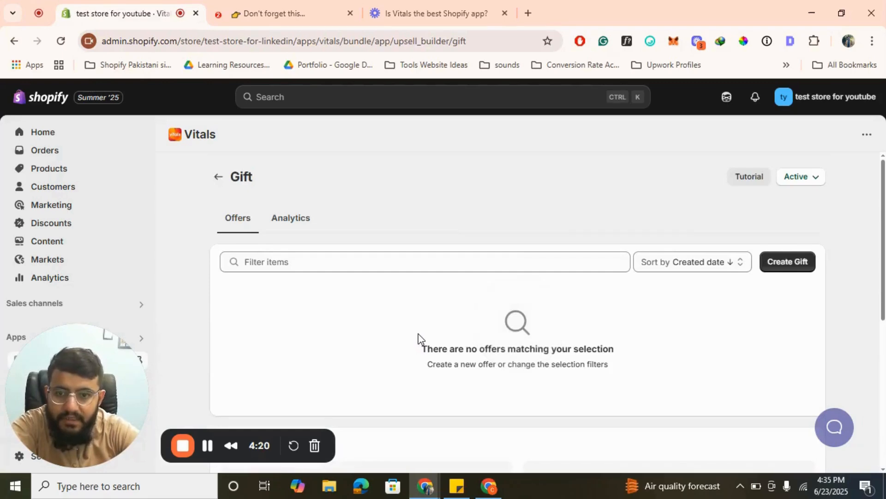
pyautogui.click(795, 271)
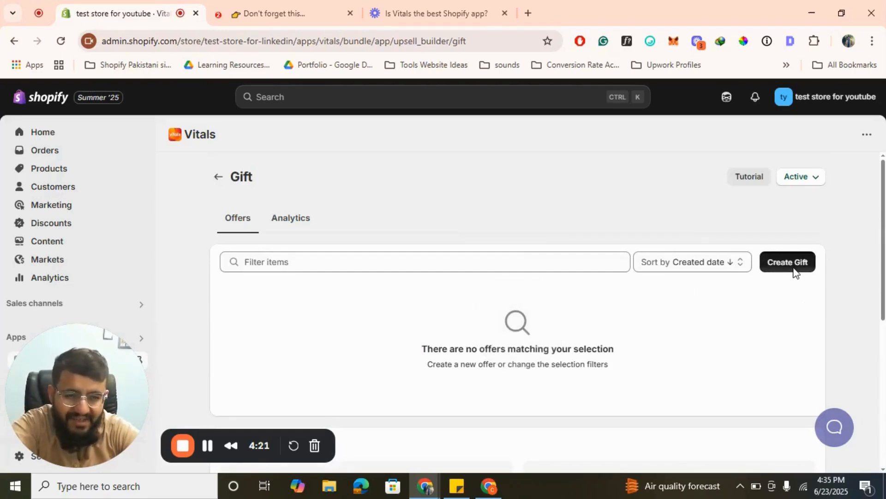
# - Examine the gift offer's widget preview on the sample product page, including its variant choices and claim option
pyautogui.scroll(-3, 459, 273)
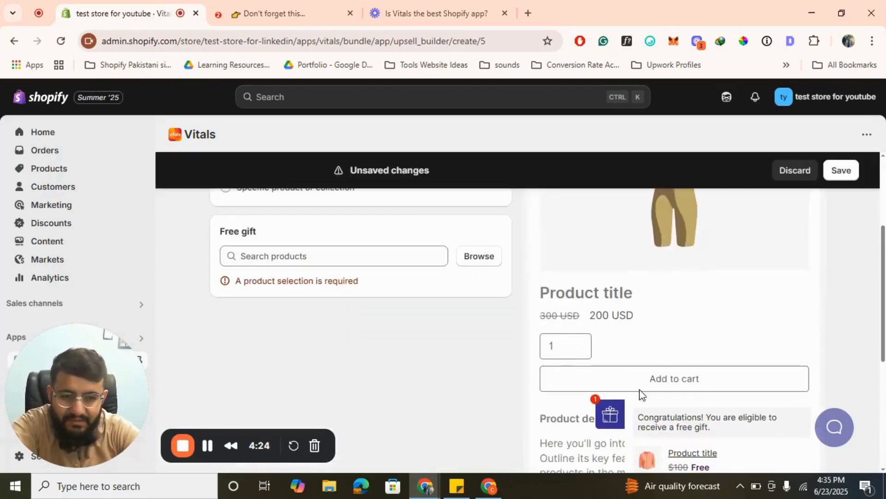
pyautogui.scroll(-1, 616, 384)
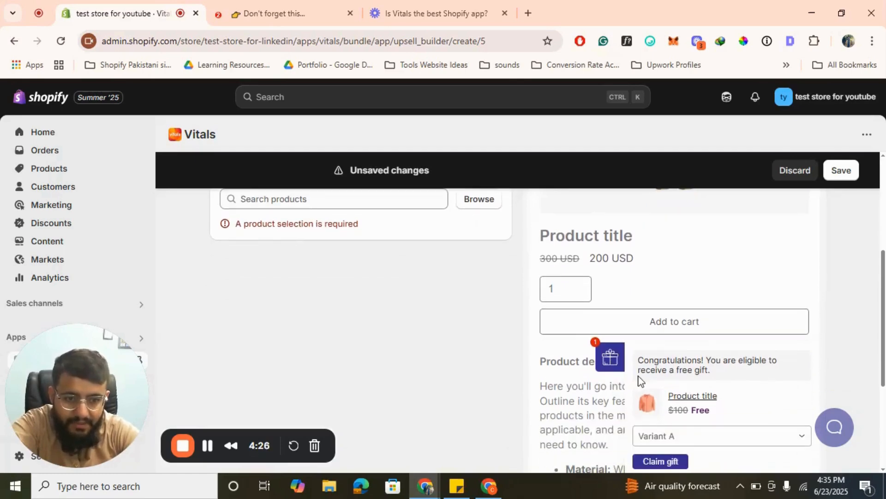
pyautogui.scroll(-1, 640, 381)
pyautogui.click(733, 376)
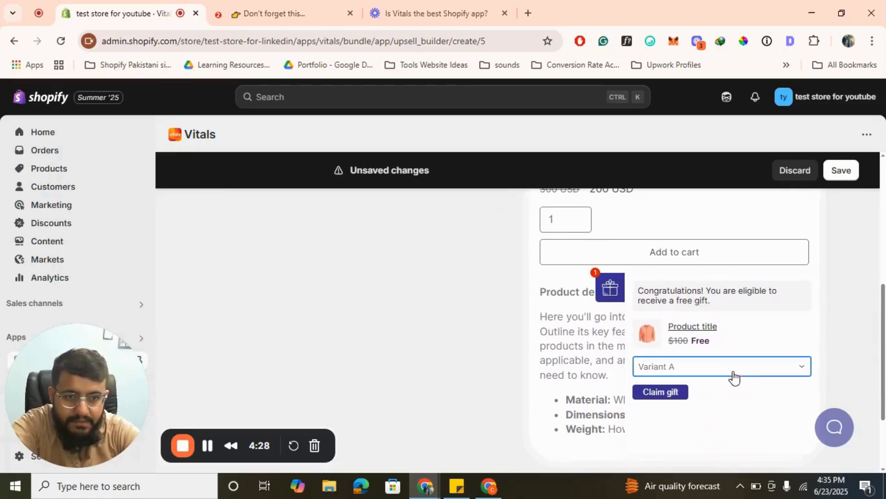
pyautogui.click(733, 373)
pyautogui.click(733, 373)
pyautogui.click(617, 400)
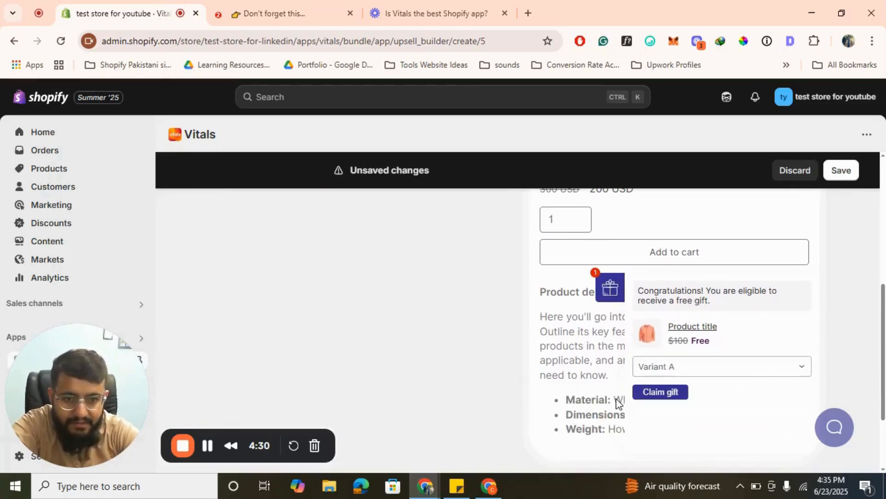
pyautogui.click(662, 396)
pyautogui.scroll(1, 754, 376)
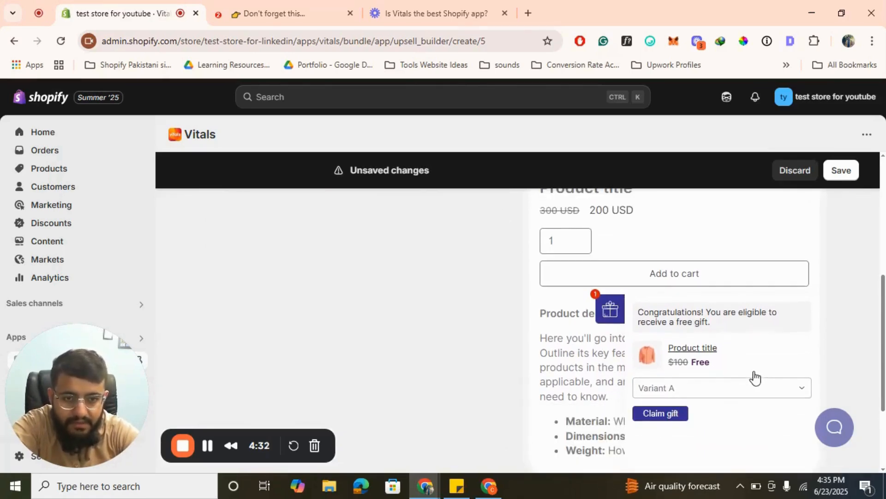
pyautogui.scroll(5, 754, 376)
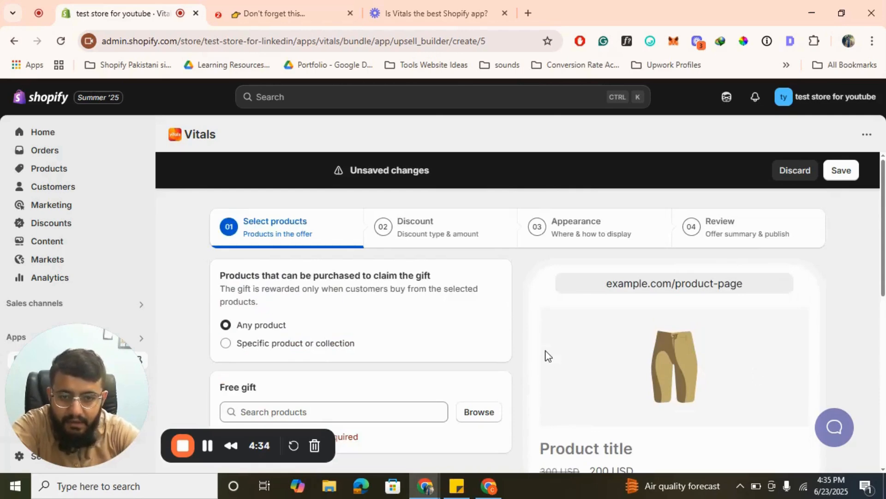
# - Select the 12 Inch LCD Writing Tablet Drawing Board as the free gift, keeping any product as the qualifying purchase
pyautogui.scroll(-1, 380, 379)
pyautogui.scroll(-2, 434, 358)
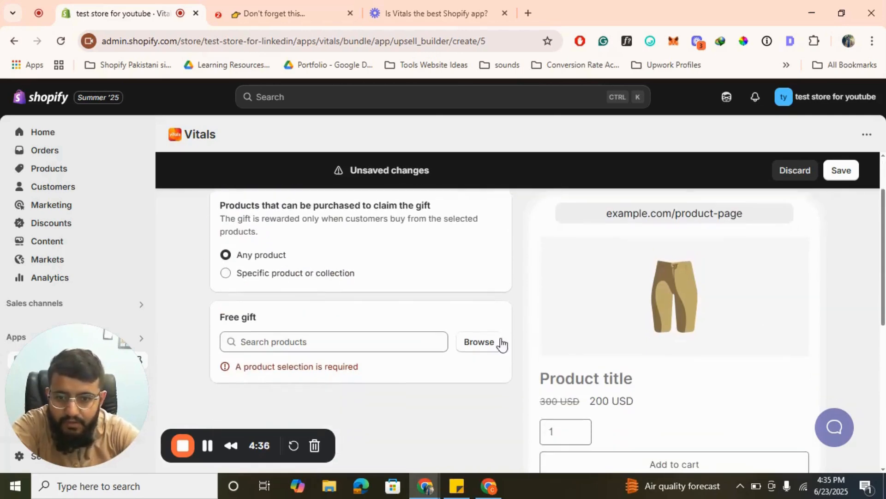
pyautogui.click(480, 341)
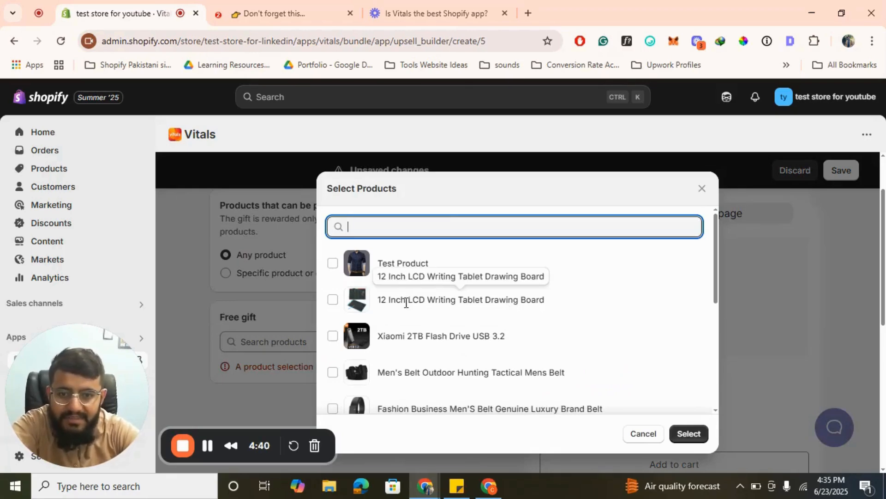
pyautogui.click(338, 300)
pyautogui.scroll(2, 446, 368)
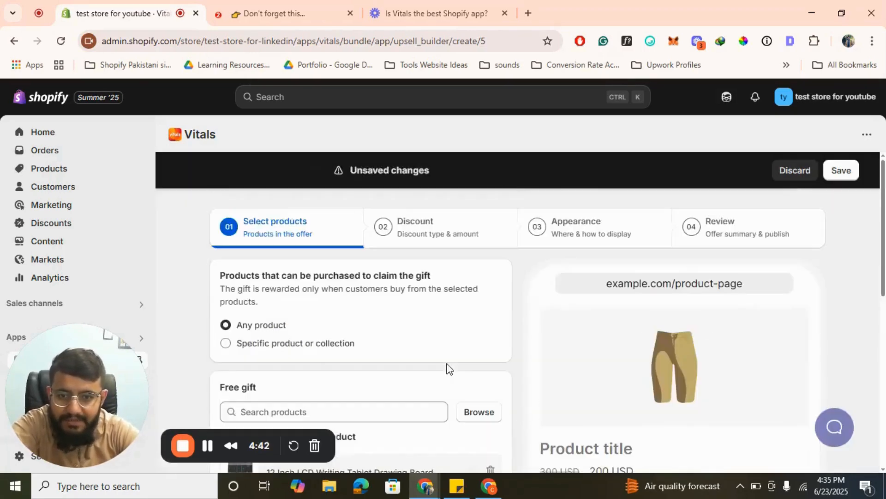
# - Review the gift's spending goal, appearance and offer summary without changing them, and discard the unsaved offer
pyautogui.click(434, 227)
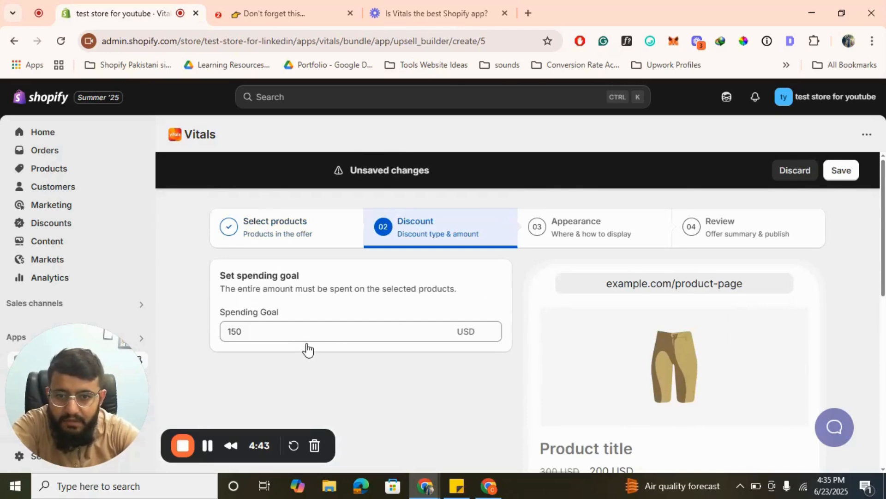
pyautogui.doubleClick(262, 331)
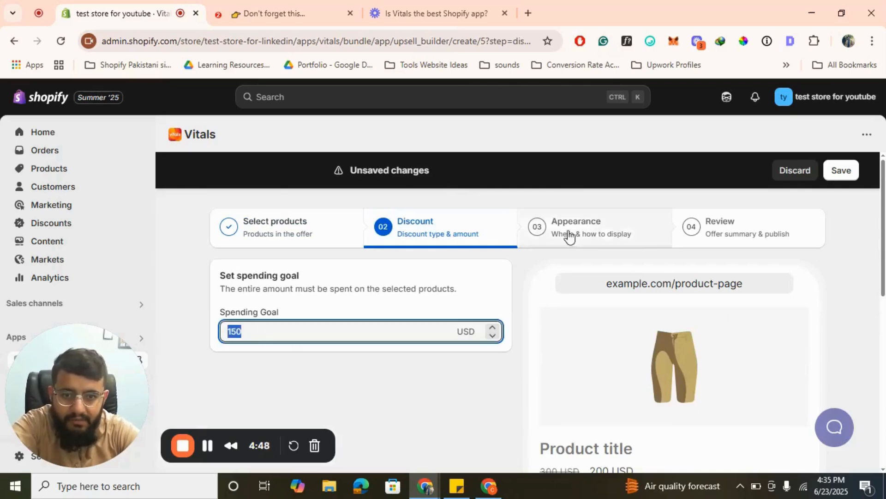
pyautogui.scroll(-3, 557, 322)
pyautogui.scroll(-1, 557, 322)
pyautogui.scroll(6, 557, 322)
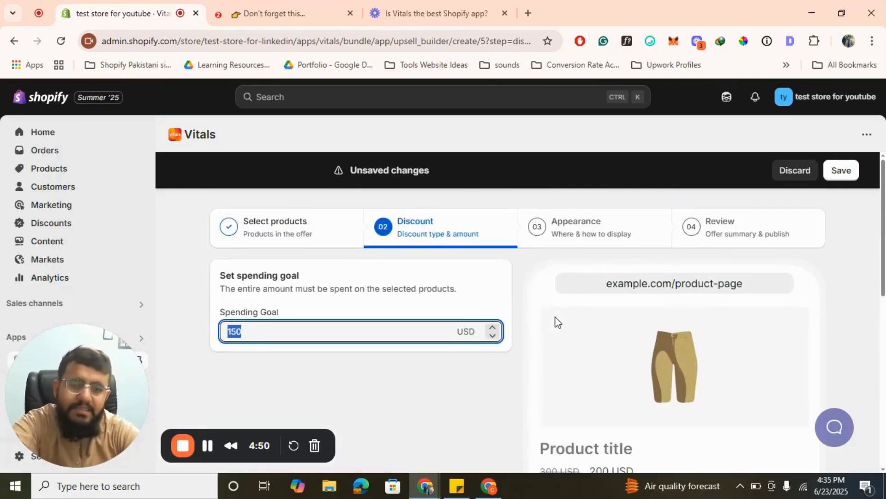
pyautogui.click(571, 234)
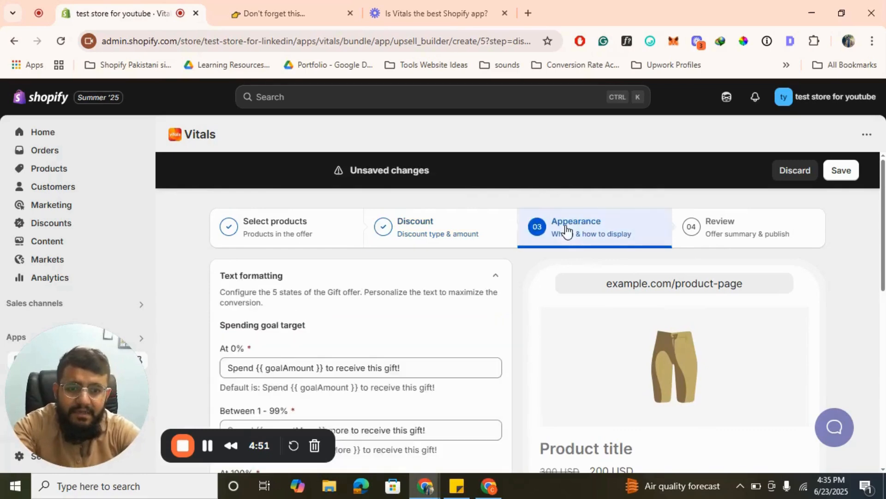
pyautogui.click(733, 229)
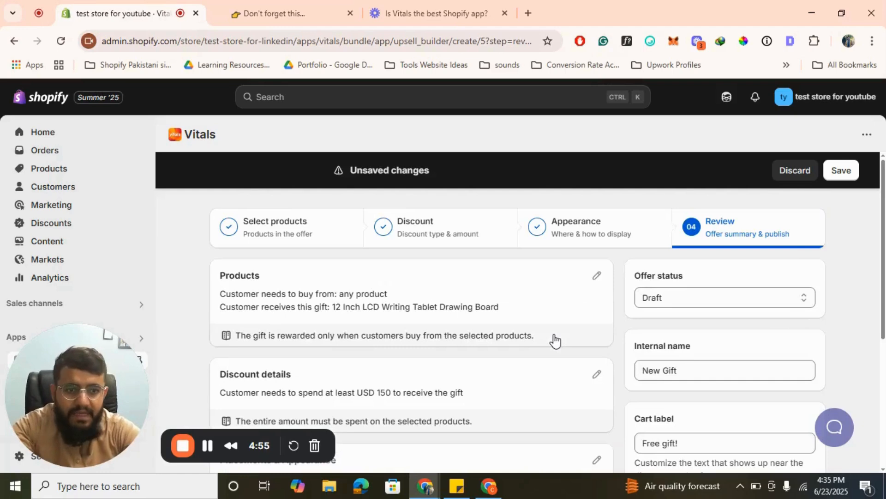
pyautogui.click(807, 171)
pyautogui.click(683, 337)
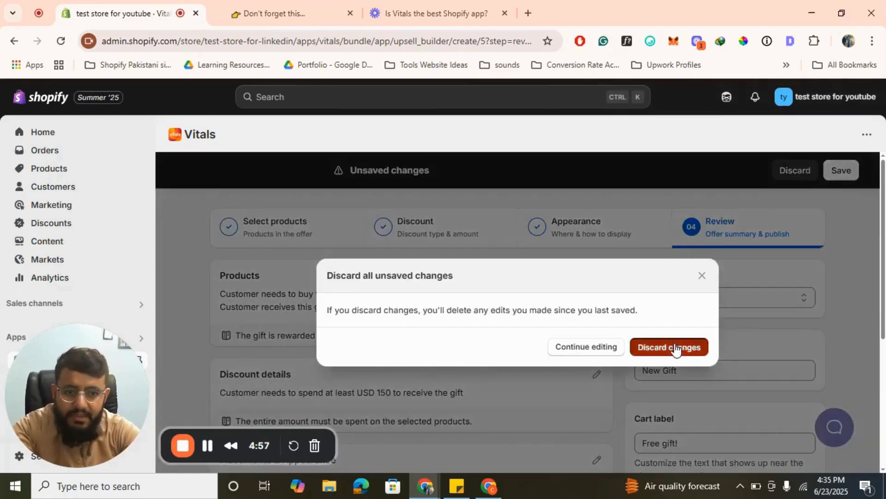
# - Reopen Gift from the Upsells apps and deactivate the app
pyautogui.click(217, 178)
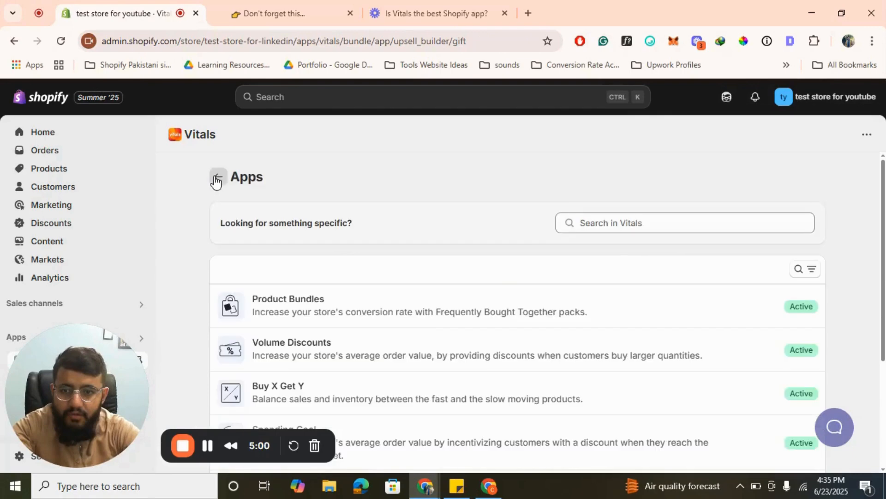
pyautogui.scroll(-3, 423, 328)
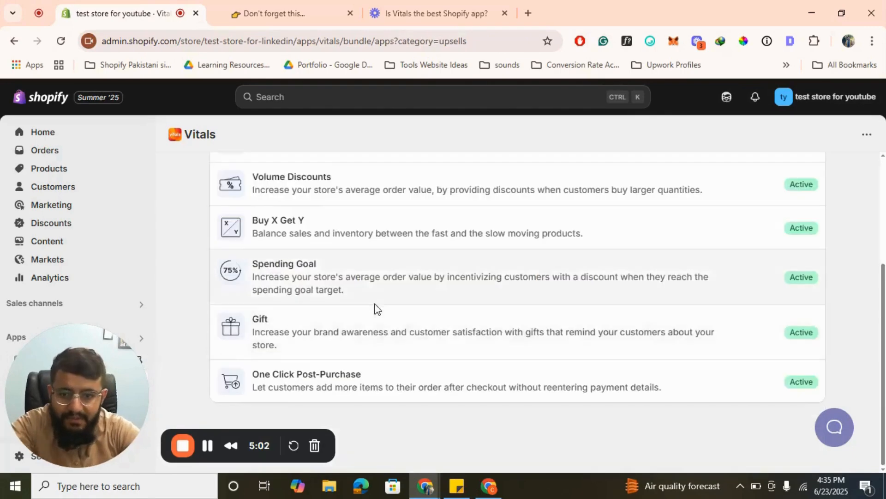
pyautogui.click(426, 335)
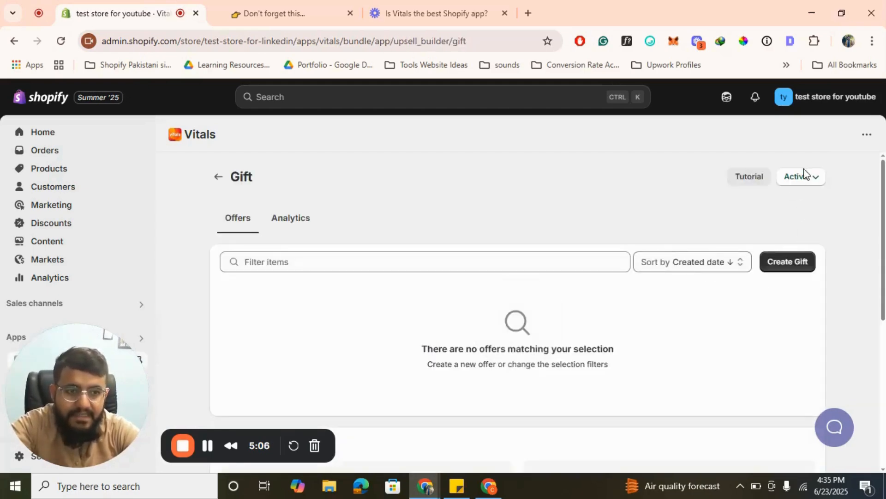
pyautogui.click(804, 174)
pyautogui.click(783, 203)
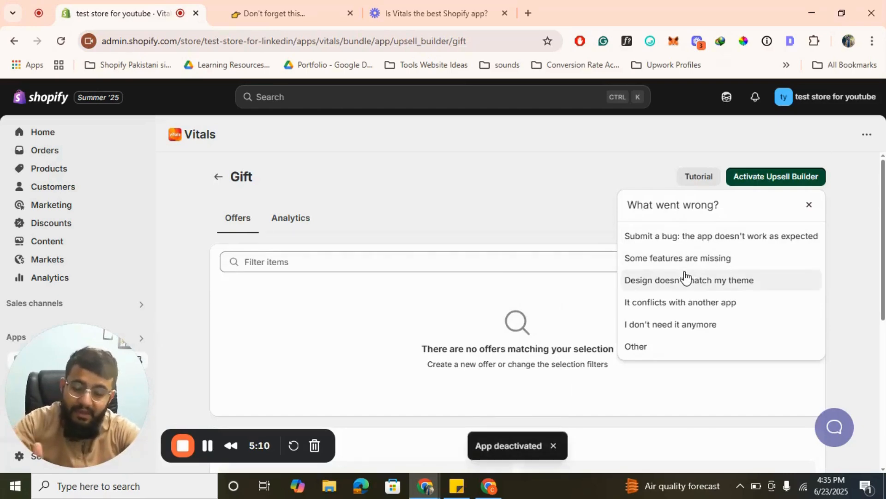
# - Return to the Upsells apps, open One Click Post-Purchase and examine its overview and demo
pyautogui.click(225, 180)
pyautogui.scroll(-3, 511, 330)
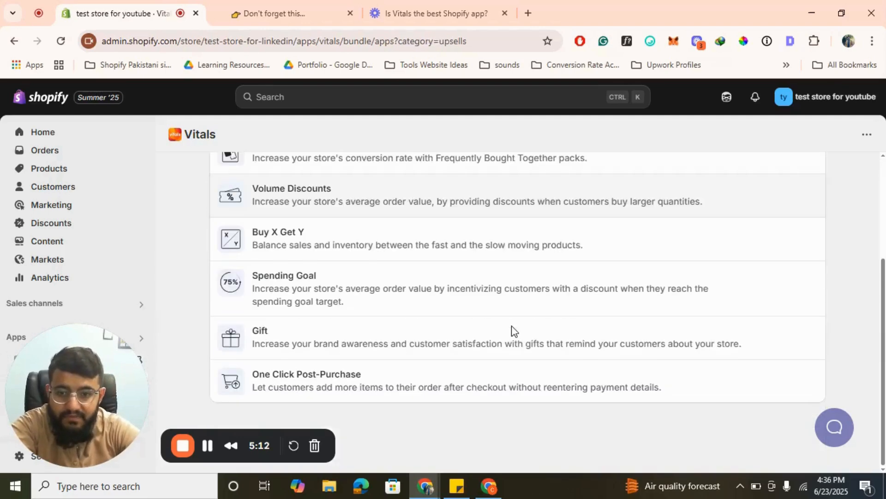
pyautogui.scroll(3, 463, 369)
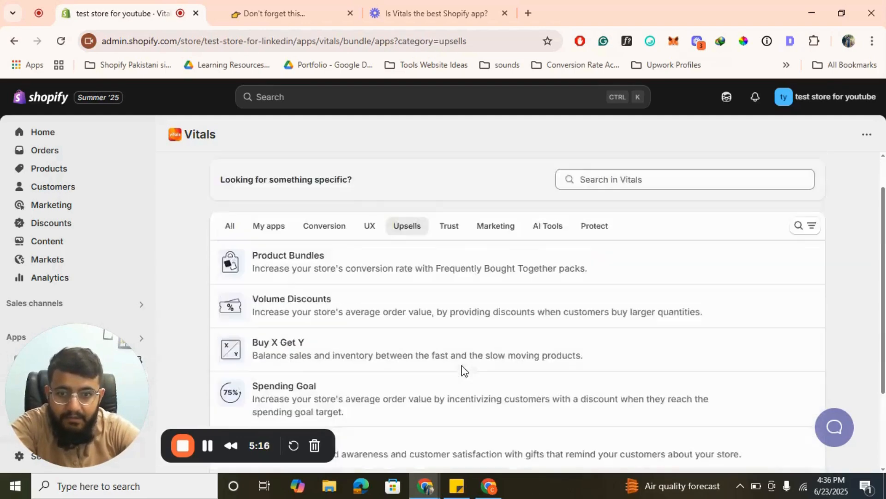
pyautogui.scroll(1, 461, 368)
pyautogui.click(369, 270)
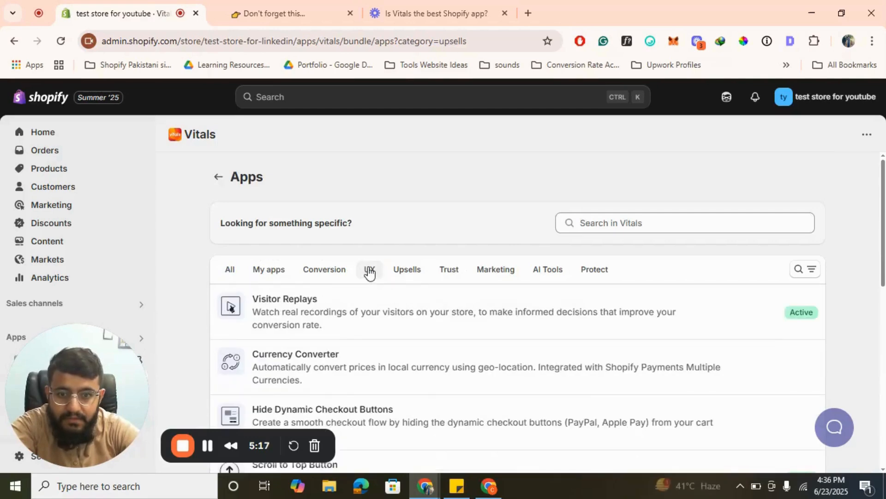
pyautogui.click(406, 273)
pyautogui.scroll(-3, 461, 304)
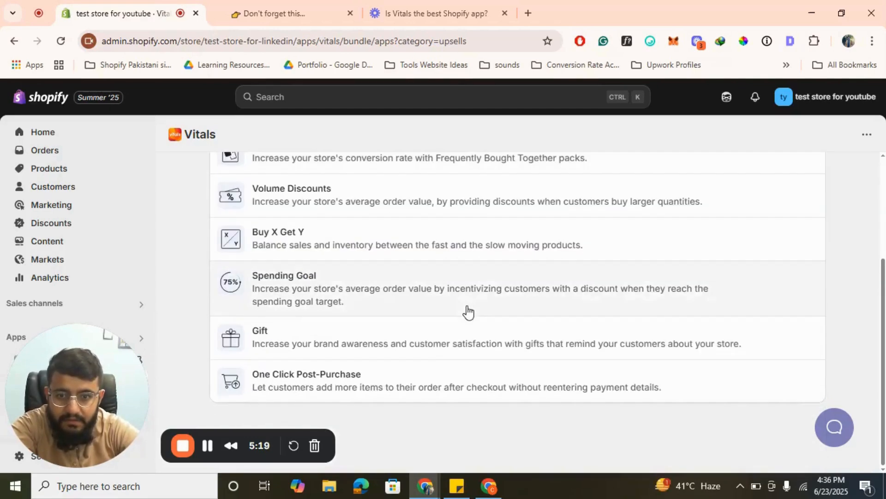
pyautogui.click(341, 387)
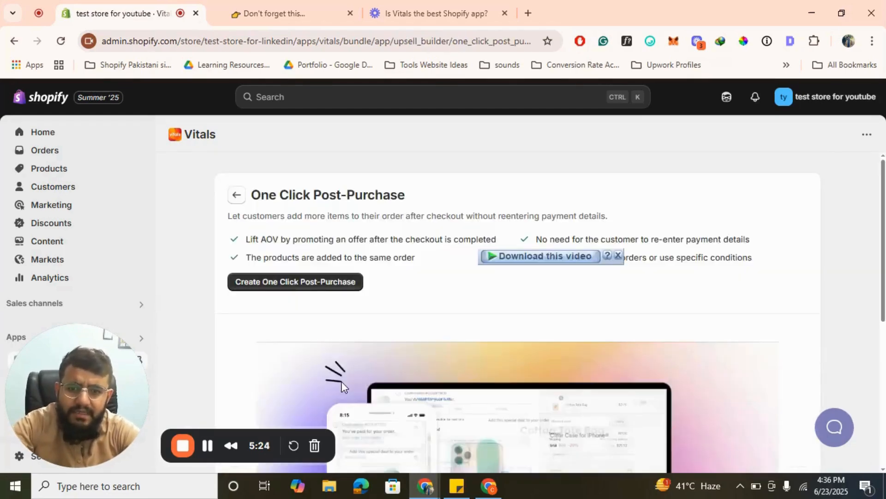
pyautogui.scroll(-3, 342, 386)
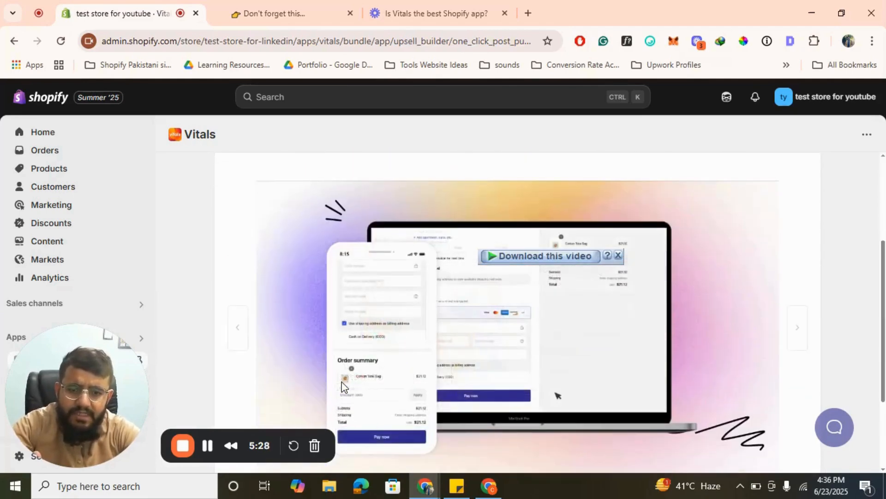
pyautogui.scroll(3, 342, 386)
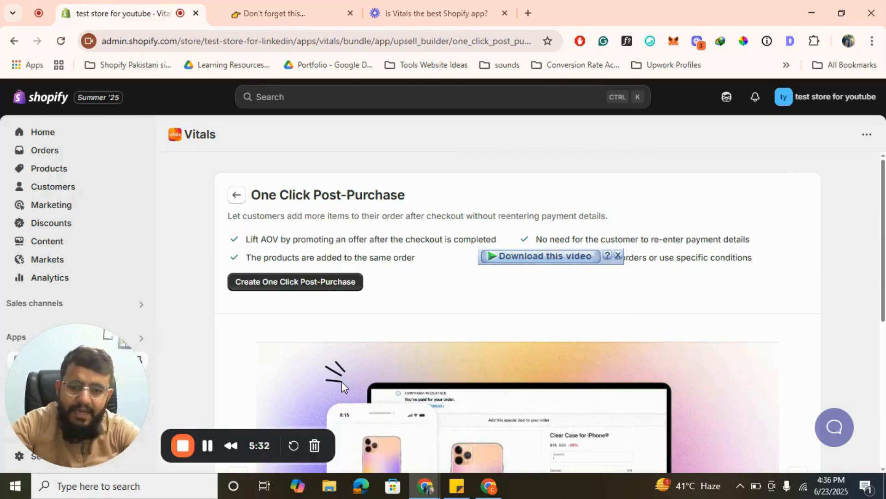
# - Create and save a One Click Post-Purchase offer for any order, enabling the Upsell Builder app for it
pyautogui.click(291, 282)
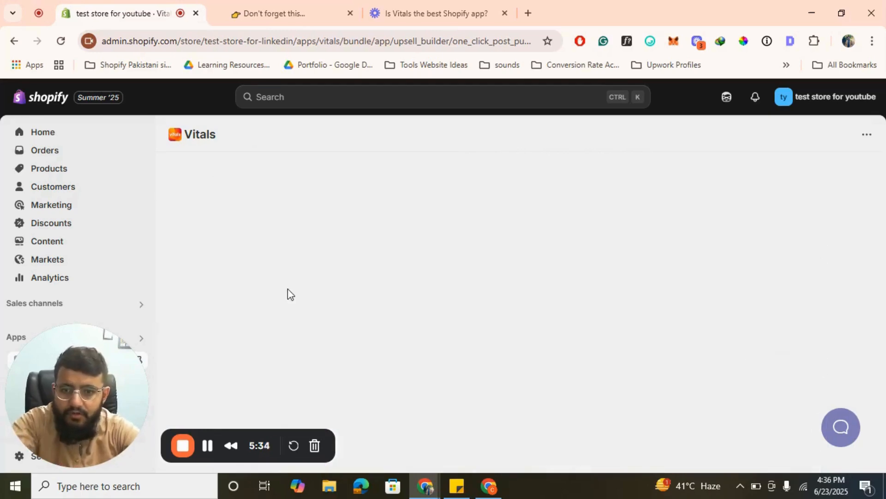
pyautogui.click(848, 177)
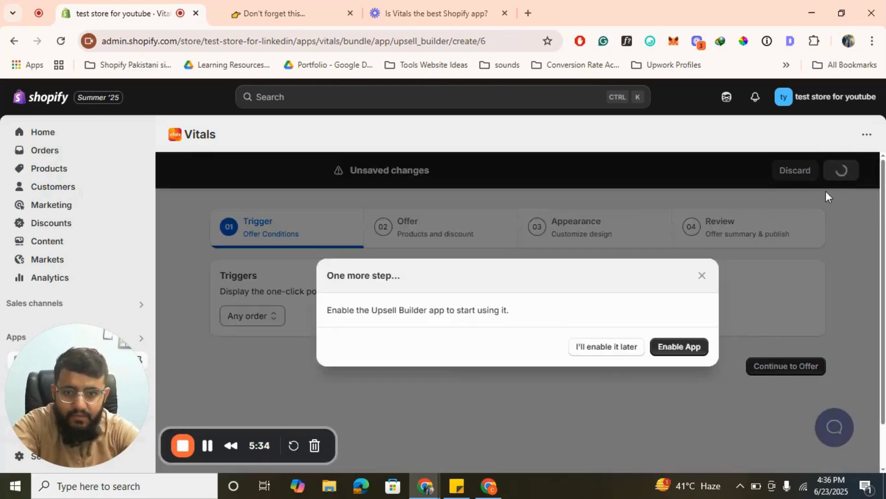
pyautogui.click(687, 350)
pyautogui.click(701, 187)
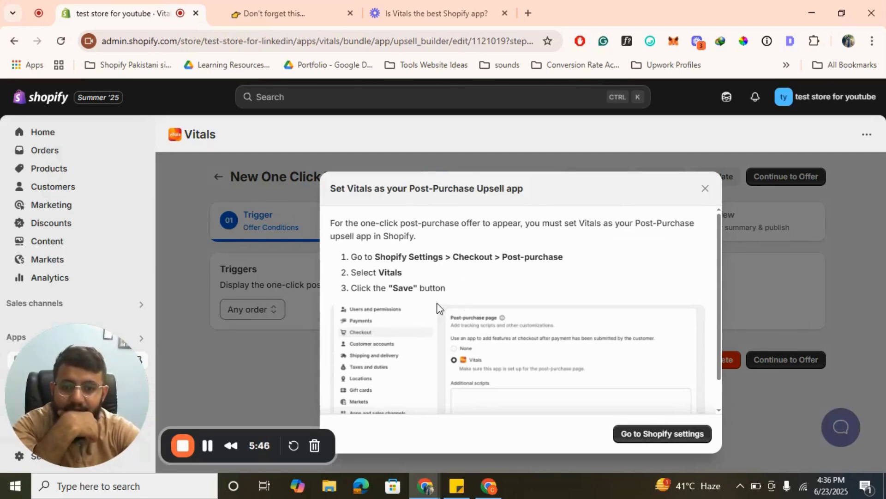
pyautogui.scroll(-1, 453, 334)
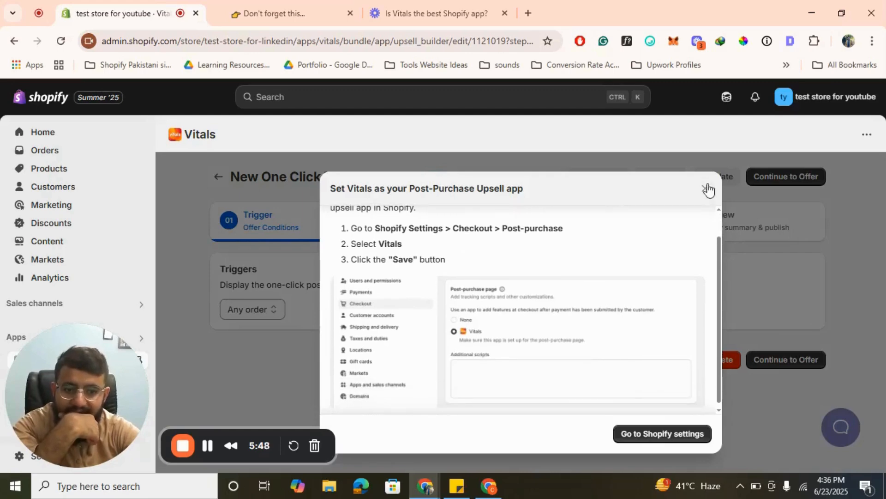
# - Dismiss the post-purchase setup instructions, close the extra browser tab, and return from the One Click Post-Purchase offer to the Upsells apps
pyautogui.click(705, 189)
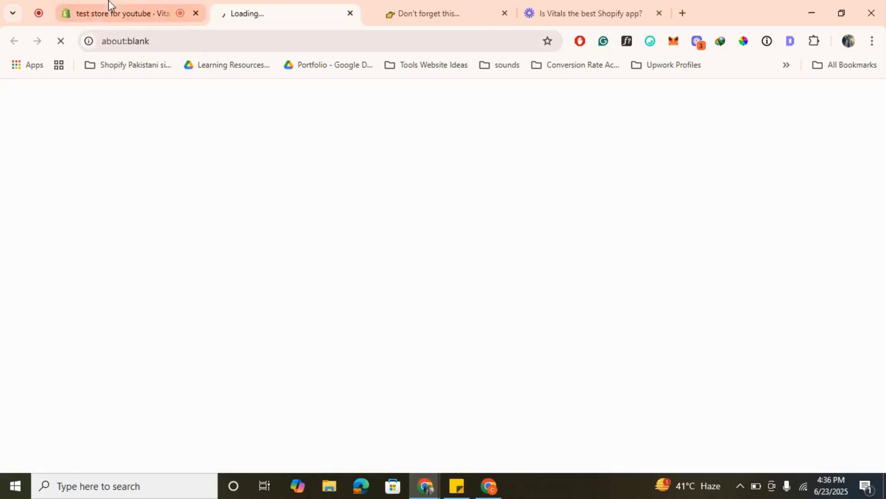
pyautogui.click(348, 18)
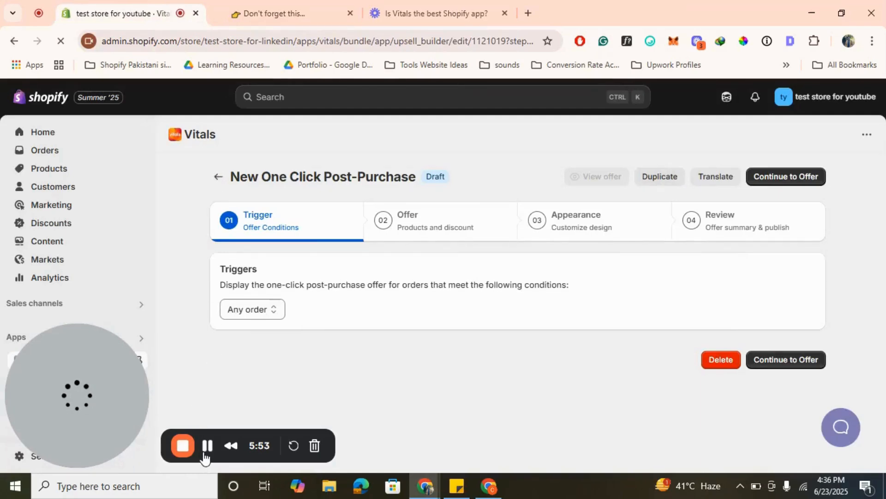
pyautogui.click(218, 176)
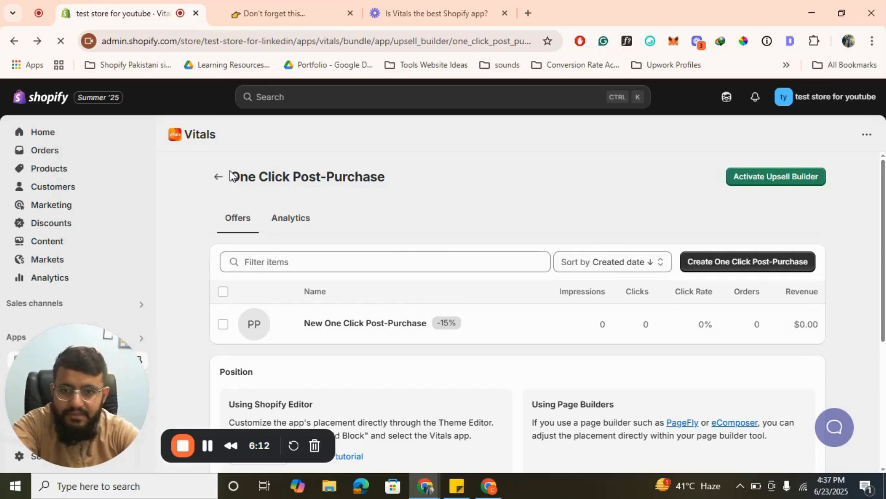
pyautogui.click(217, 176)
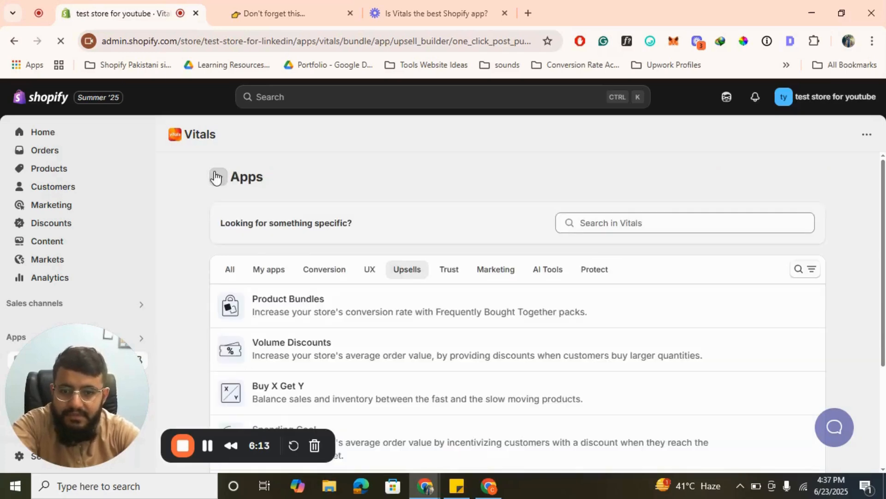
# - Open Product Bundles from the Upsells apps, activate the Upsell Builder, and return to the apps list
pyautogui.scroll(-2, 394, 334)
pyautogui.scroll(1, 394, 334)
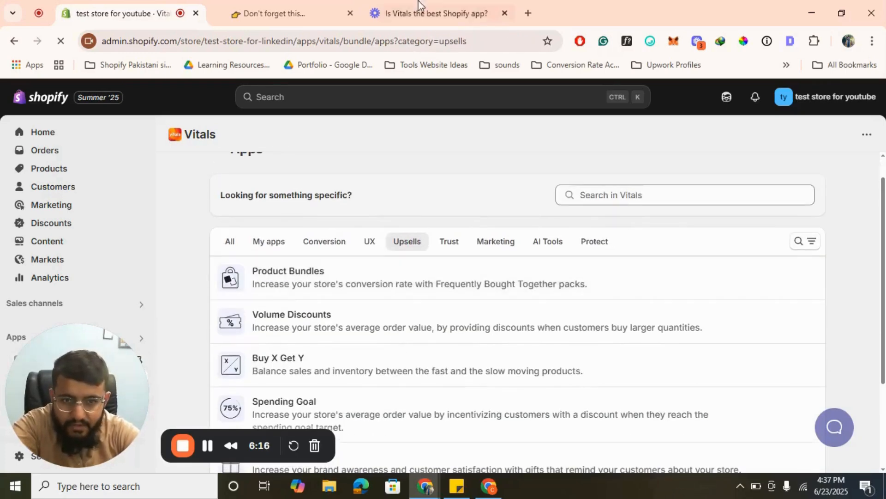
pyautogui.click(325, 277)
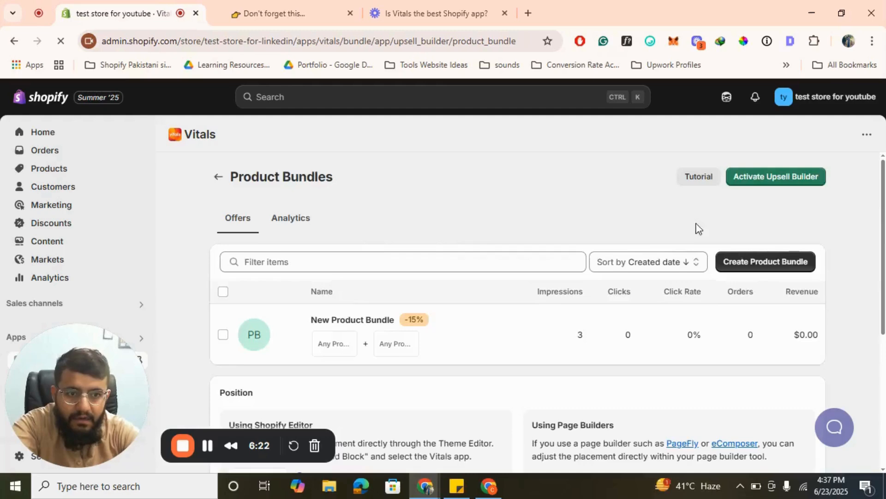
pyautogui.click(782, 182)
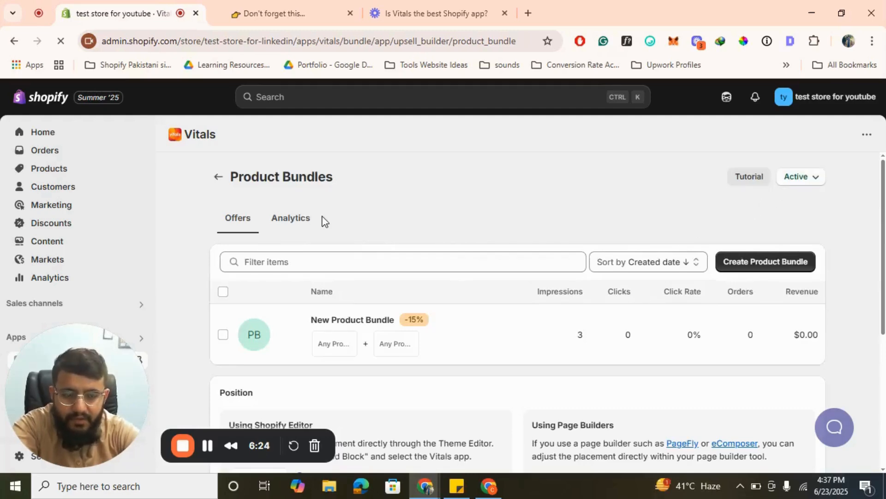
pyautogui.click(218, 177)
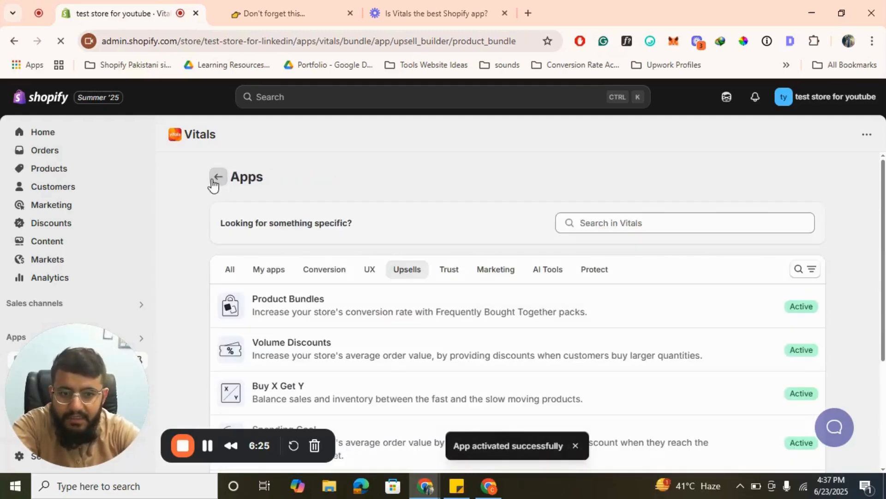
# - Open Gift from the Upsells apps to check its status and offers, and return to the apps list
pyautogui.scroll(-2, 478, 303)
pyautogui.scroll(-2, 431, 329)
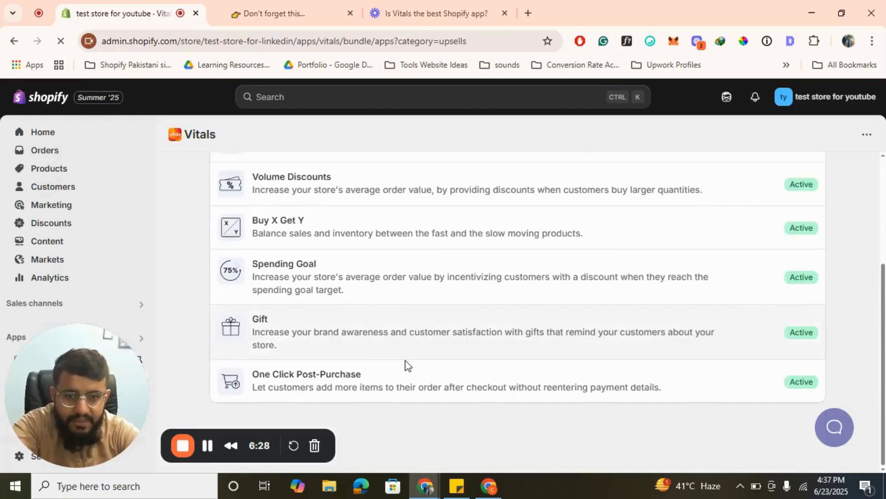
pyautogui.click(455, 330)
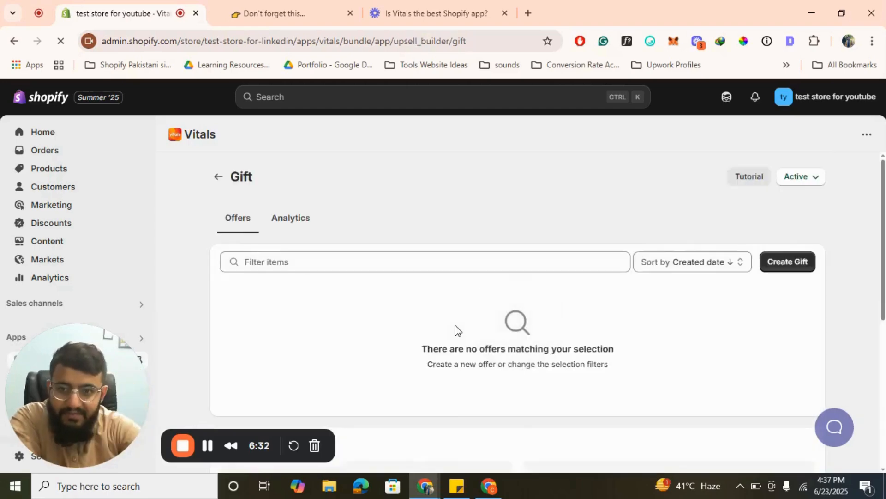
pyautogui.click(218, 177)
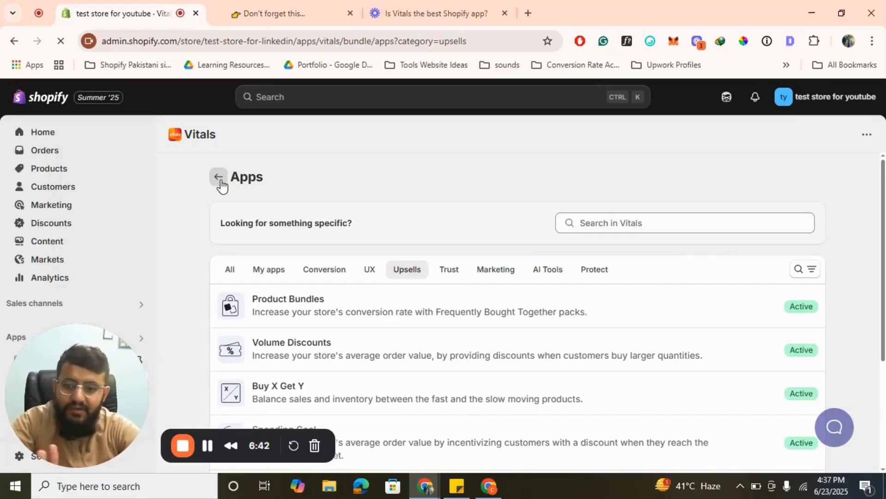
# - Reopen the New One Click Post-Purchase draft offer and follow its setup instructions to Shopify's checkout settings in a separate tab
pyautogui.scroll(-4, 222, 185)
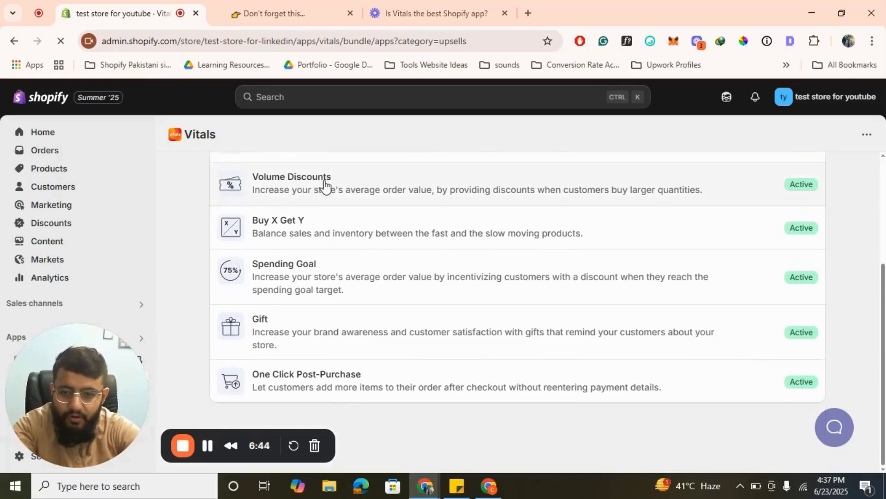
pyautogui.click(332, 387)
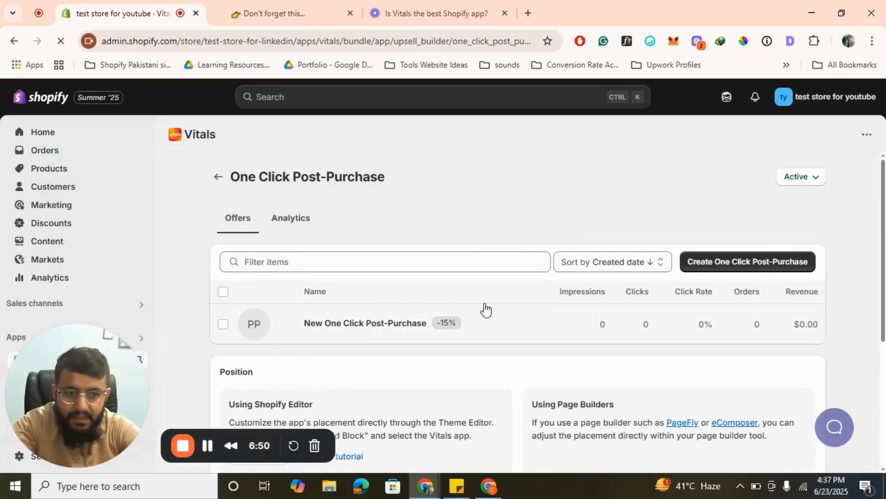
pyautogui.click(342, 326)
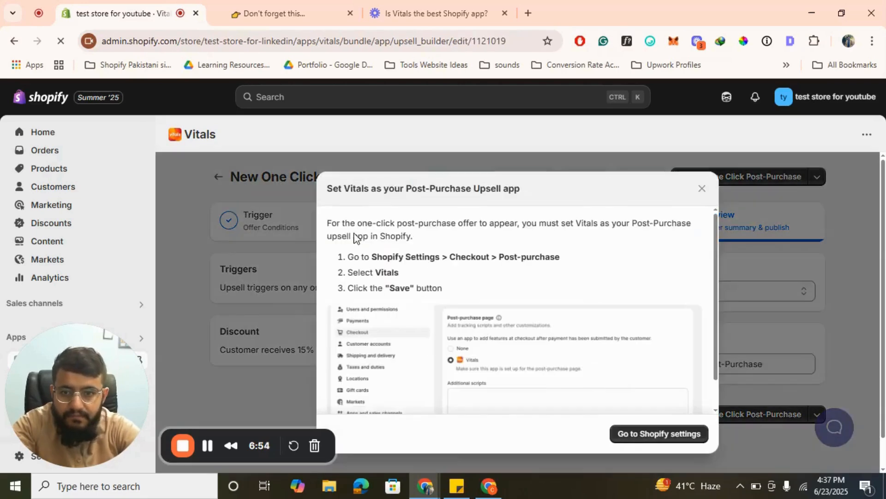
pyautogui.scroll(-1, 592, 314)
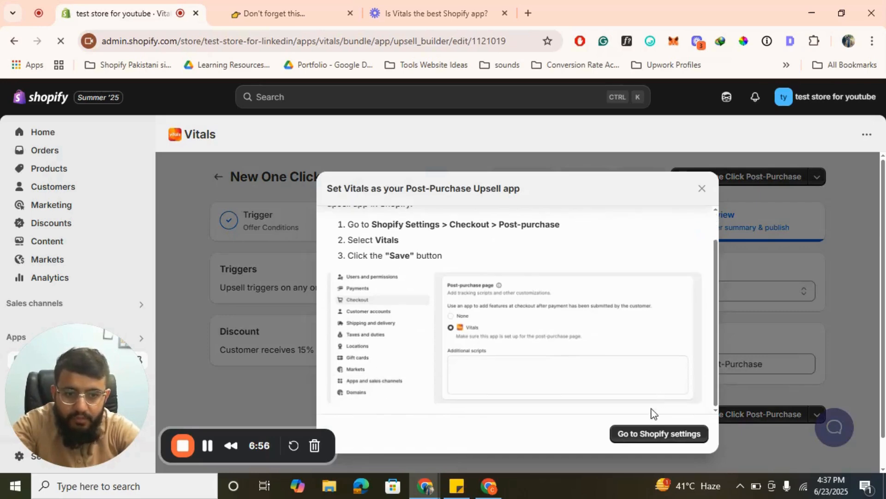
pyautogui.click(646, 436)
pyautogui.click(174, 6)
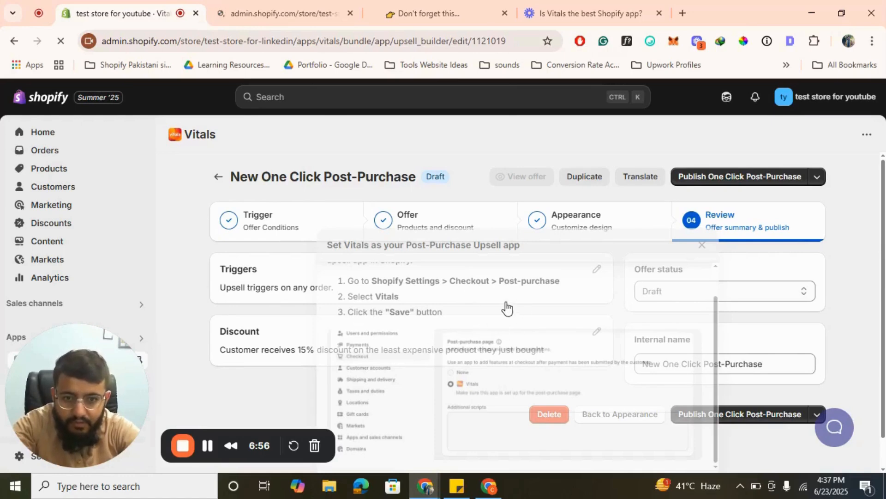
pyautogui.click(257, 5)
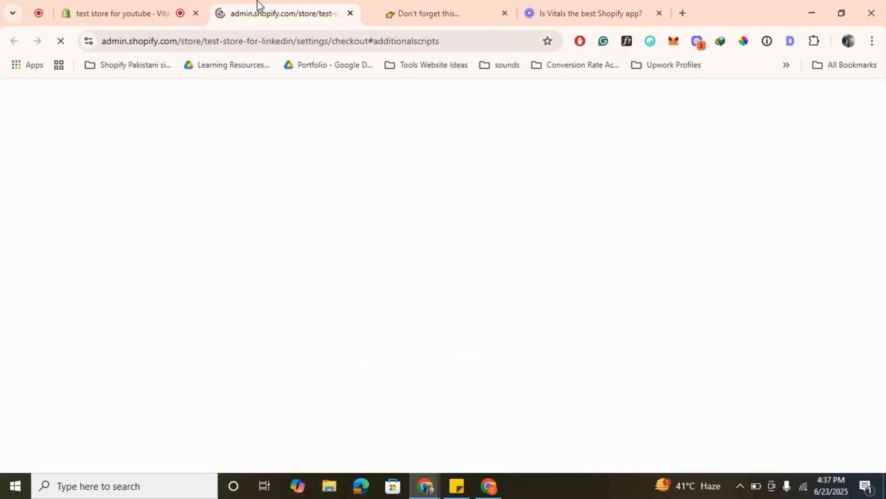
pyautogui.click(141, 3)
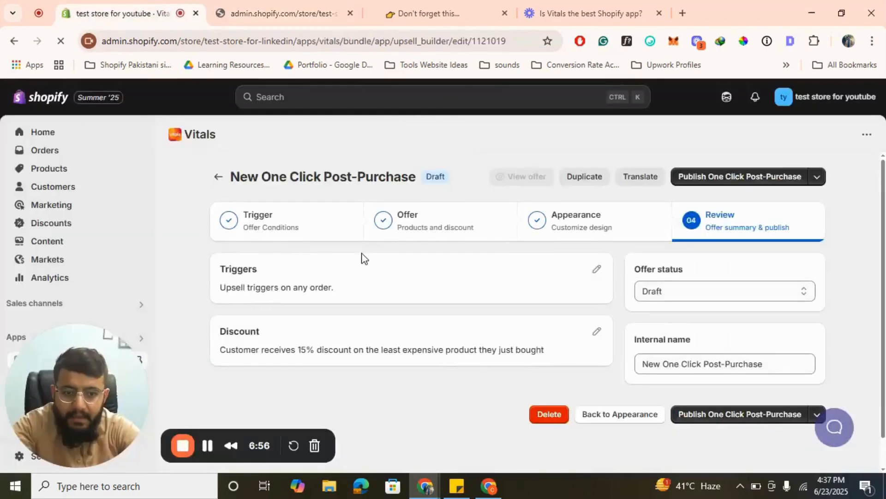
pyautogui.click(282, 6)
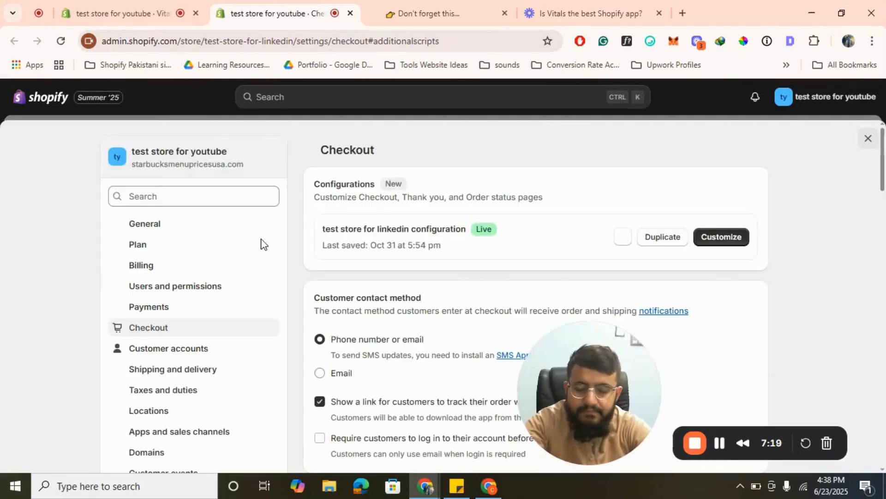
# - Set Vitals as the post-purchase page app in the checkout settings and save the change
pyautogui.scroll(-7, 416, 266)
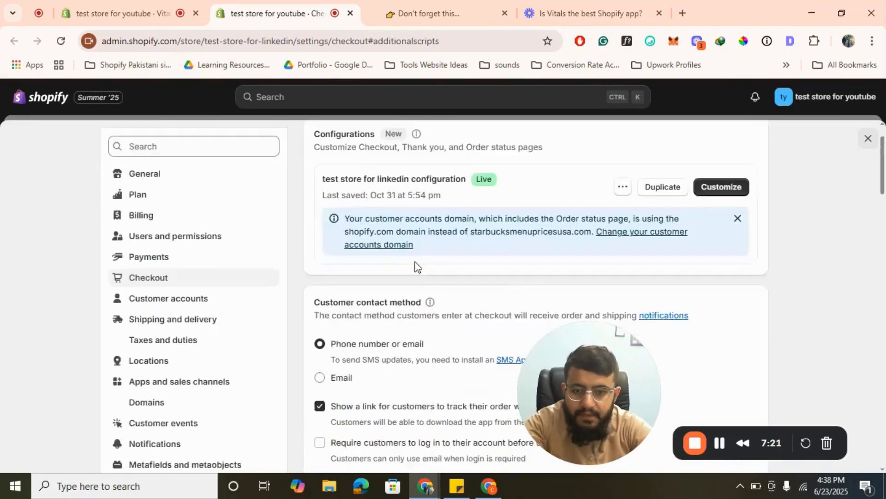
pyautogui.scroll(-10, 415, 265)
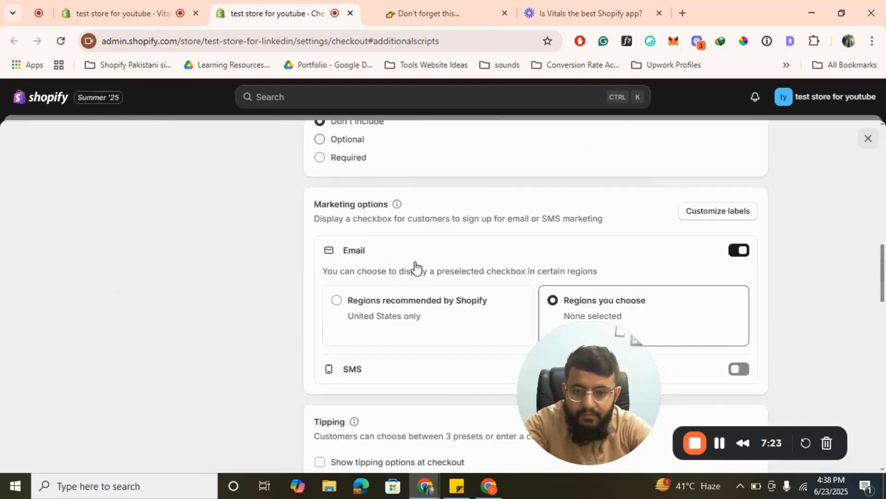
pyautogui.scroll(-6, 416, 263)
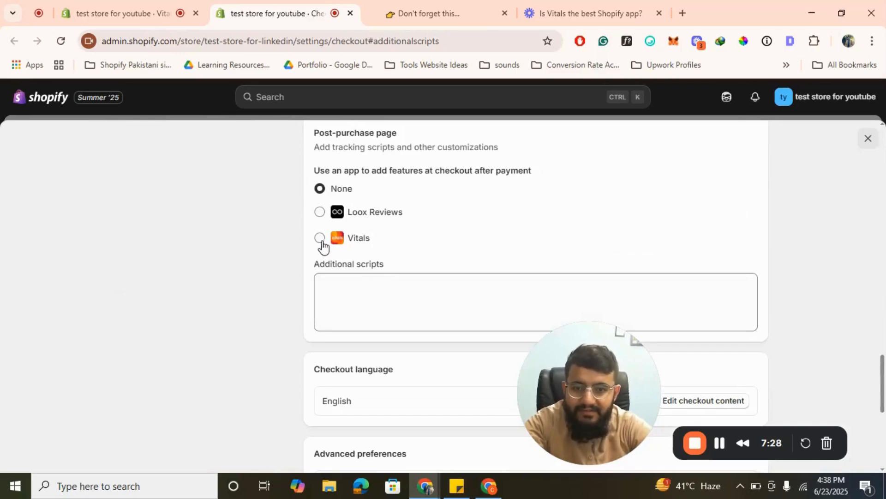
pyautogui.click(319, 237)
pyautogui.scroll(-3, 503, 233)
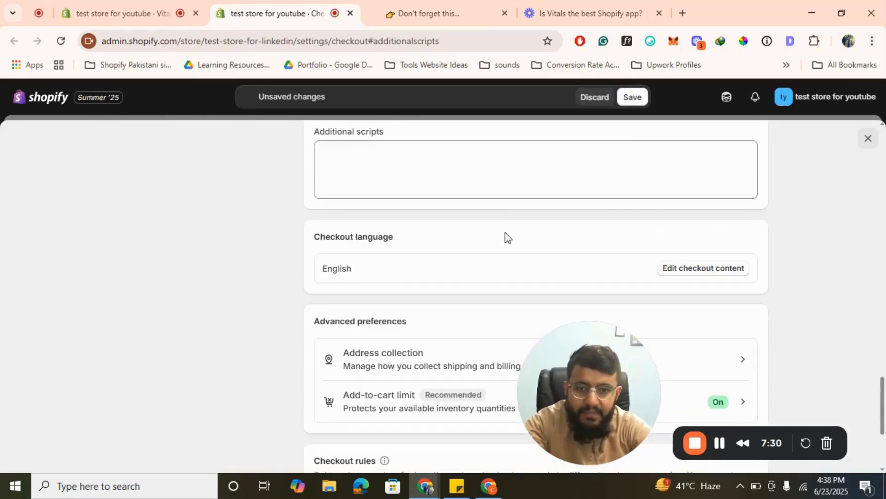
pyautogui.click(639, 98)
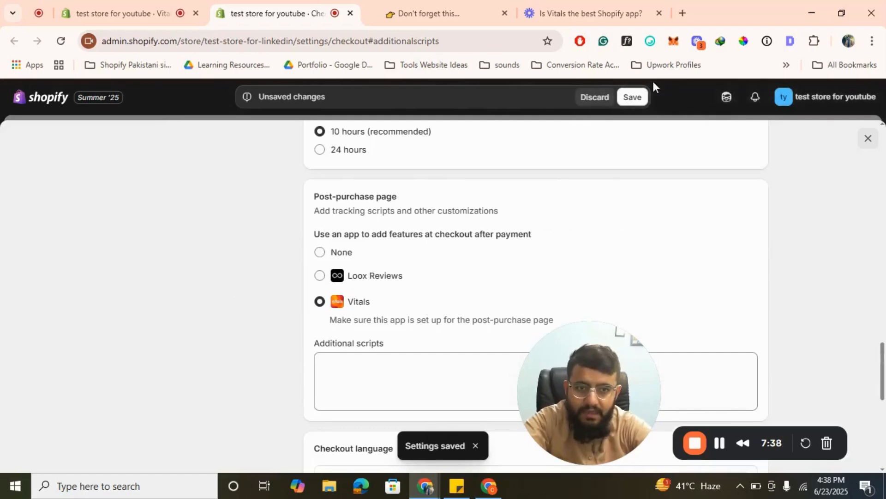
pyautogui.click(636, 102)
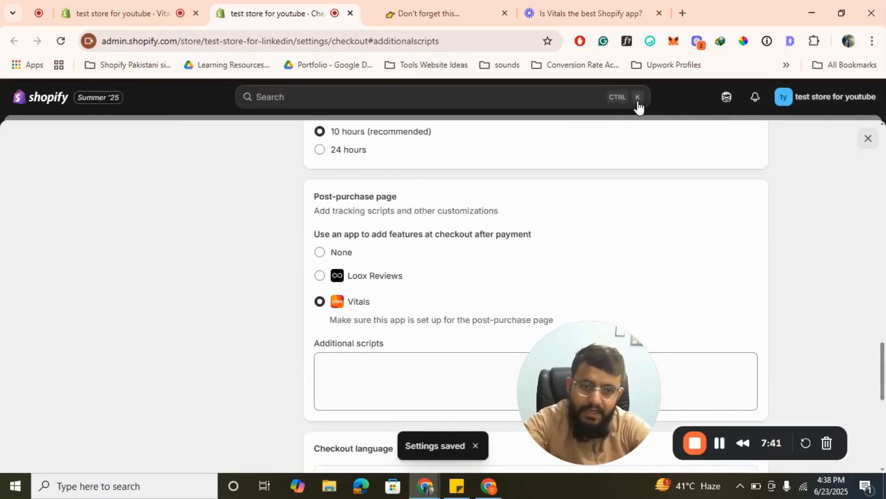
pyautogui.scroll(10, 400, 356)
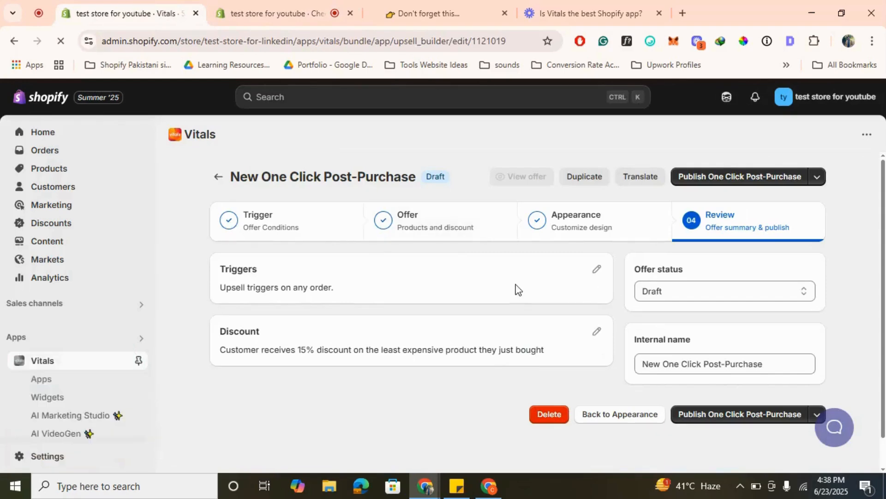
# - Review the One Click Post-Purchase offer's trigger condition, product selection and discount settings
pyautogui.click(282, 233)
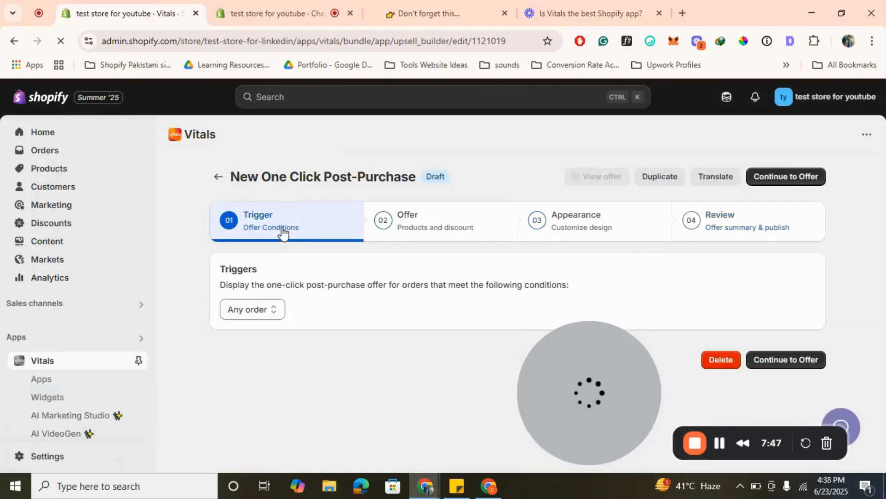
pyautogui.click(397, 238)
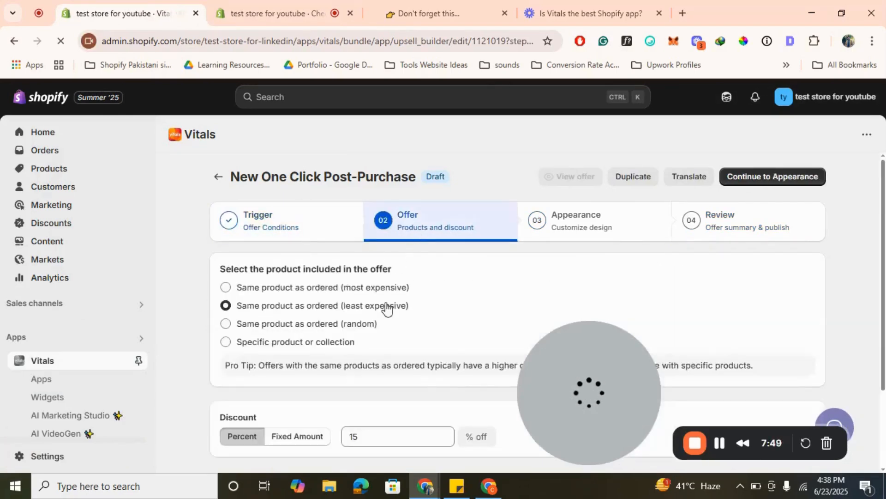
pyautogui.scroll(-2, 387, 308)
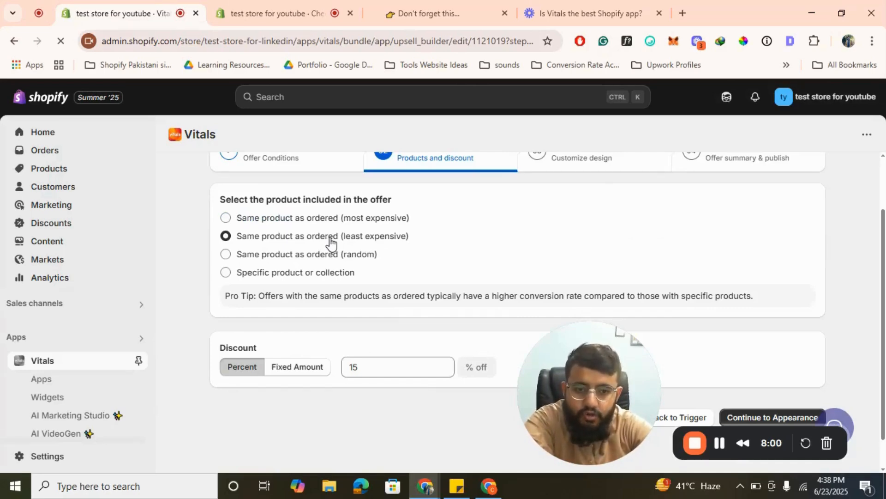
# - Try the most expensive ordered product as the offer's product and restore the least expensive option
pyautogui.click(299, 220)
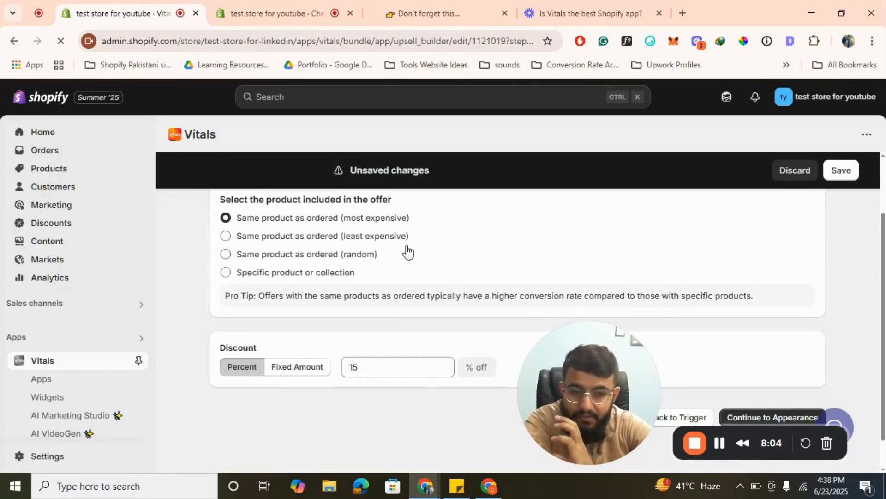
pyautogui.click(302, 240)
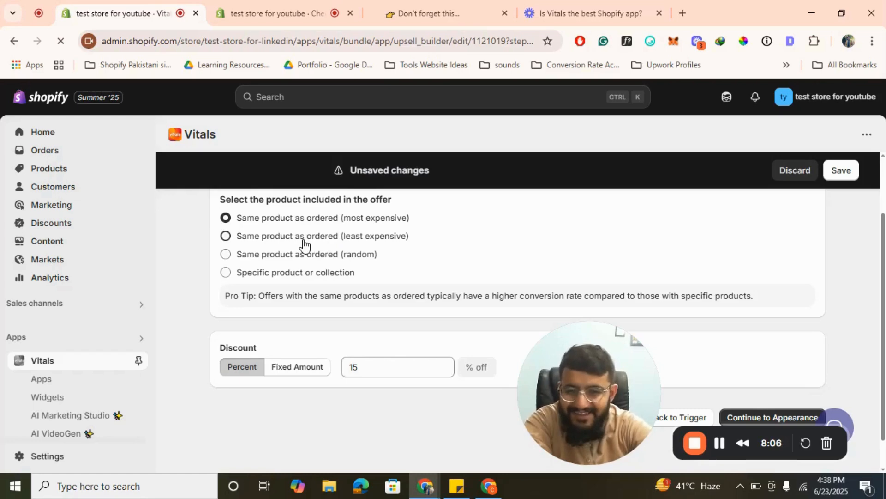
pyautogui.scroll(-1, 562, 309)
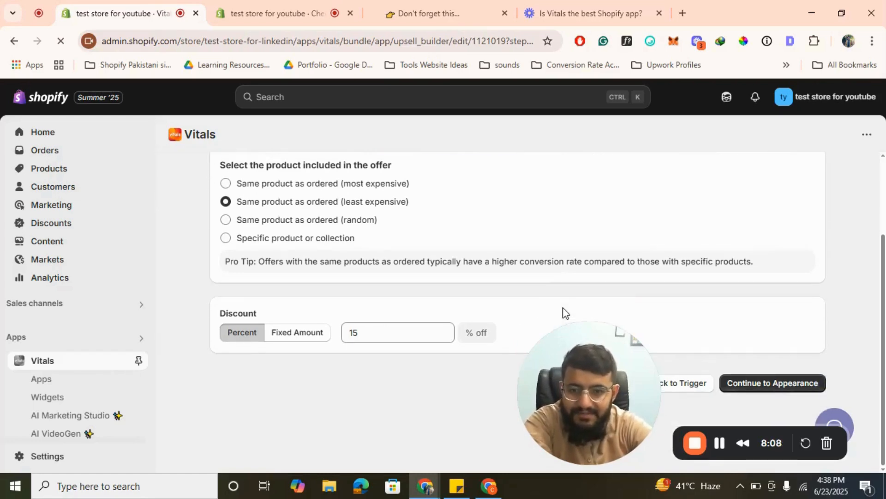
pyautogui.scroll(2, 585, 253)
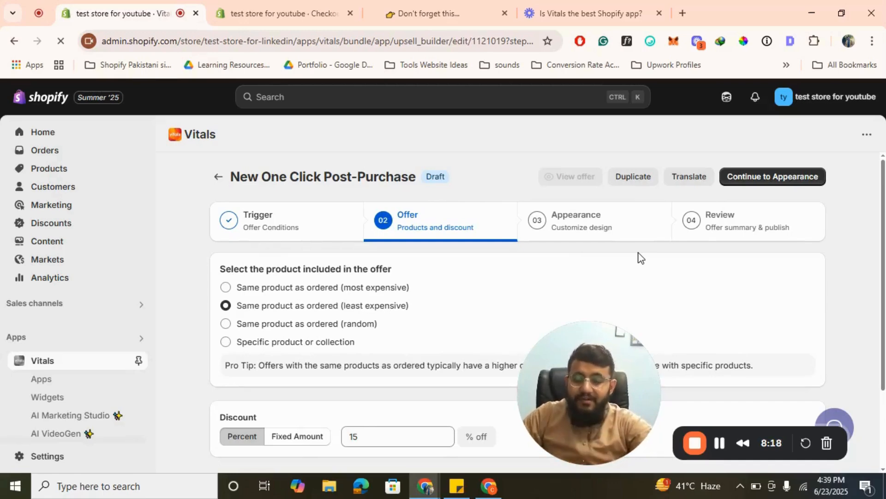
# - Review the One Click Post-Purchase offer's headline, decline button style, product information settings and preview
pyautogui.click(580, 231)
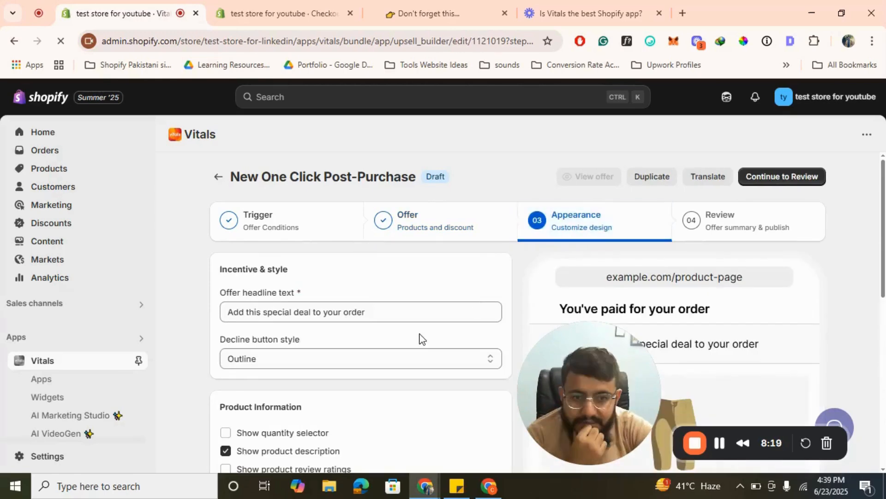
pyautogui.scroll(-10, 429, 332)
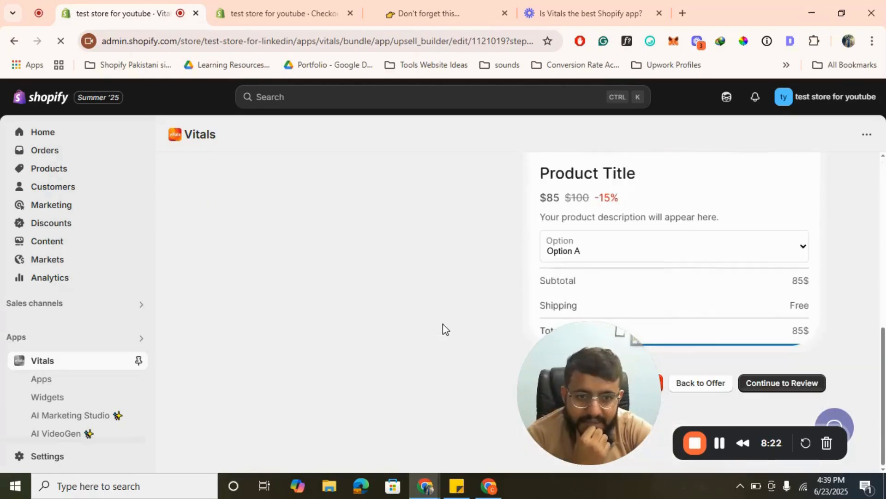
pyautogui.scroll(10, 442, 329)
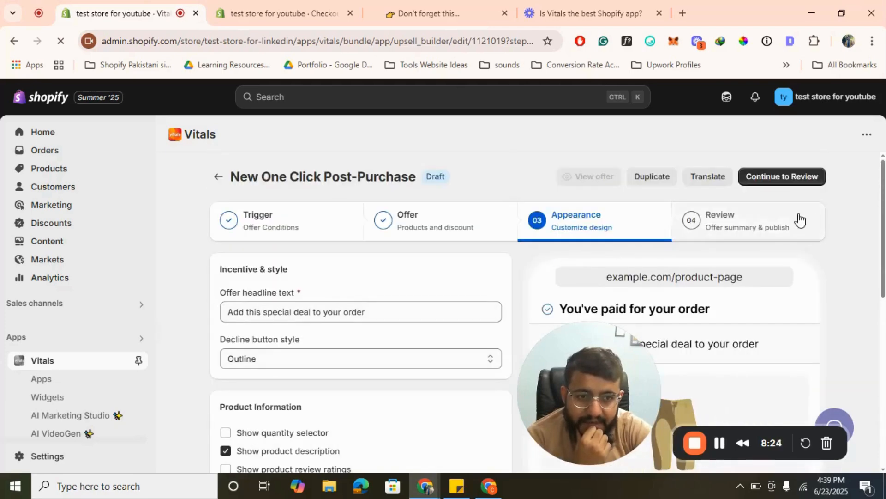
# - Publish the New One Click Post-Purchase offer and return to the Upsells app list
pyautogui.click(771, 224)
pyautogui.scroll(-1, 675, 272)
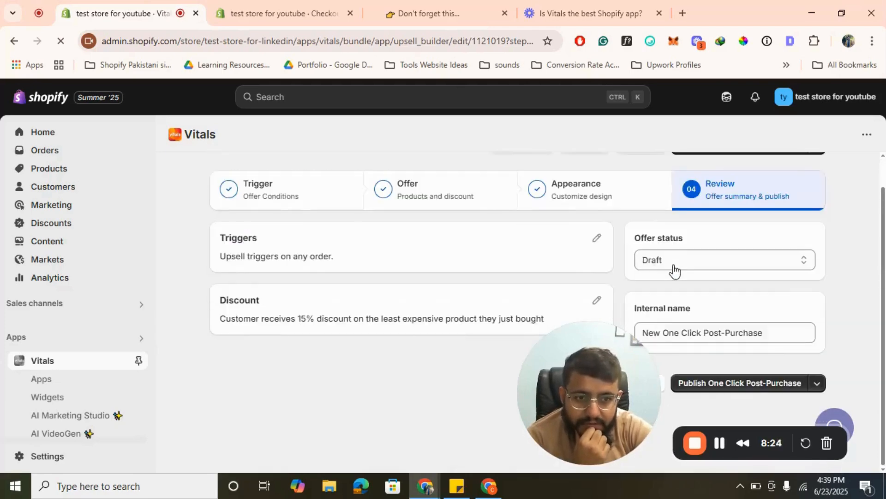
pyautogui.click(767, 384)
pyautogui.click(837, 169)
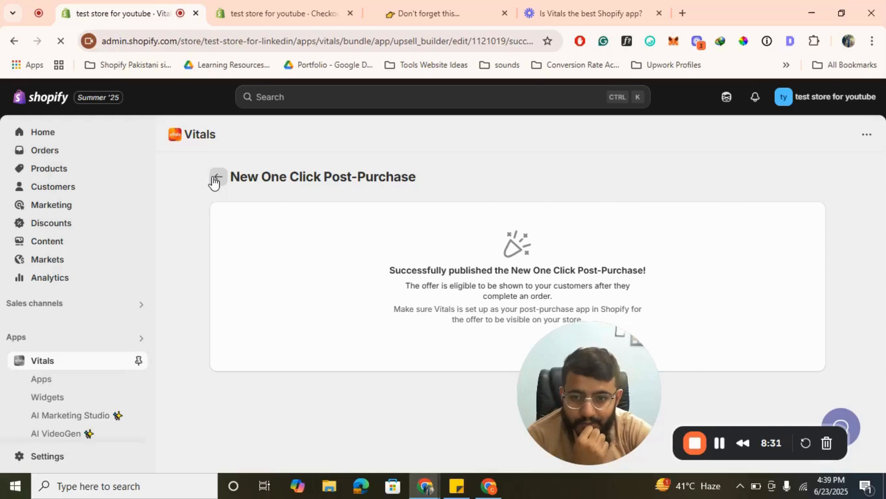
pyautogui.click(217, 177)
pyautogui.click(216, 178)
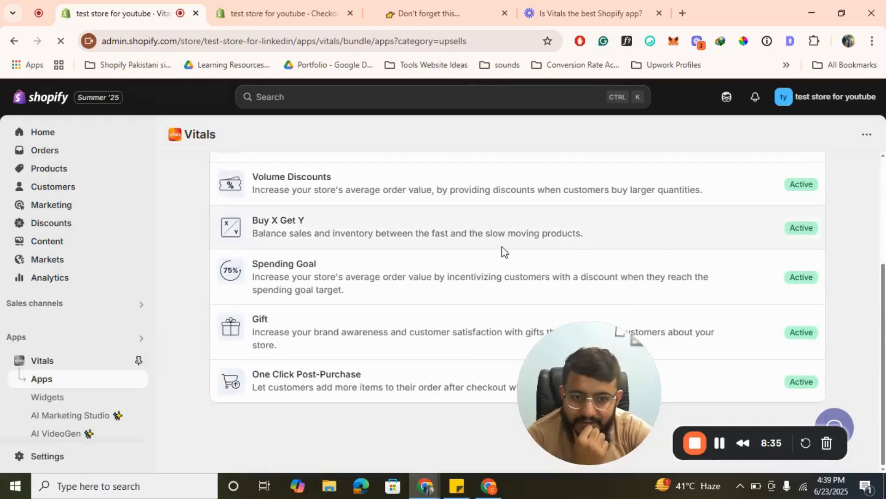
# - Check which Vitals apps are active in the My apps and Conversion categories
pyautogui.scroll(4, 502, 252)
pyautogui.click(271, 272)
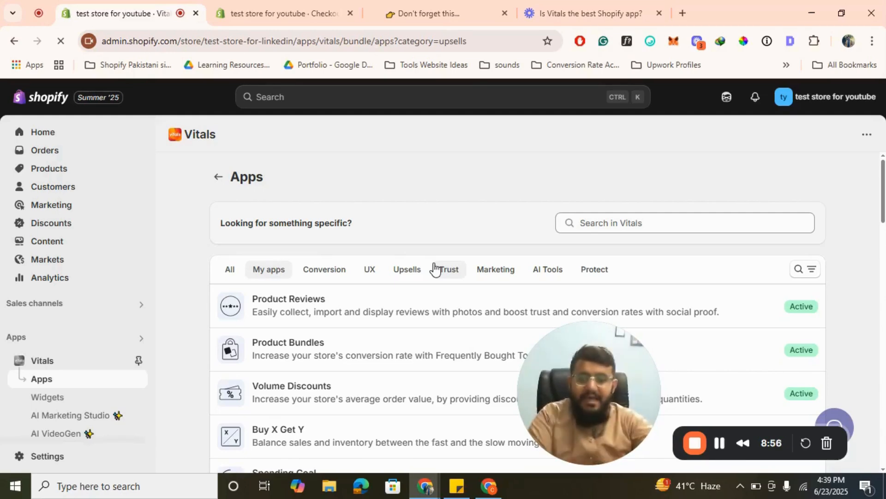
pyautogui.scroll(-20, 346, 320)
pyautogui.scroll(10, 311, 340)
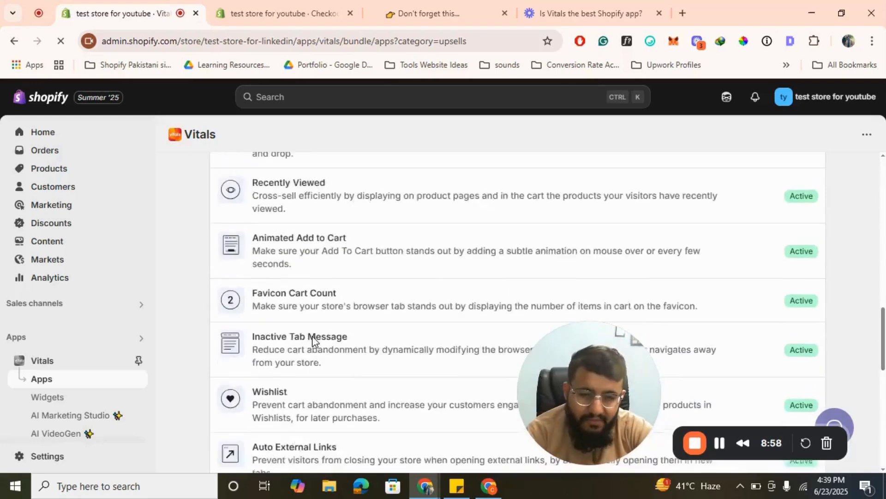
pyautogui.scroll(10, 310, 341)
pyautogui.click(320, 277)
pyautogui.scroll(-10, 389, 300)
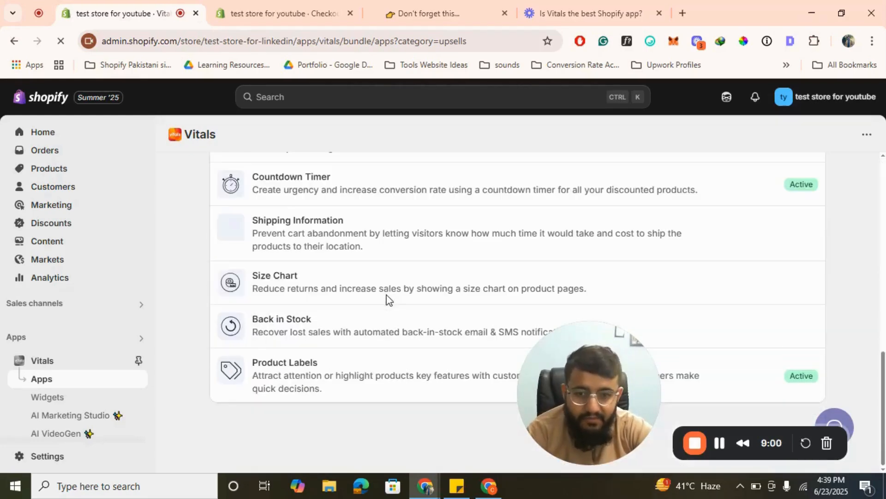
pyautogui.scroll(10, 388, 298)
# - Review the Upsells apps and look into Buy X Get Y before returning to the app list
pyautogui.click(406, 204)
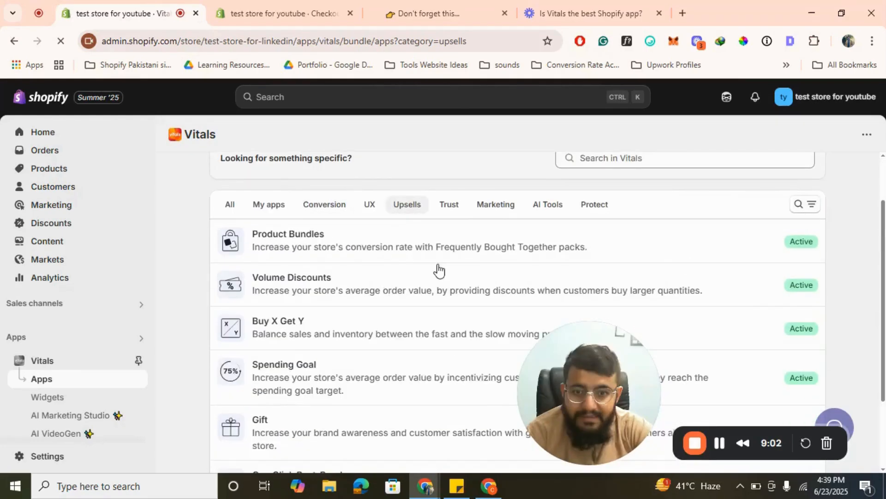
pyautogui.scroll(-2, 436, 277)
pyautogui.scroll(4, 431, 322)
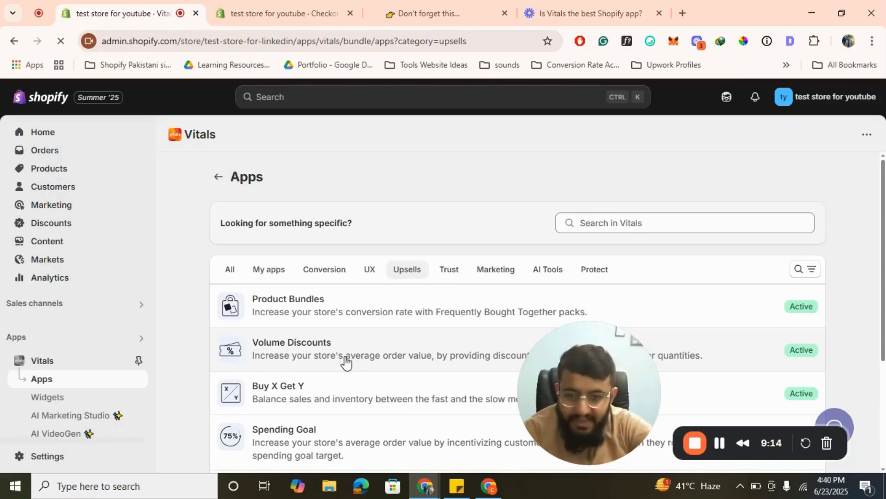
pyautogui.click(291, 396)
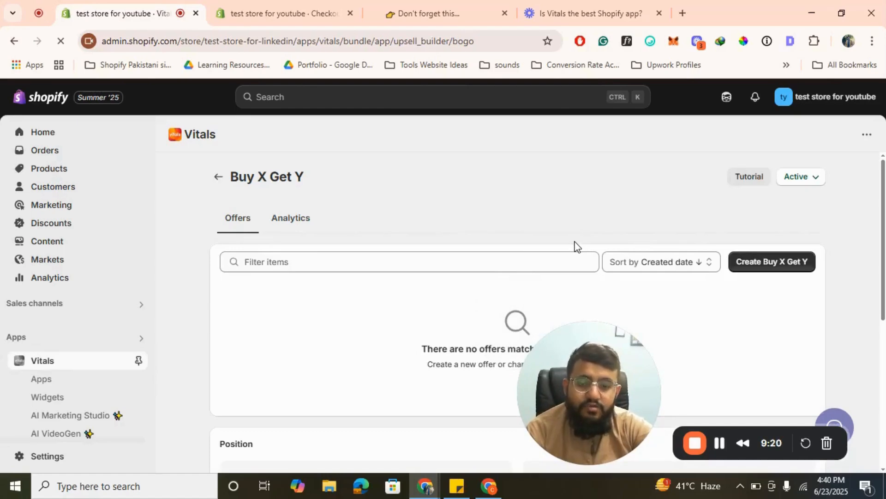
pyautogui.click(219, 180)
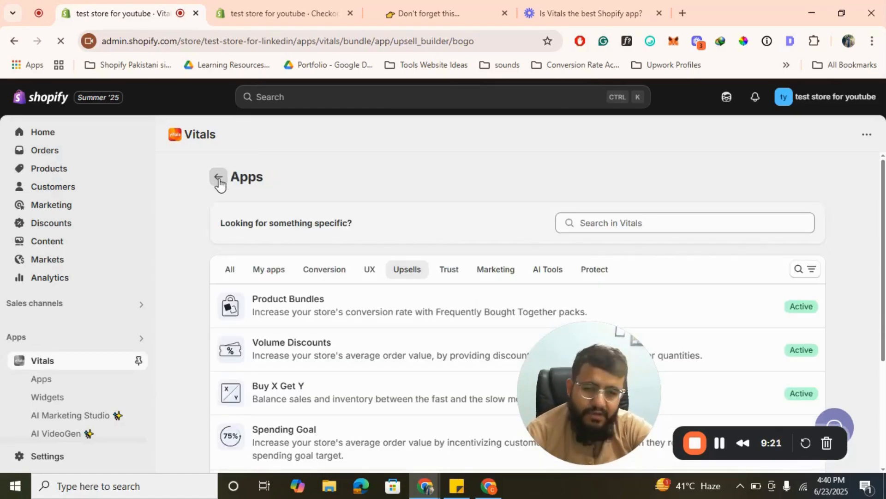
# - Look over the apps in the Trust and Protect categories
pyautogui.click(441, 276)
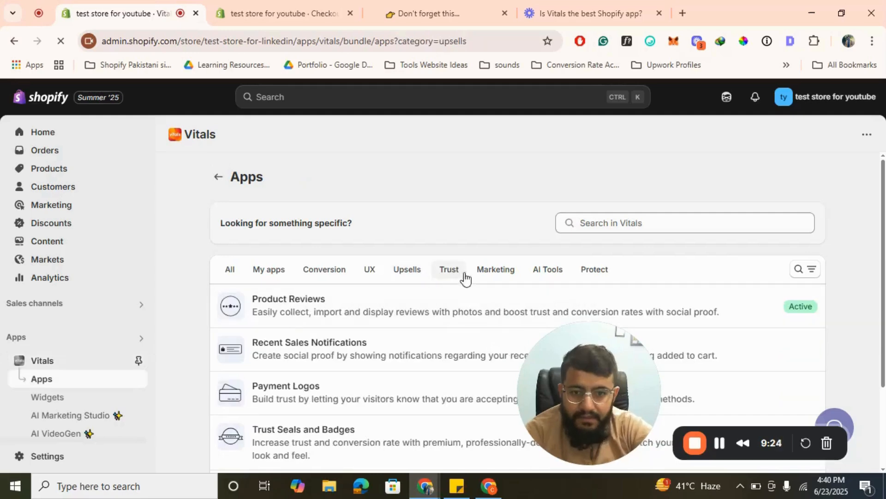
pyautogui.scroll(-2, 413, 360)
pyautogui.scroll(2, 412, 360)
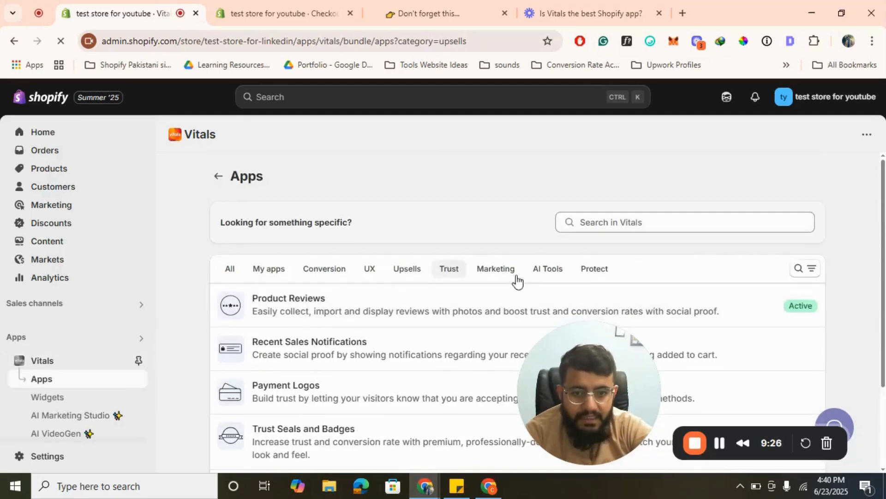
pyautogui.click(594, 272)
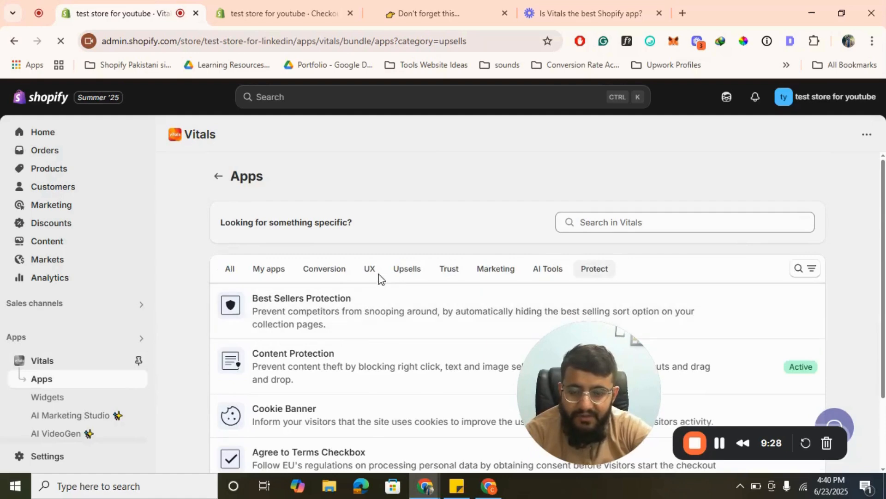
# - Reload the Bluetooth speaker's storefront page and inspect its Vitals widgets from the product details down to Recently Viewed
pyautogui.click(446, 6)
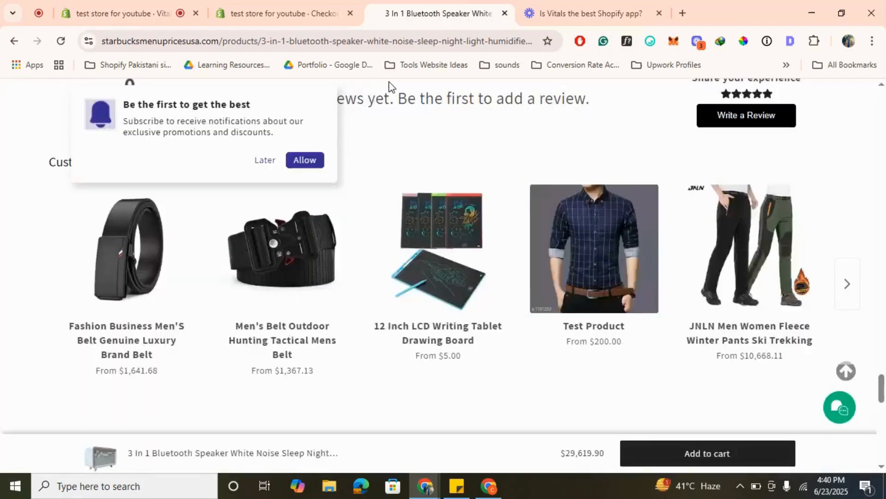
pyautogui.click(415, 35)
pyautogui.press('Return')
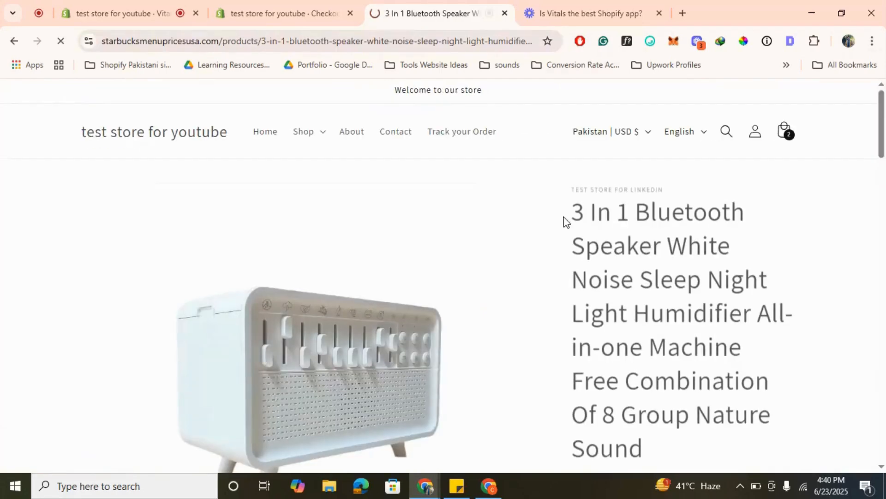
pyautogui.scroll(-8, 606, 280)
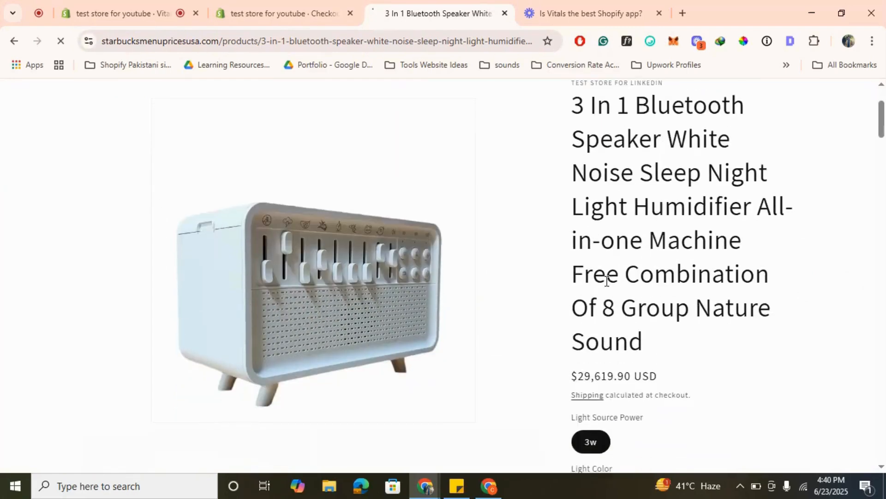
pyautogui.scroll(-7, 607, 281)
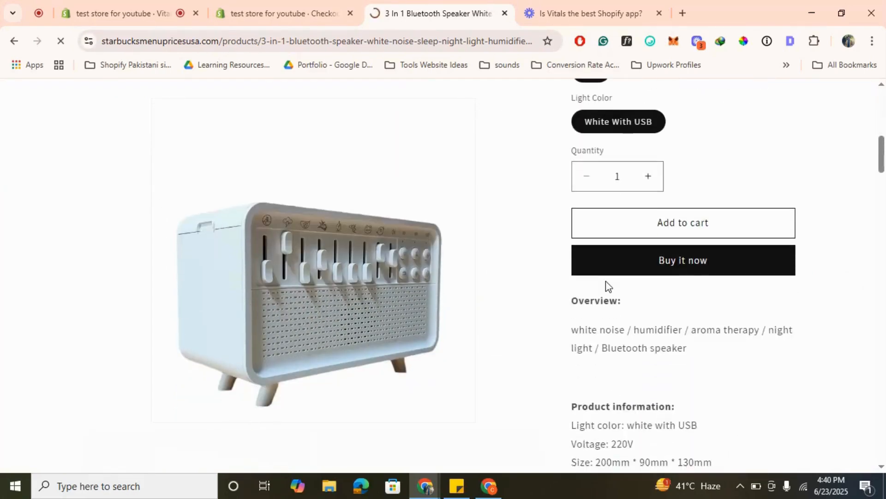
pyautogui.scroll(-2, 606, 281)
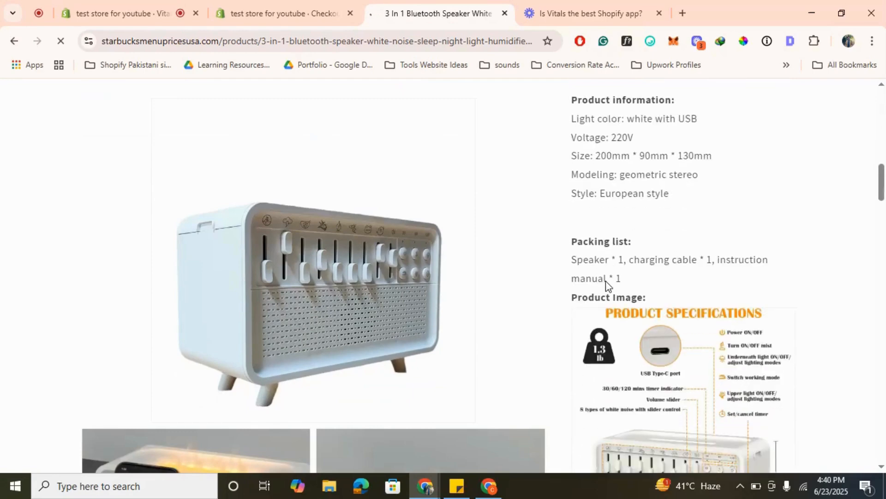
pyautogui.scroll(4, 605, 280)
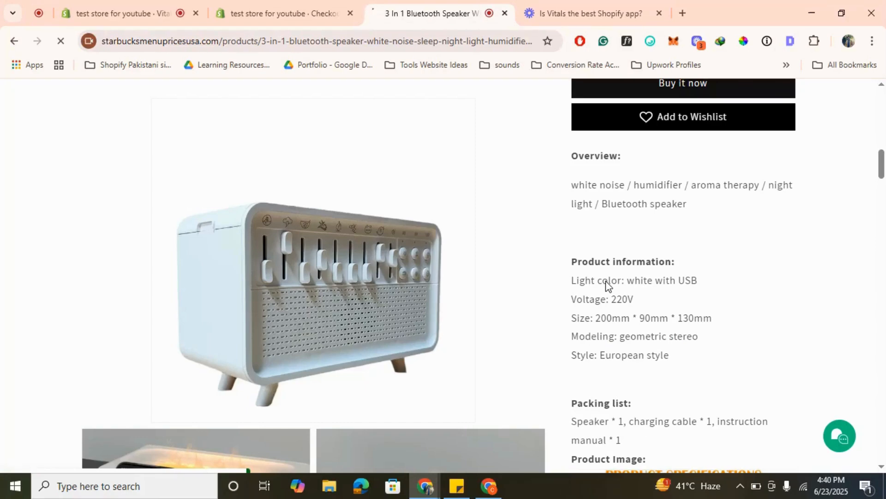
pyautogui.scroll(-10, 660, 297)
pyautogui.scroll(-5, 663, 301)
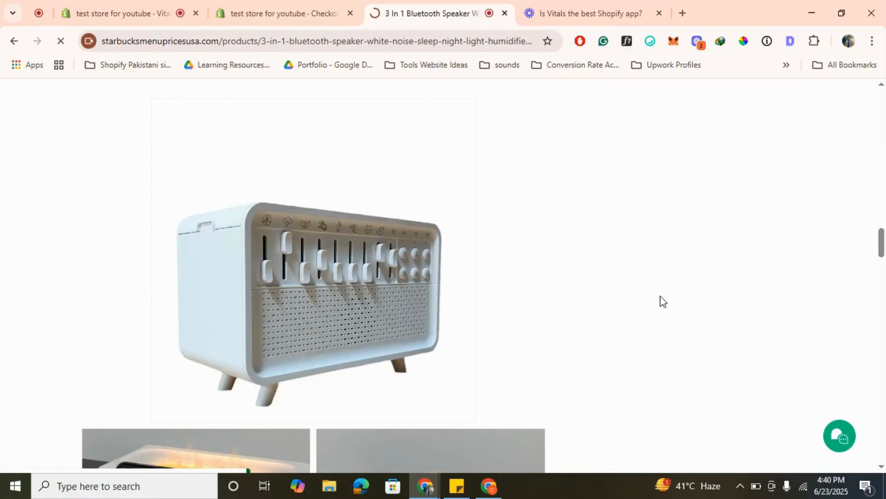
pyautogui.scroll(-5, 663, 301)
pyautogui.scroll(-10, 663, 300)
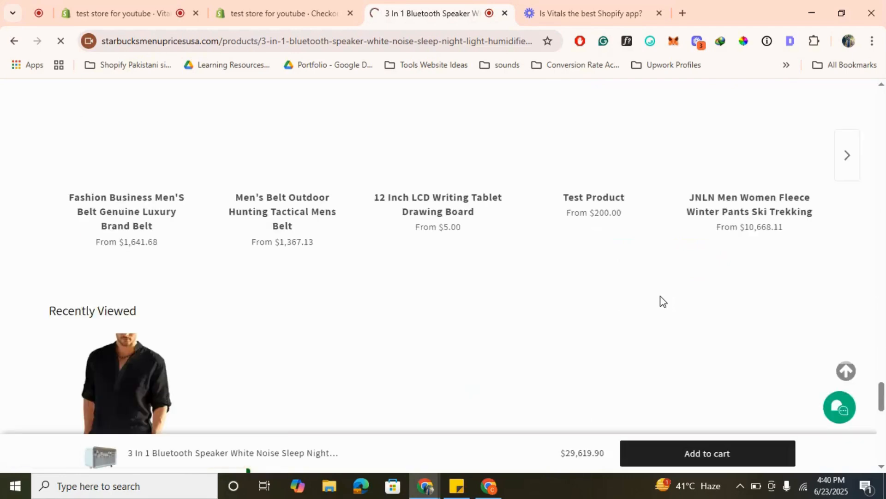
# - Examine the speaker page's reviews section, sticky add-to-cart bar, wishlist option and volume discount offers
pyautogui.scroll(2, 664, 301)
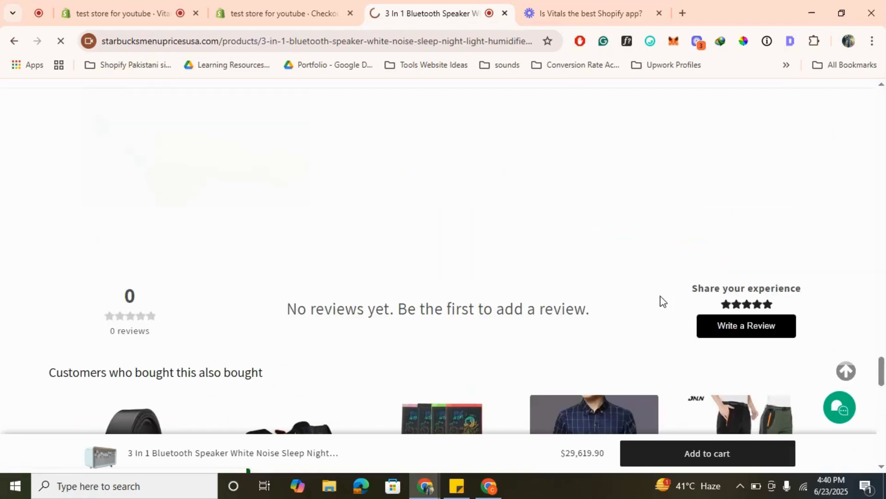
pyautogui.scroll(3, 663, 301)
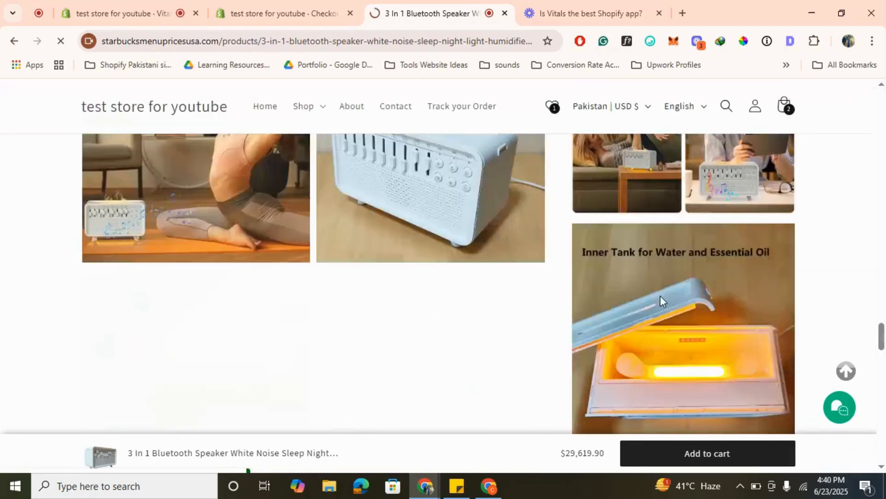
pyautogui.scroll(3, 660, 300)
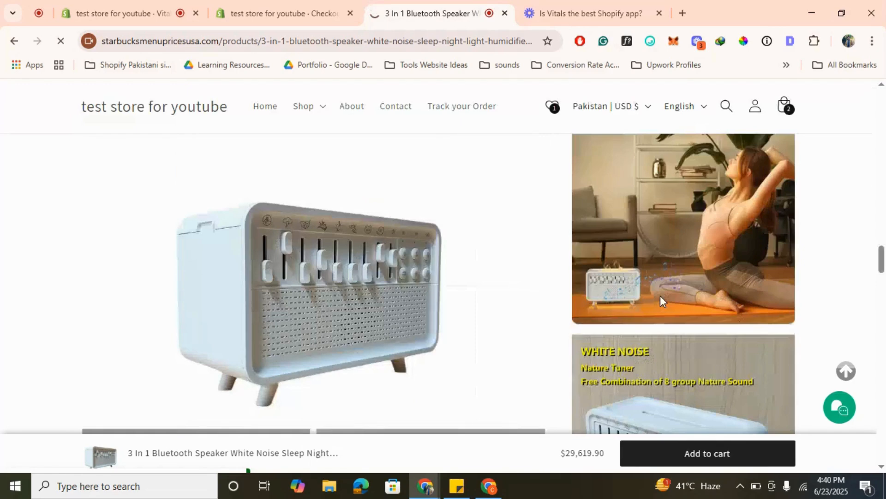
pyautogui.scroll(5, 660, 296)
pyautogui.scroll(-5, 707, 291)
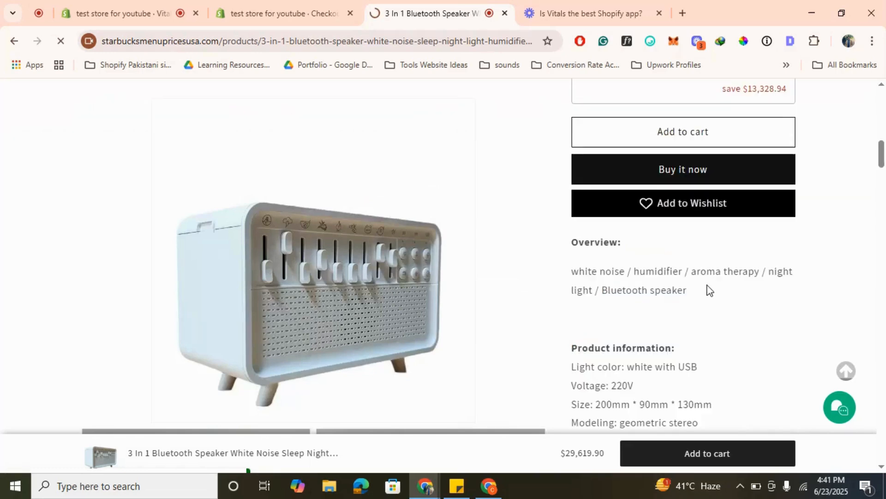
pyautogui.scroll(-6, 710, 290)
pyautogui.scroll(10, 710, 290)
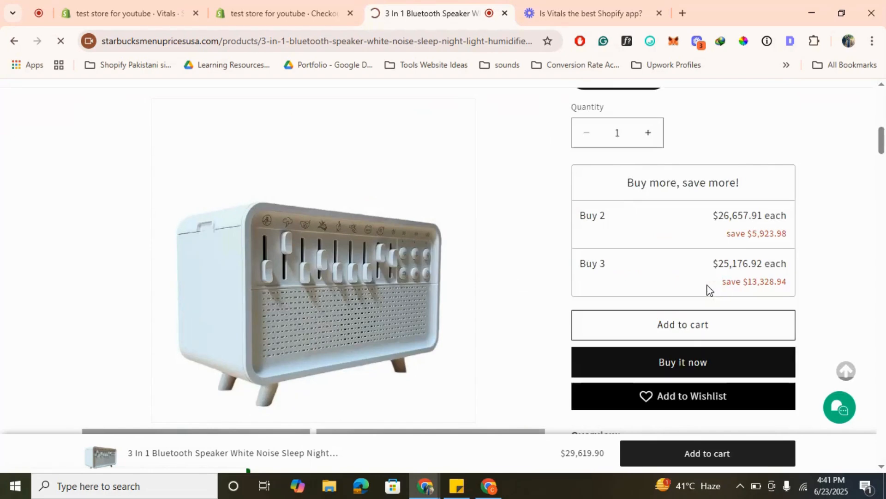
# - Open the shopping cart, reduce the casual shirt's quantity to 1 and remove it from the cart
pyautogui.scroll(3, 710, 290)
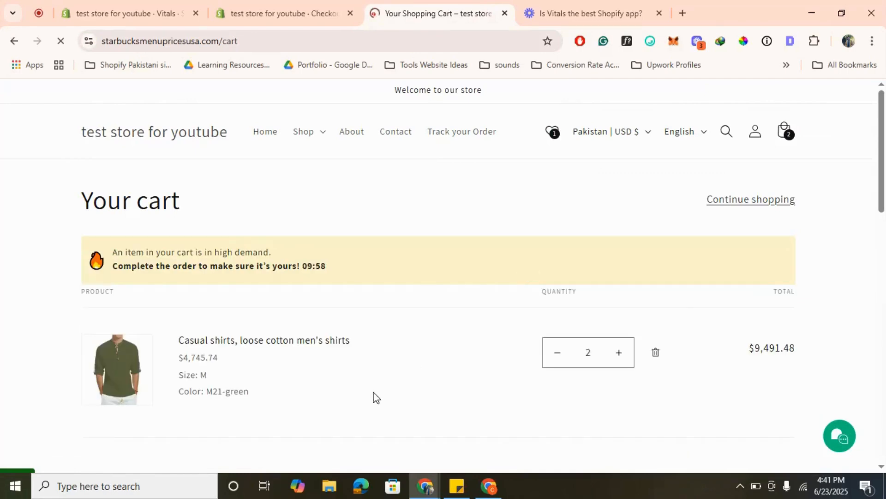
pyautogui.scroll(-1, 564, 295)
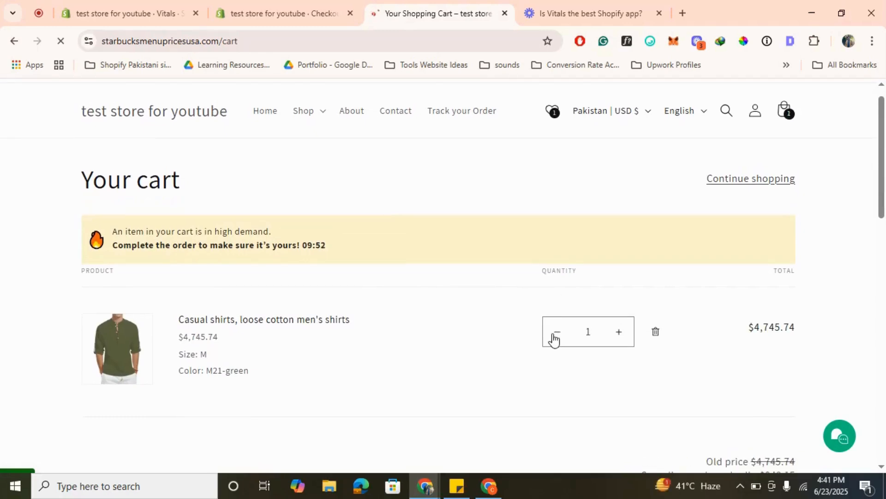
pyautogui.click(556, 335)
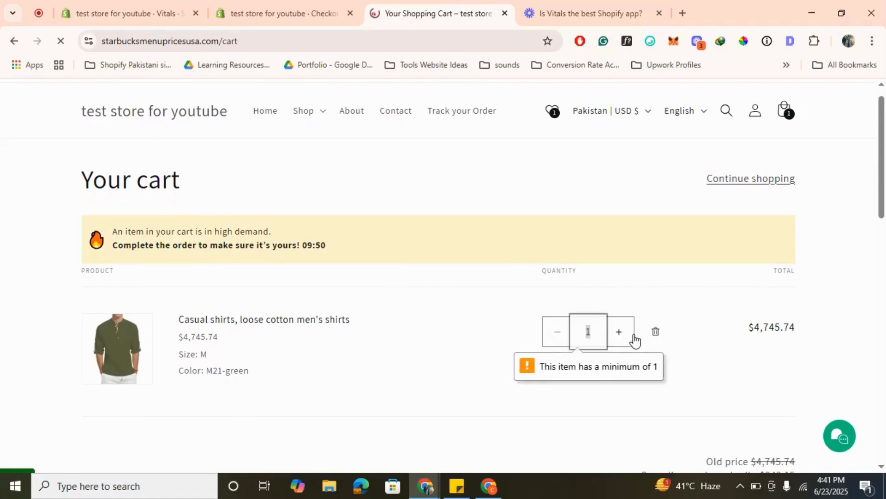
pyautogui.click(660, 331)
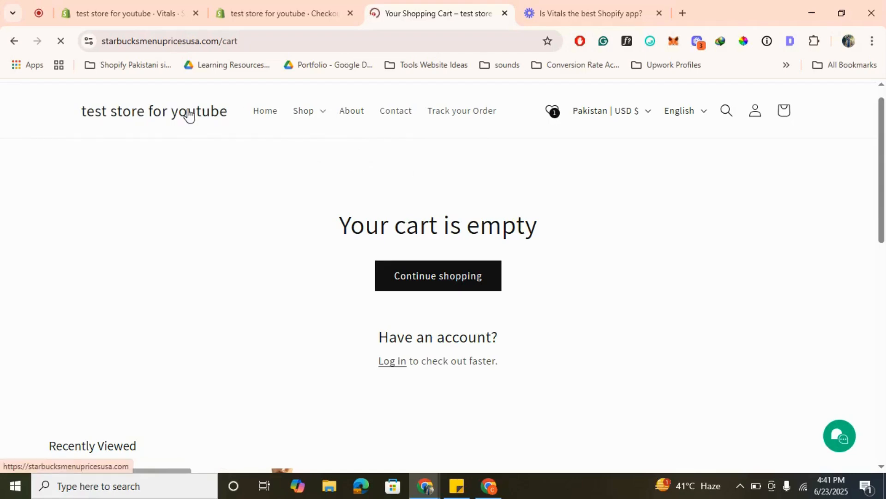
# - Browse the featured products on the store homepage and open the Men's Belt Outdoor Hunting Tactical product
pyautogui.scroll(-5, 452, 293)
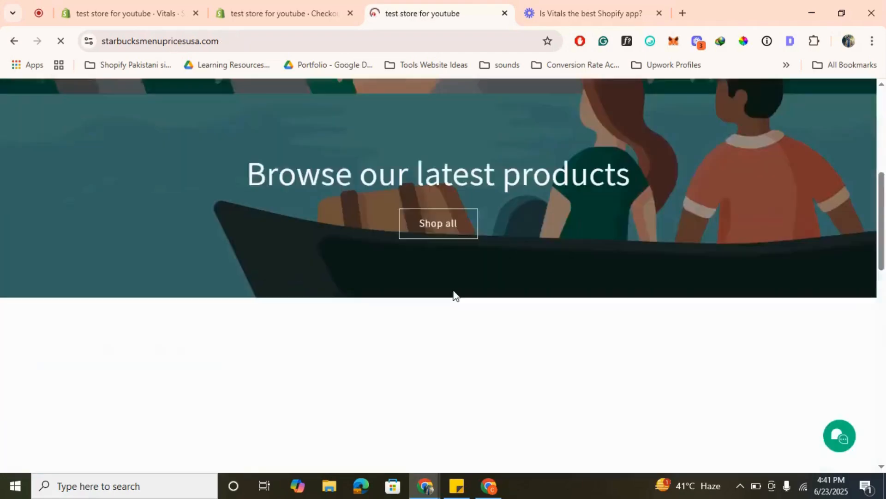
pyautogui.scroll(-3, 454, 295)
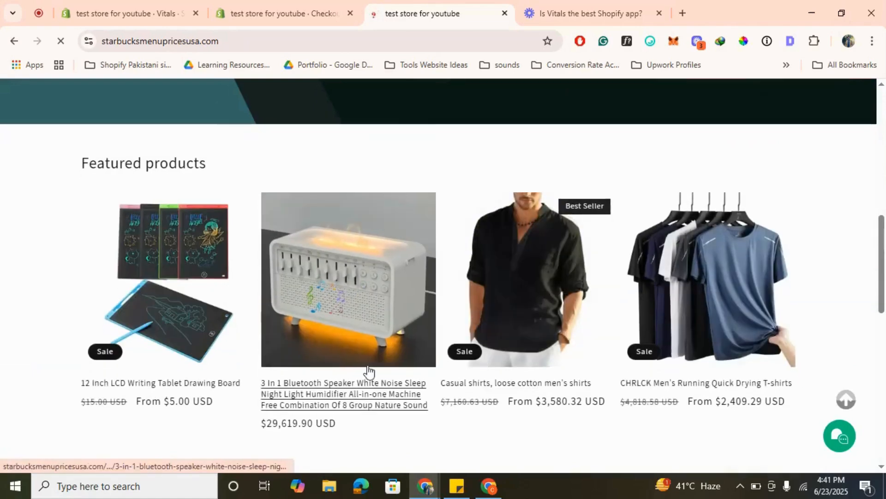
pyautogui.scroll(-1, 368, 370)
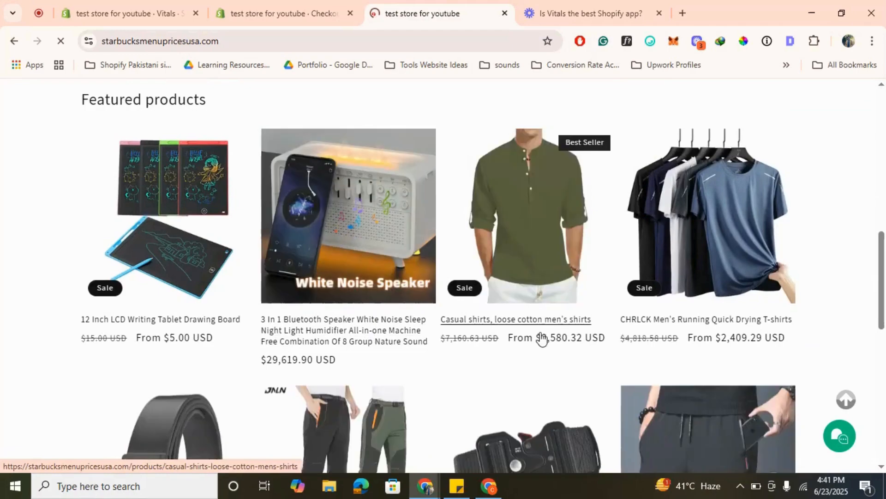
pyautogui.scroll(-5, 543, 339)
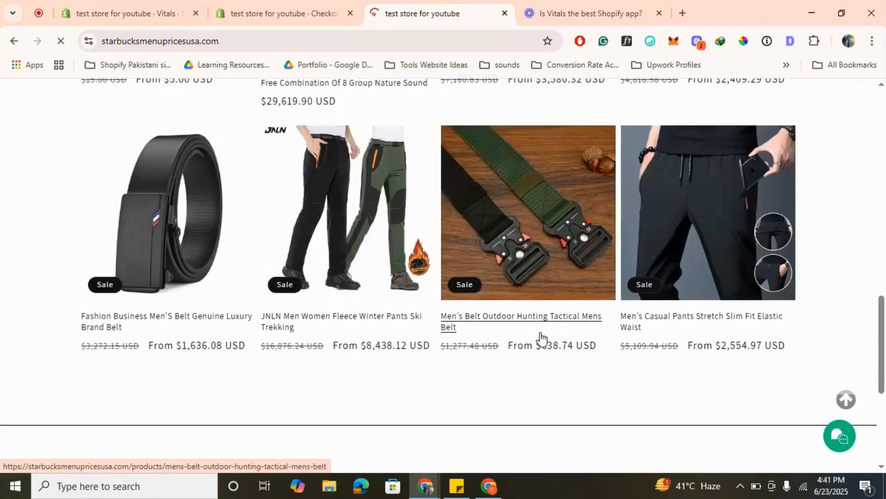
pyautogui.click(534, 238)
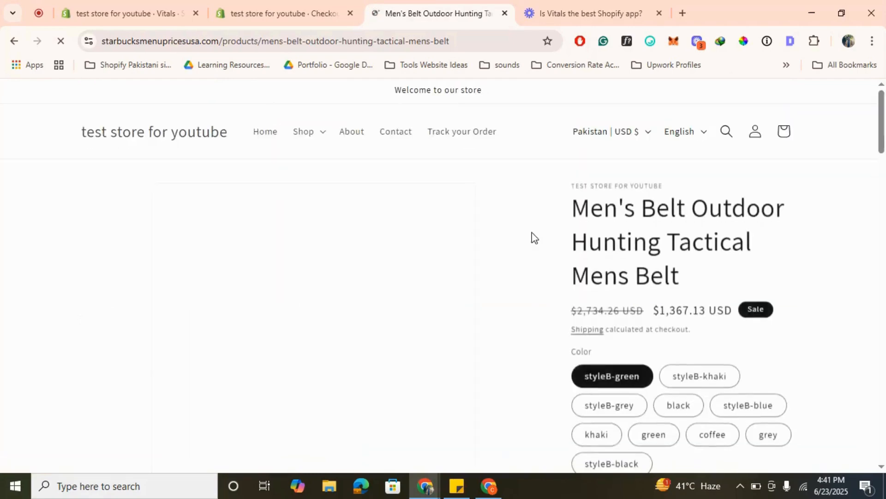
# - Add the styleB-green, 125cm tactical belt to the cart and dismiss the cart notification
pyautogui.scroll(-6, 532, 235)
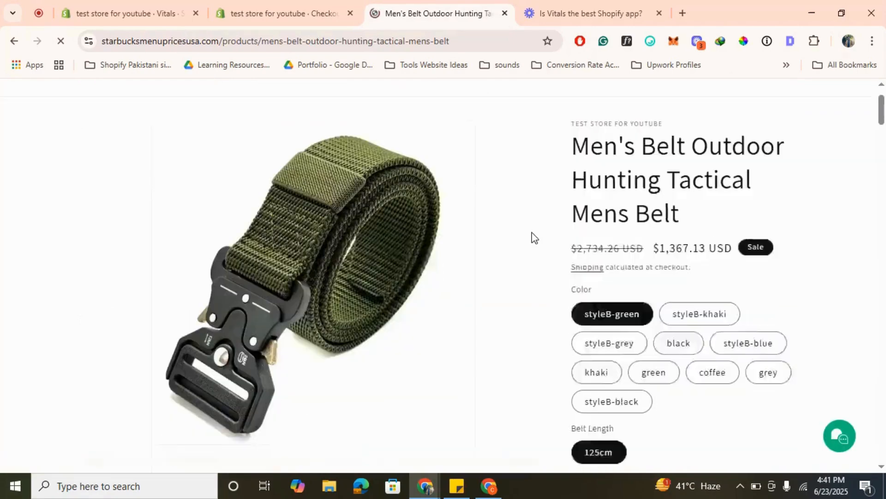
pyautogui.scroll(-4, 623, 263)
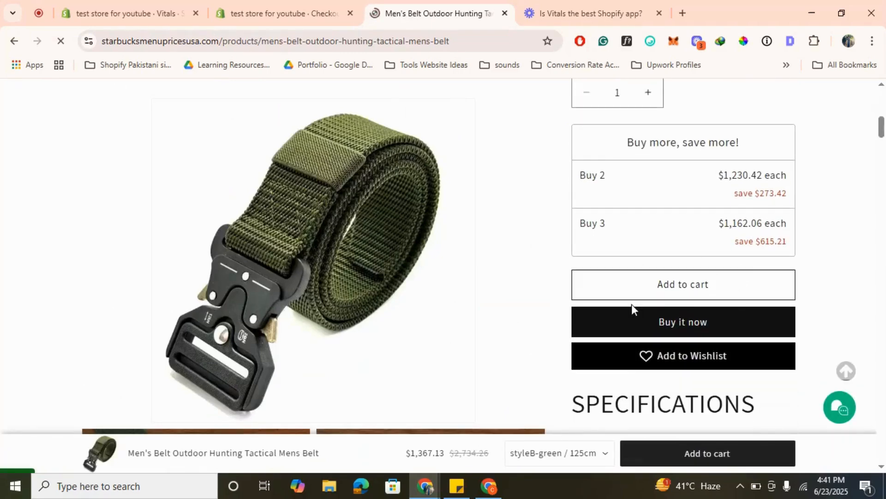
pyautogui.click(697, 291)
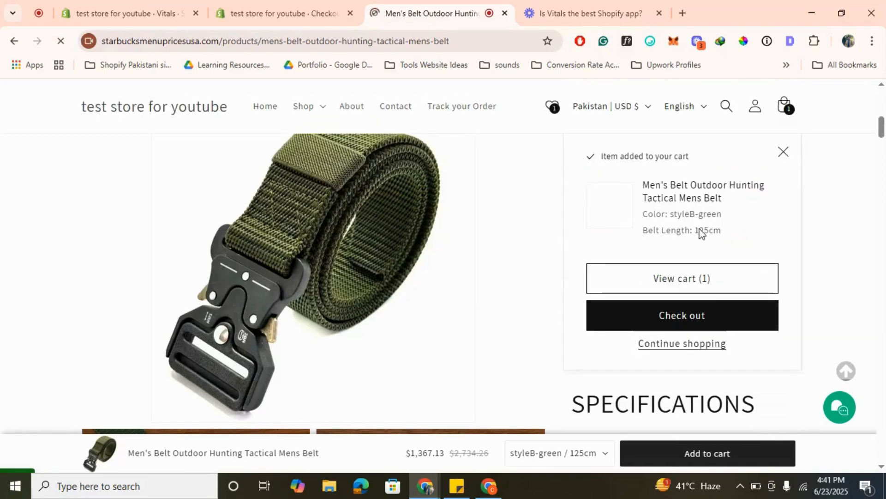
pyautogui.click(782, 157)
# - Switch to the Shopify admin and review the discount tiers of the New Spending Goal offer in Vitals
pyautogui.click(317, 7)
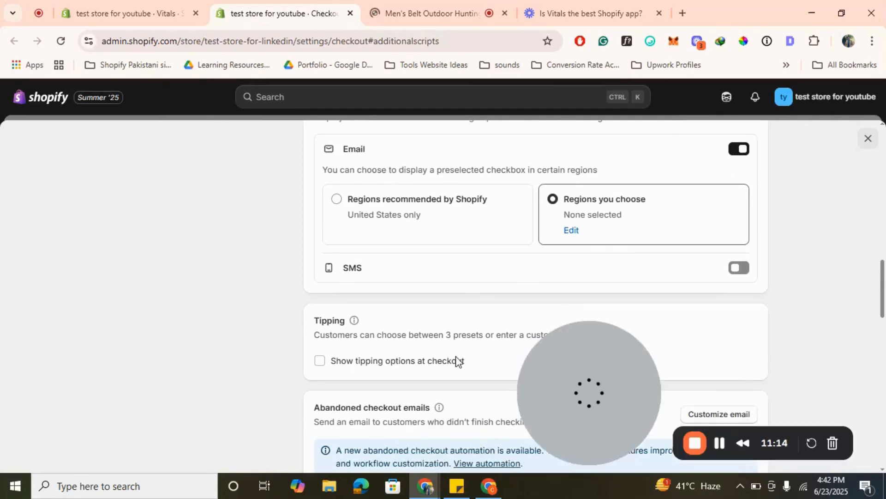
pyautogui.scroll(1, 457, 360)
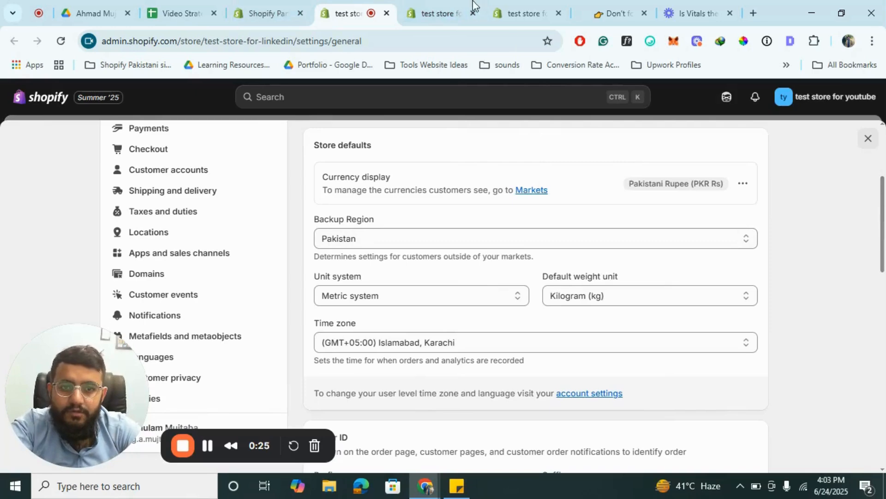
pyautogui.click(446, 6)
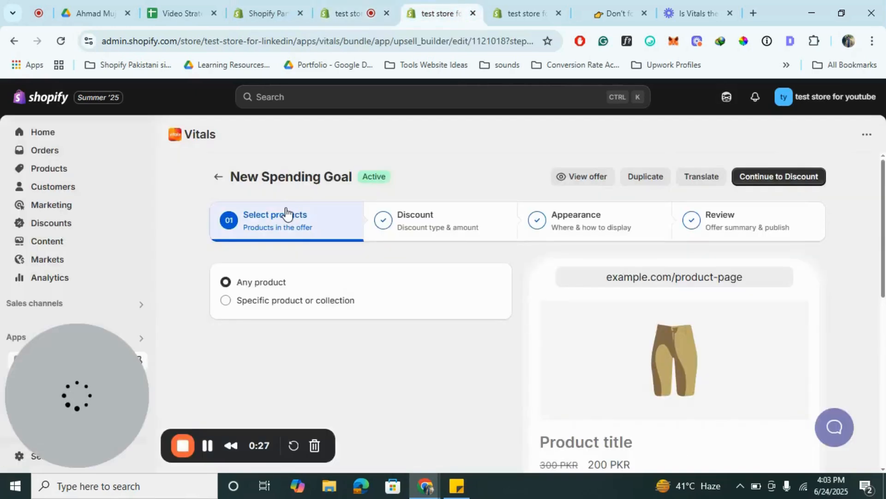
pyautogui.click(407, 226)
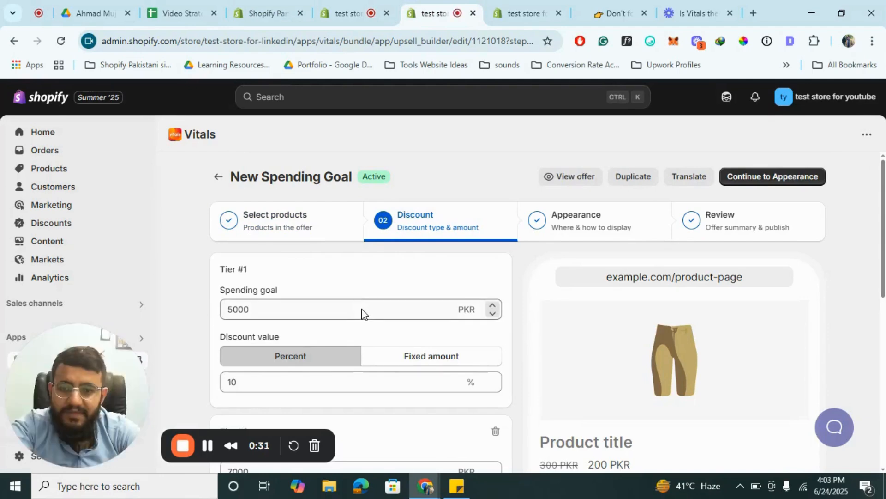
pyautogui.scroll(-4, 474, 315)
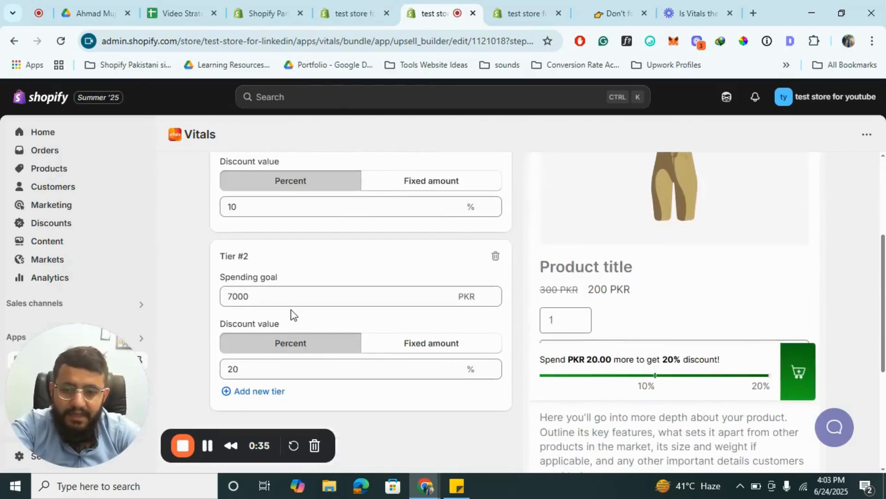
pyautogui.scroll(4, 434, 280)
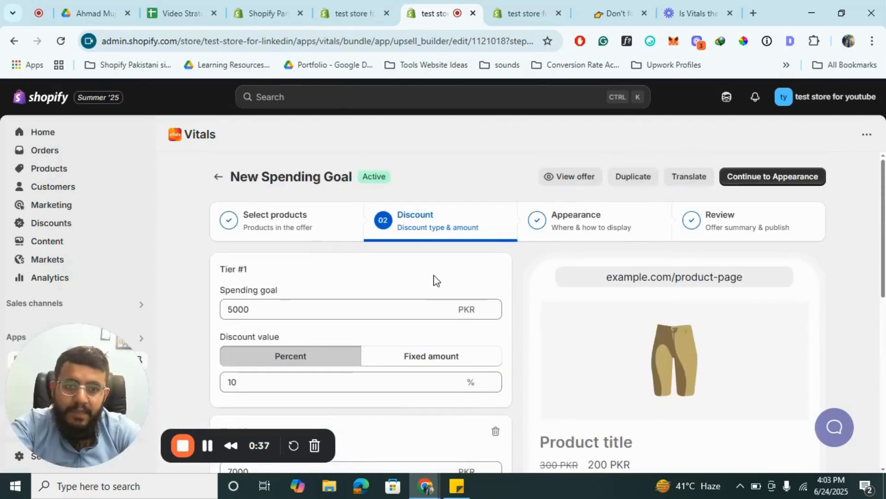
# - Review the spending goal's appearance stage and expand its display settings for position, pages and devices
pyautogui.click(592, 239)
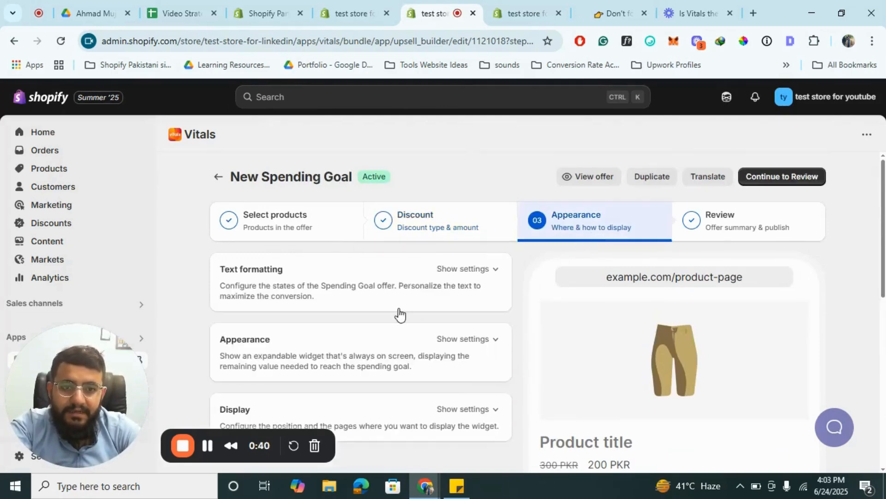
pyautogui.scroll(-5, 399, 314)
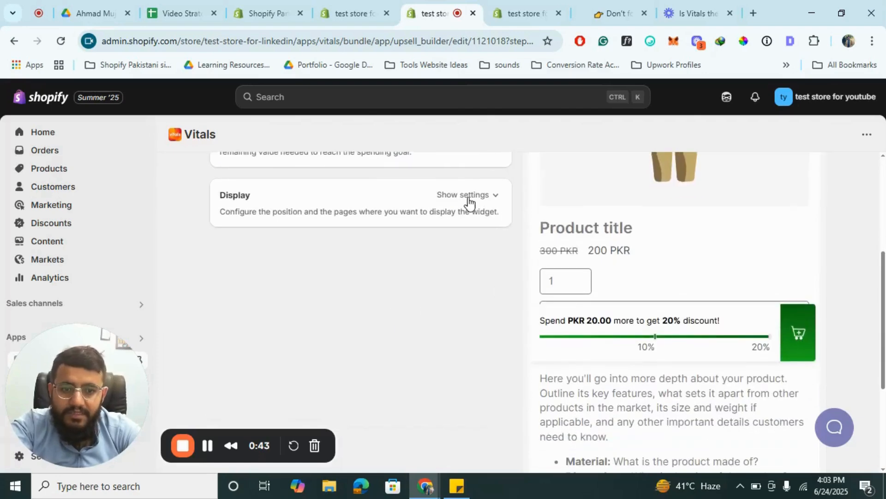
pyautogui.click(469, 198)
pyautogui.scroll(-1, 439, 263)
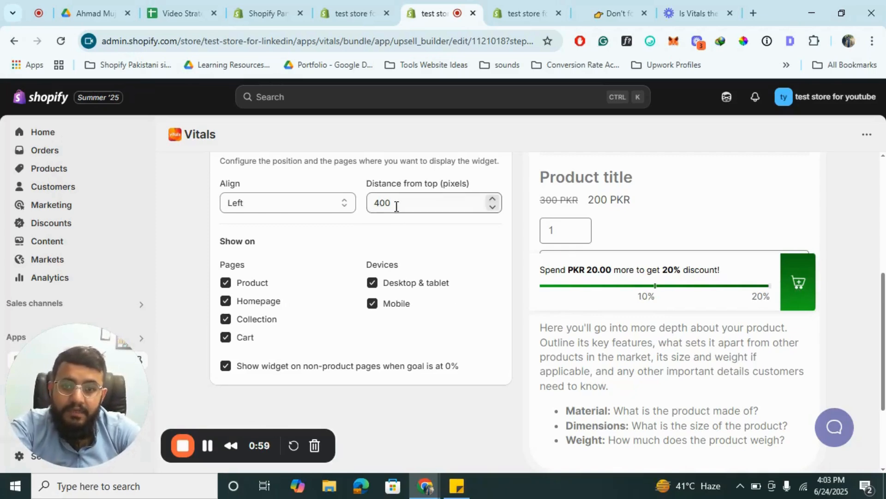
pyautogui.scroll(6, 409, 447)
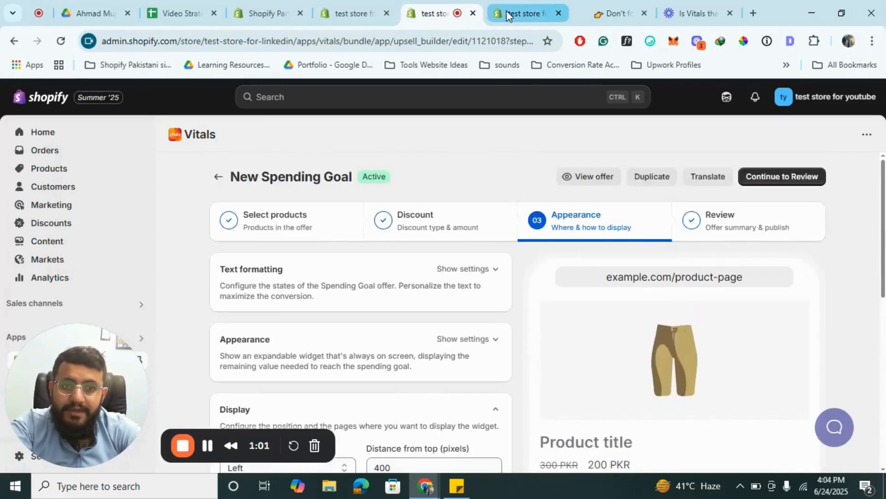
# - Switch to the storefront's shopping cart and look over the cart page with its spending goal widget
pyautogui.click(626, 6)
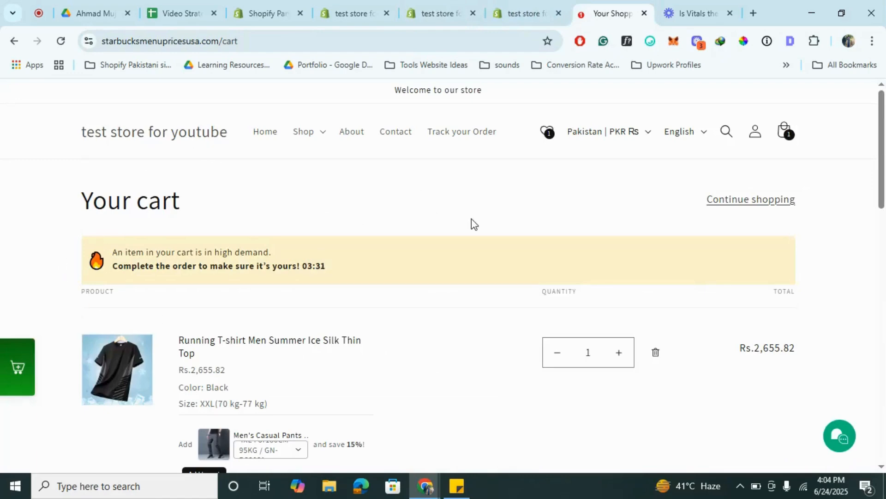
pyautogui.scroll(-8, 472, 224)
pyautogui.scroll(8, 471, 224)
pyautogui.scroll(1, 472, 224)
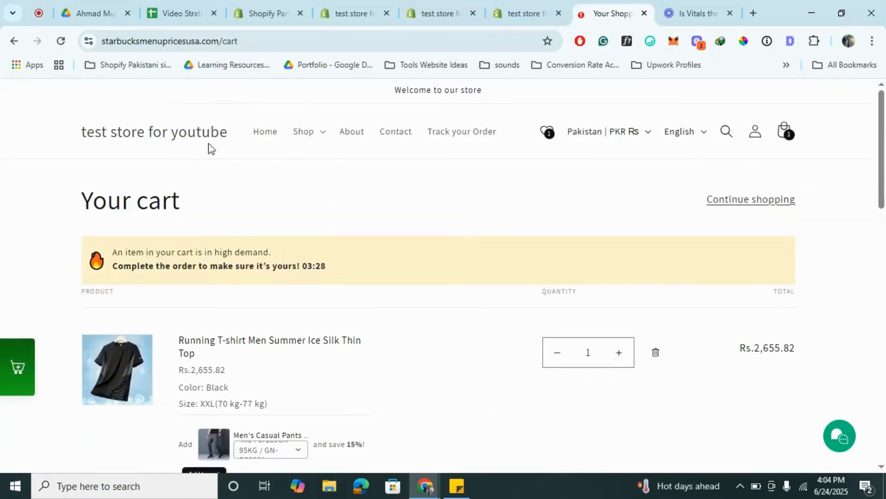
# - Open the store homepage, look through the featured products and check the spending goal widget's progress
pyautogui.click(186, 135)
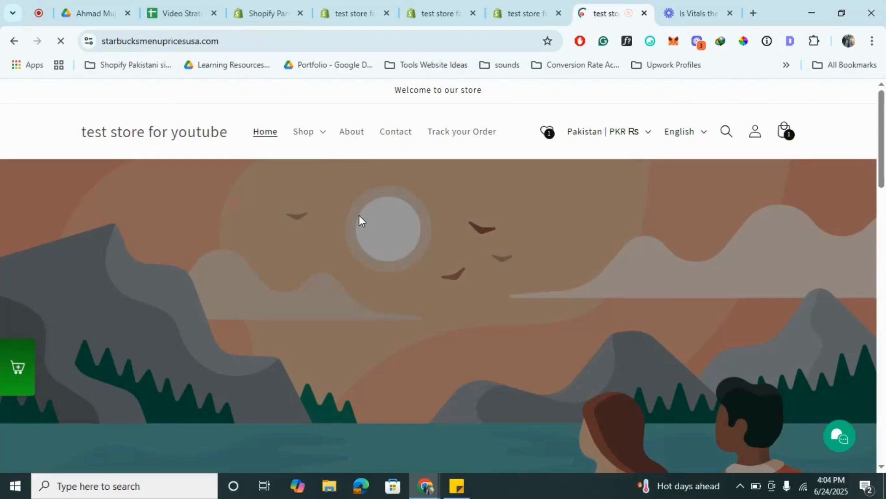
pyautogui.scroll(-10, 227, 372)
pyautogui.scroll(-7, 227, 372)
pyautogui.scroll(-17, 227, 372)
pyautogui.scroll(20, 228, 371)
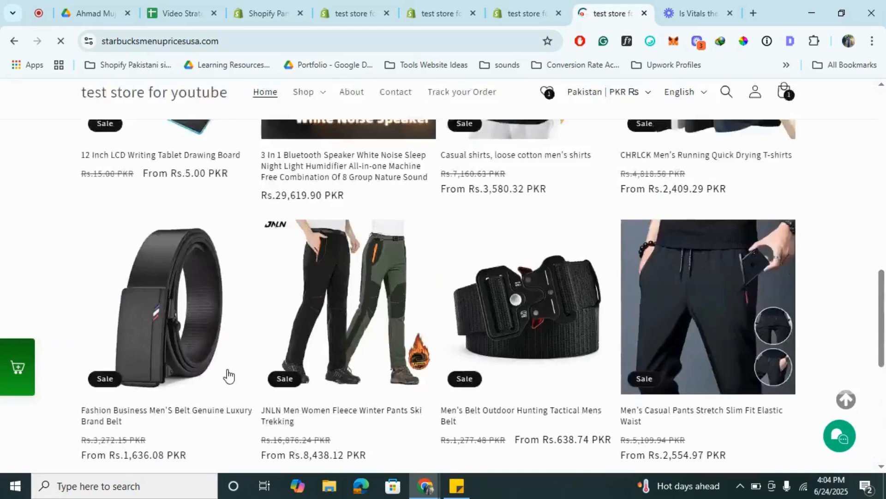
pyautogui.click(18, 370)
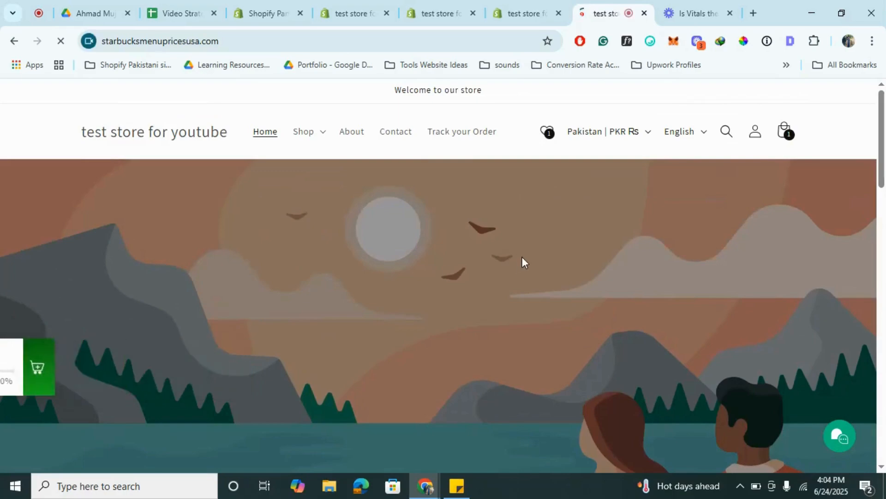
# - Open the casual cotton men's shirt from the featured products and add it to the cart in size M, M21-green
pyautogui.scroll(-10, 522, 257)
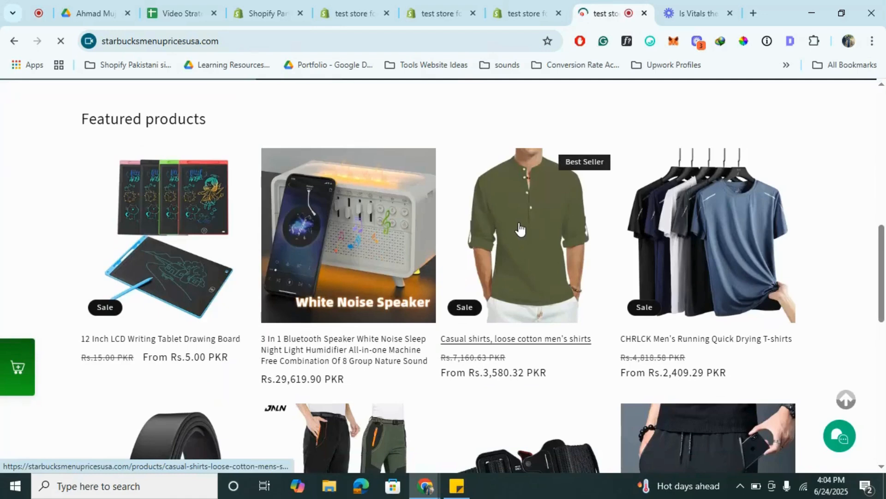
pyautogui.click(521, 228)
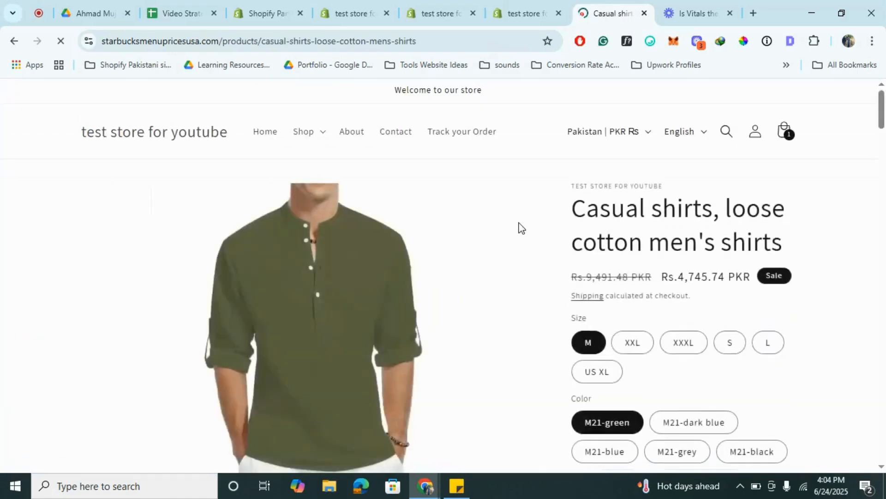
pyautogui.scroll(-6, 444, 375)
pyautogui.scroll(7, 555, 286)
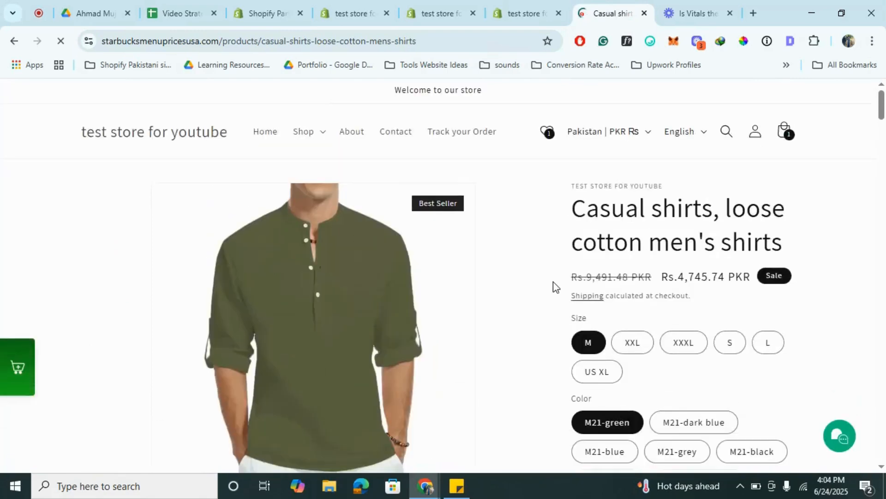
pyautogui.scroll(-7, 555, 286)
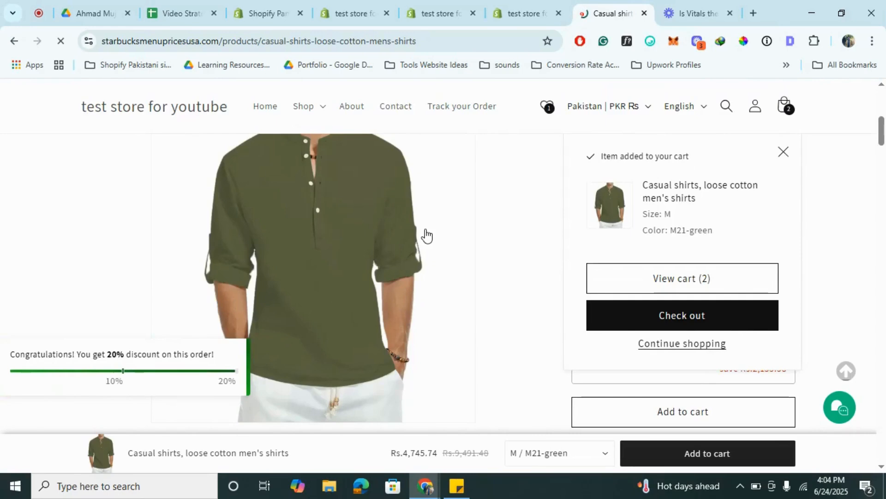
pyautogui.scroll(1, 461, 212)
# - Open the shopping cart and examine the spending goal discount applied to the two items
pyautogui.click(788, 124)
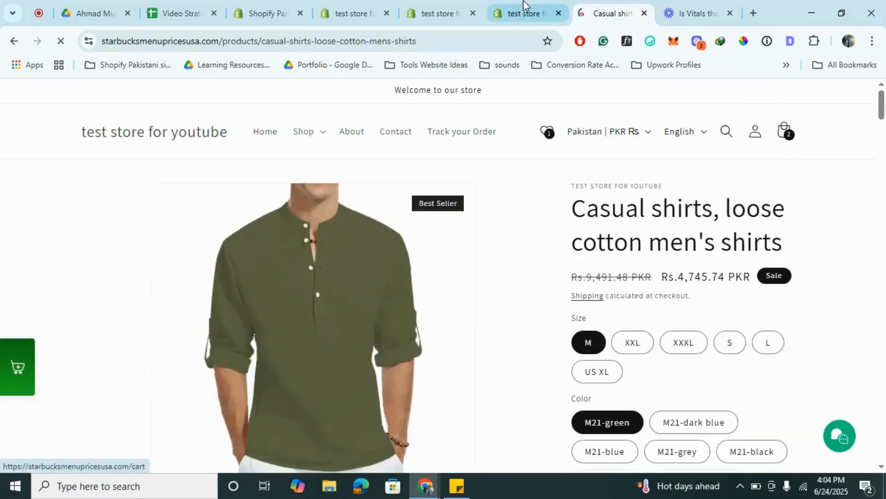
pyautogui.click(520, 12)
pyautogui.click(611, 10)
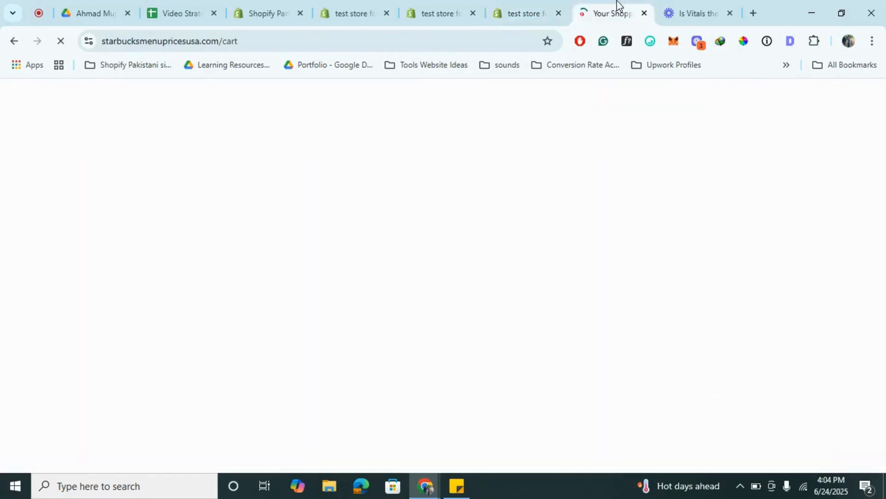
pyautogui.scroll(-3, 549, 218)
pyautogui.scroll(-2, 552, 219)
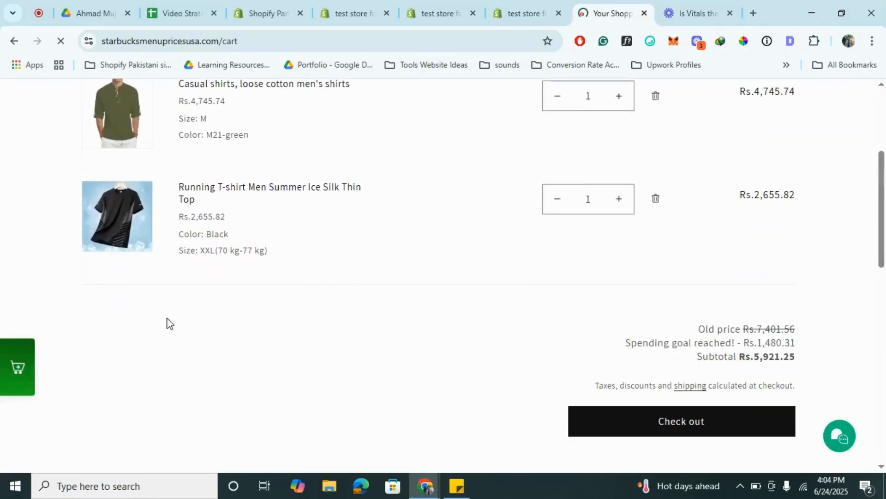
pyautogui.moveTo(13, 369)
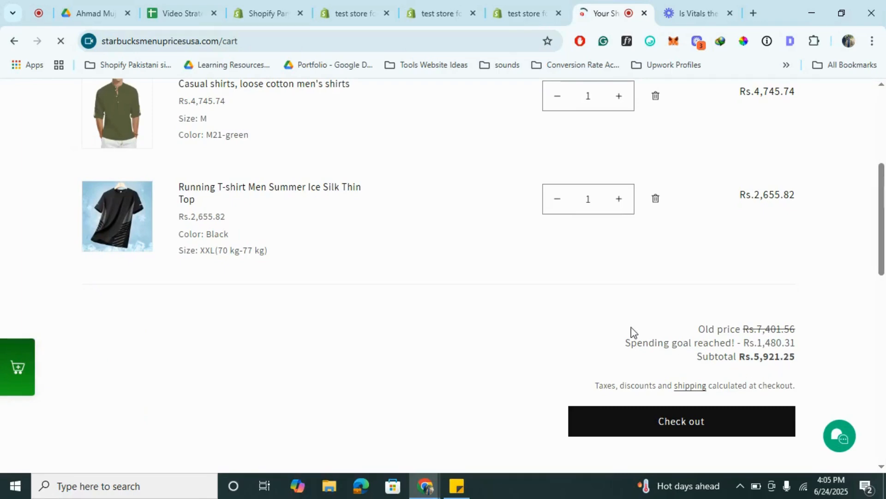
pyautogui.scroll(5, 631, 329)
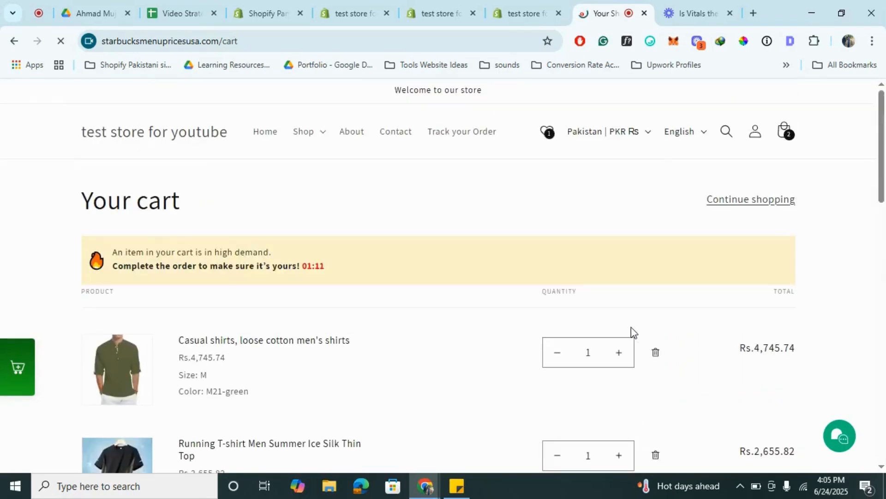
pyautogui.scroll(-10, 631, 327)
pyautogui.scroll(10, 631, 327)
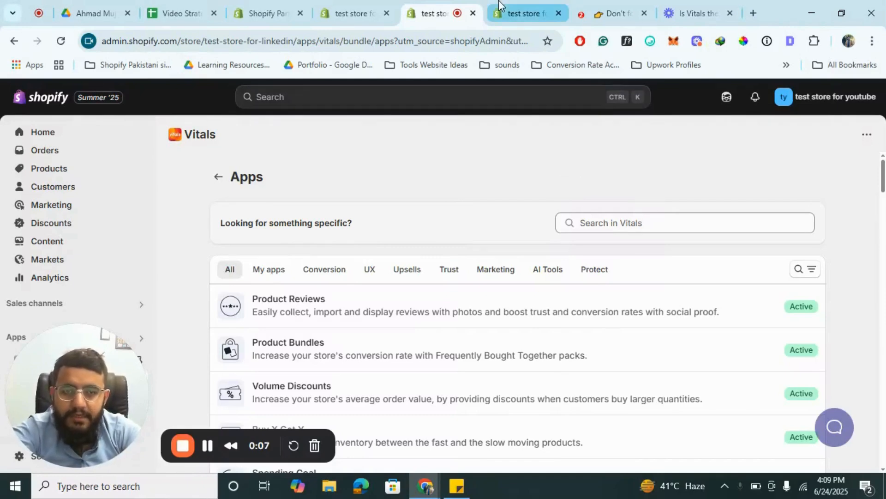
# - Switch to the theme editor and look over the default product template's blocks and its product page preview
pyautogui.click(512, 14)
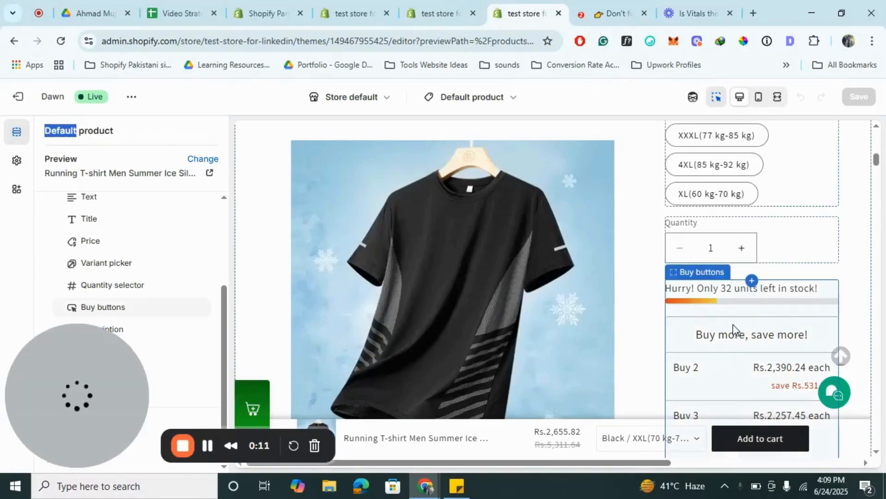
pyautogui.scroll(-1, 170, 269)
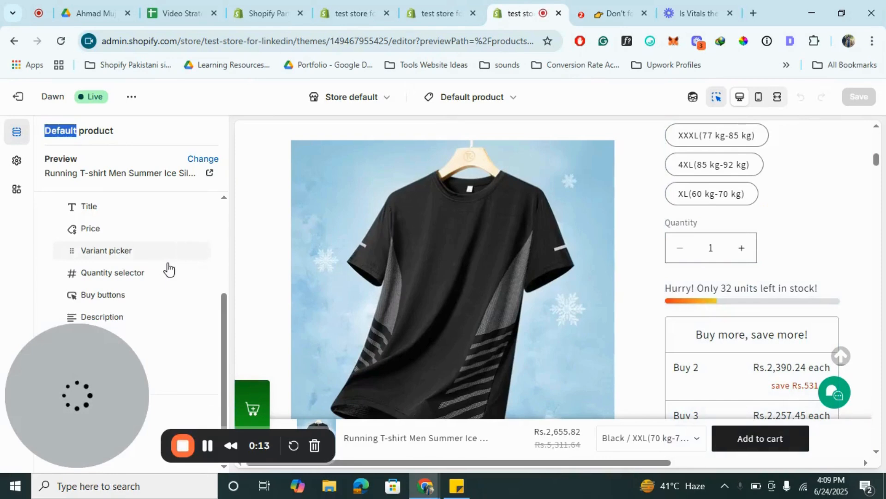
pyautogui.moveTo(170, 341); pyautogui.dragTo(483, 328)
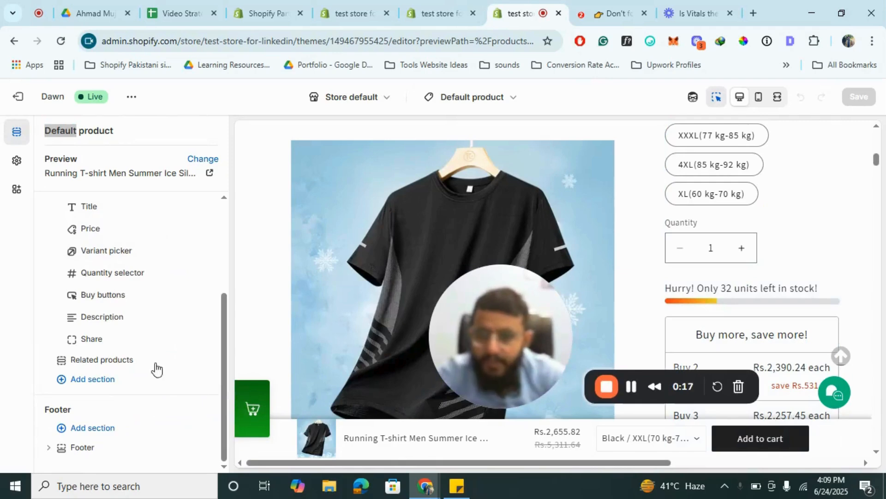
pyautogui.scroll(3, 131, 277)
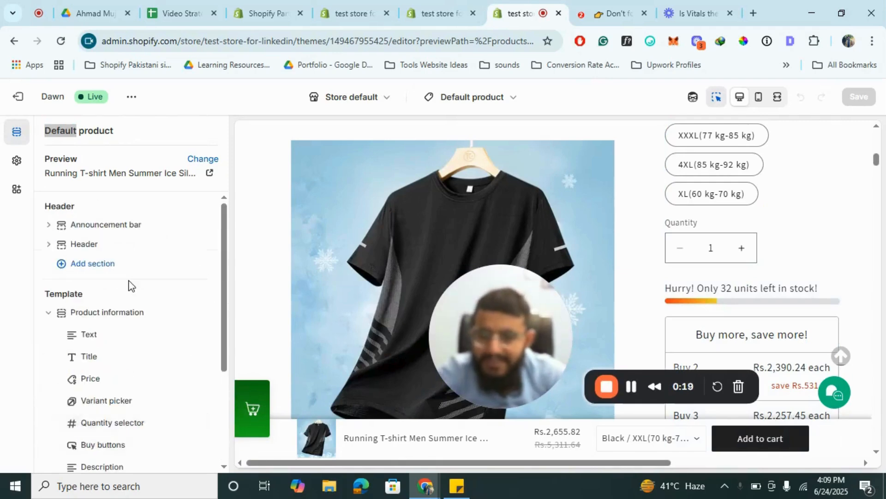
pyautogui.click(48, 313)
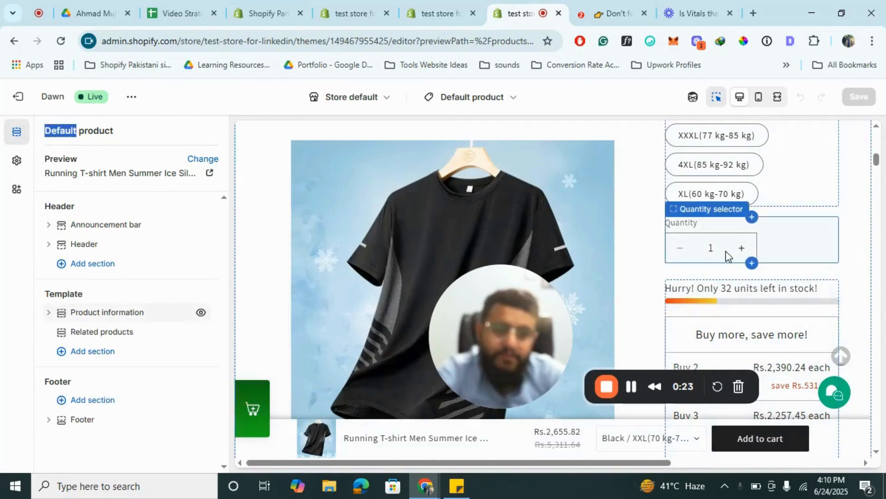
pyautogui.scroll(-3, 727, 254)
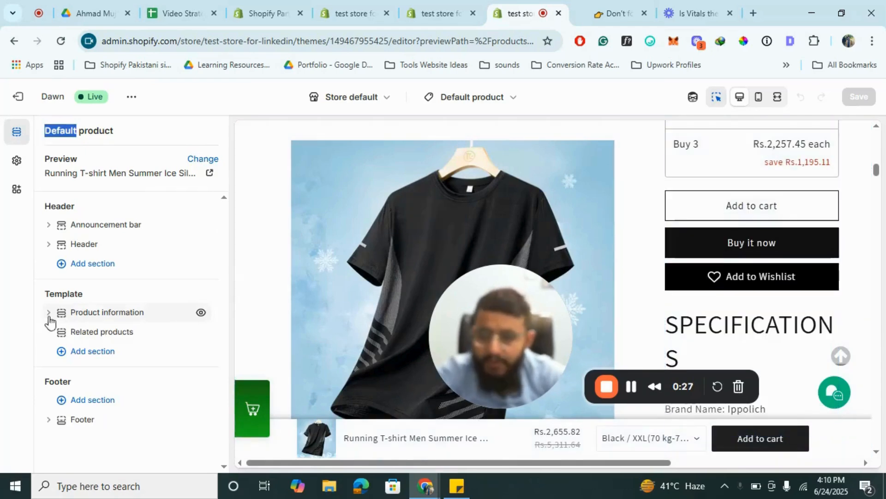
# - Add the Vitals Stock Scarcity app block between the quantity selector and the buy buttons in the Product information section
pyautogui.click(49, 318)
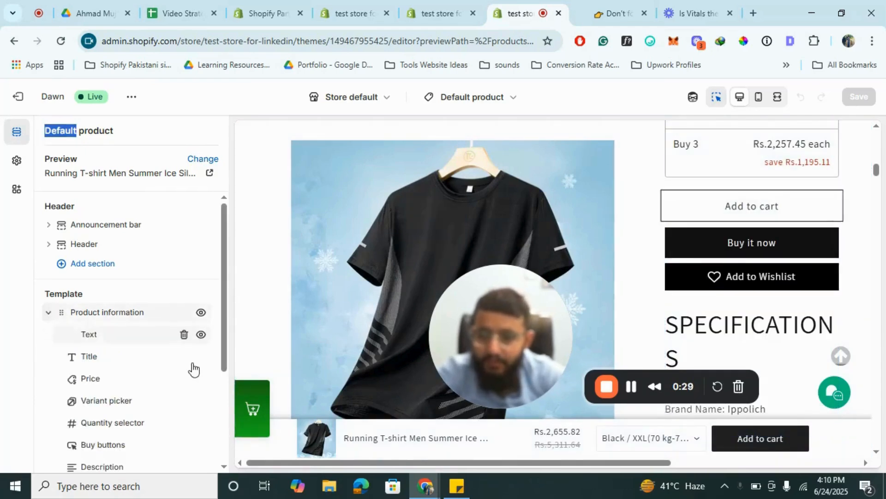
pyautogui.scroll(-2, 193, 368)
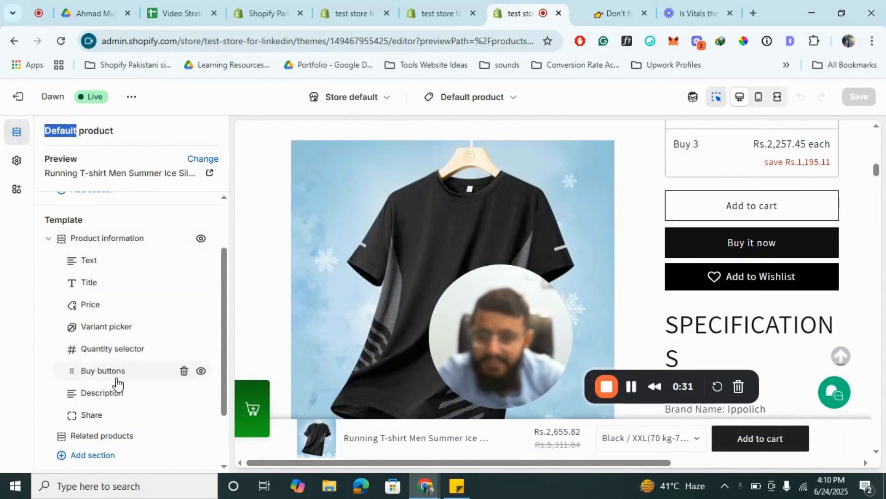
pyautogui.moveTo(135, 362)
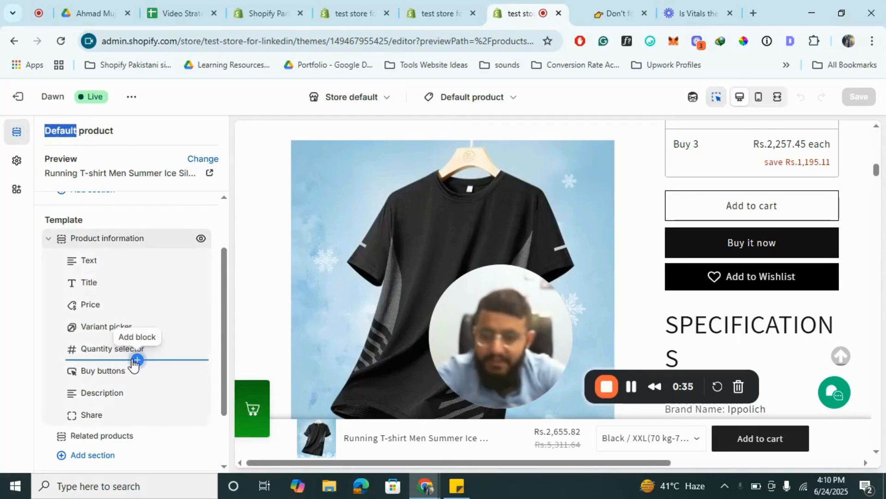
pyautogui.click(137, 359)
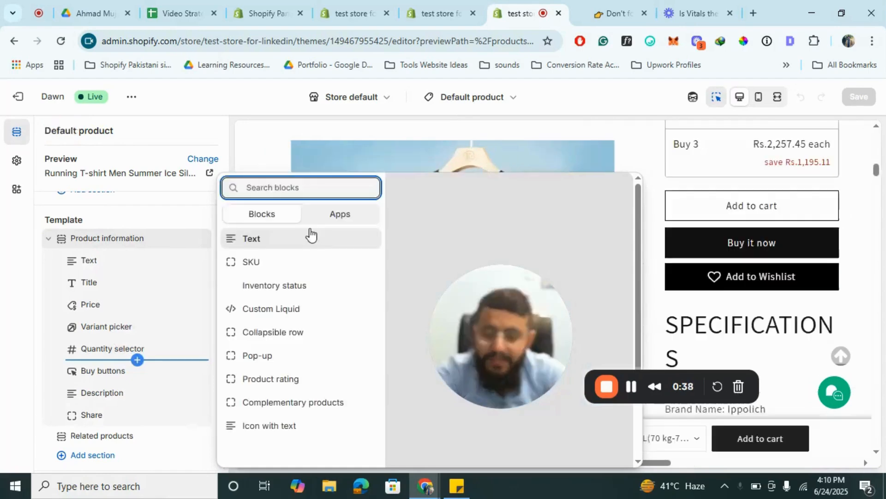
pyautogui.click(352, 215)
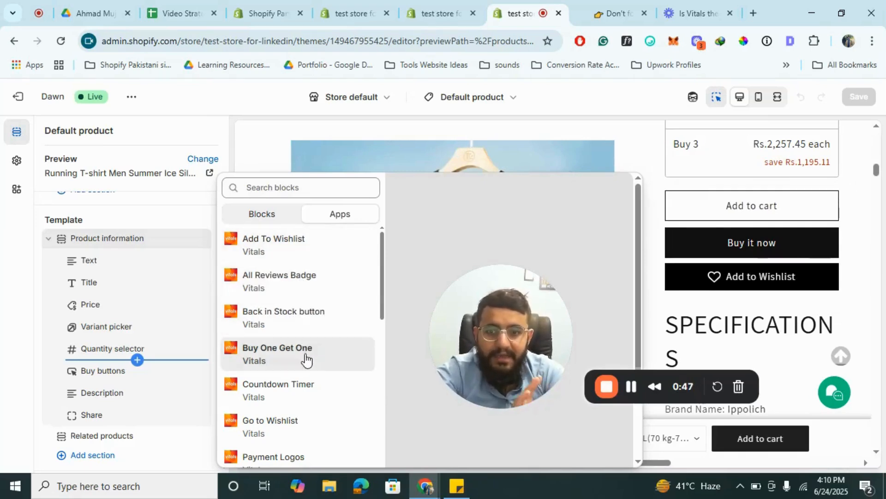
pyautogui.scroll(-1, 297, 386)
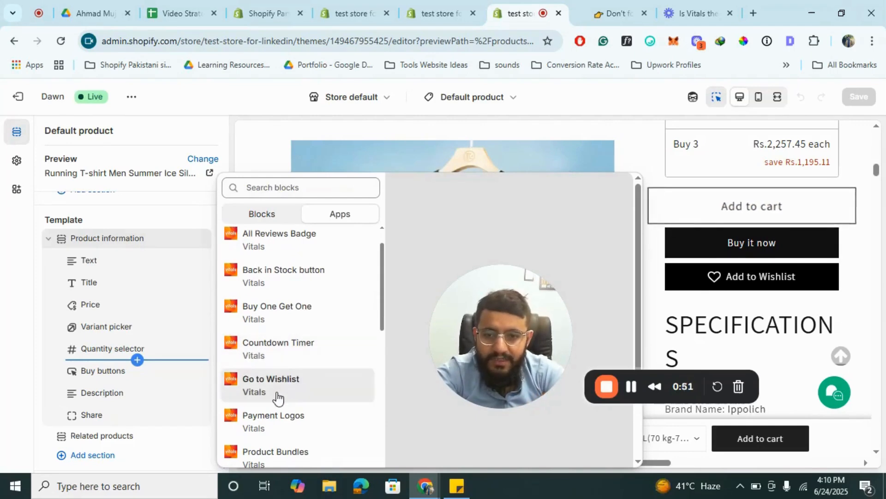
pyautogui.scroll(-2, 277, 396)
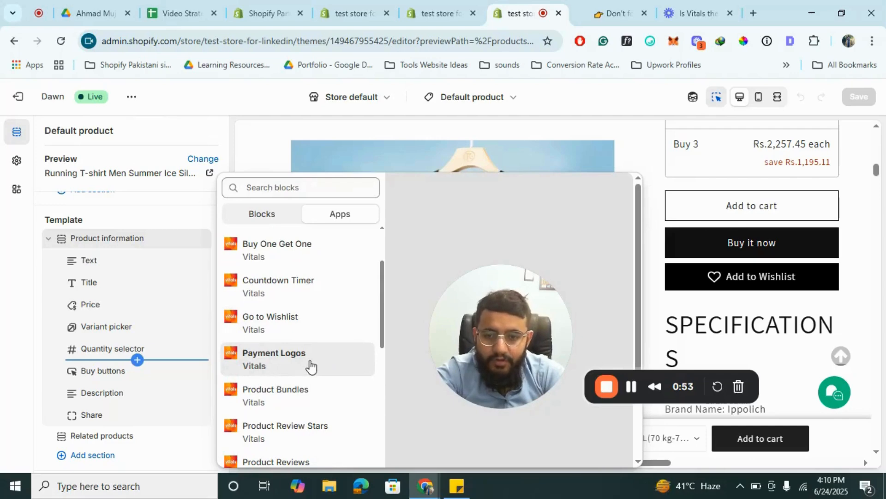
pyautogui.scroll(-5, 310, 366)
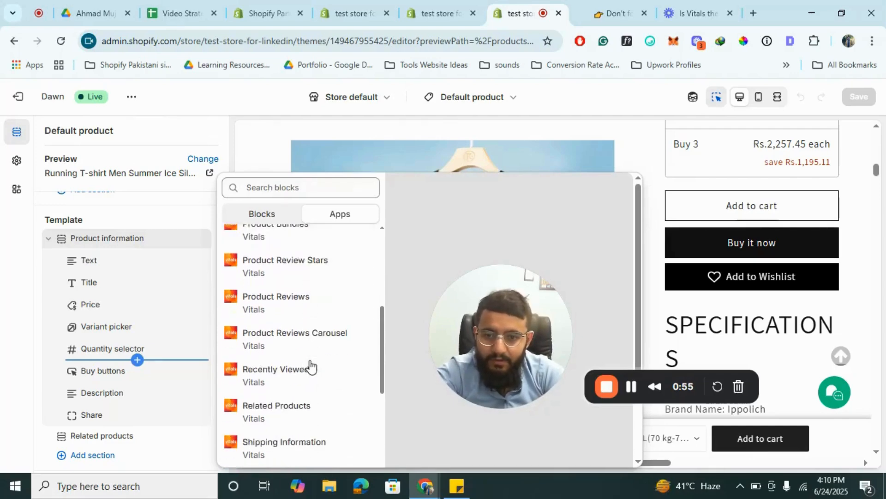
pyautogui.scroll(-6, 310, 366)
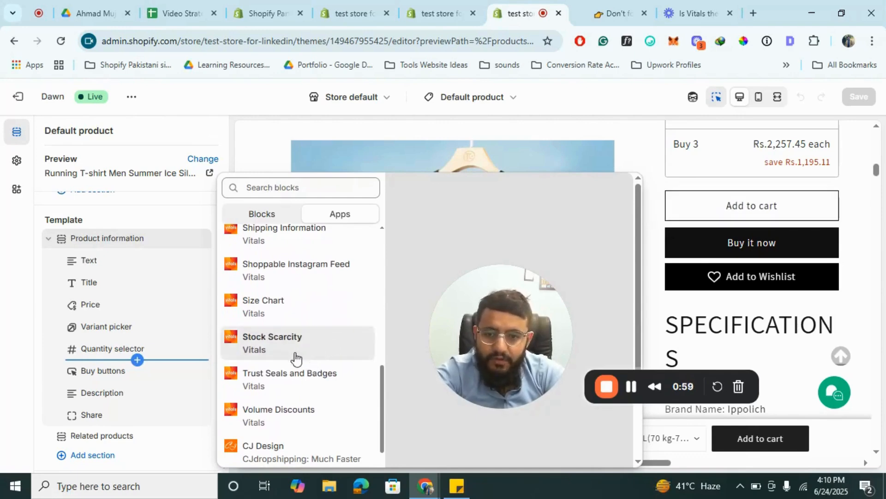
pyautogui.click(266, 344)
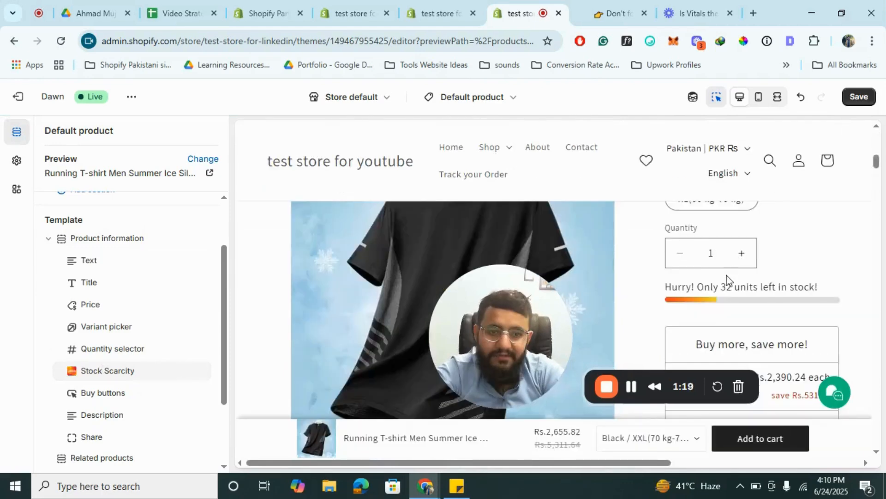
# - Move the Stock Scarcity block below the Buy buttons block in the product template
pyautogui.scroll(-2, 726, 279)
pyautogui.scroll(1, 733, 274)
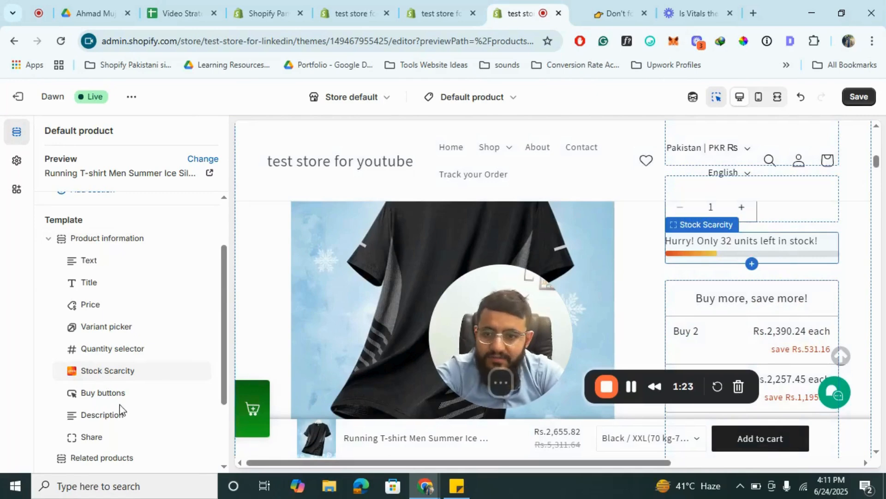
pyautogui.scroll(-1, 86, 353)
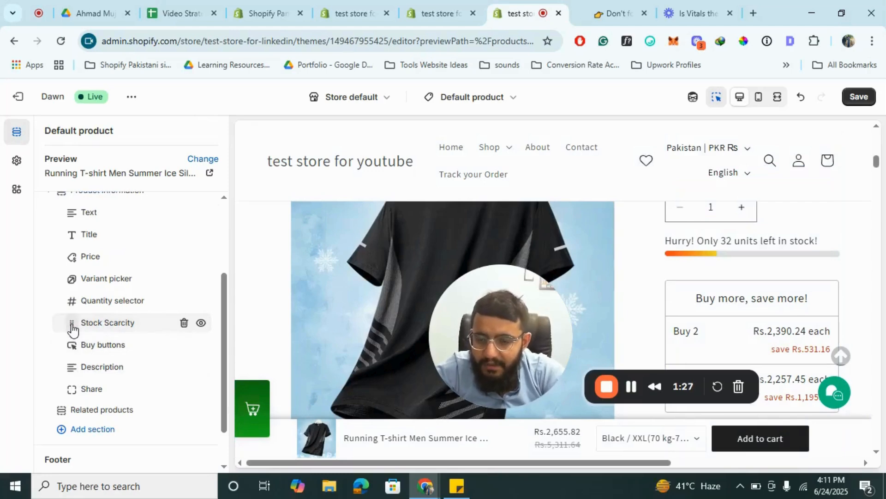
pyautogui.moveTo(73, 338); pyautogui.dragTo(79, 353)
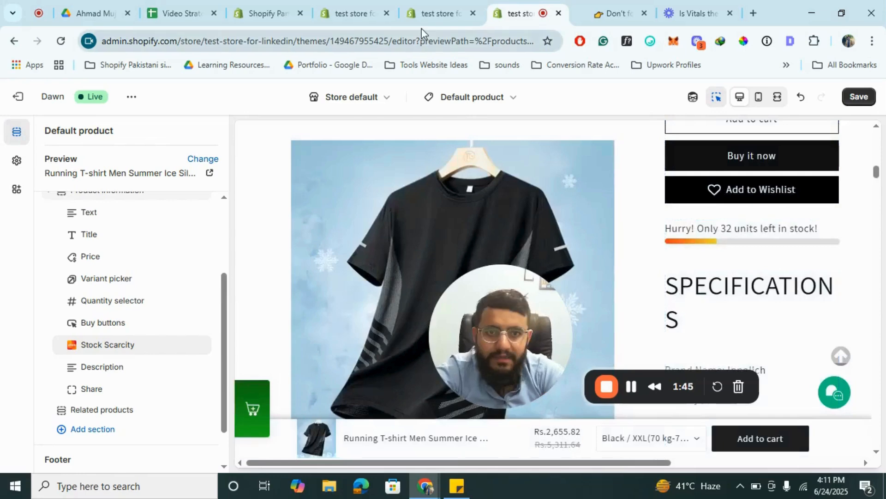
# - Switch to the Vitals apps page and open Volume Discounts from the Upsells category
pyautogui.click(441, 13)
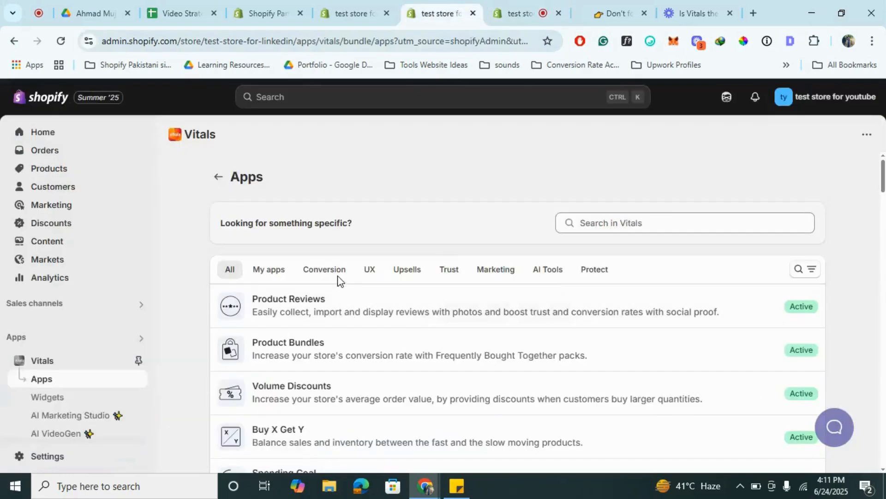
pyautogui.click(413, 276)
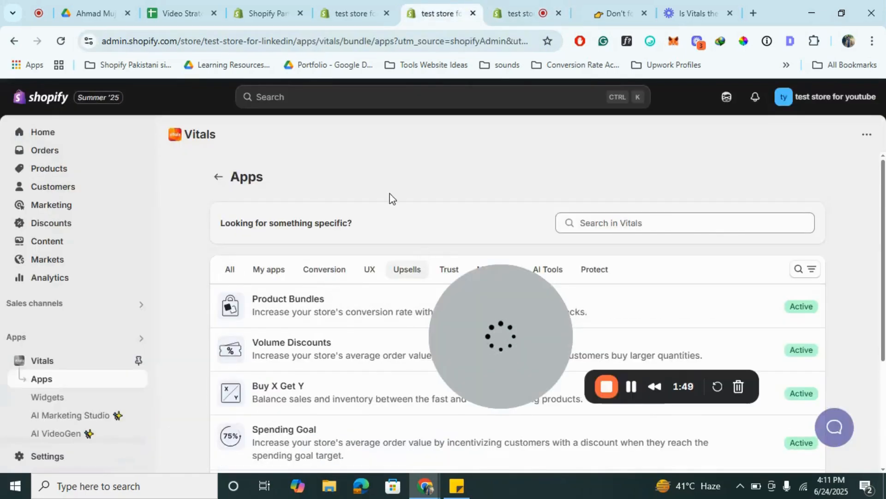
pyautogui.scroll(-2, 389, 198)
pyautogui.click(298, 287)
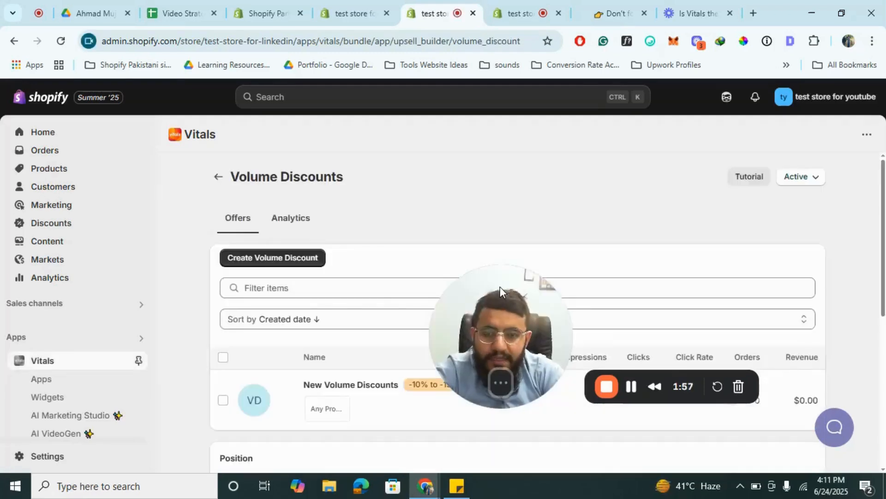
# - Expand all position options for Volume Discounts and read the HTML snippet instructions
pyautogui.moveTo(500, 286); pyautogui.dragTo(603, 306)
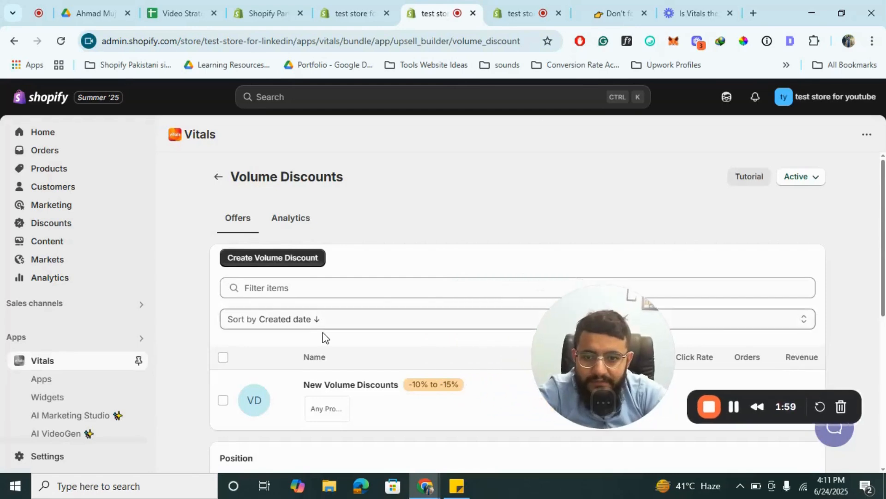
pyautogui.scroll(-5, 322, 335)
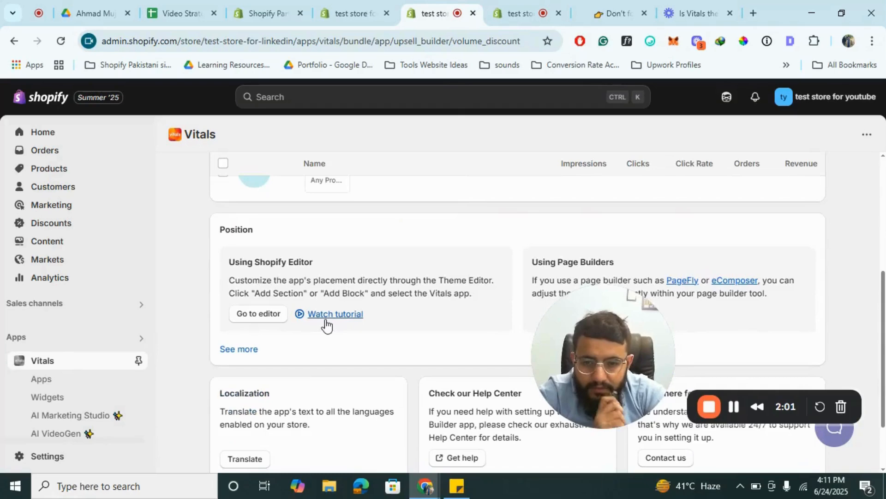
pyautogui.scroll(-1, 433, 247)
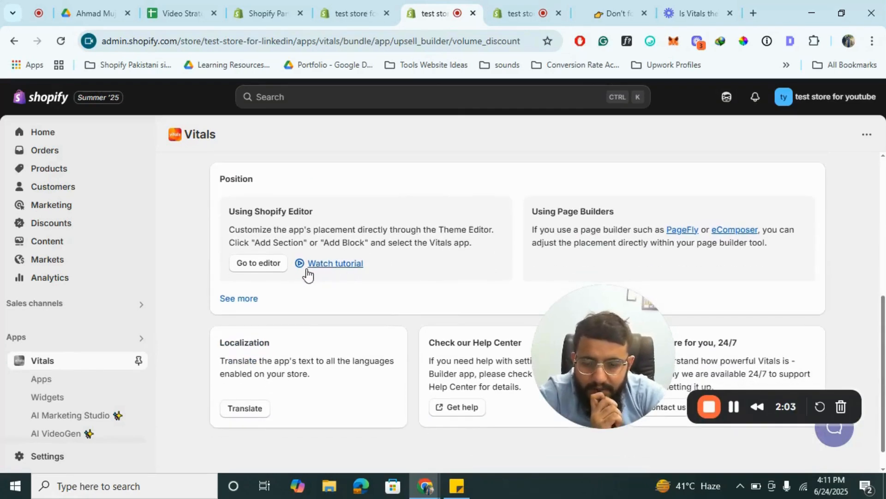
pyautogui.click(241, 299)
pyautogui.scroll(-1, 403, 258)
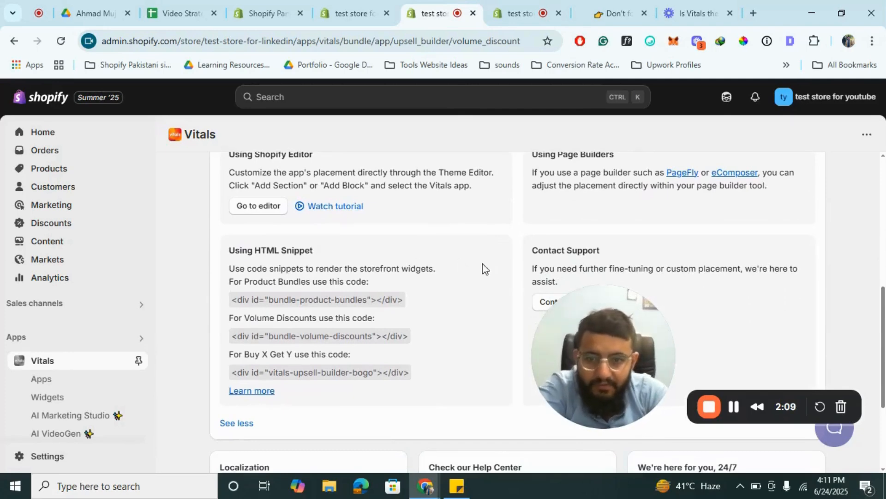
pyautogui.scroll(-1, 481, 267)
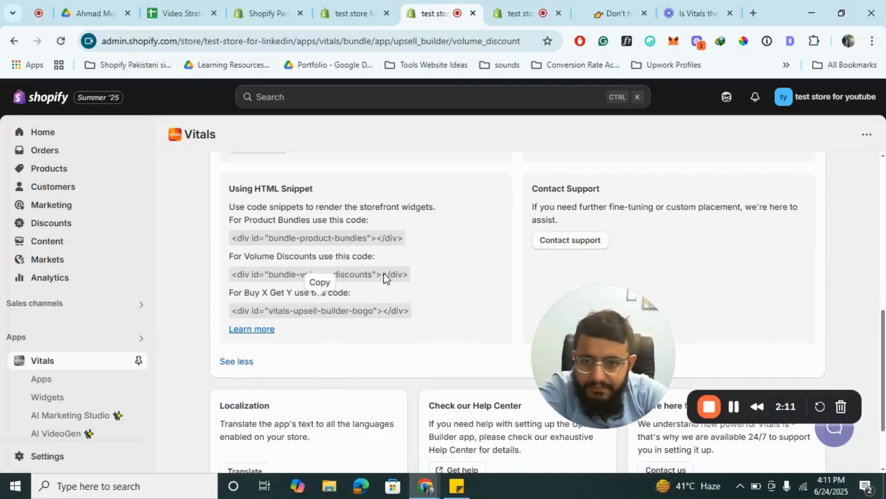
# - Review the placement options again and copy the Volume Discounts HTML snippet
pyautogui.scroll(6, 364, 243)
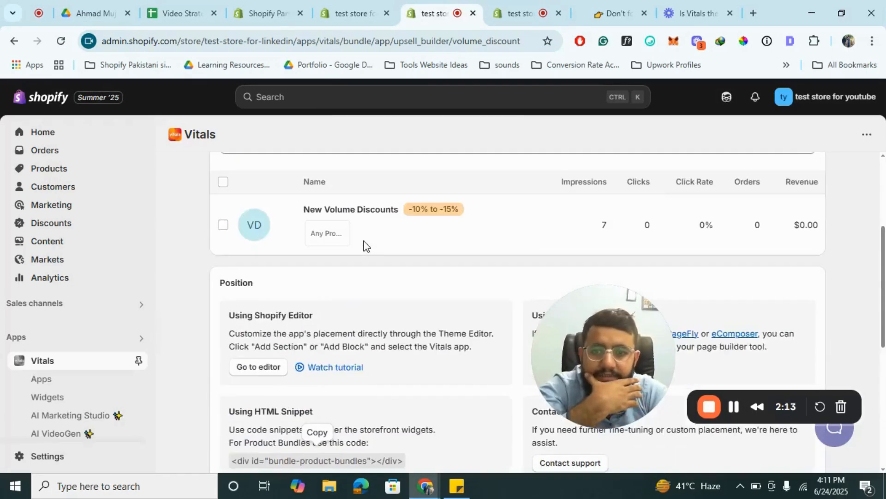
pyautogui.scroll(-6, 364, 244)
pyautogui.scroll(-2, 364, 243)
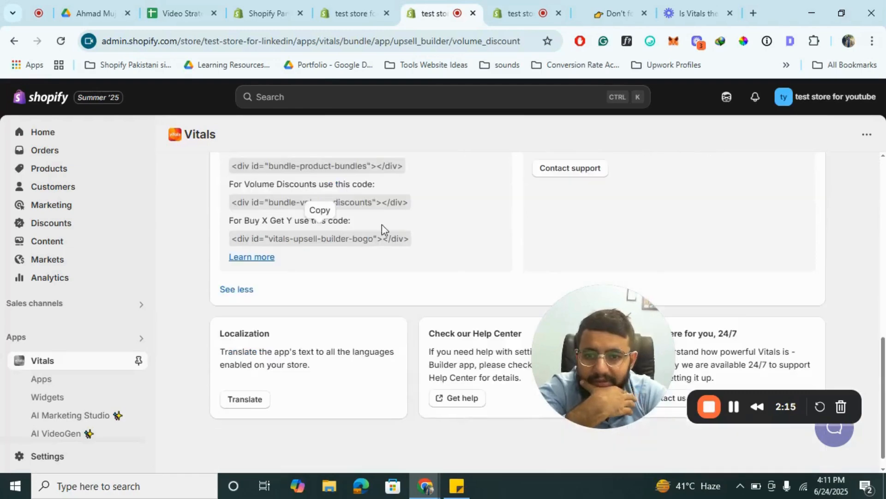
pyautogui.scroll(2, 362, 231)
pyautogui.scroll(3, 378, 248)
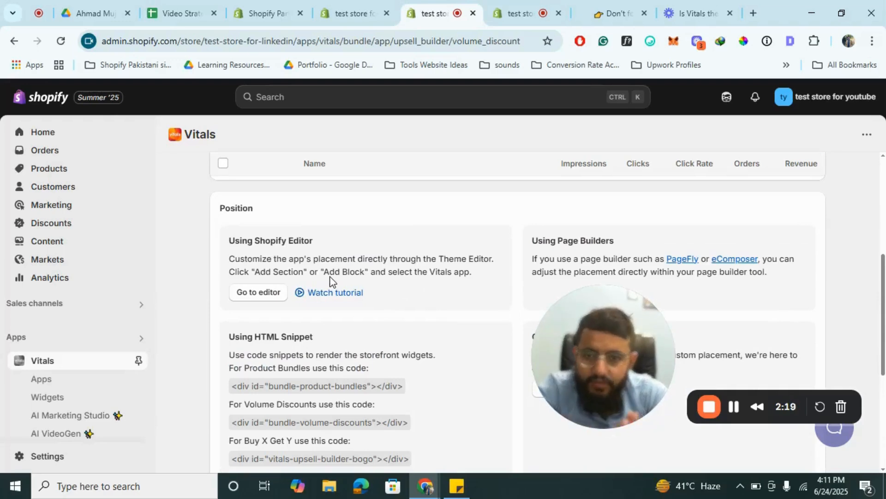
pyautogui.scroll(-1, 330, 279)
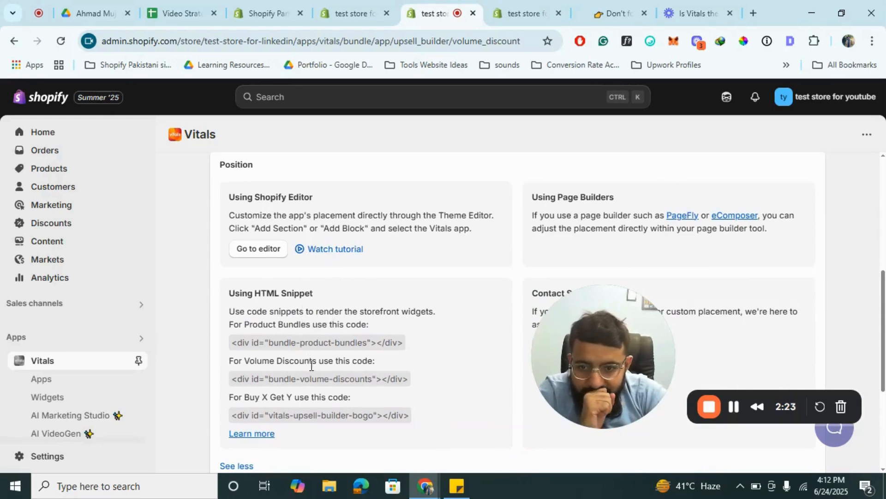
pyautogui.click(278, 378)
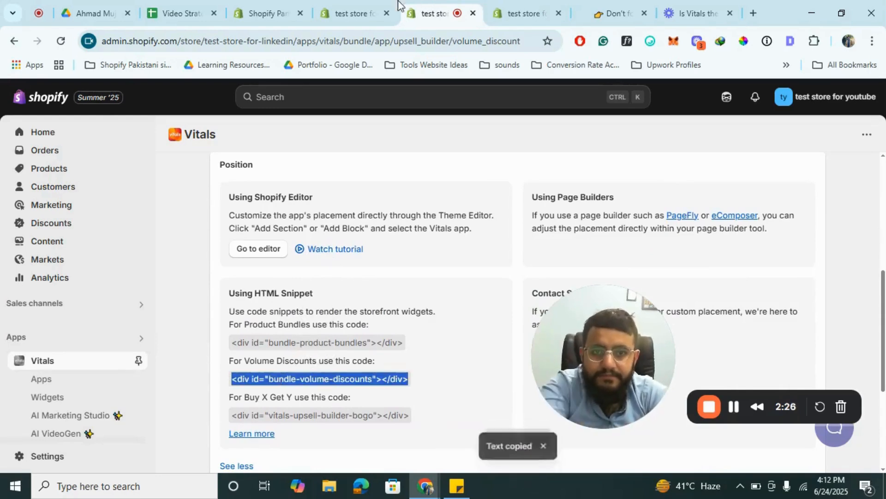
# - Switch to the theme editor and add a Custom Liquid block between Buy buttons and Stock Scarcity in the product template
pyautogui.click(344, 5)
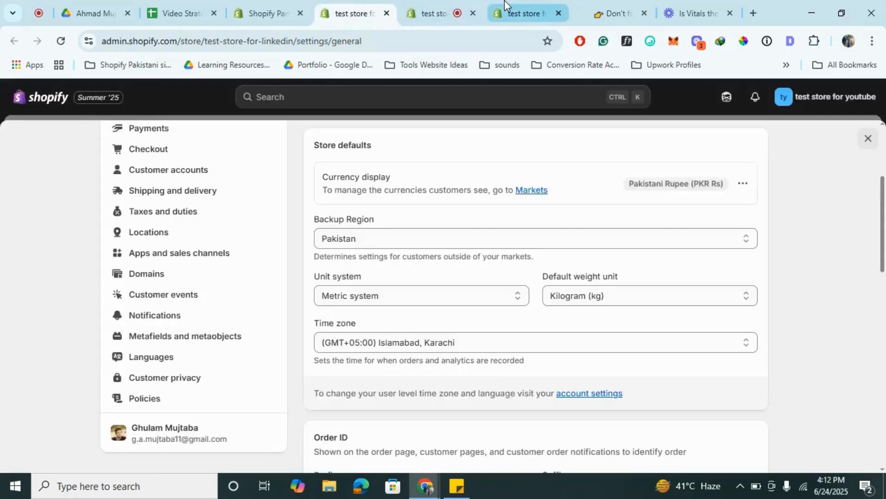
pyautogui.click(505, 7)
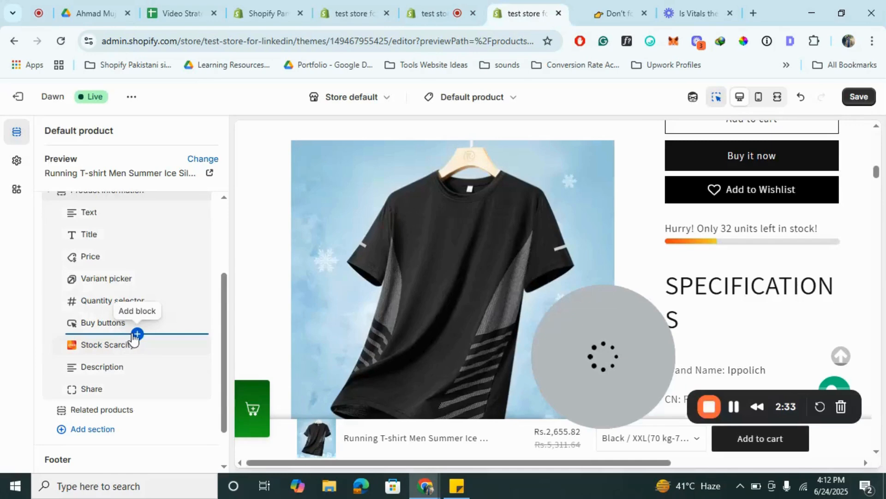
pyautogui.click(134, 335)
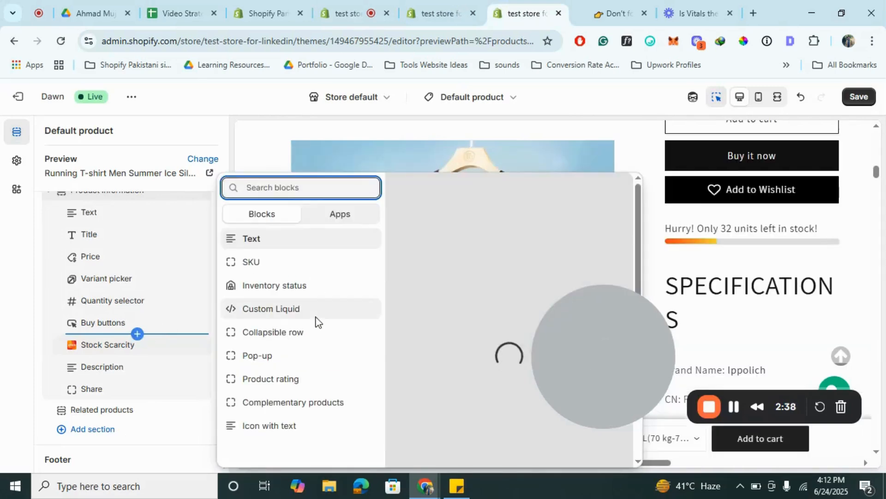
pyautogui.click(265, 314)
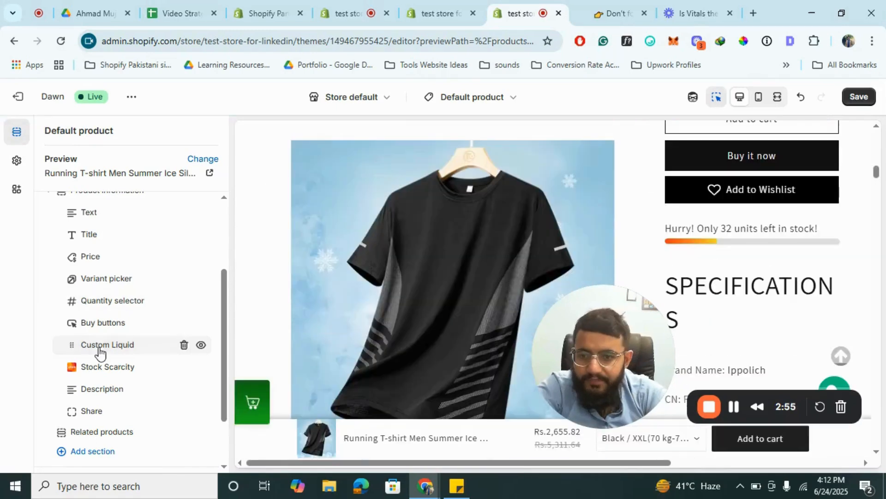
# - Paste <div id="bundle-volume-discounts"></div> as the Liquid code of the new Custom Liquid block and return to the block list
pyautogui.click(99, 347)
pyautogui.click(124, 186)
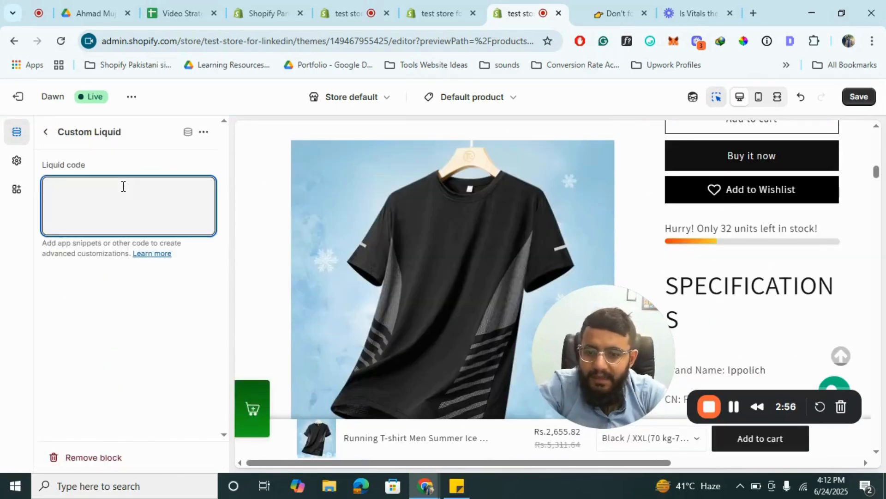
pyautogui.hotkey('ctrl', 'v')
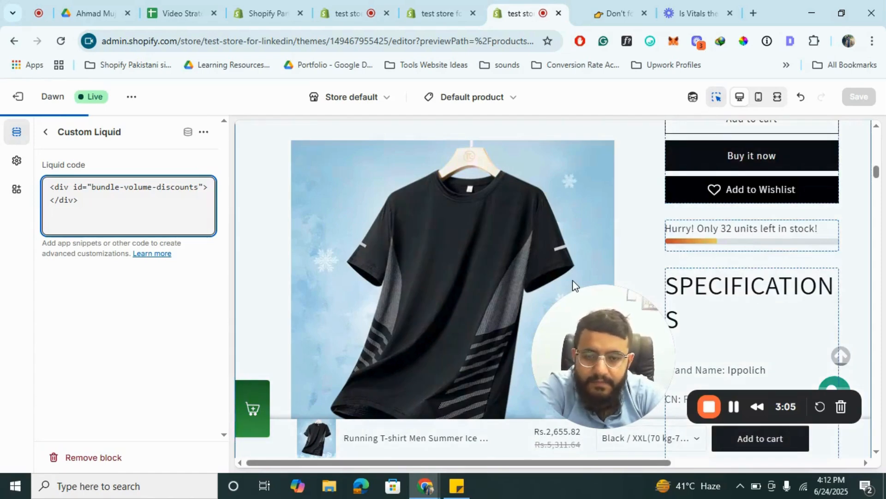
pyautogui.click(44, 135)
pyautogui.click(44, 135)
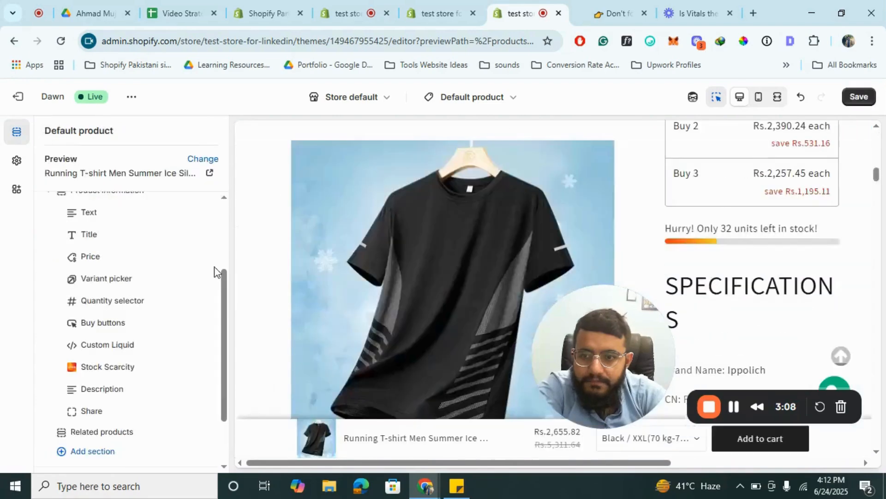
# - Check the volume discount table's placement in the product preview and save the template
pyautogui.scroll(5, 701, 274)
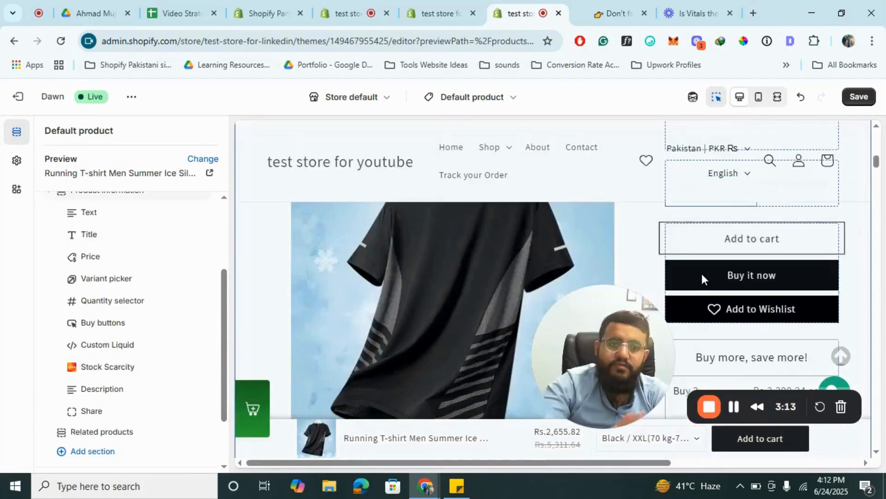
pyautogui.scroll(3, 702, 273)
pyautogui.scroll(-2, 701, 277)
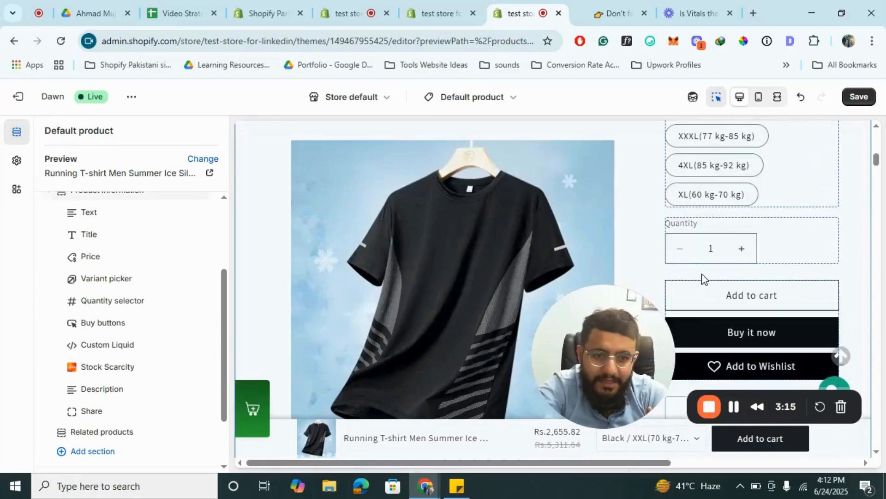
pyautogui.scroll(-2, 702, 275)
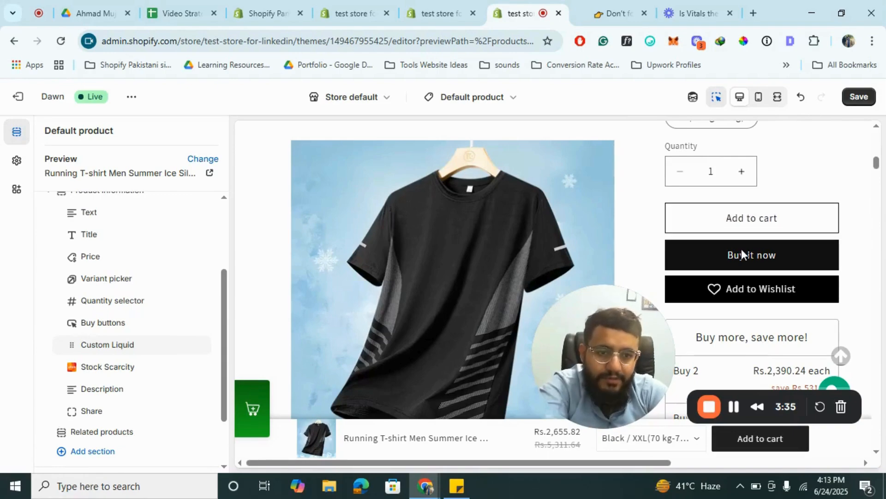
pyautogui.scroll(-10, 628, 252)
pyautogui.scroll(1, 628, 251)
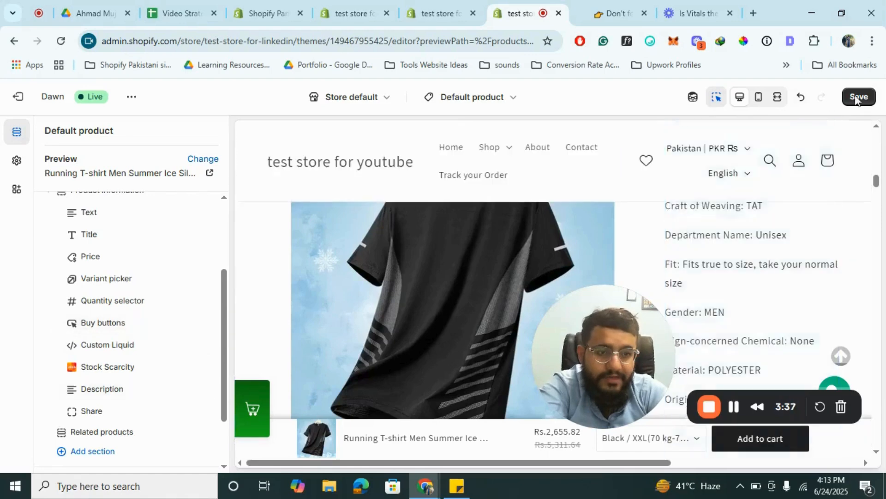
pyautogui.click(858, 98)
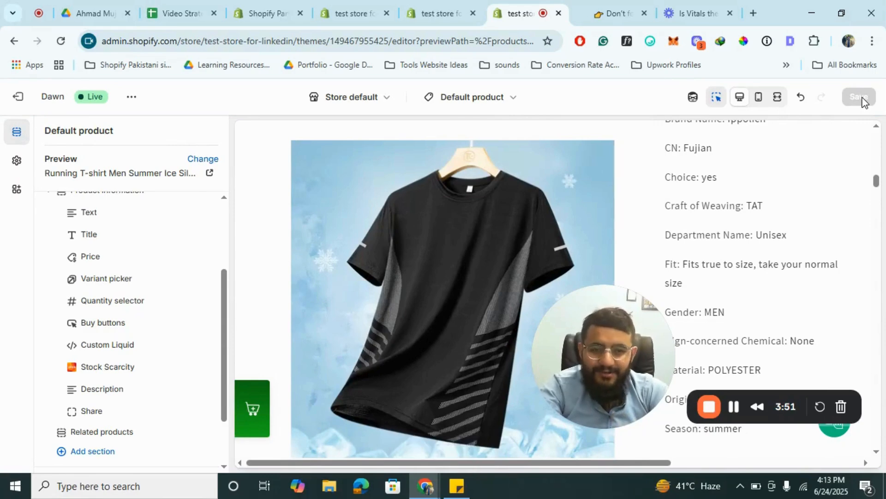
# - Open the Running T-shirt product page from the storefront cart and examine the placement of the volume discount and stock scarcity widgets
pyautogui.scroll(5, 485, 284)
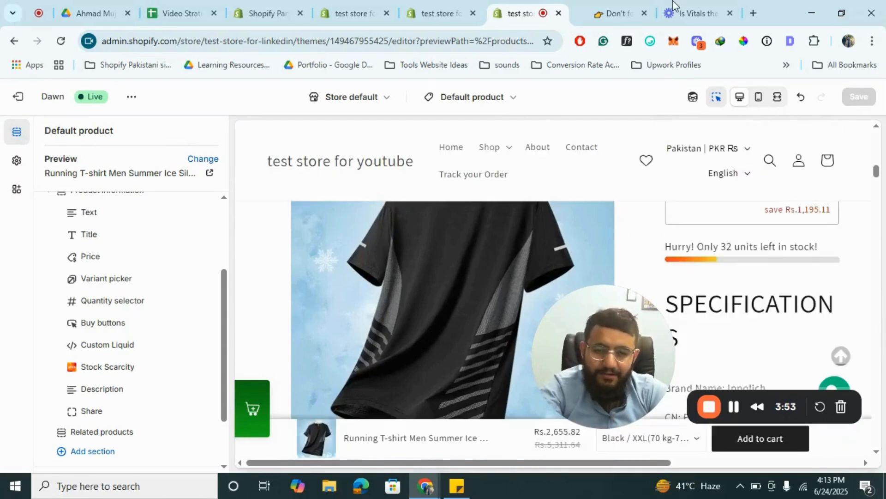
pyautogui.click(610, 5)
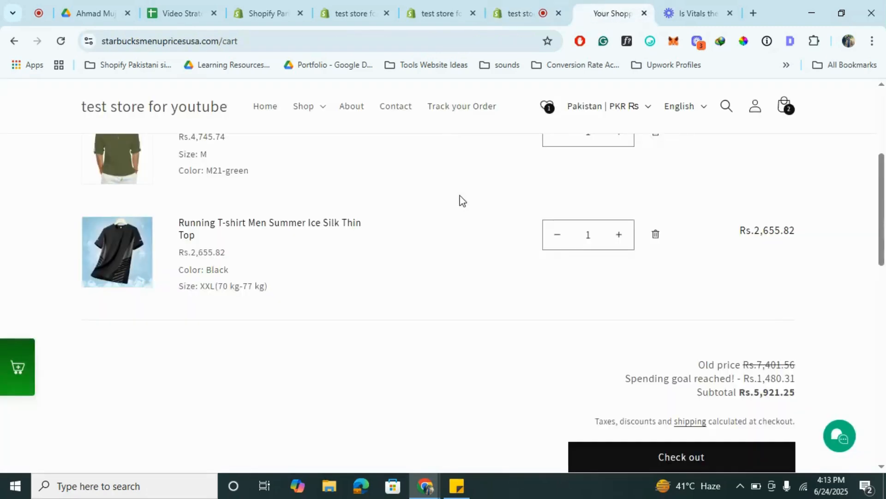
pyautogui.click(273, 225)
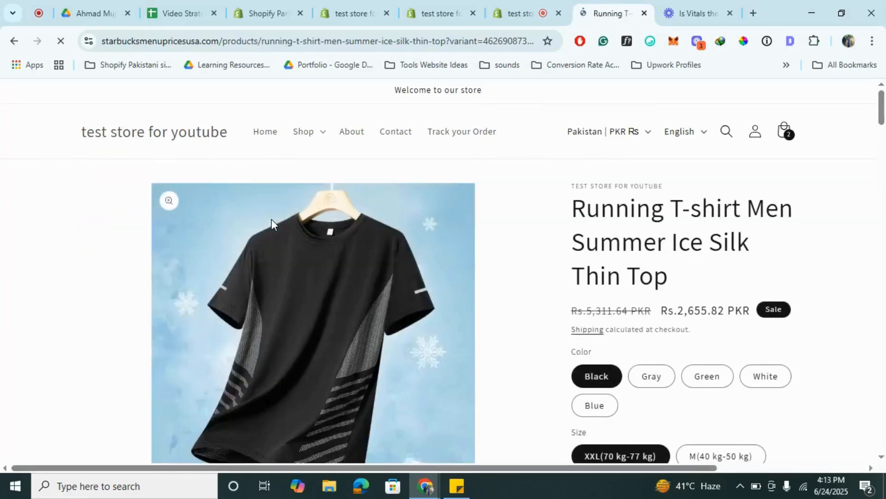
pyautogui.scroll(-4, 549, 301)
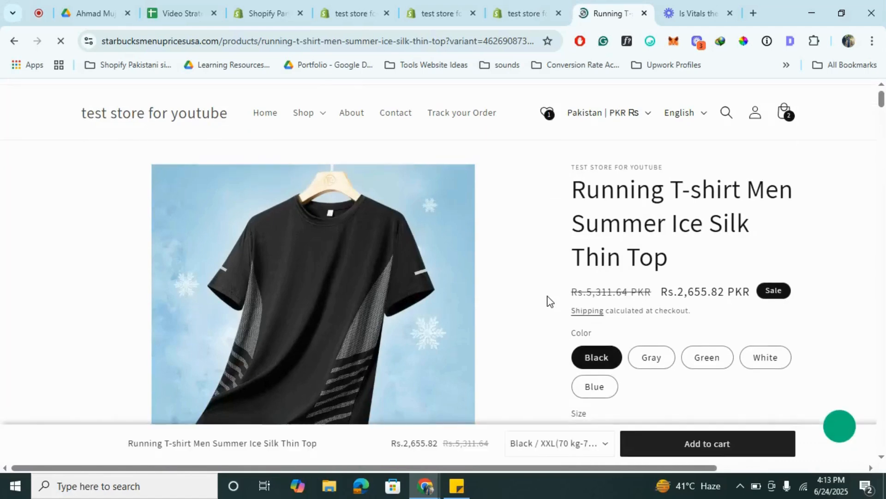
pyautogui.scroll(2, 550, 301)
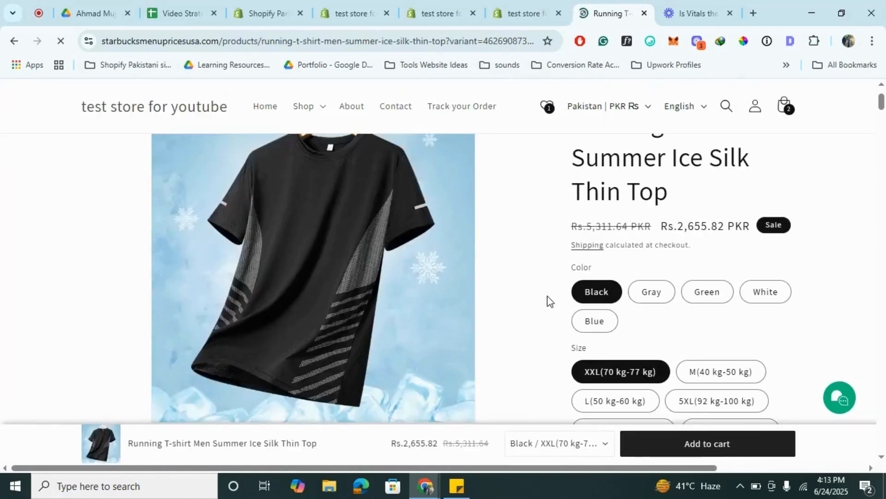
pyautogui.scroll(2, 460, 301)
pyautogui.scroll(-1, 460, 301)
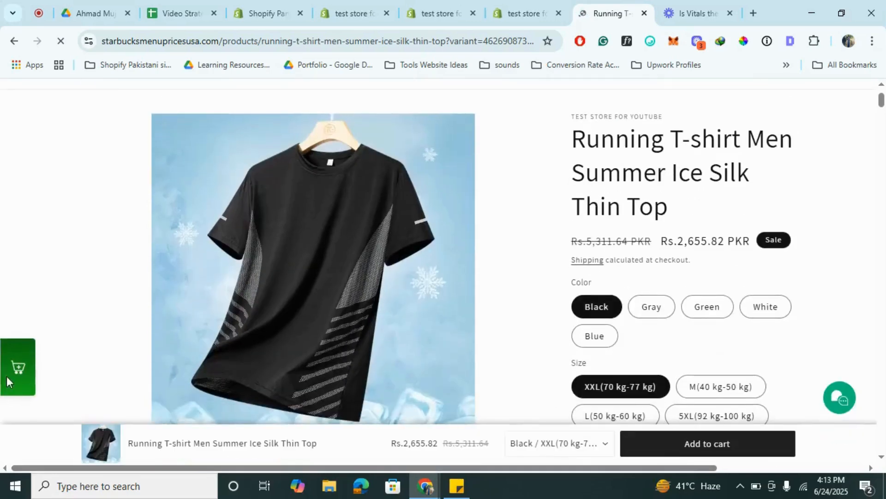
pyautogui.scroll(2, 417, 215)
pyautogui.scroll(-4, 417, 215)
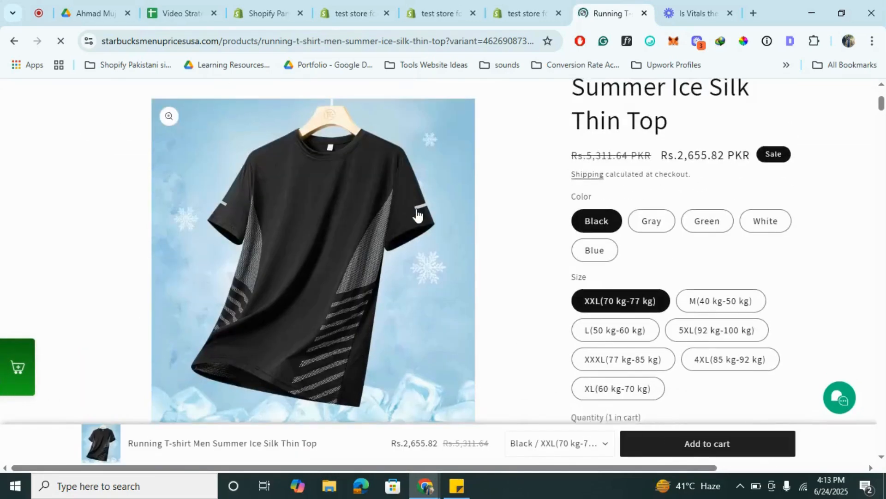
pyautogui.scroll(-5, 580, 237)
pyautogui.scroll(-2, 581, 236)
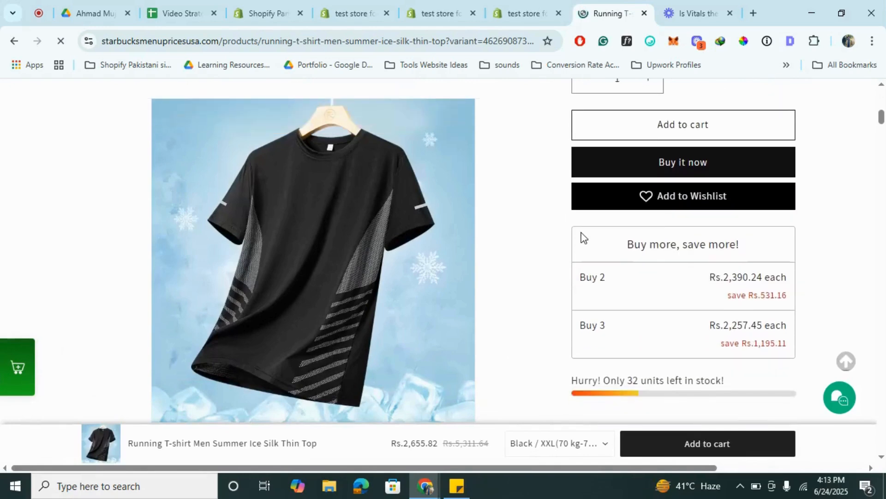
pyautogui.scroll(-2, 643, 312)
pyautogui.scroll(8, 643, 312)
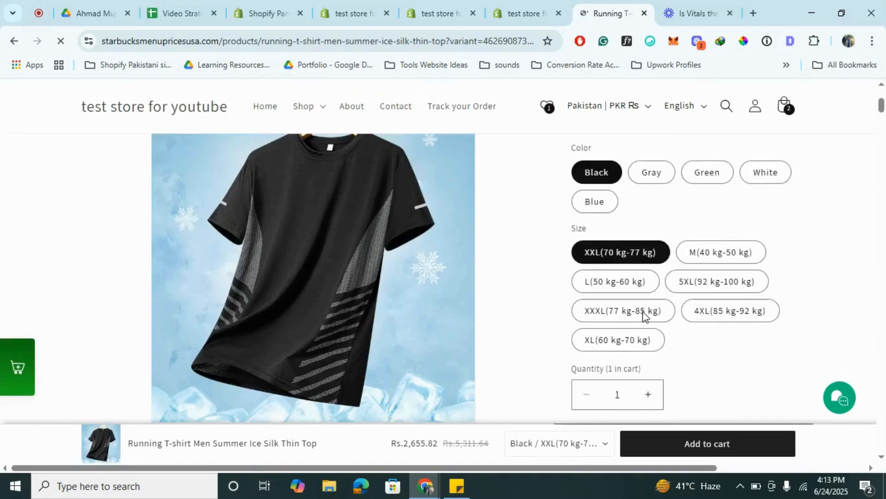
pyautogui.scroll(-3, 644, 314)
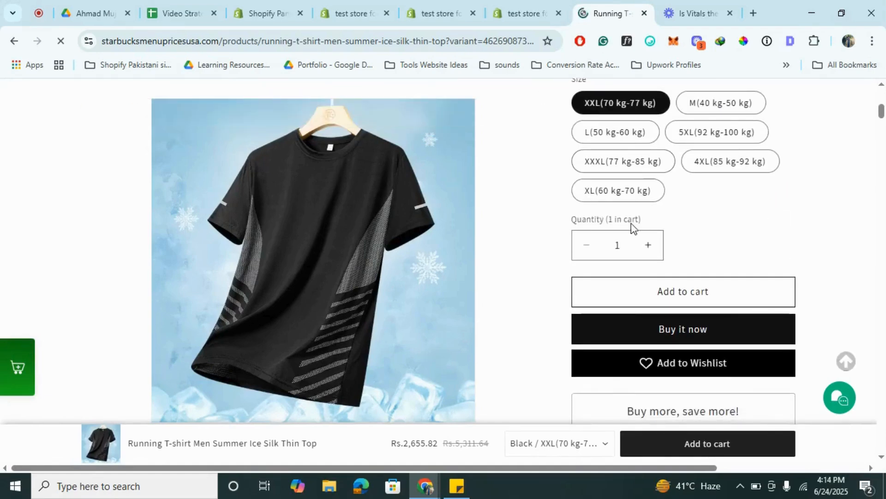
# - Examine the reviews, Customers who bought this also bought, Recently Viewed and Frequently Bought Together widgets, and return to the page start
pyautogui.scroll(-15, 771, 216)
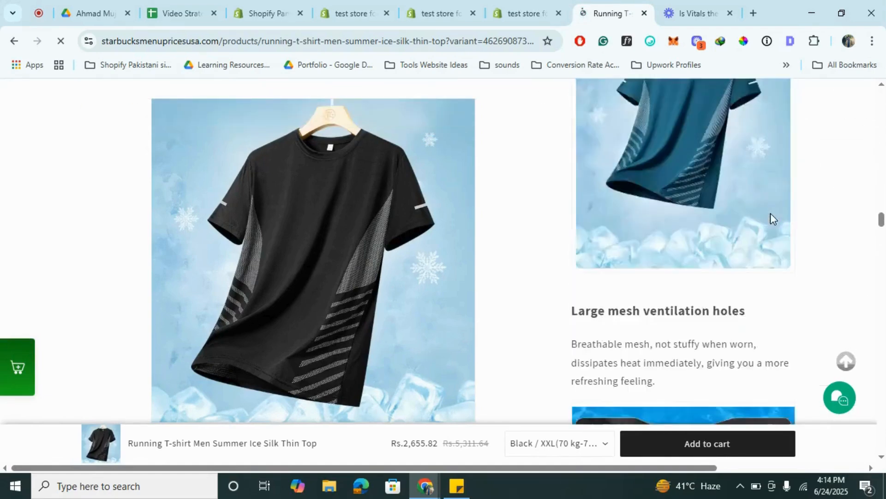
pyautogui.scroll(-15, 771, 215)
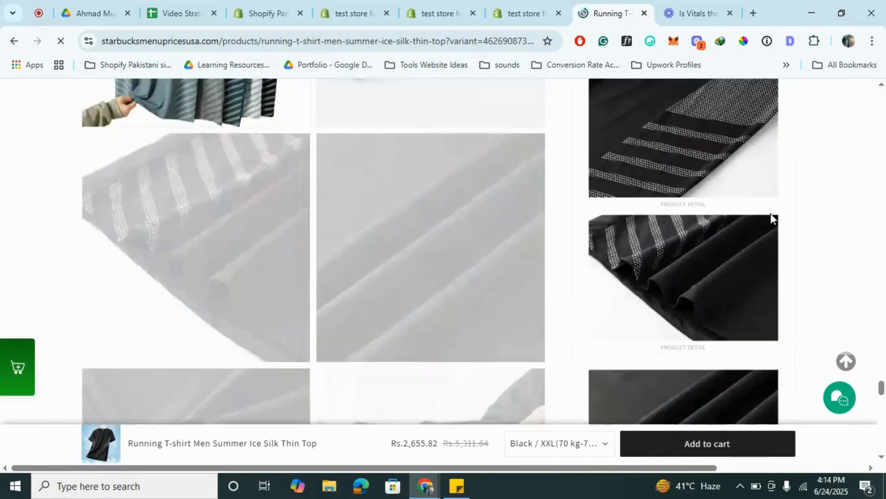
pyautogui.scroll(-10, 771, 213)
pyautogui.scroll(8, 770, 219)
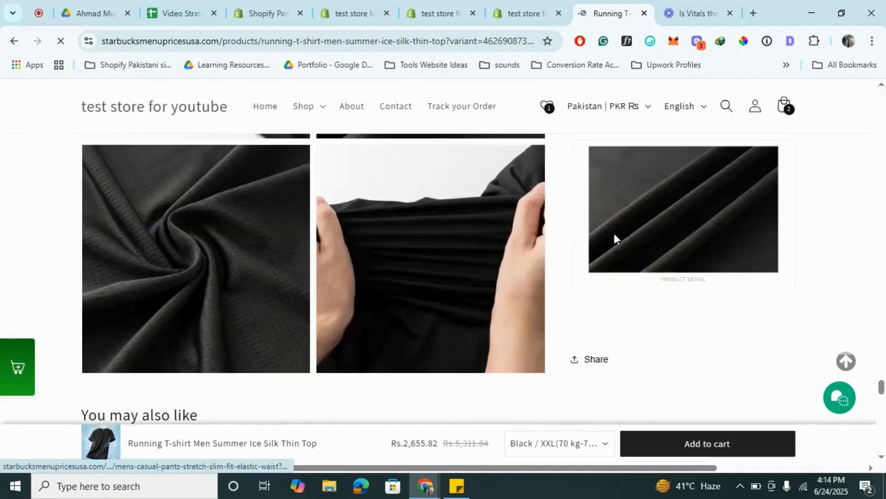
pyautogui.scroll(-10, 614, 233)
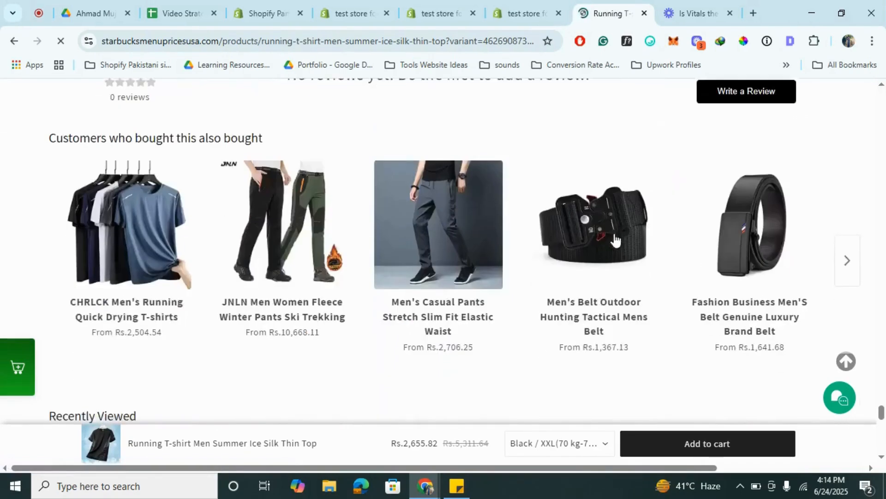
pyautogui.scroll(-10, 236, 175)
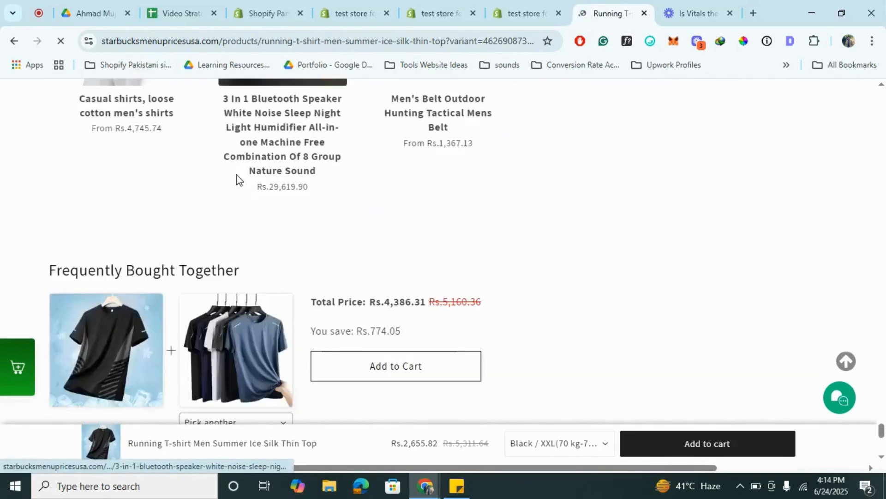
pyautogui.scroll(-5, 236, 175)
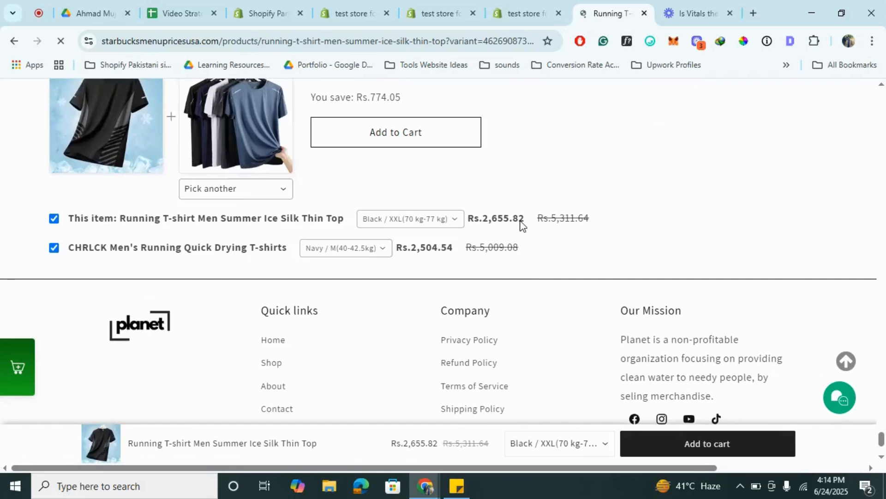
pyautogui.scroll(15, 581, 326)
pyautogui.scroll(-15, 580, 326)
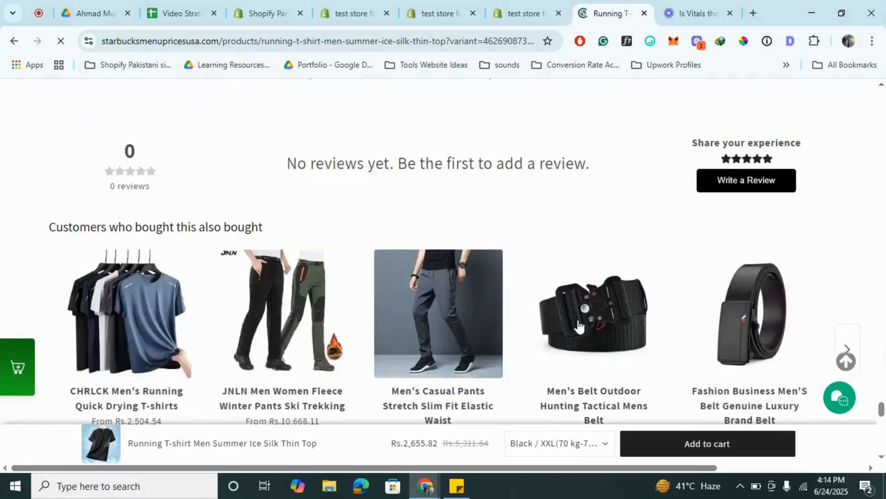
pyautogui.click(847, 361)
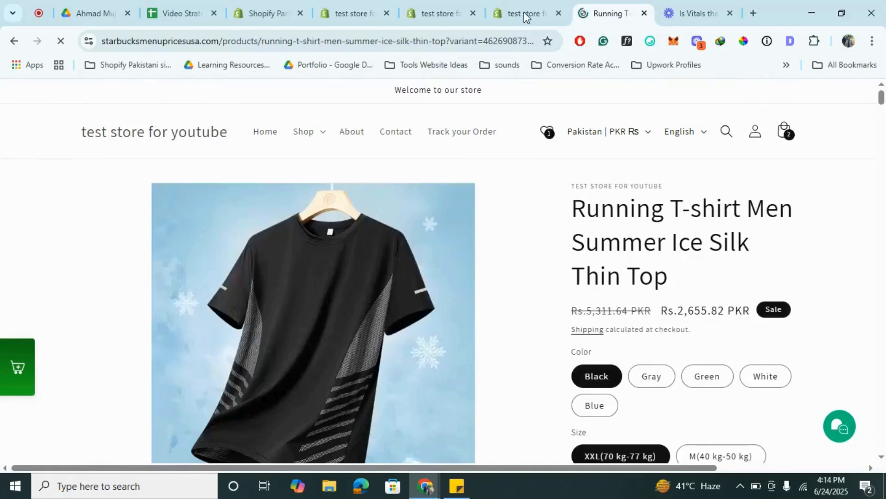
# - Switch back to the Volume Discounts position options in the Vitals admin
pyautogui.click(524, 10)
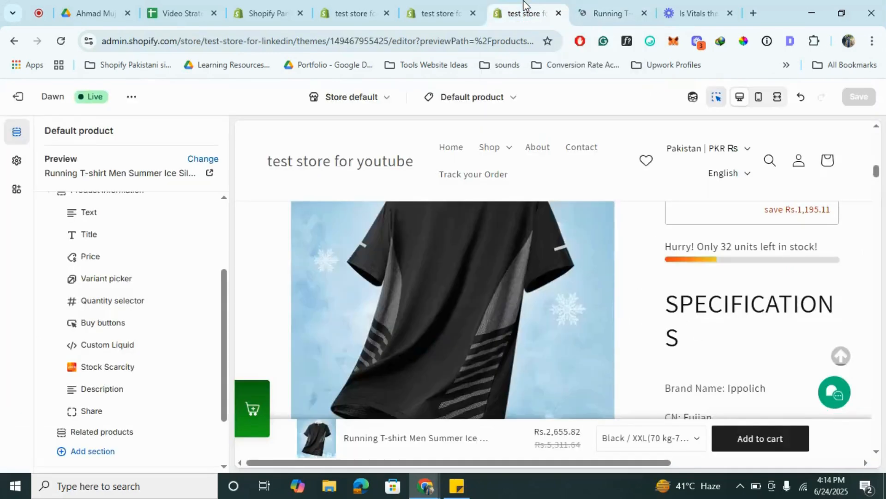
pyautogui.click(442, 10)
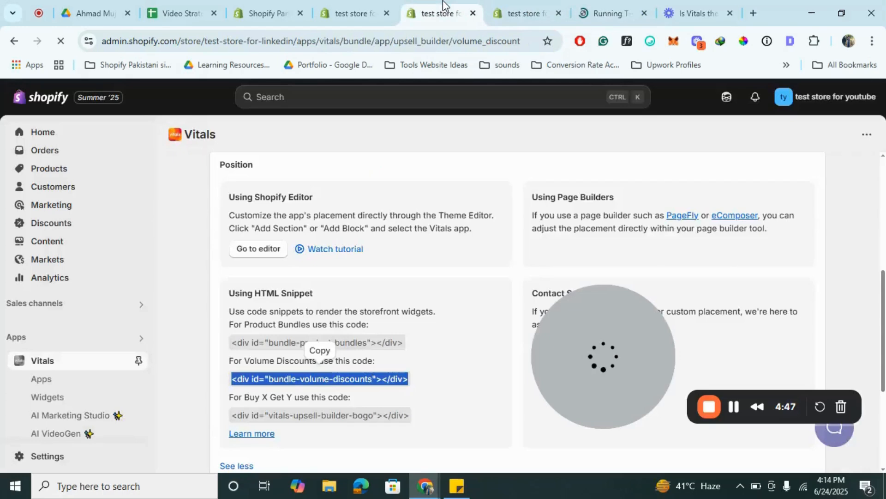